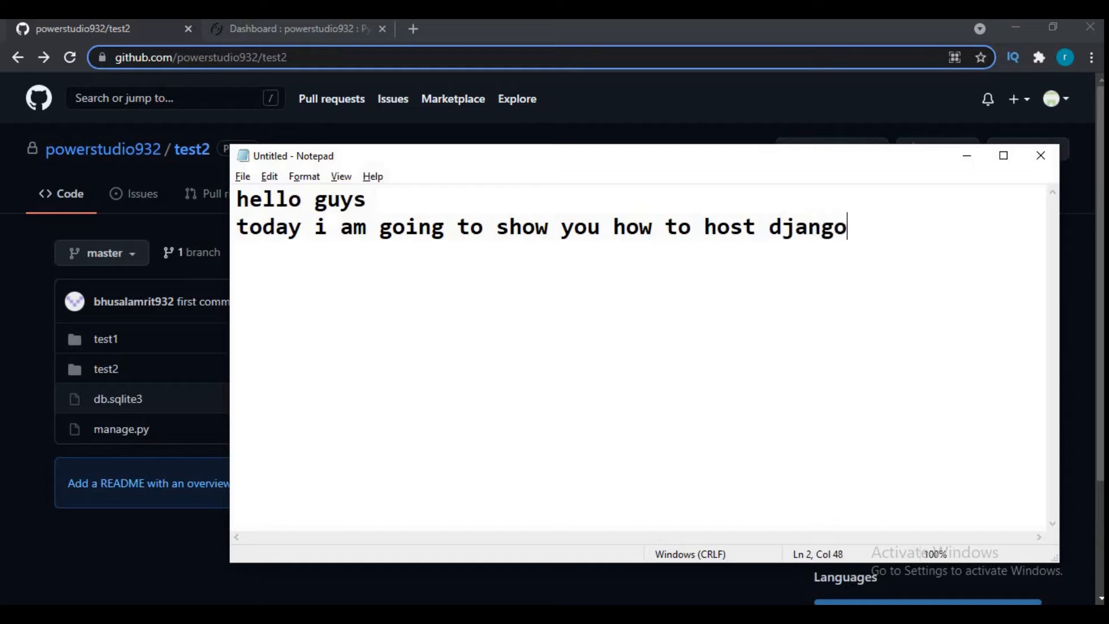
- Finish the second sentence of the note with "project to" and, on a new line, "pythonanywhere server."
{"action": "type", "text": "project to"}
{"action": "key", "text": "Return"}
{"action": "type", "text": "pythonan"}
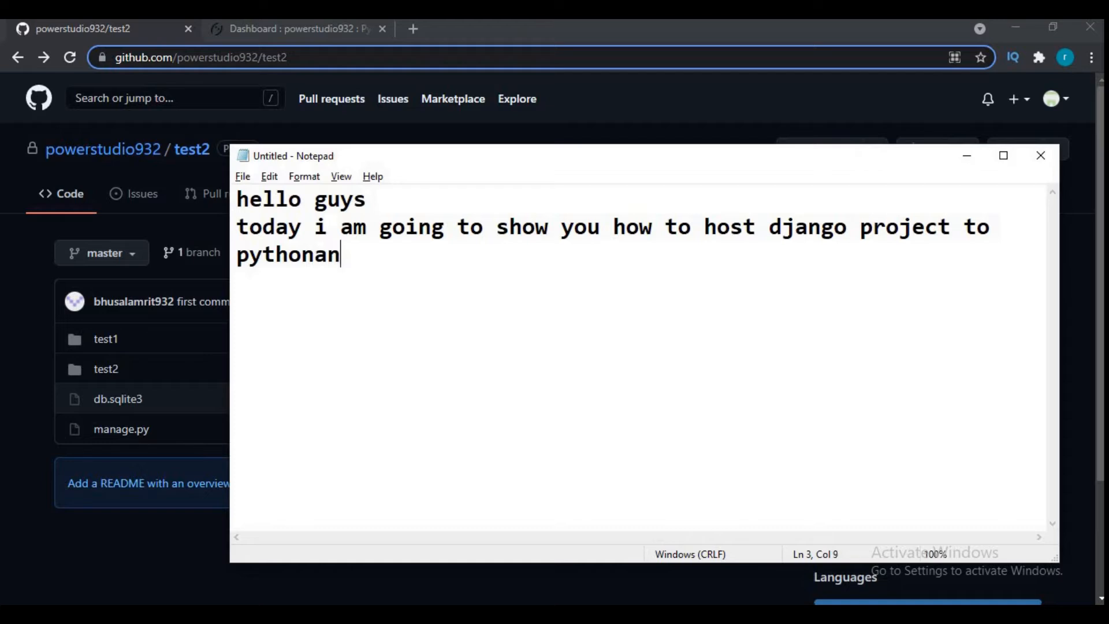
{"action": "type", "text": "ywhere server"}
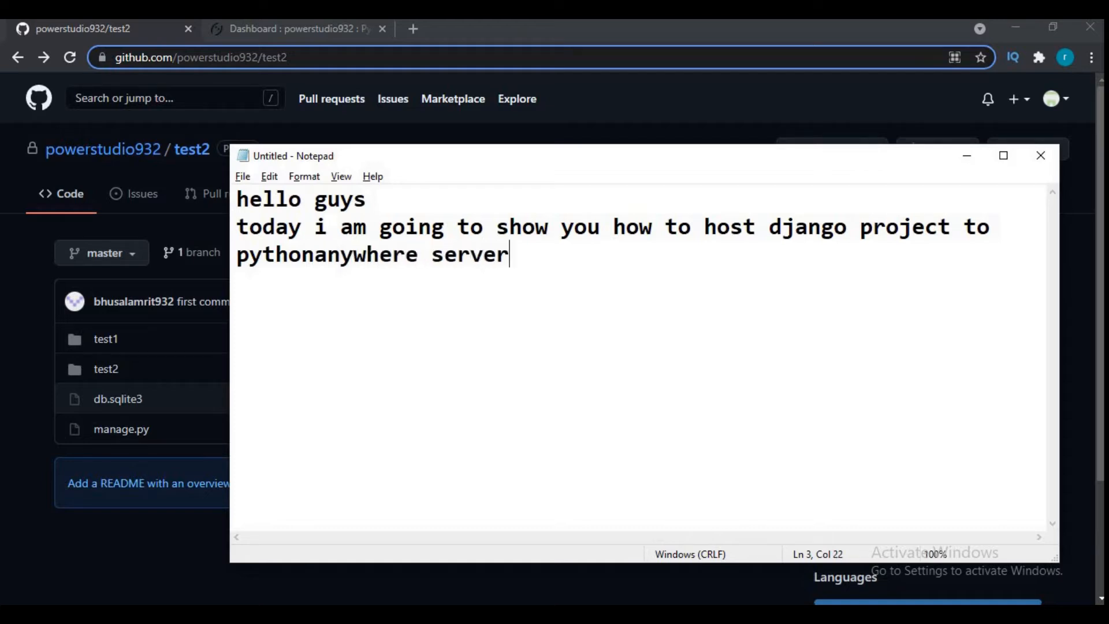
{"action": "type", "text": "."}
- Add the line "first create your beginner account in python anywhere server" to the note
{"action": "key", "text": "Return"}
{"action": "type", "text": "first create"}
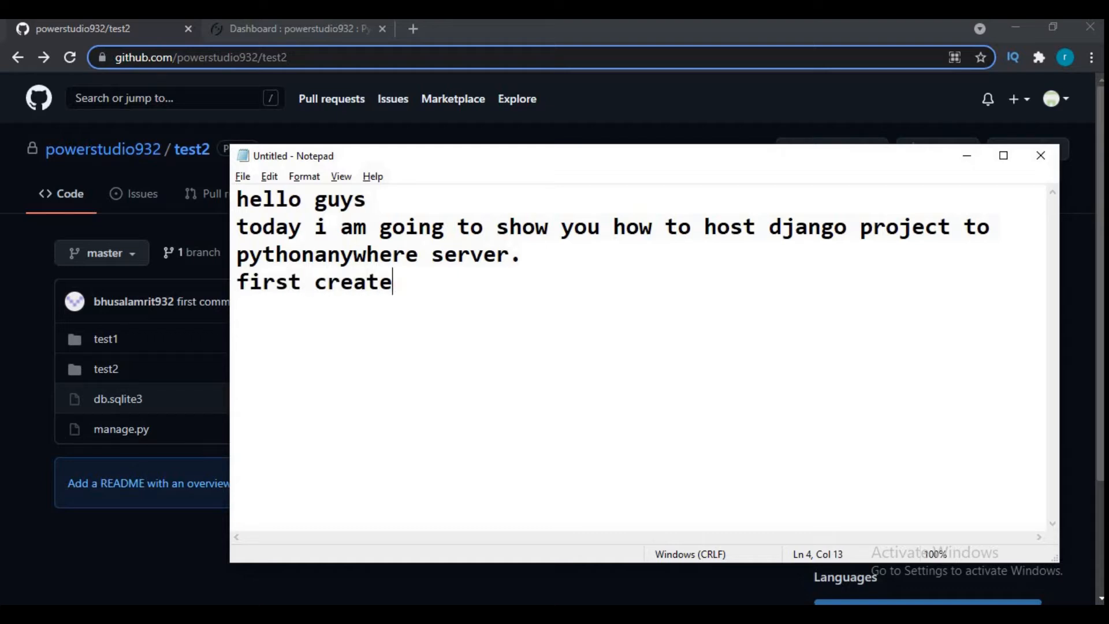
{"action": "type", "text": " your"}
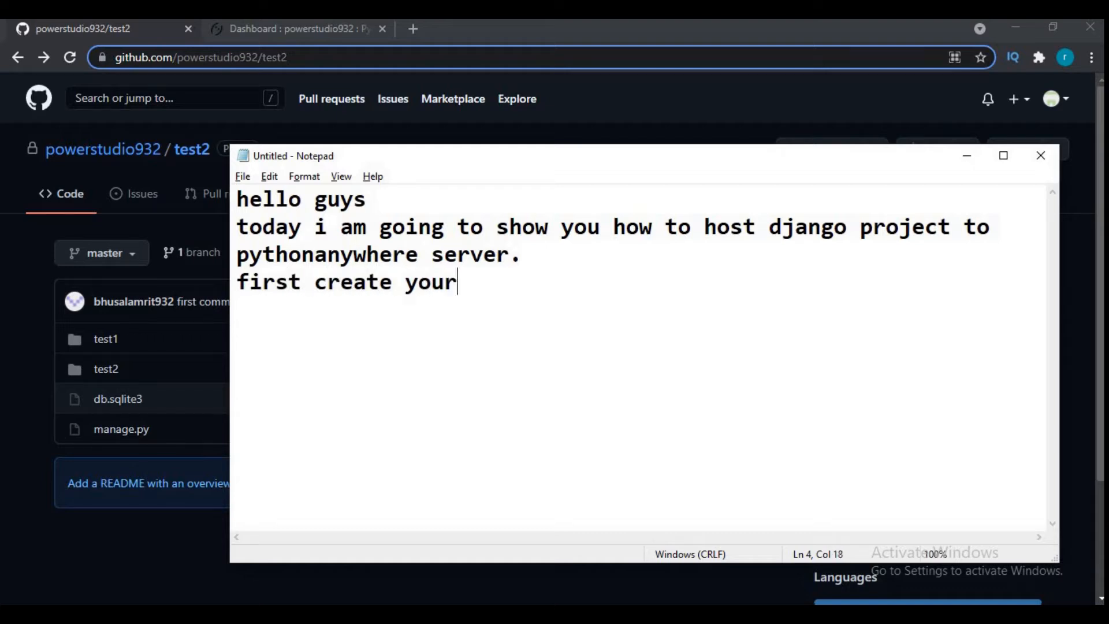
{"action": "type", "text": " begin"}
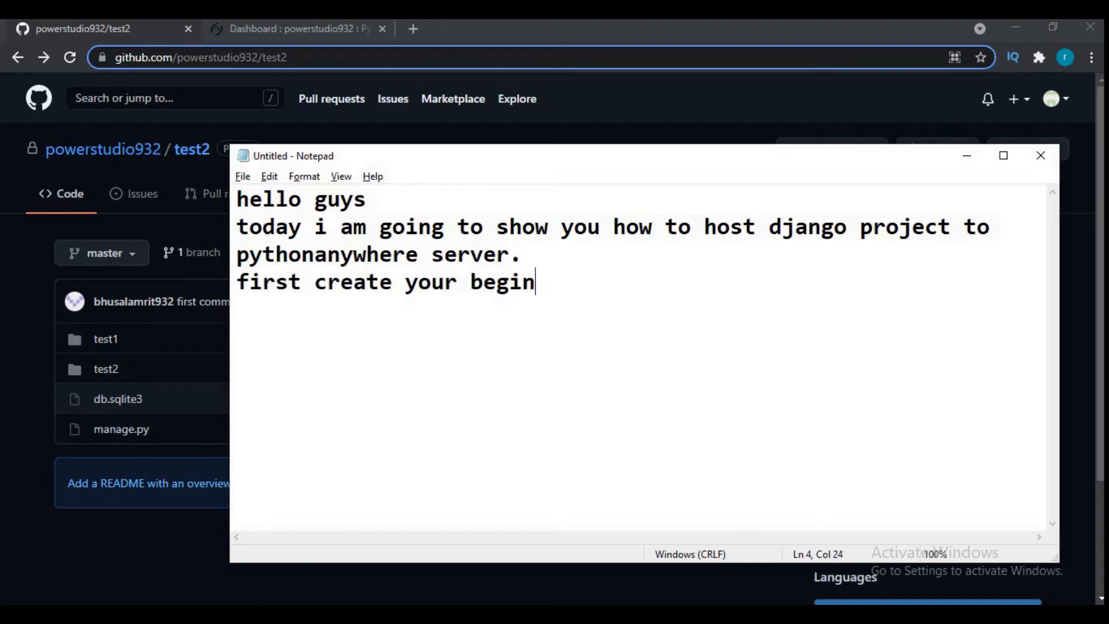
{"action": "type", "text": "ner account "}
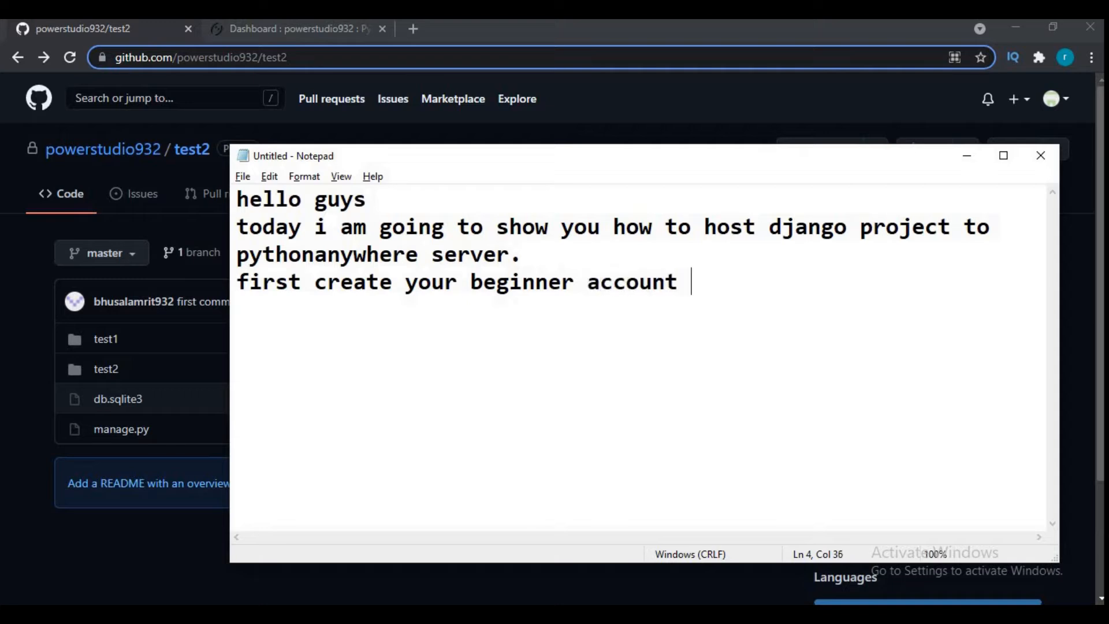
{"action": "type", "text": "in python any"}
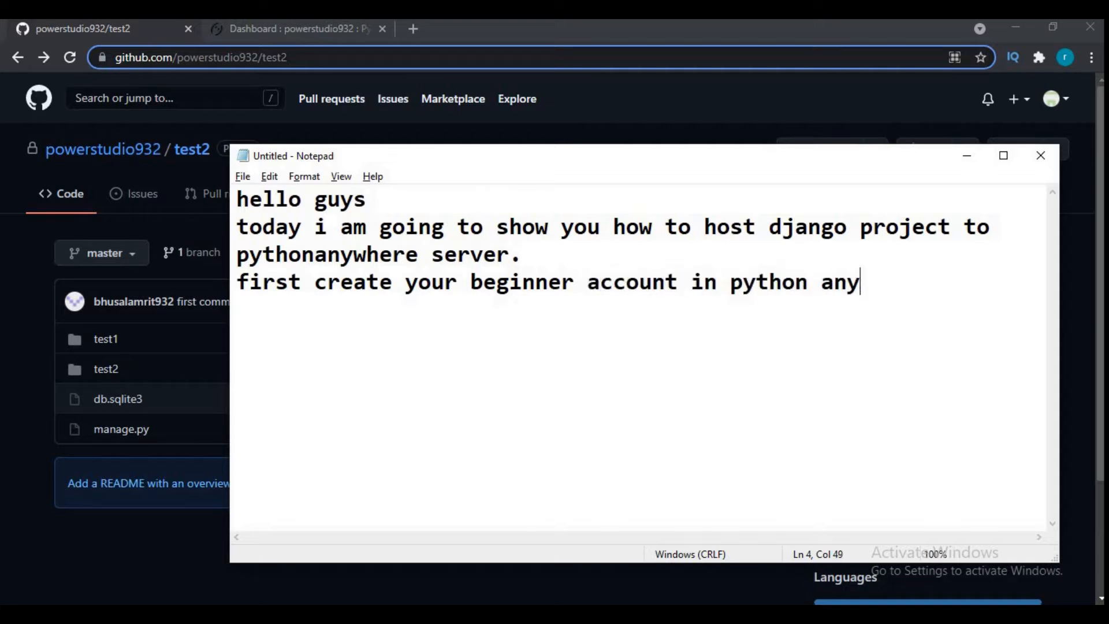
{"action": "type", "text": "where server"}
- Continue the note on a new line with "which is absolutely free."
{"action": "key", "text": "Return"}
{"action": "type", "text": "which is a"}
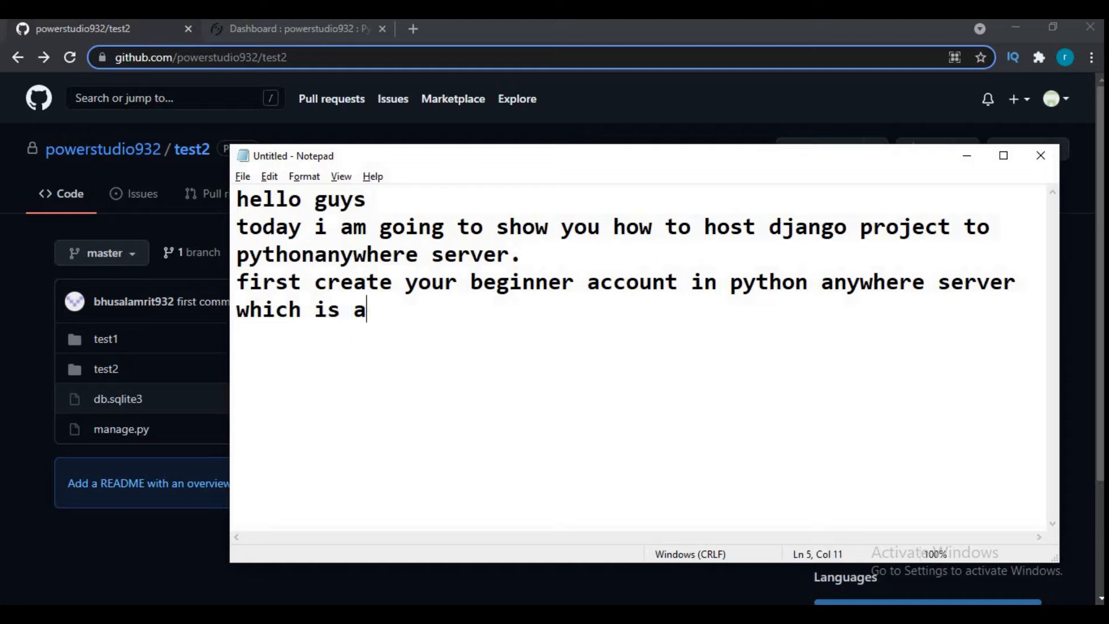
{"action": "type", "text": "bsolutel"}
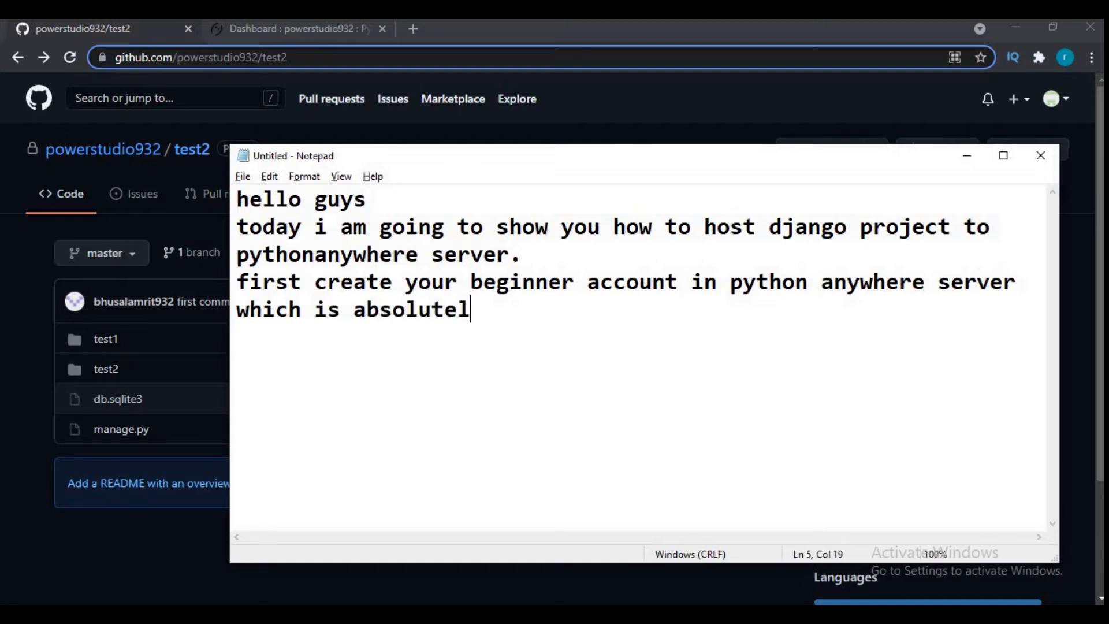
{"action": "type", "text": "y free. "}
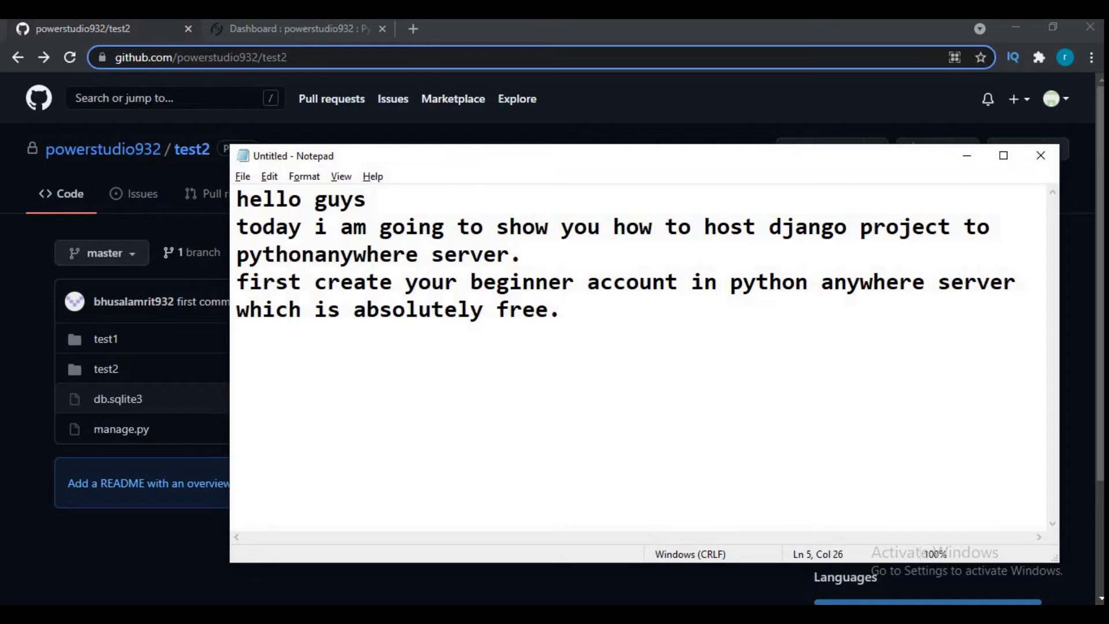
{"action": "type", "text": "an"}
{"action": "type", "text": "d"}
{"action": "type", "text": " upload your"}
{"action": "type", "text": " pro"}
- Add the line "and upload your project to the github first" to the note
{"action": "key", "text": "BackSpace"}
{"action": "type", "text": "roject to "}
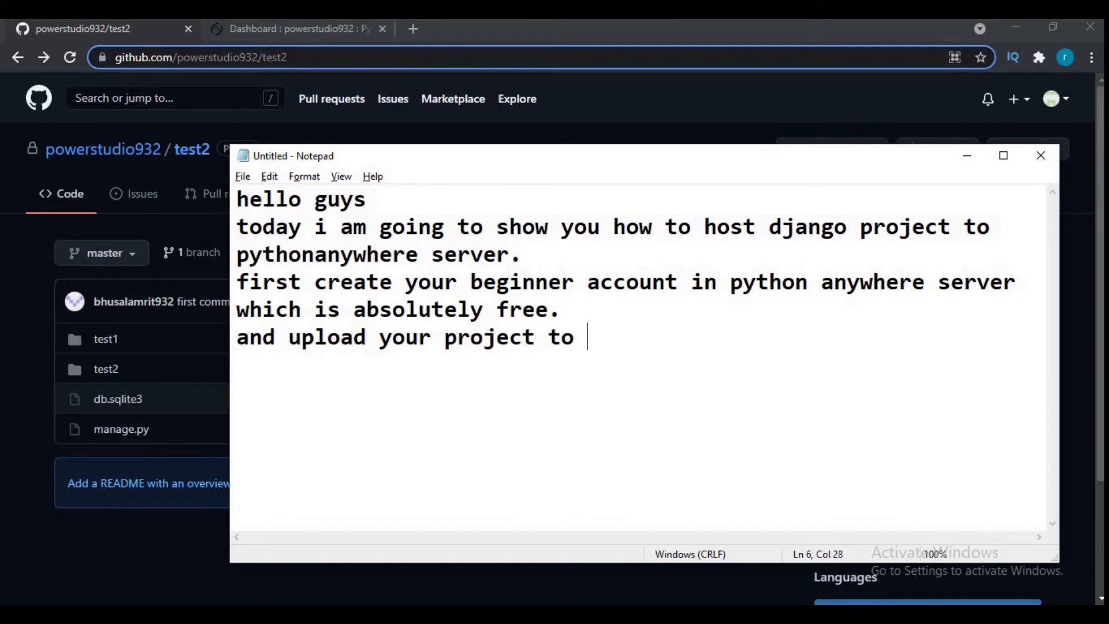
{"action": "type", "text": "the git"}
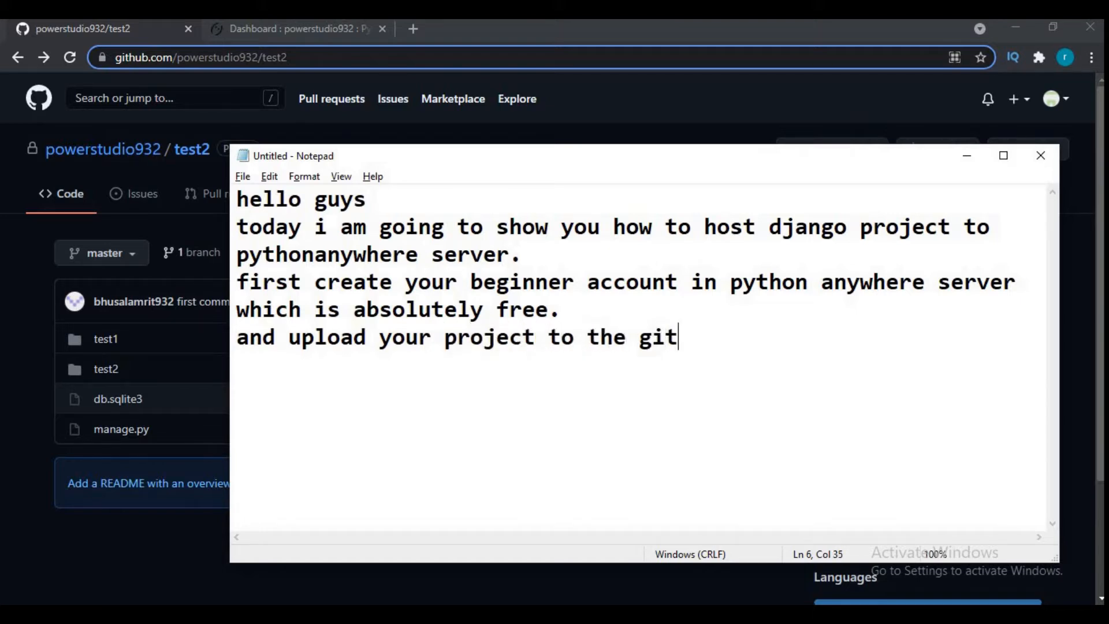
{"action": "type", "text": "hub first"}
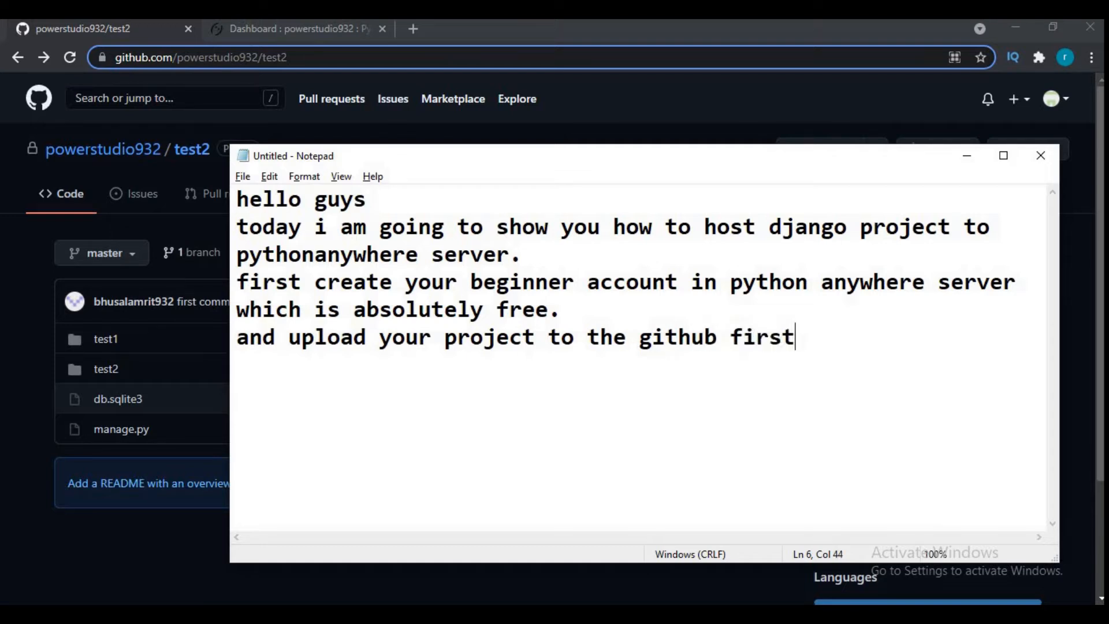
- Add the line "i have posted link in the description below related to" to the note
{"action": "key", "text": "Return"}
{"action": "type", "text": "i have posste"}
{"action": "key", "text": "BackSpace"}
{"action": "key", "text": "BackSpace"}
{"action": "key", "text": "BackSpace"}
{"action": "type", "text": "ted "}
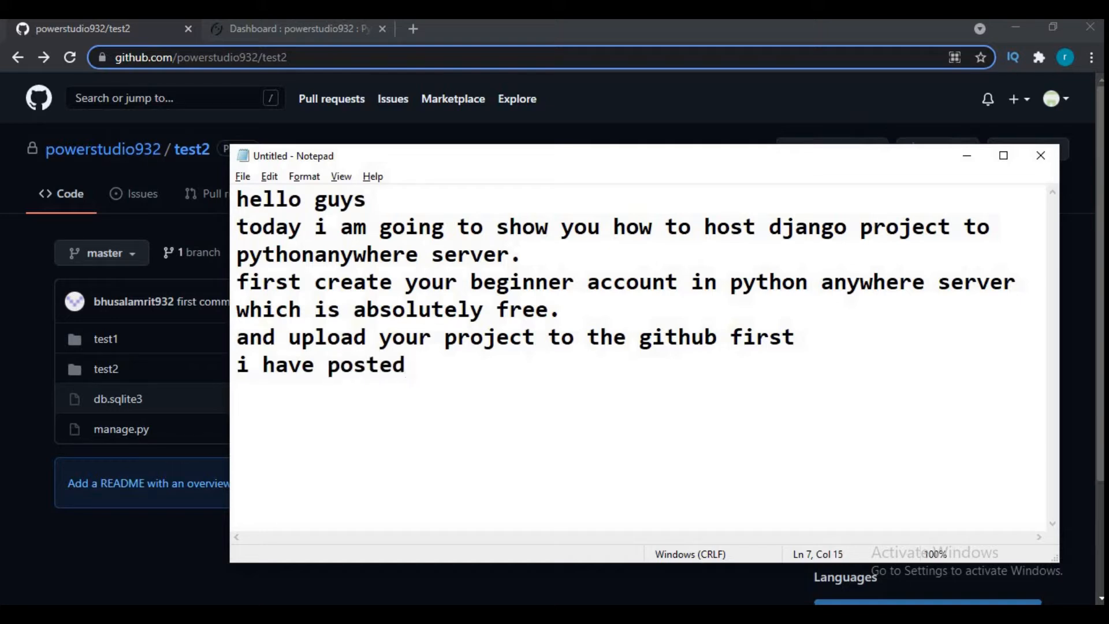
{"action": "type", "text": "link in "}
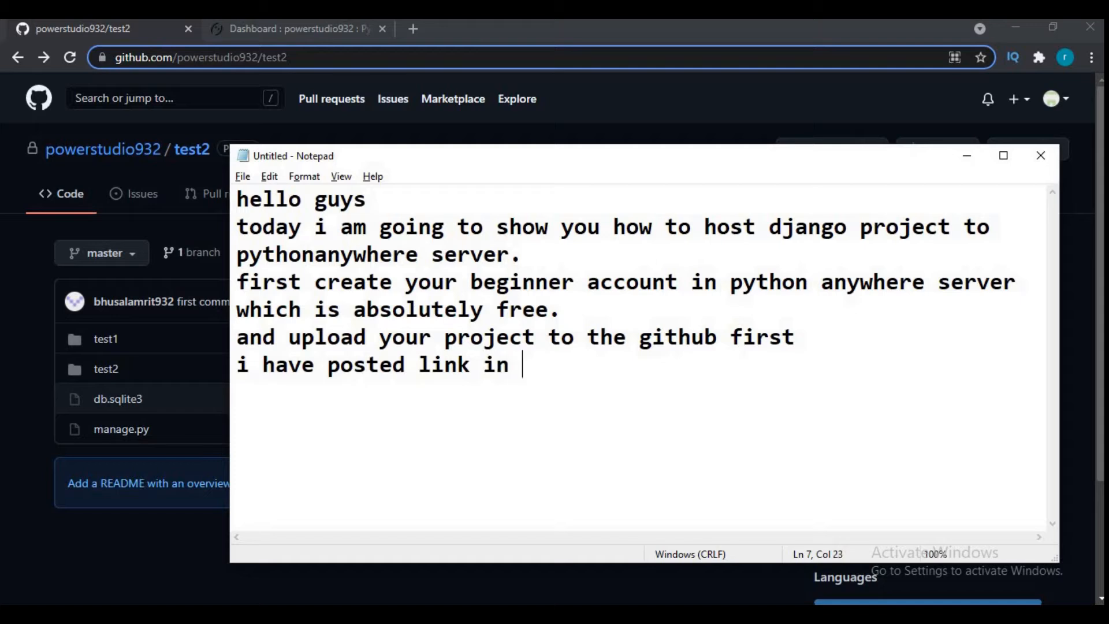
{"action": "type", "text": "the descr"}
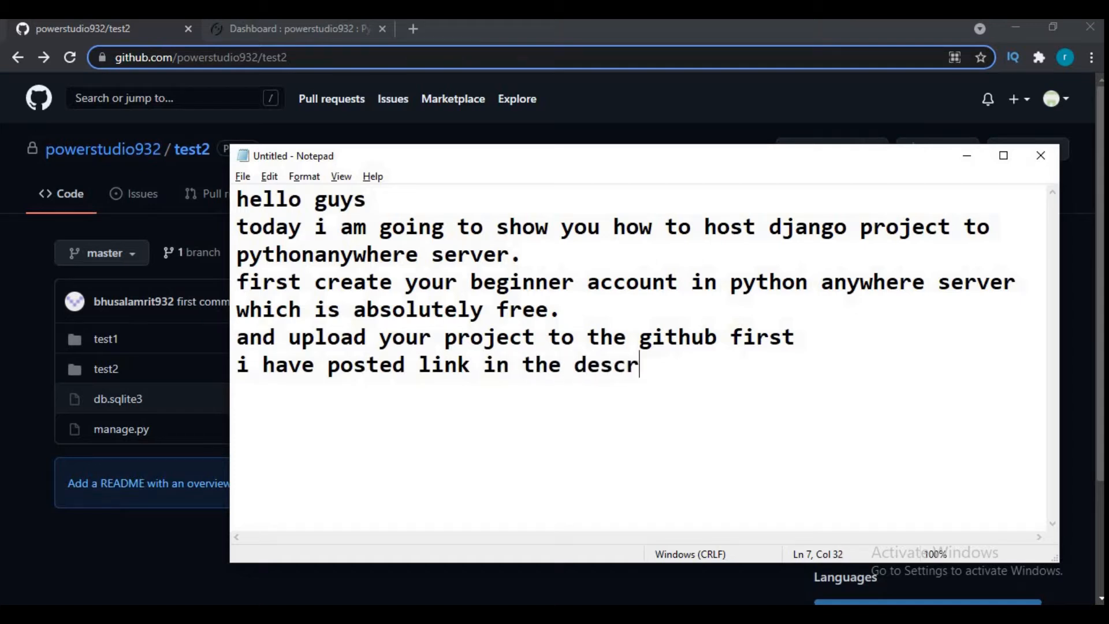
{"action": "type", "text": "iption belo"}
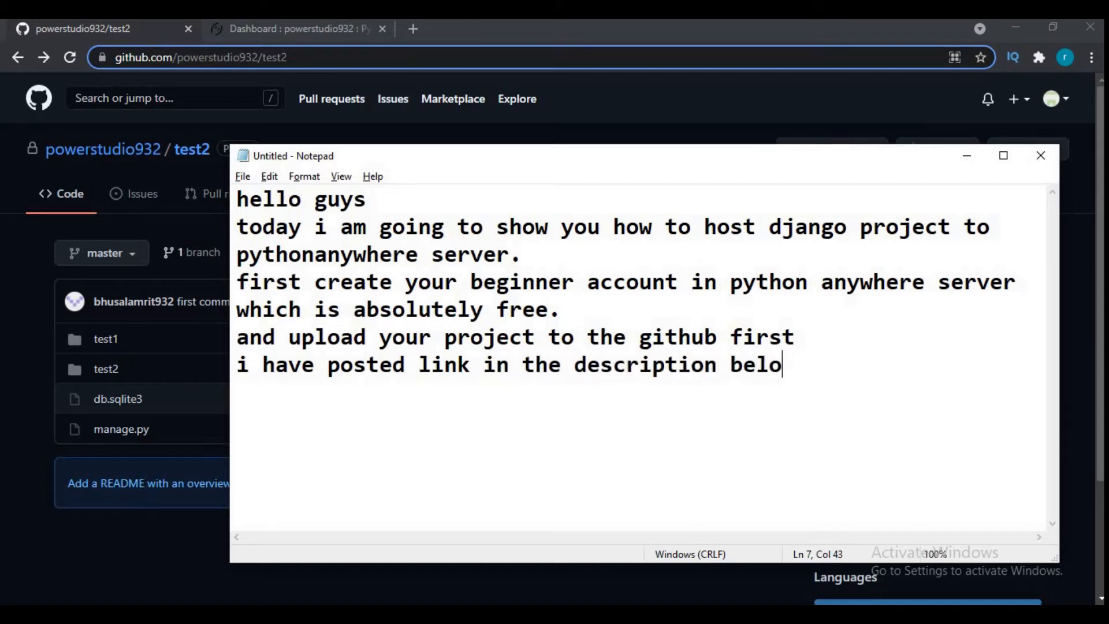
{"action": "type", "text": "w related to"}
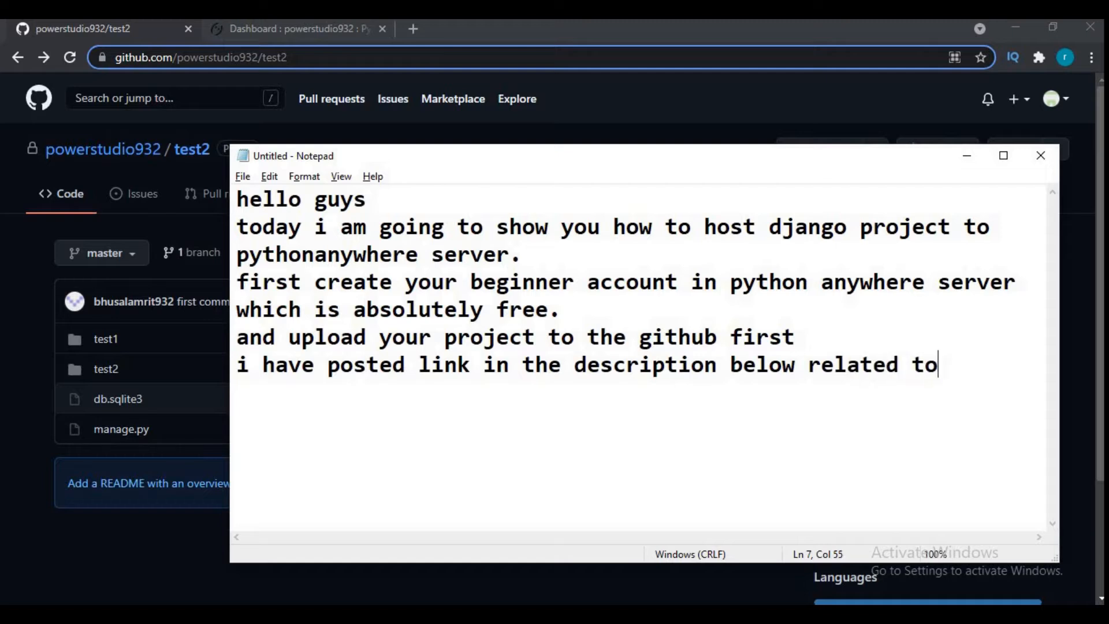
- Continue the note on a new line with "how to upload project to github."
{"action": "key", "text": "Return"}
{"action": "type", "text": "how to upload "}
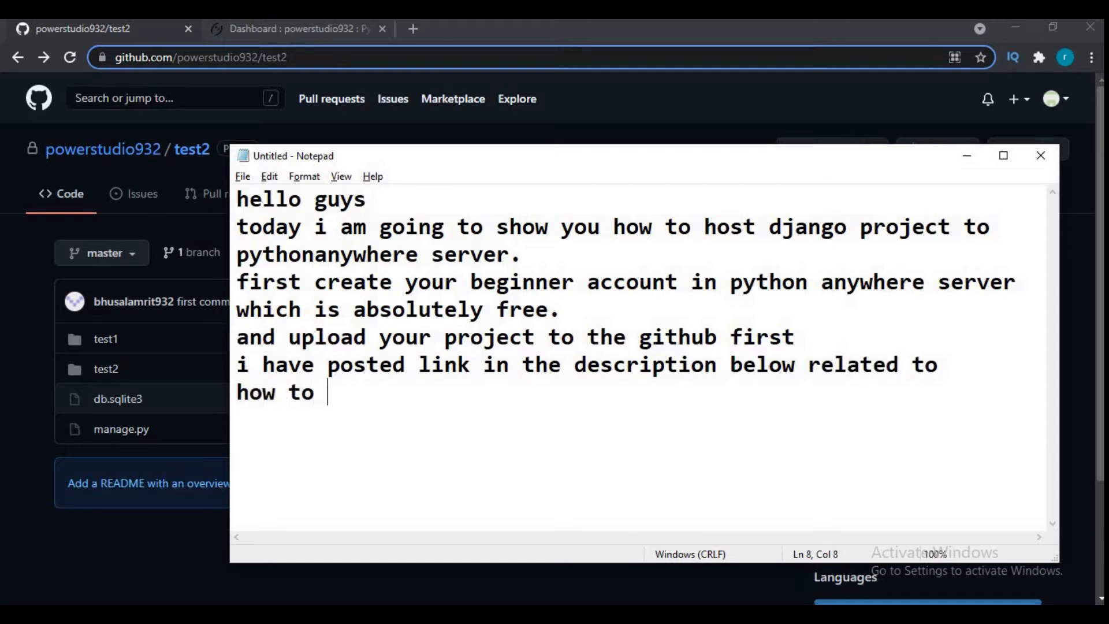
{"action": "type", "text": "p"}
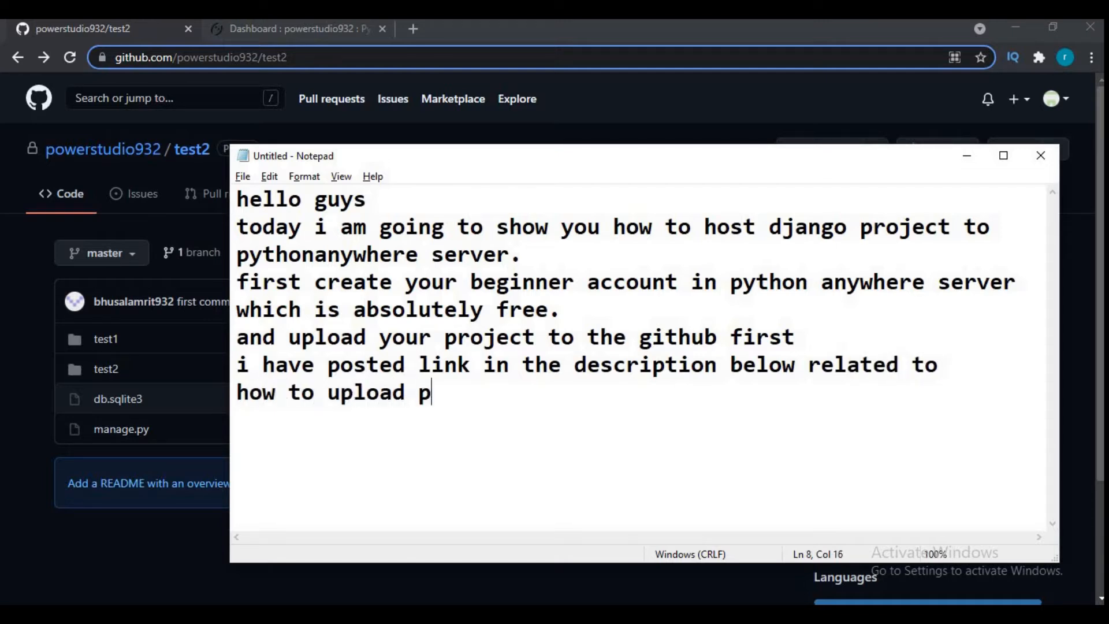
{"action": "type", "text": "roject to "}
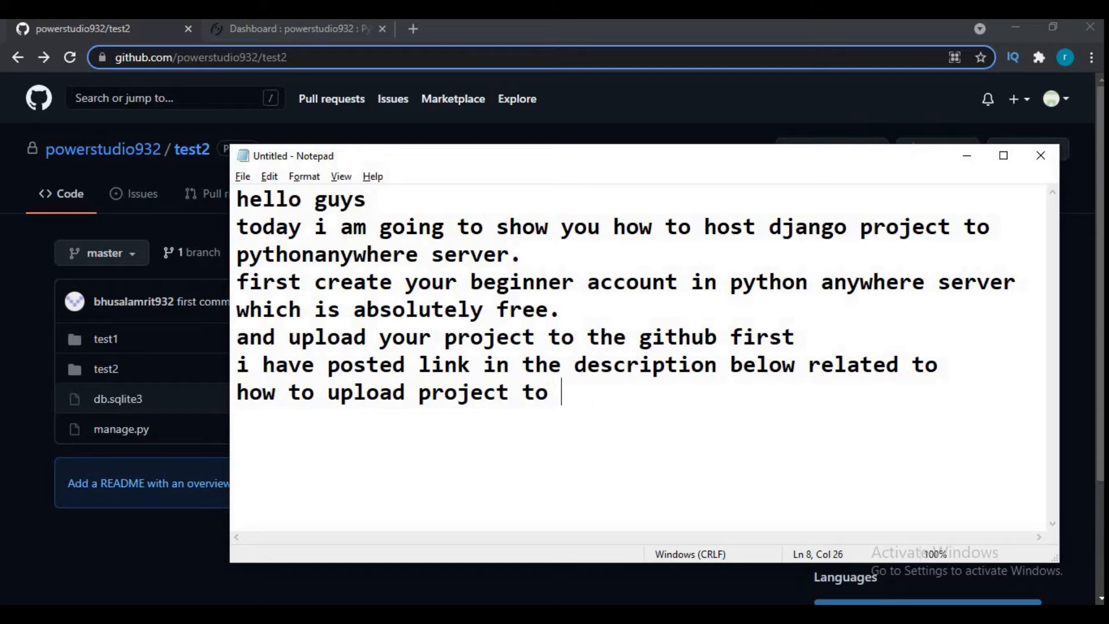
{"action": "type", "text": "github."}
- Leave a blank line in the note and write "then login to your pythonanywhere account."
{"action": "key", "text": "Return"}
{"action": "key", "text": "Return"}
{"action": "type", "text": "then login to your pythonanywhere account"}
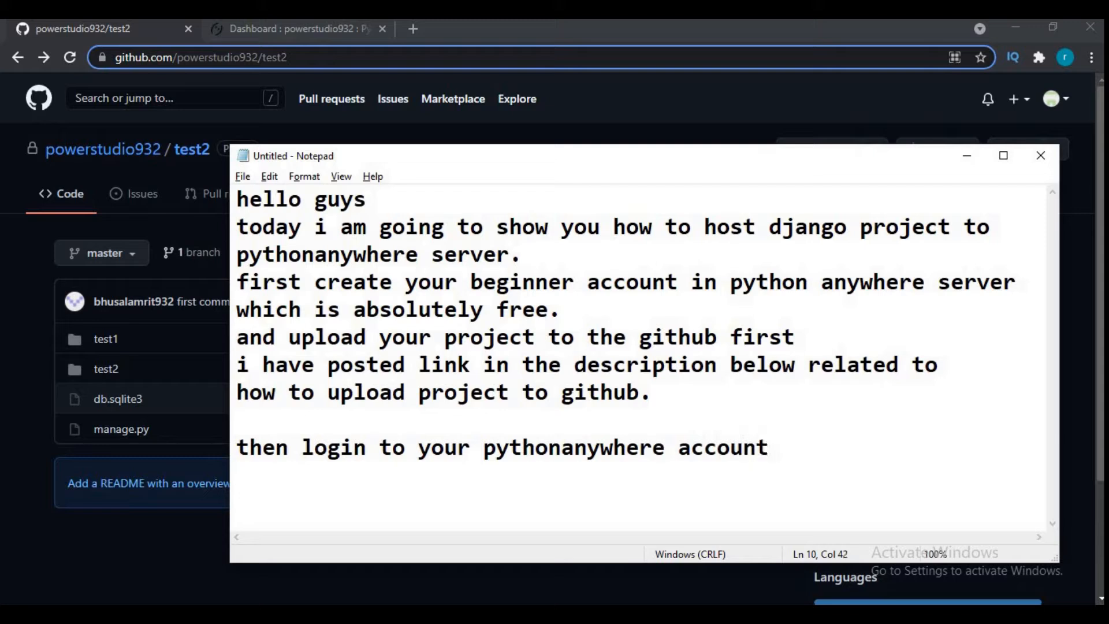
{"action": "type", "text": "."}
{"action": "key", "text": "Return"}
- Show the PythonAnywhere dashboard in the browser behind Notepad, and add the lines "it look like this..." and "then" to the note
{"action": "left_click", "coordinate": [313, 34]}
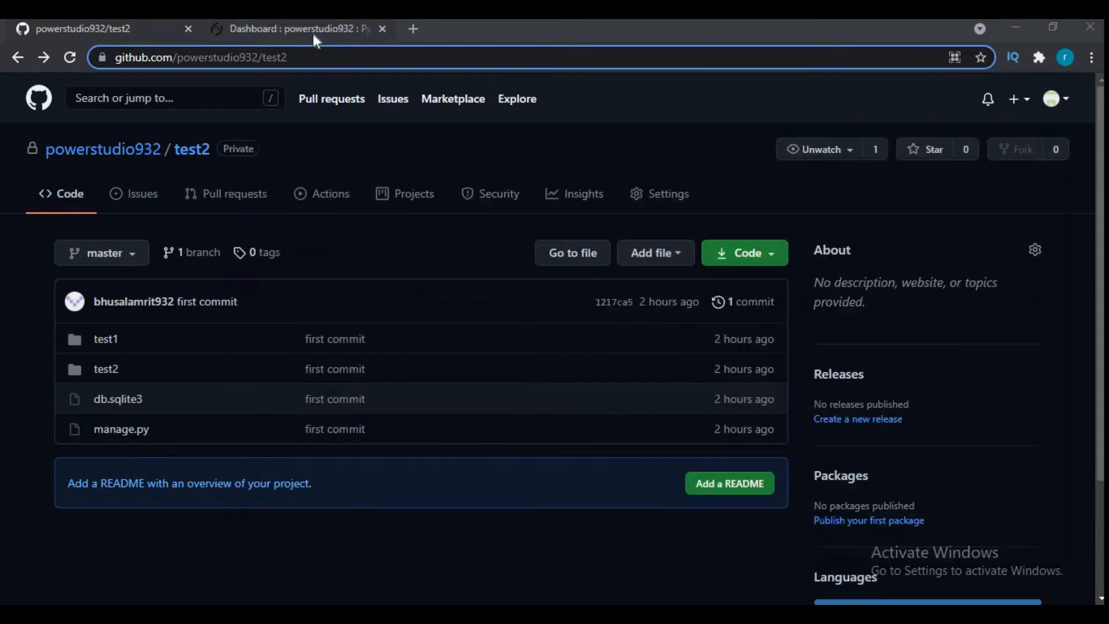
{"action": "key", "text": "alt+Tab"}
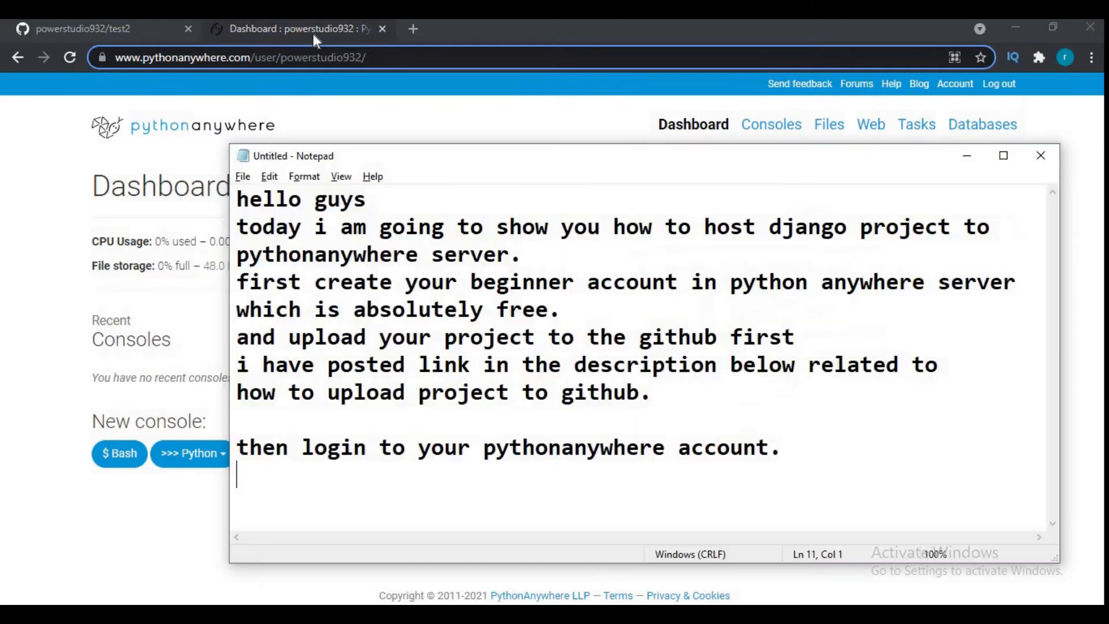
{"action": "type", "text": "it loo"}
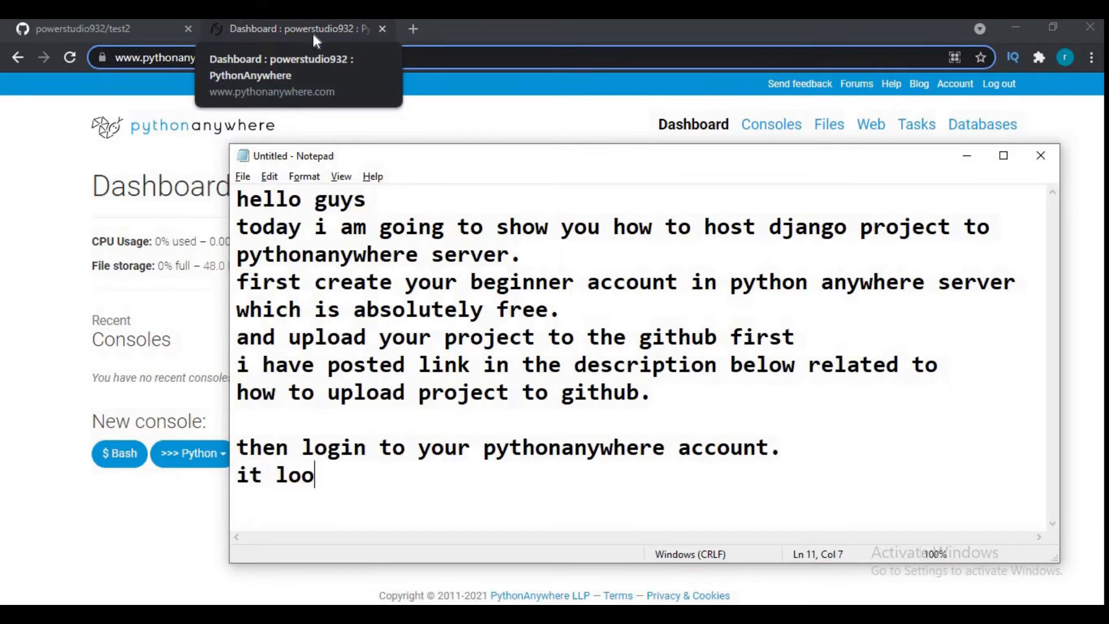
{"action": "type", "text": "k like t"}
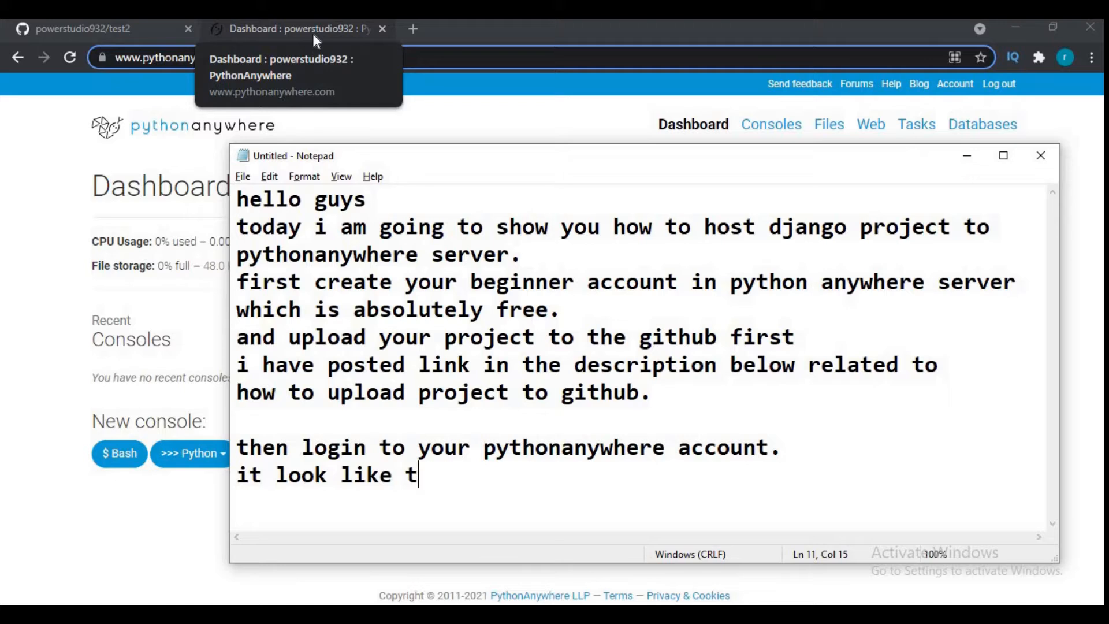
{"action": "type", "text": "his..."}
{"action": "key", "text": "Return"}
{"action": "type", "text": "then"}
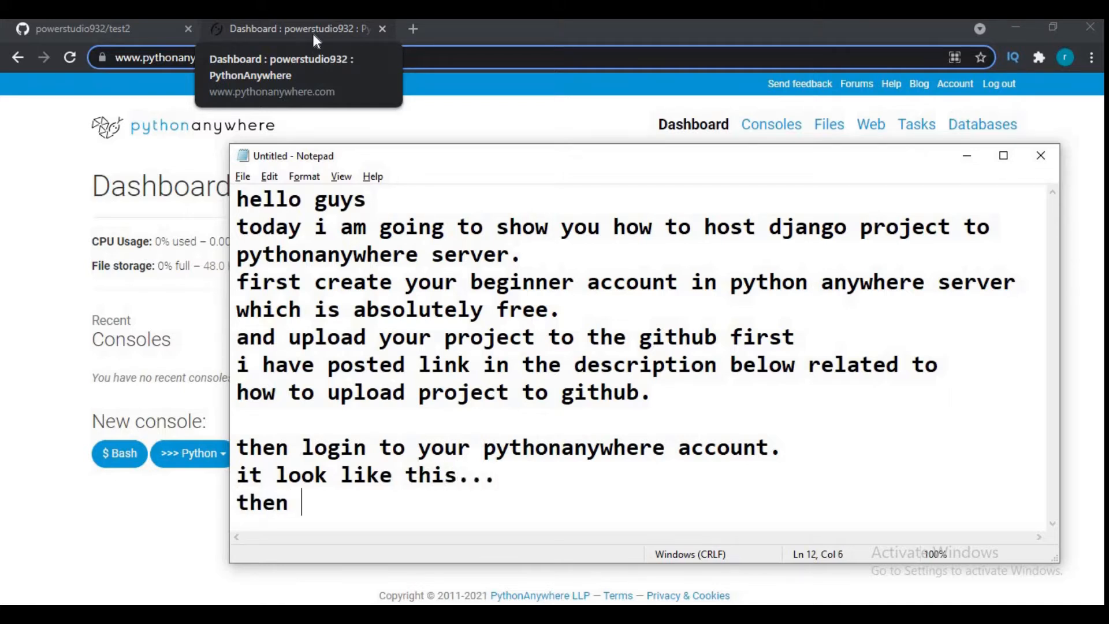
{"action": "key", "text": "Return"}
- Switch to the PythonAnywhere dashboard in the browser and start a new Bash console
{"action": "key", "text": "alt+Tab"}
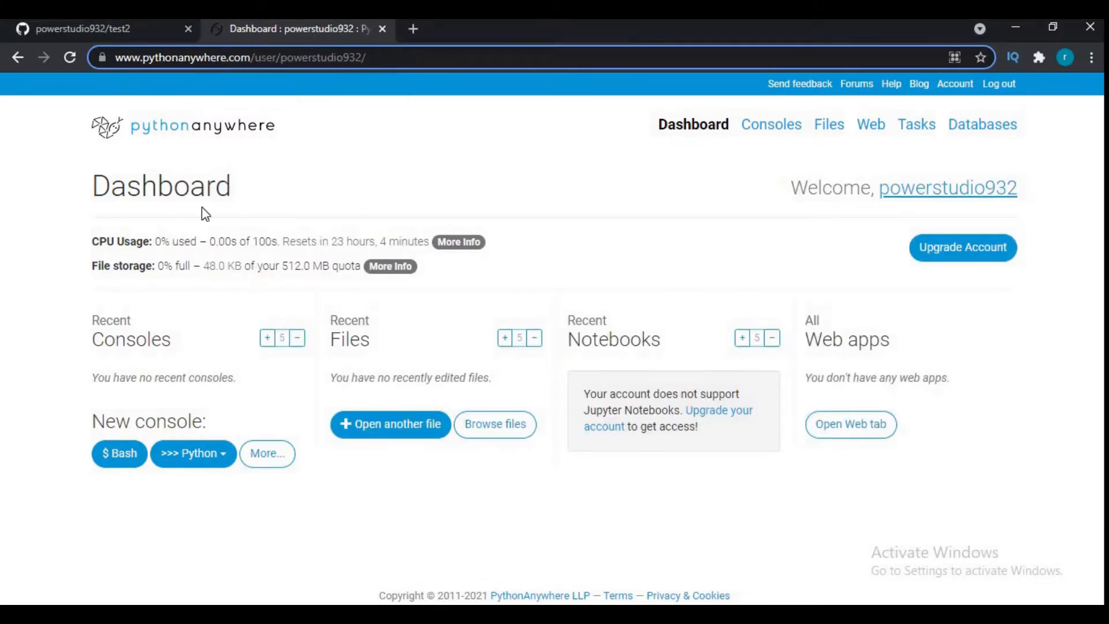
{"action": "left_click", "coordinate": [121, 454]}
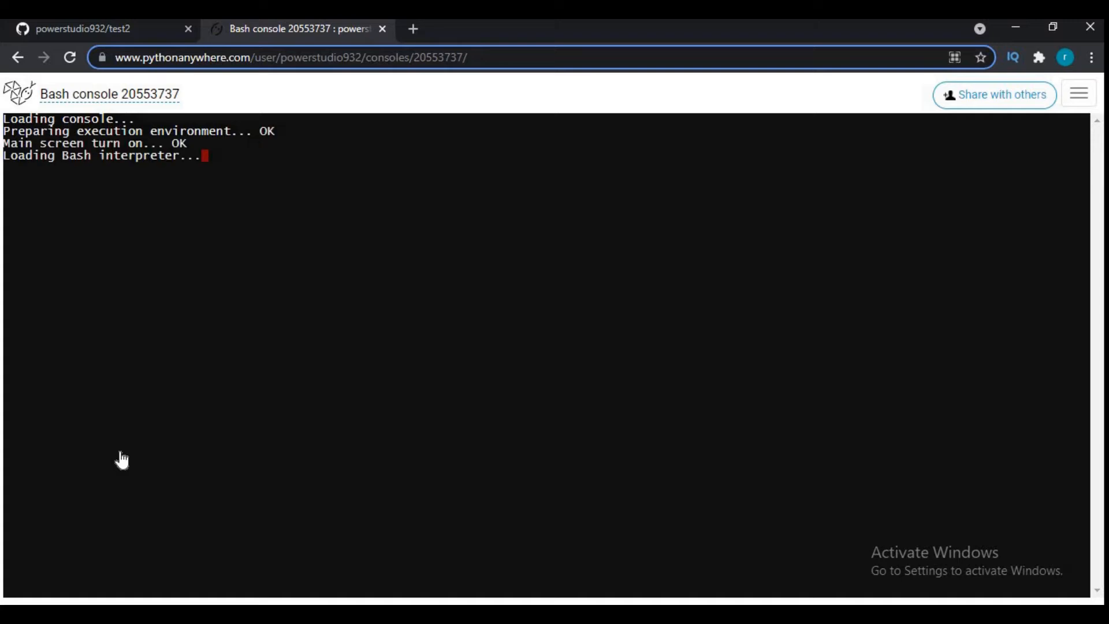
- Return to the Notepad note and add the line "click on bash"
{"action": "key", "text": "alt+Tab"}
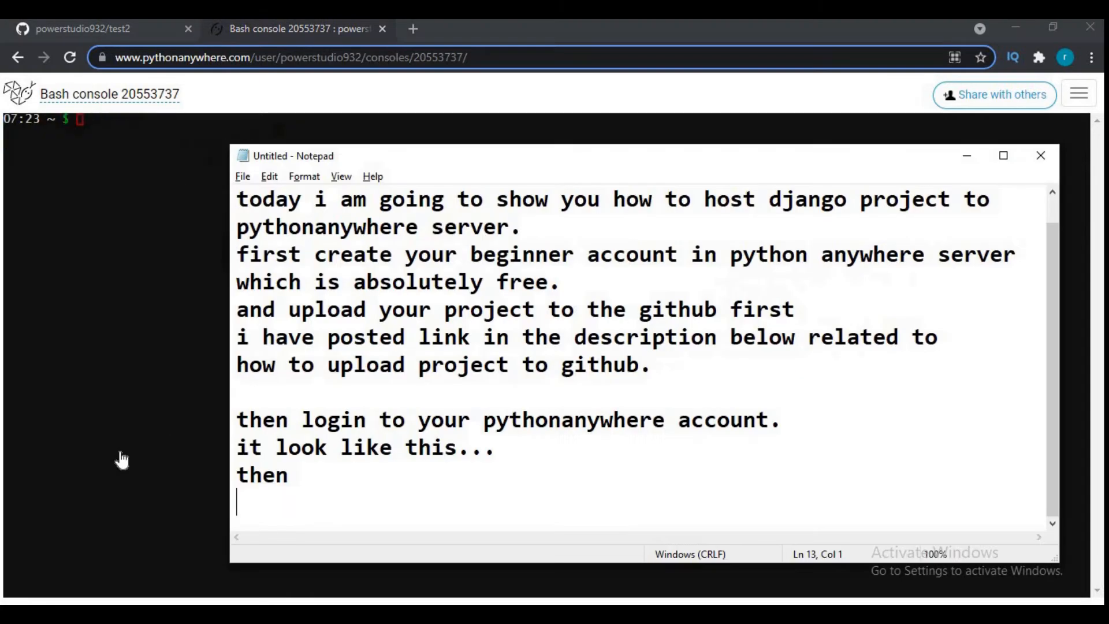
{"action": "type", "text": "click on bash"}
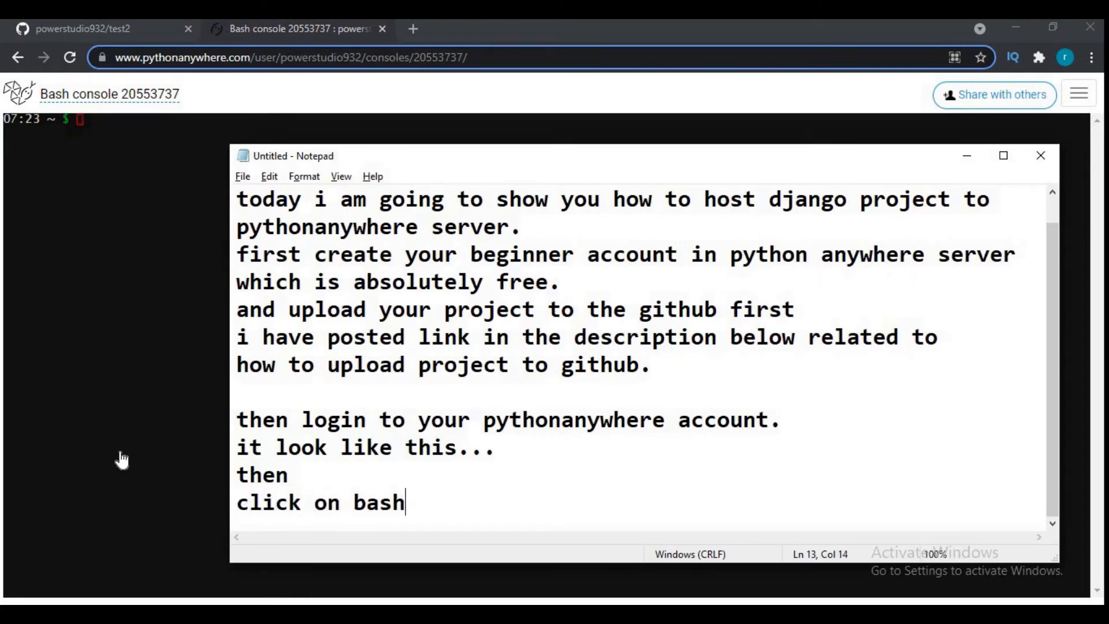
{"action": "key", "text": "Return"}
- Add the line "here we are going to create virtual environment.." to the note
{"action": "type", "text": "here we ar"}
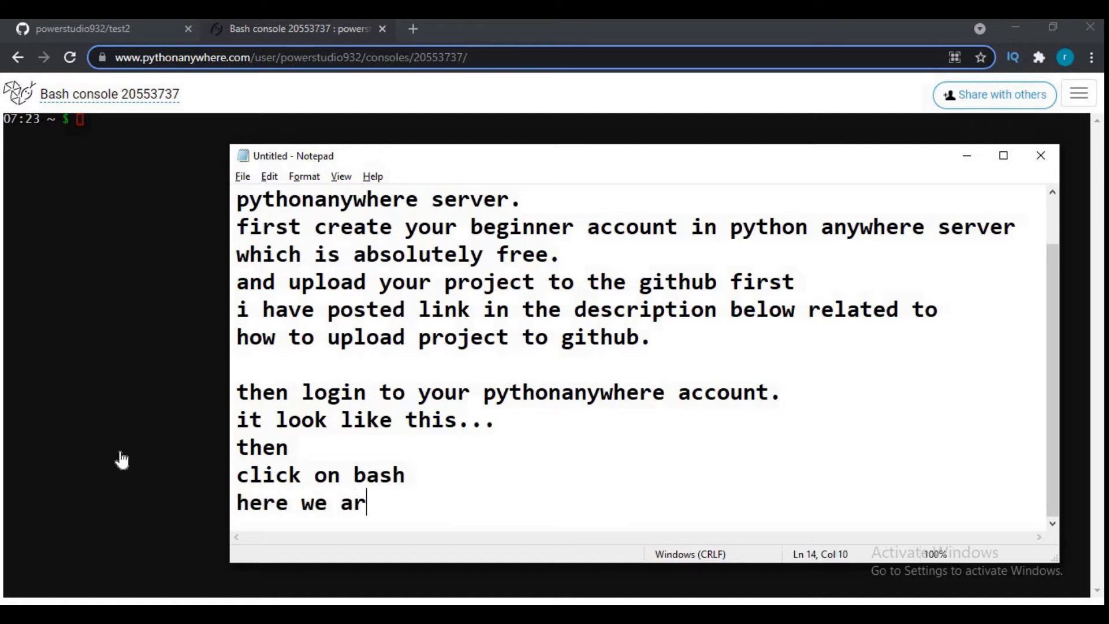
{"action": "type", "text": "e going to "}
{"action": "type", "text": "create vir"}
{"action": "type", "text": "tual envi"}
{"action": "type", "text": "ronemn"}
{"action": "key", "text": "BackSpace"}
{"action": "key", "text": "BackSpace"}
{"action": "key", "text": "BackSpace"}
{"action": "type", "text": "ment"}
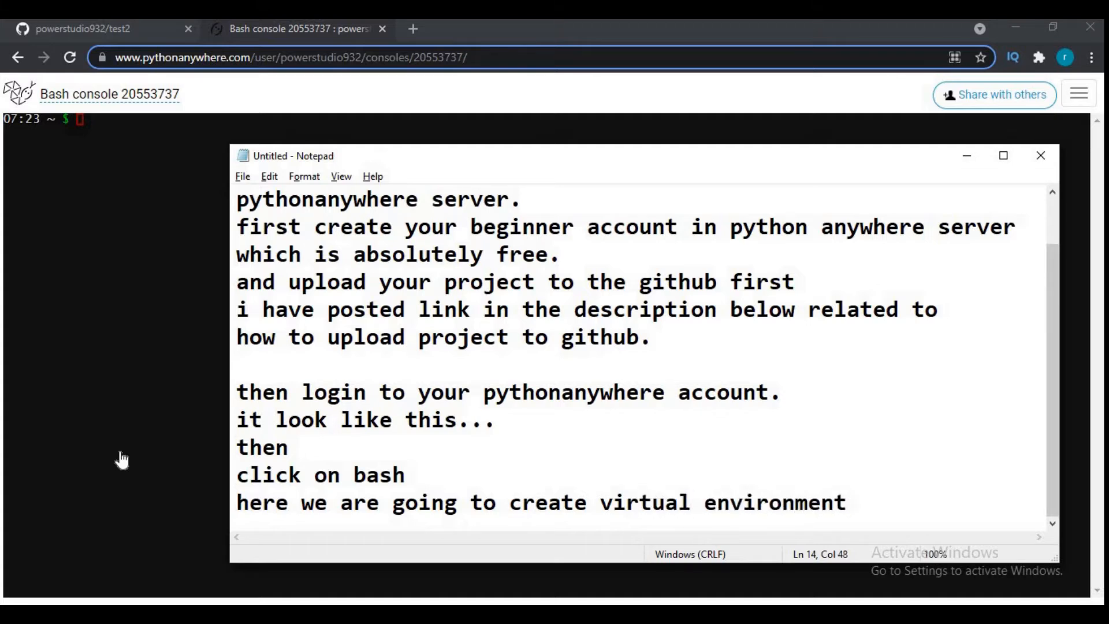
{"action": "type", "text": ".."}
{"action": "key", "text": "Return"}
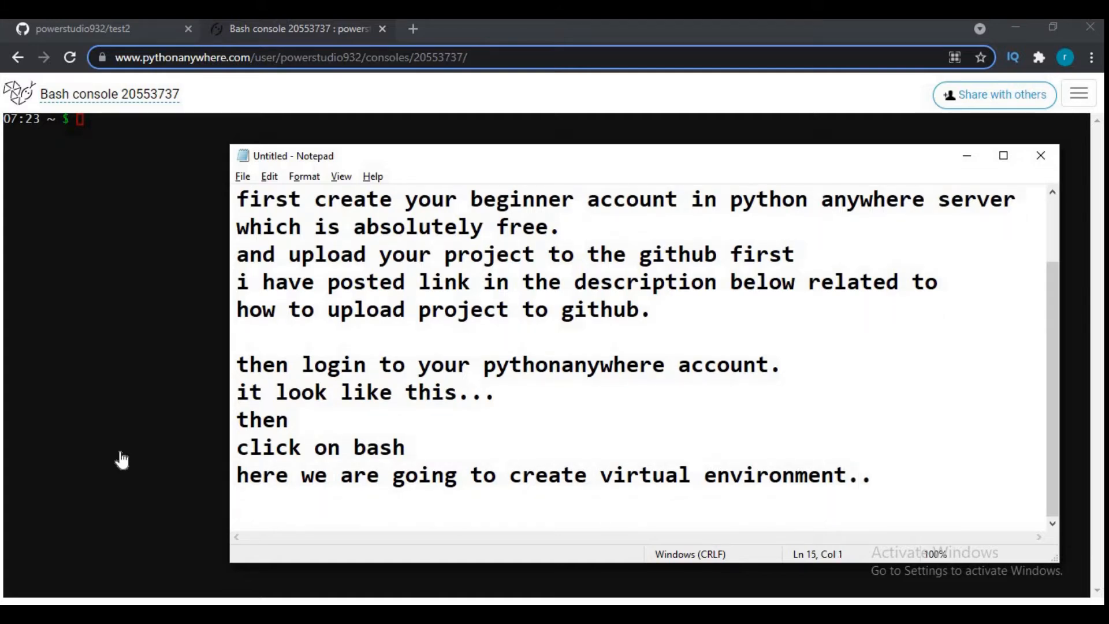
- Switch to the PythonAnywhere Bash console and run git clone with the HTTPS URL copied from the test2 repository on GitHub
{"action": "left_click", "coordinate": [121, 461]}
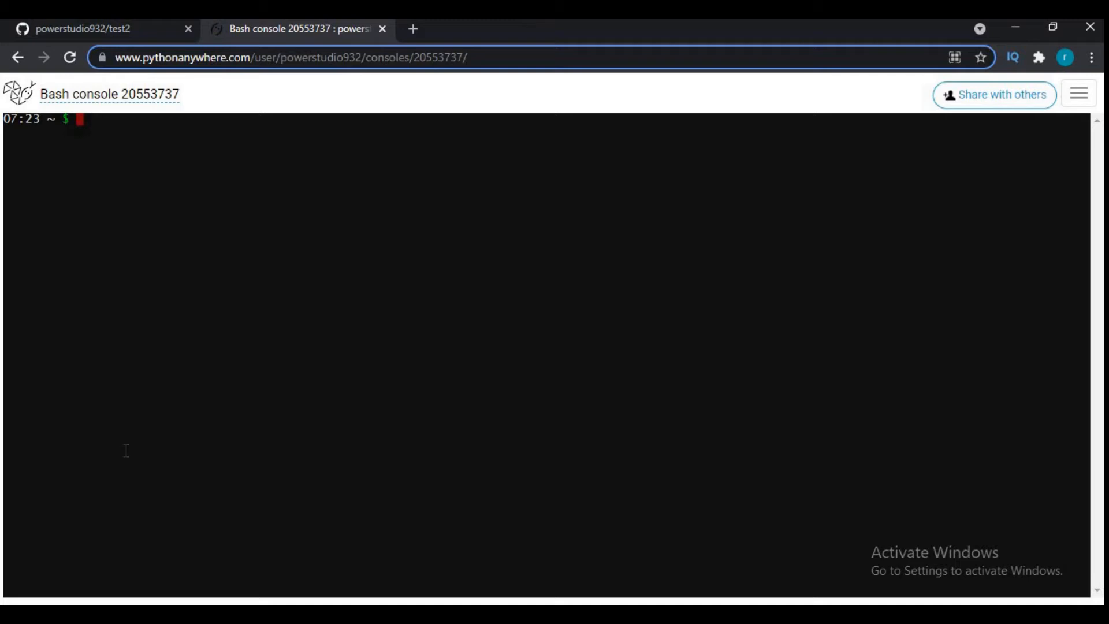
{"action": "type", "text": "git clone"}
{"action": "left_click", "coordinate": [84, 29]}
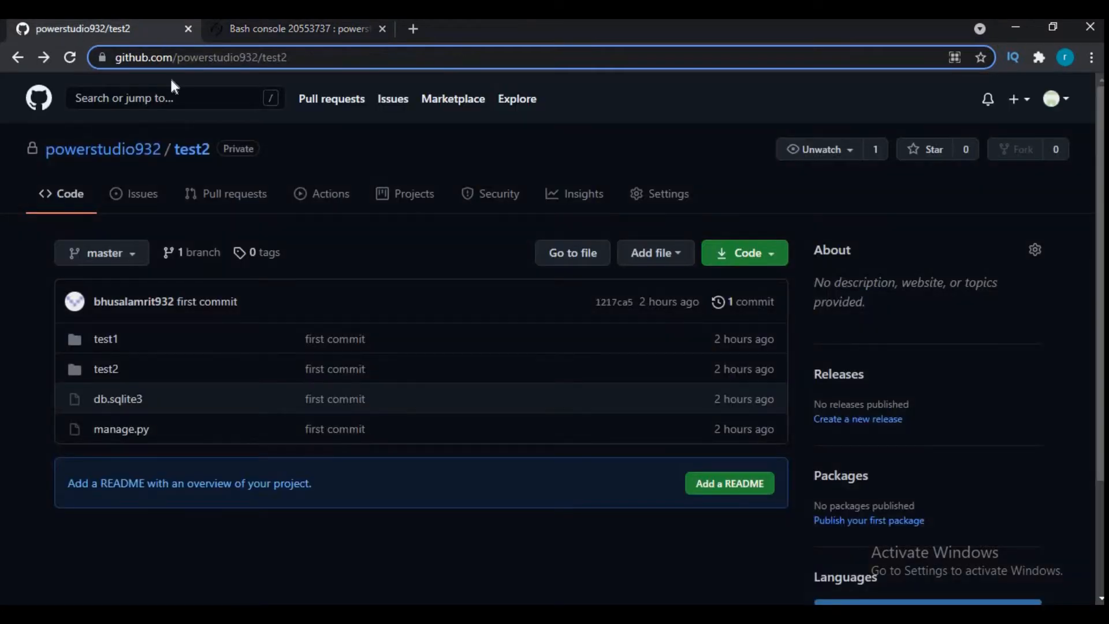
{"action": "left_click", "coordinate": [737, 253]}
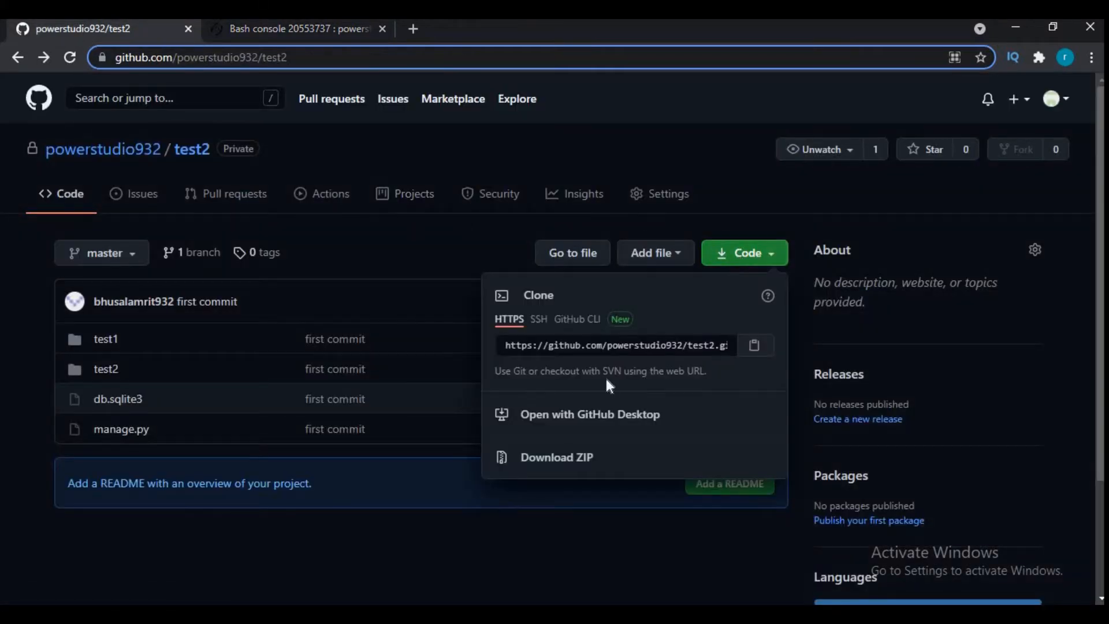
{"action": "left_click", "coordinate": [755, 346]}
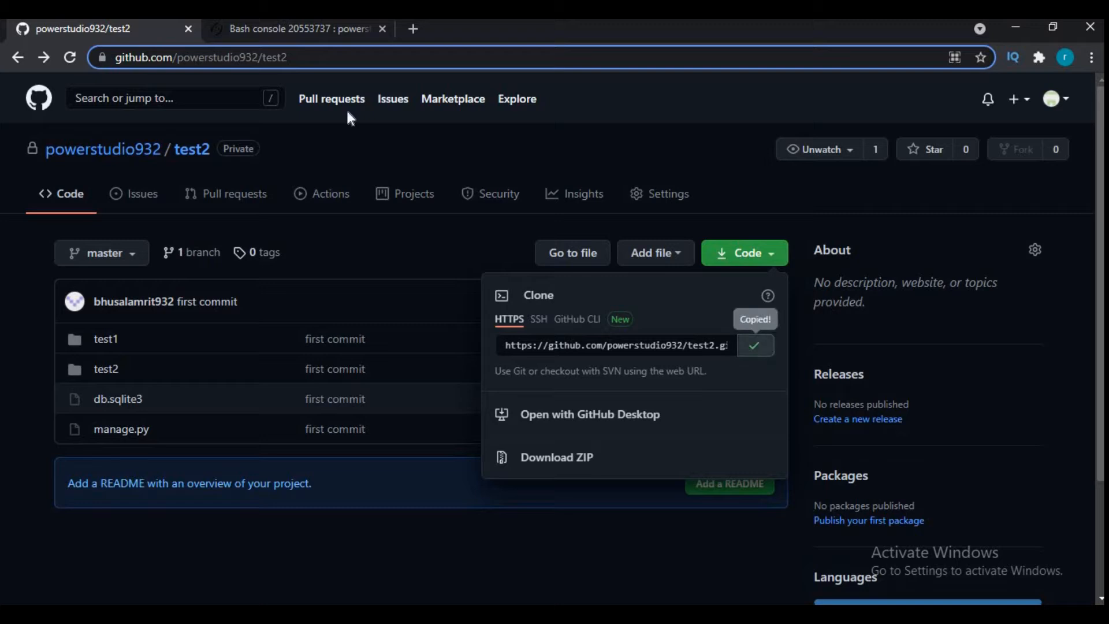
{"action": "left_click", "coordinate": [279, 30]}
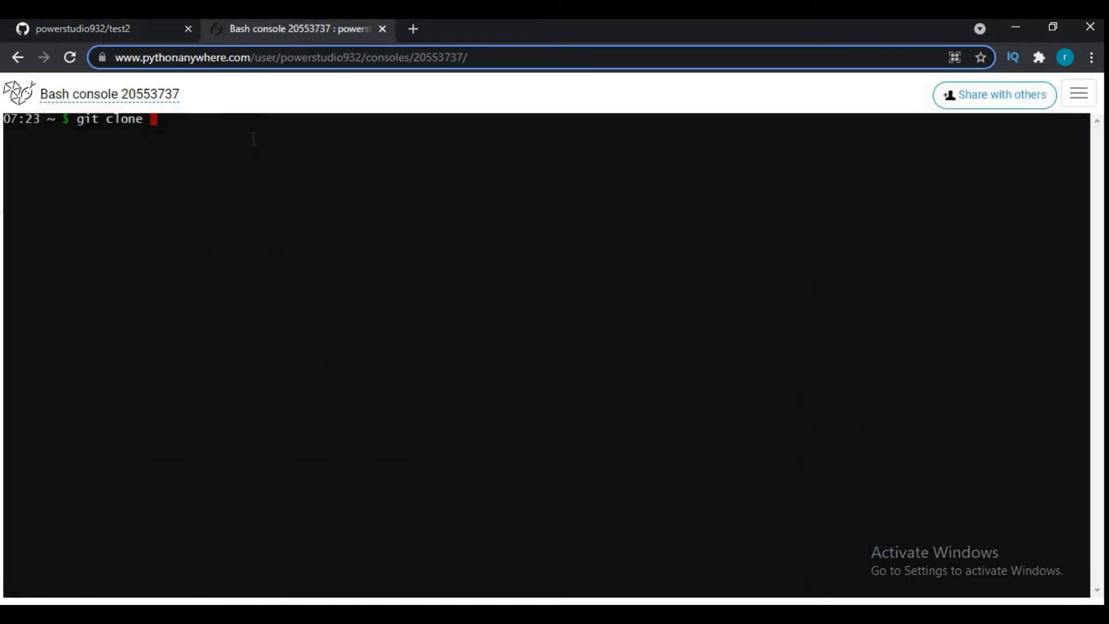
{"action": "key", "text": "ctrl+v"}
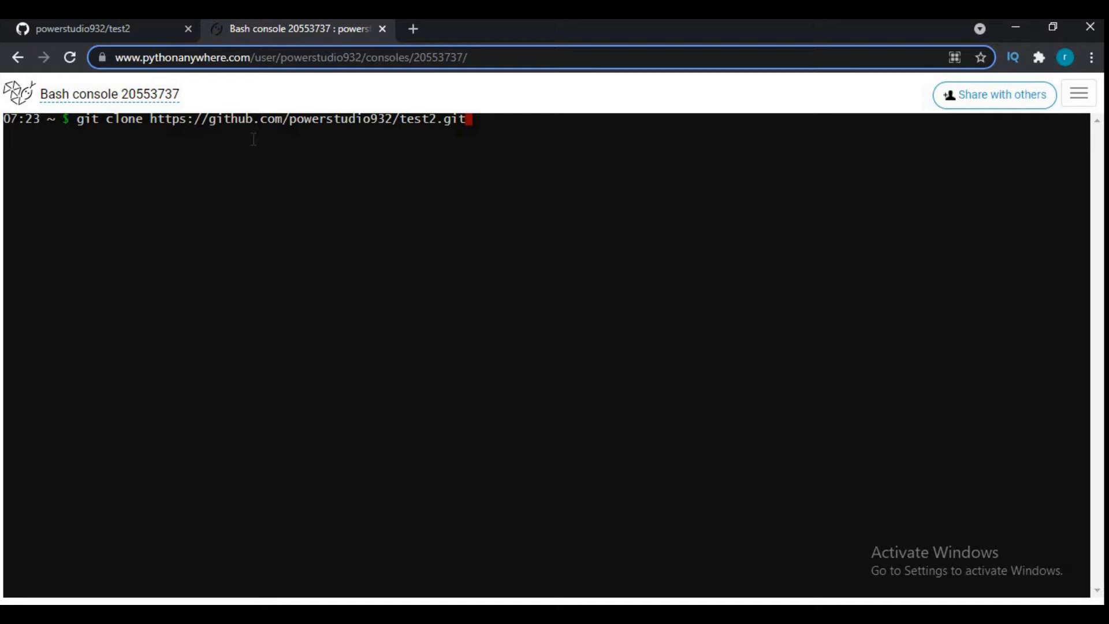
{"action": "key", "text": "Return"}
- Authenticate the clone by entering the GitHub username and the account password at the console prompts
{"action": "type", "text": "powerstudio932"}
{"action": "key", "text": "Return"}
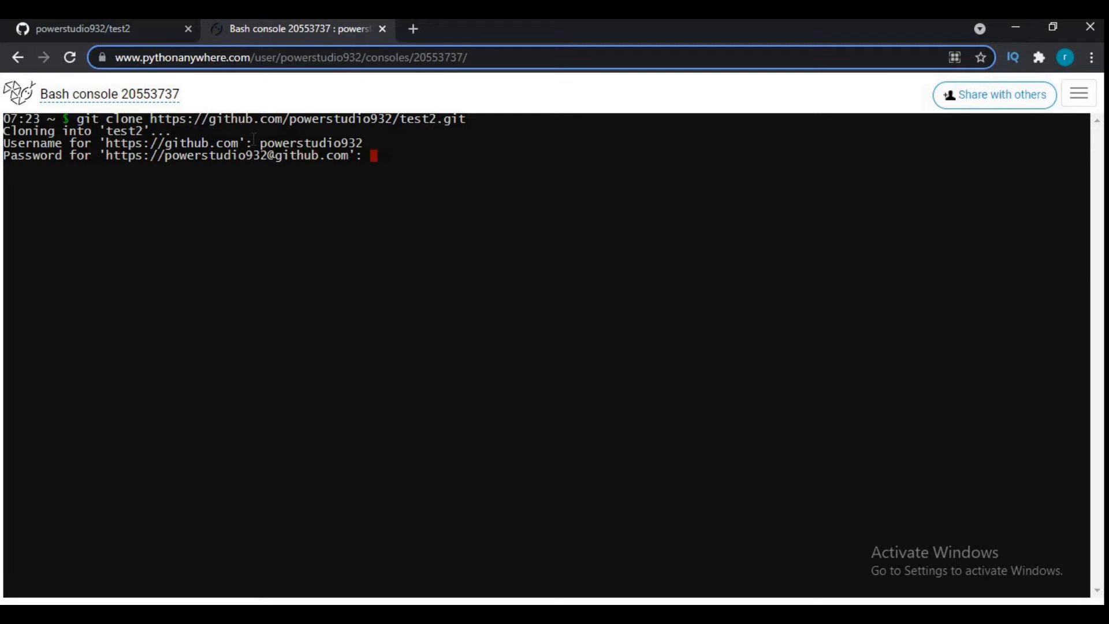
{"action": "key", "text": "Return"}
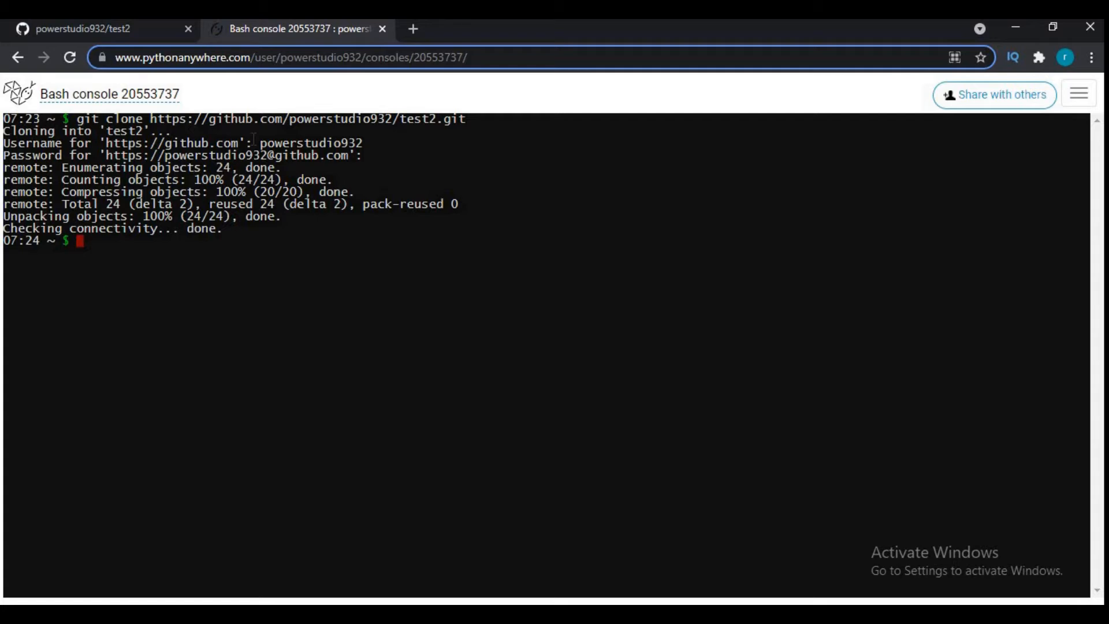
- Create a Python 3.8 virtual environment named venv by running "mkvirtualenv --python=/usr/bin/python3.8 venv"
{"action": "type", "text": "mkvirtualenv --python="}
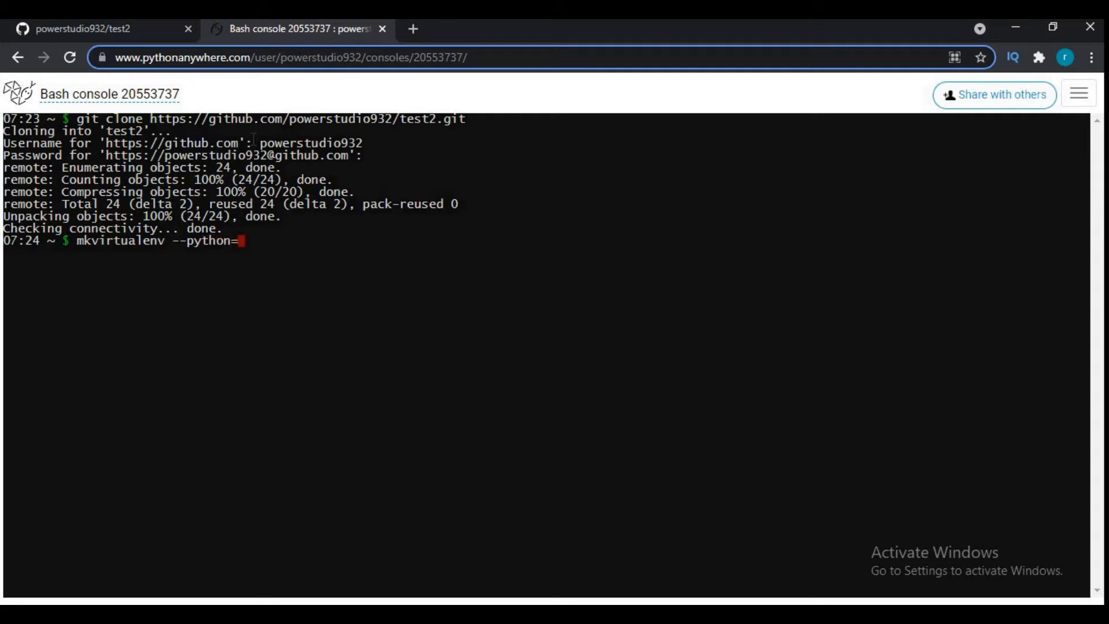
{"action": "type", "text": "/usr/bin/python"}
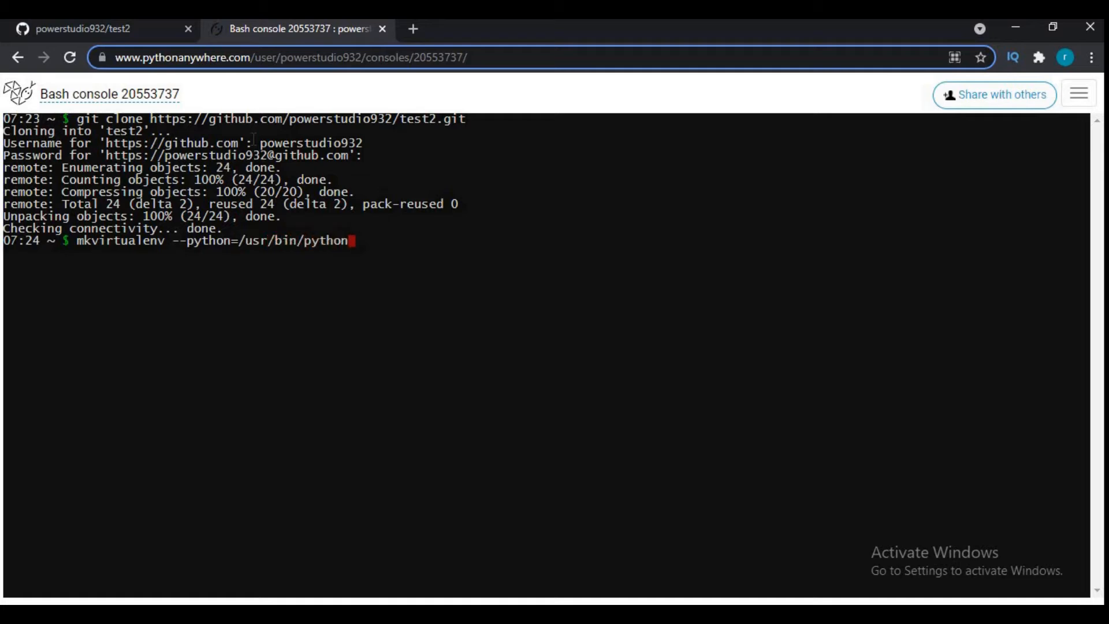
{"action": "type", "text": "3.8"}
{"action": "type", "text": "venv"}
{"action": "key", "text": "Return"}
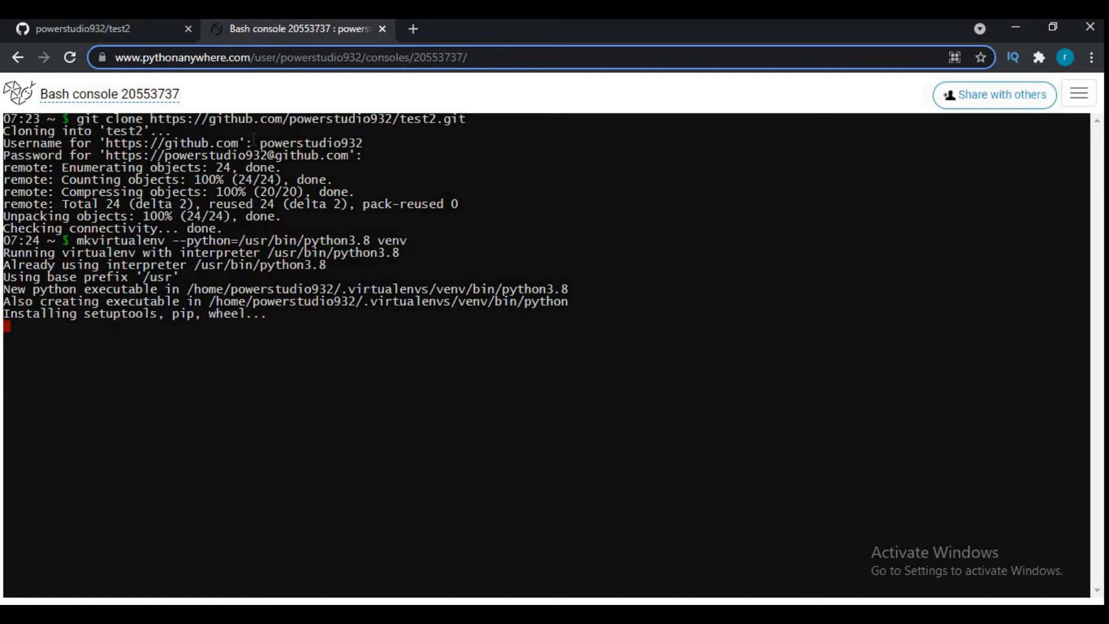
- Switch to the Notepad note and add the line "it take some time to create and install required packages."
{"action": "key", "text": "alt+Tab"}
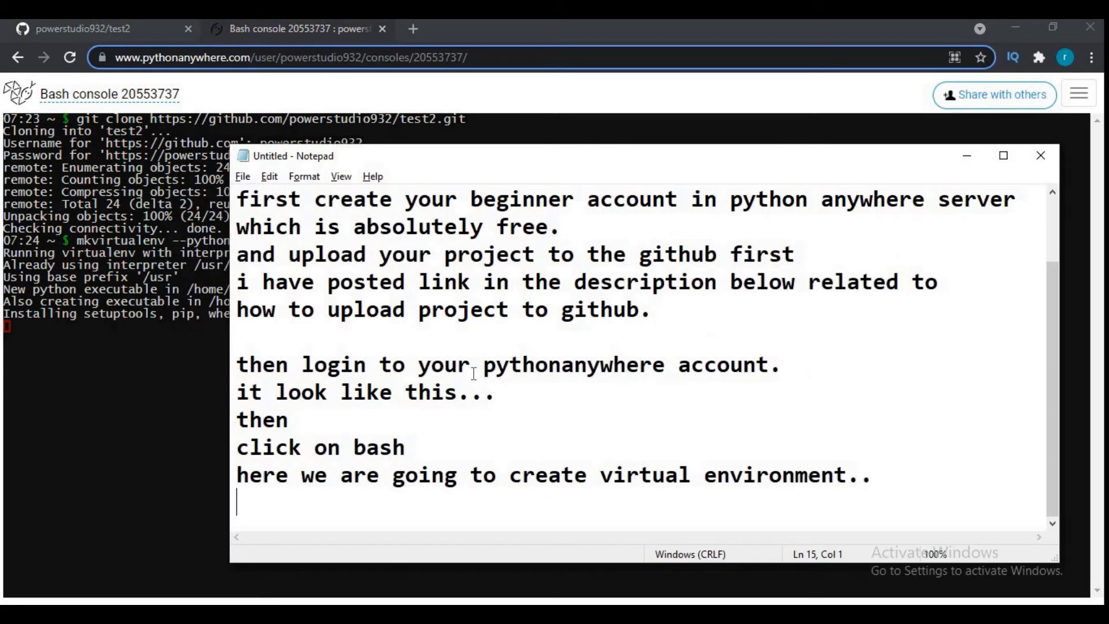
{"action": "type", "text": "it tak"}
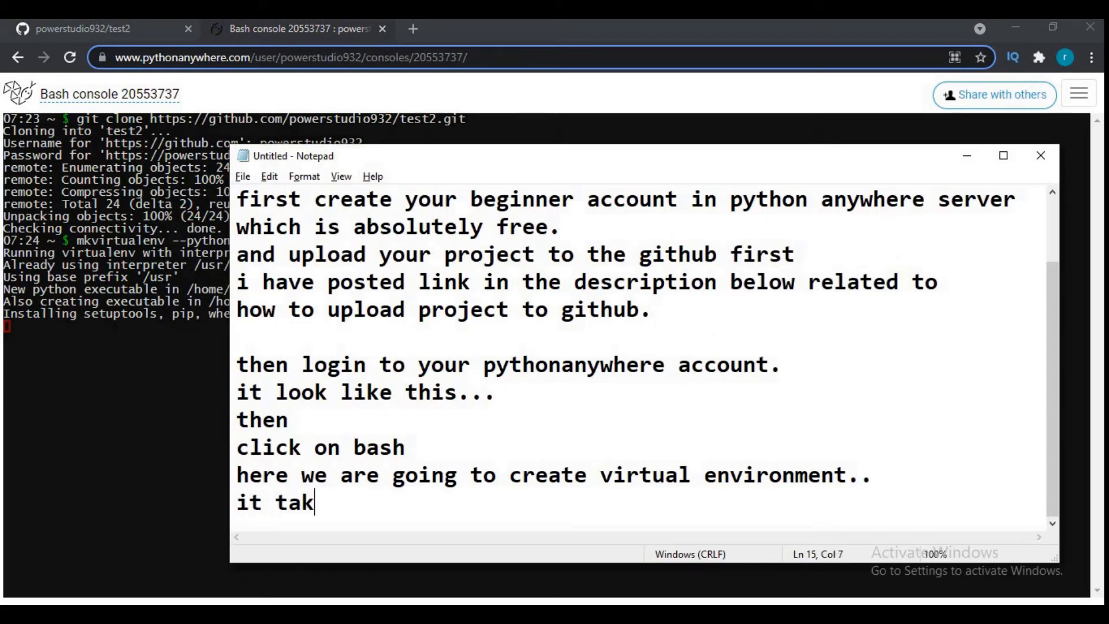
{"action": "type", "text": "e some ti"}
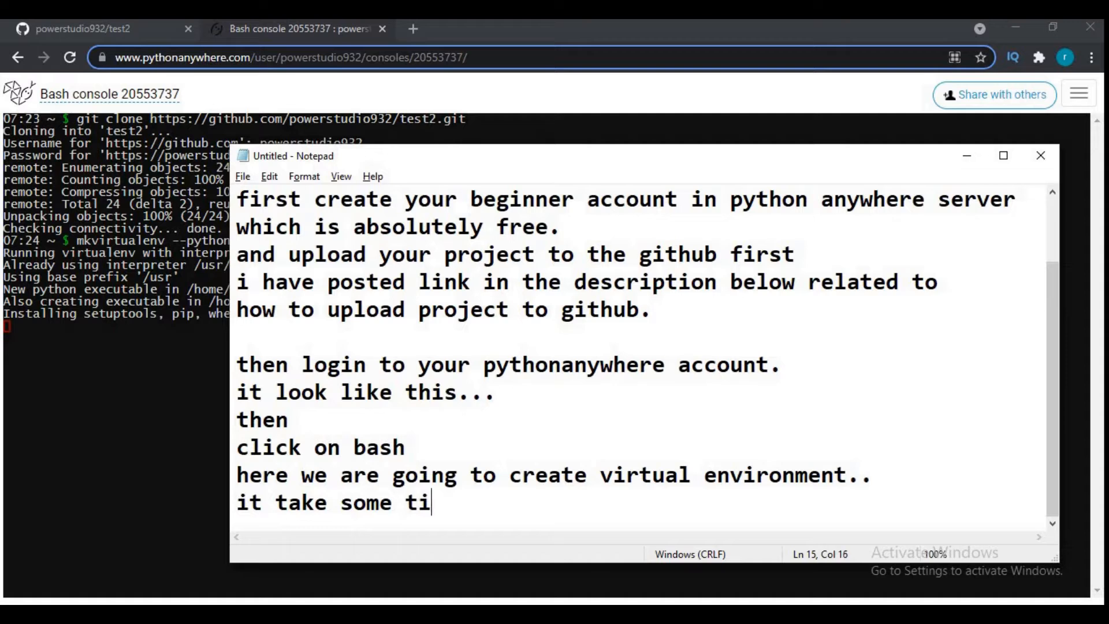
{"action": "type", "text": "me to create"}
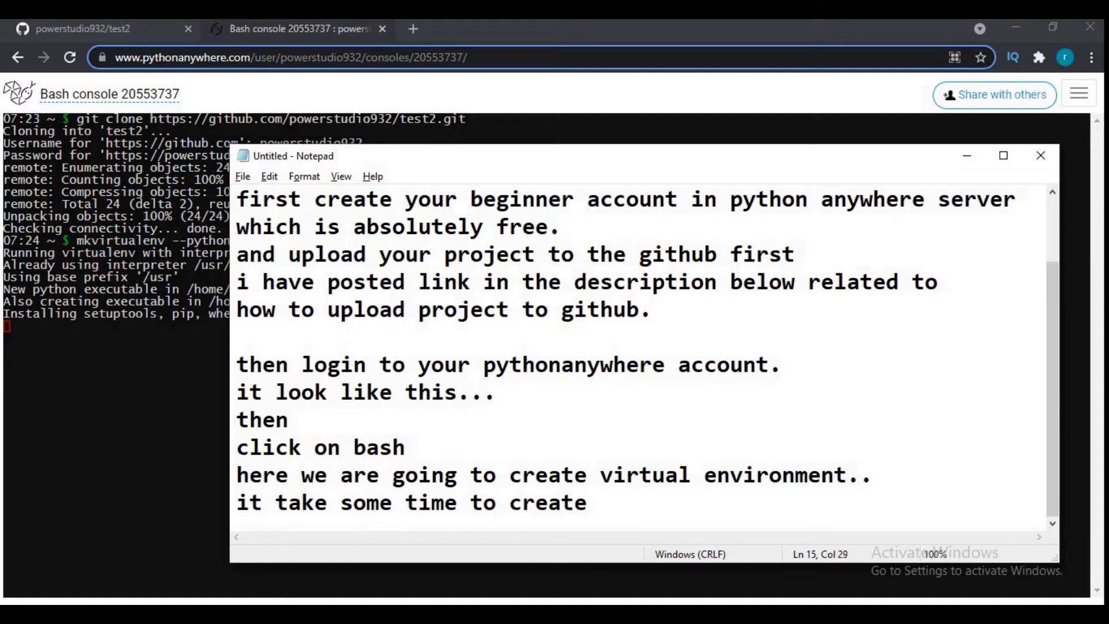
{"action": "type", "text": " and install "}
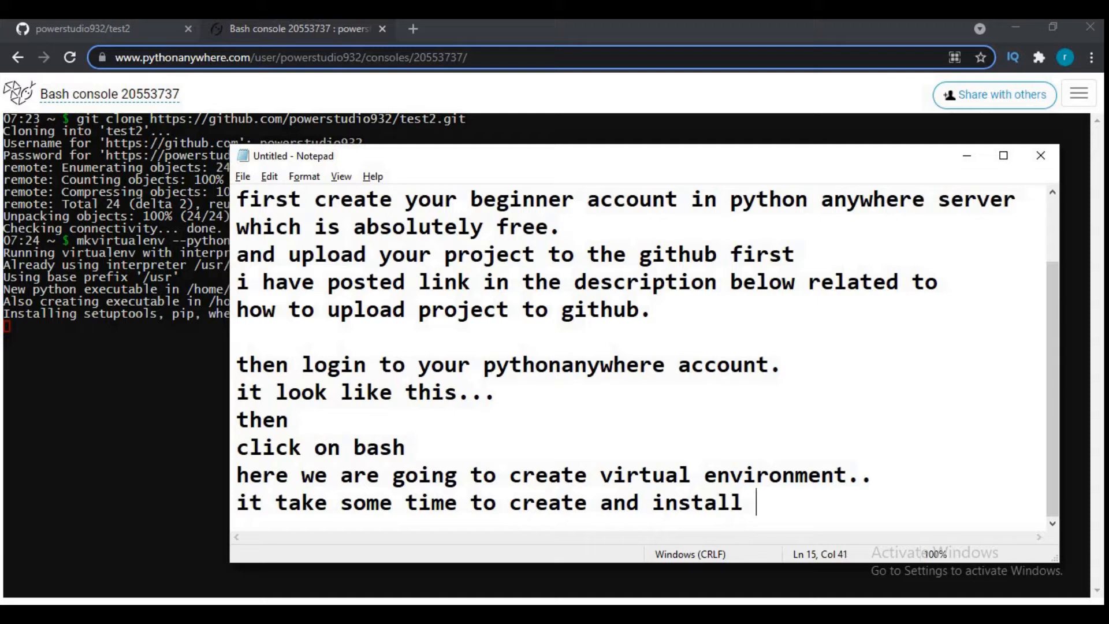
{"action": "type", "text": "requi"}
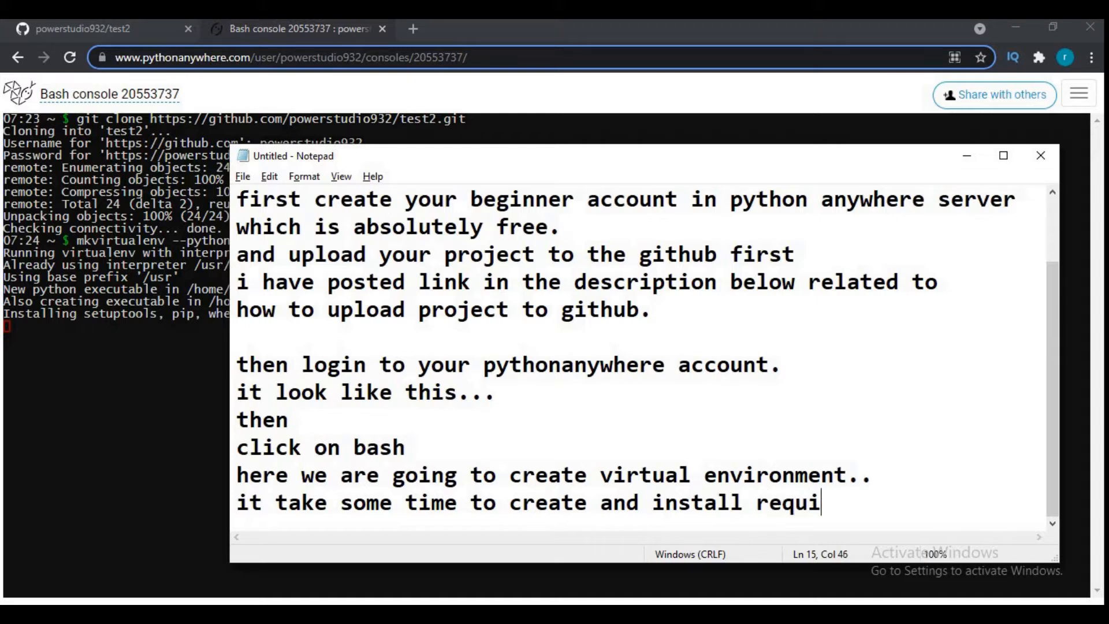
{"action": "type", "text": "red packae"}
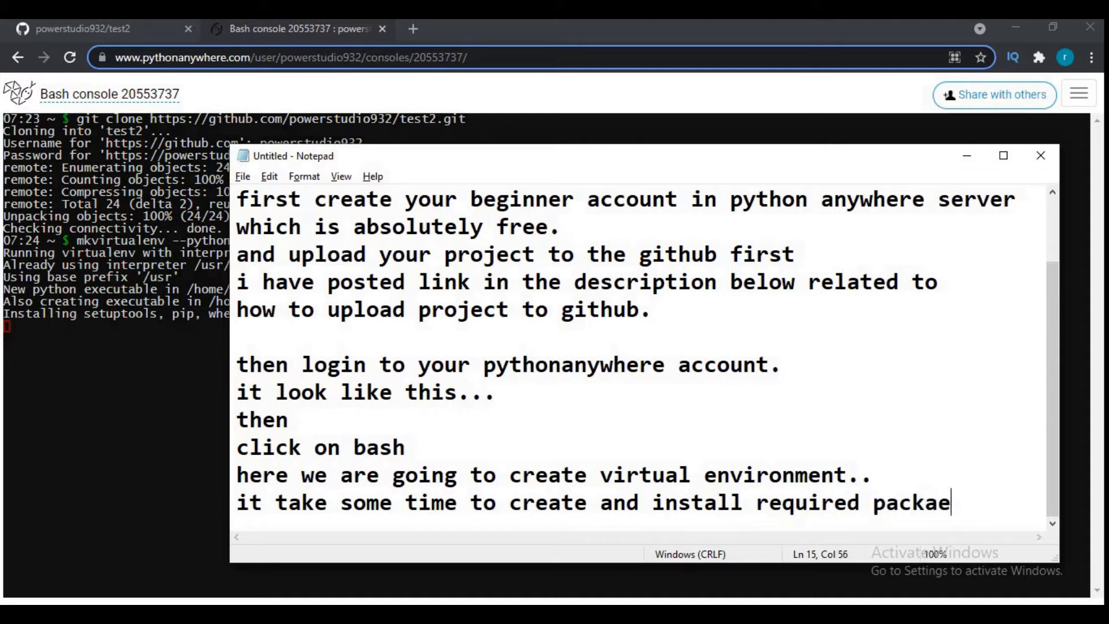
{"action": "key", "text": "BackSpace"}
{"action": "type", "text": "ges."}
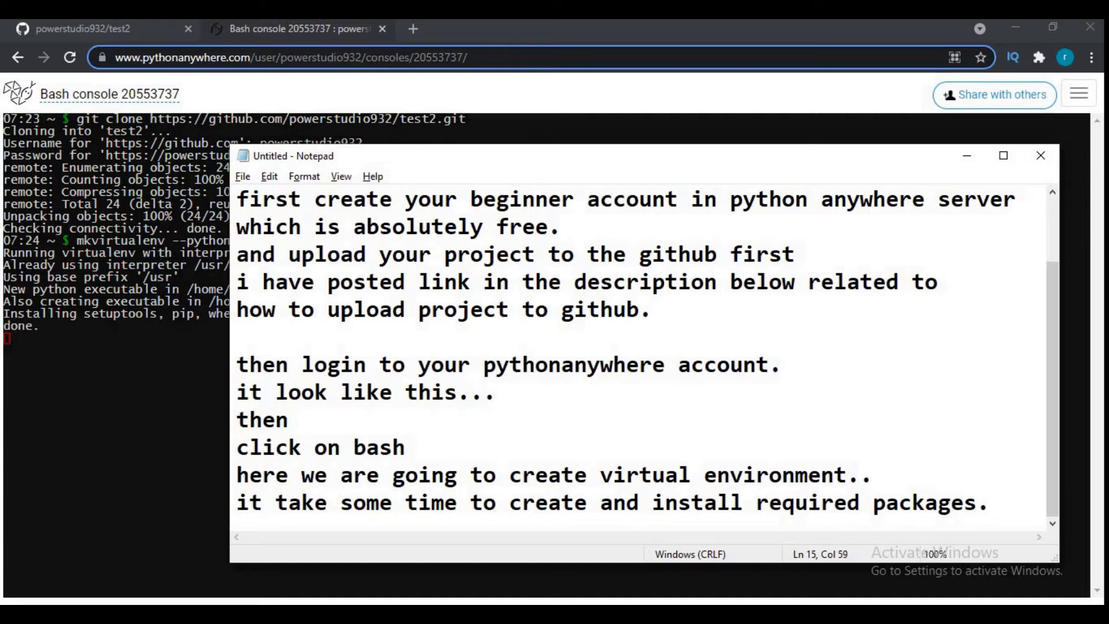
{"action": "key", "text": "Return"}
- Add the line "now install necessary packages" to the note
{"action": "key", "text": "alt+Tab"}
{"action": "key", "text": "alt+Tab"}
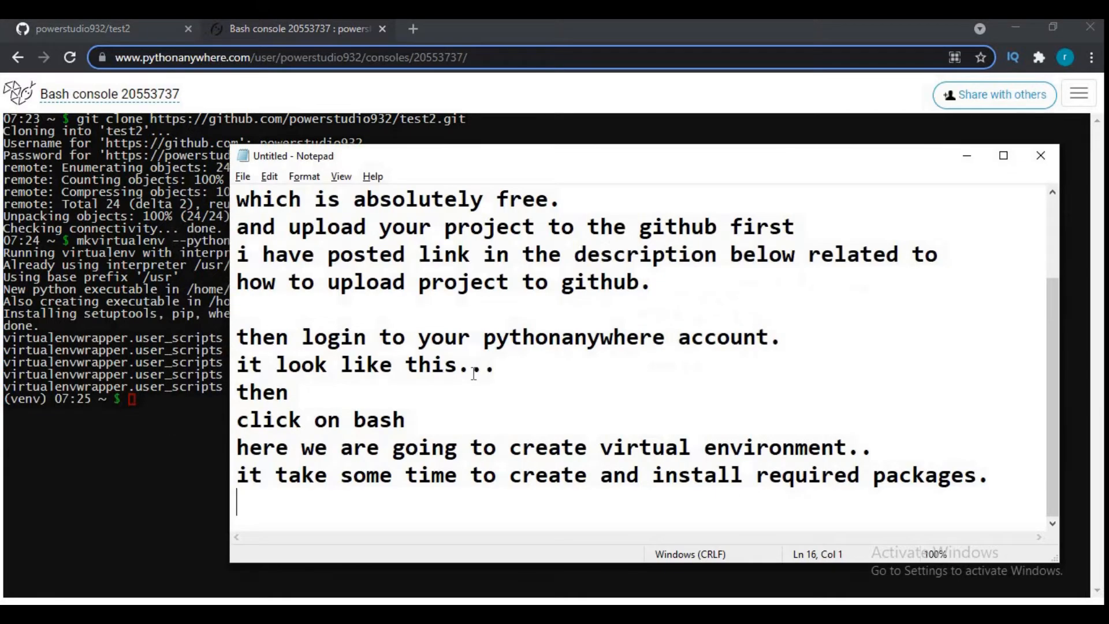
{"action": "type", "text": "now install "}
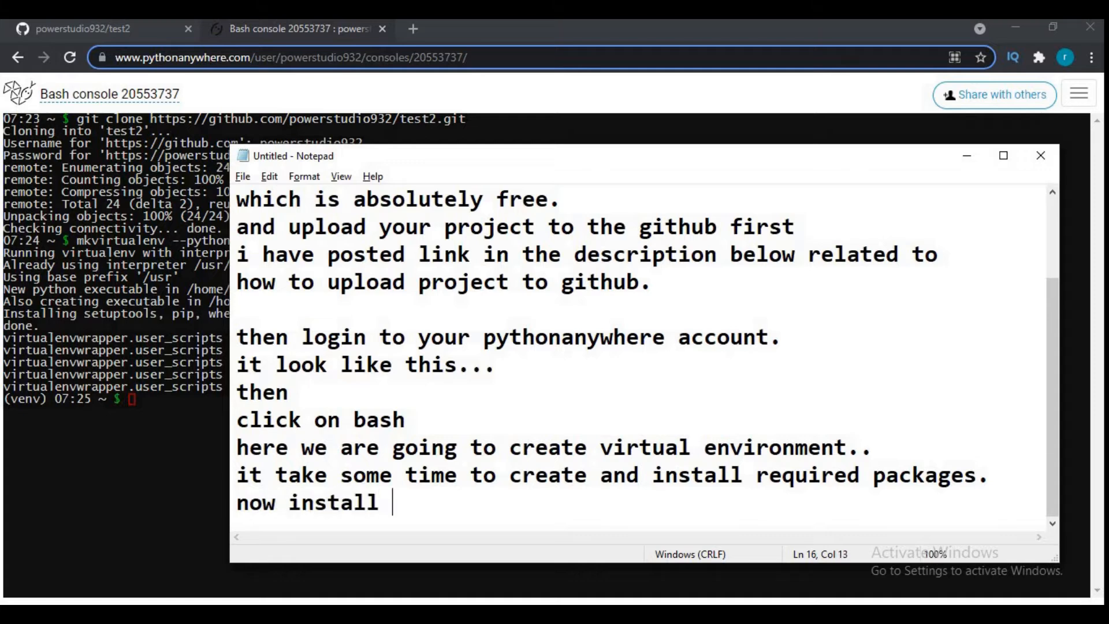
{"action": "type", "text": "necess"}
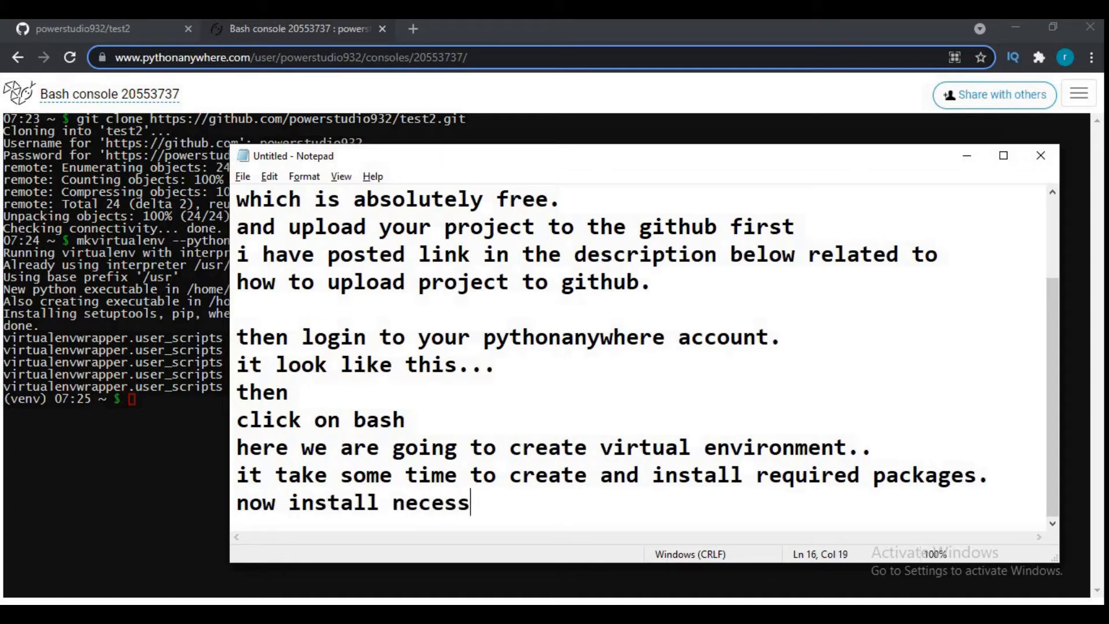
{"action": "type", "text": "ary package"}
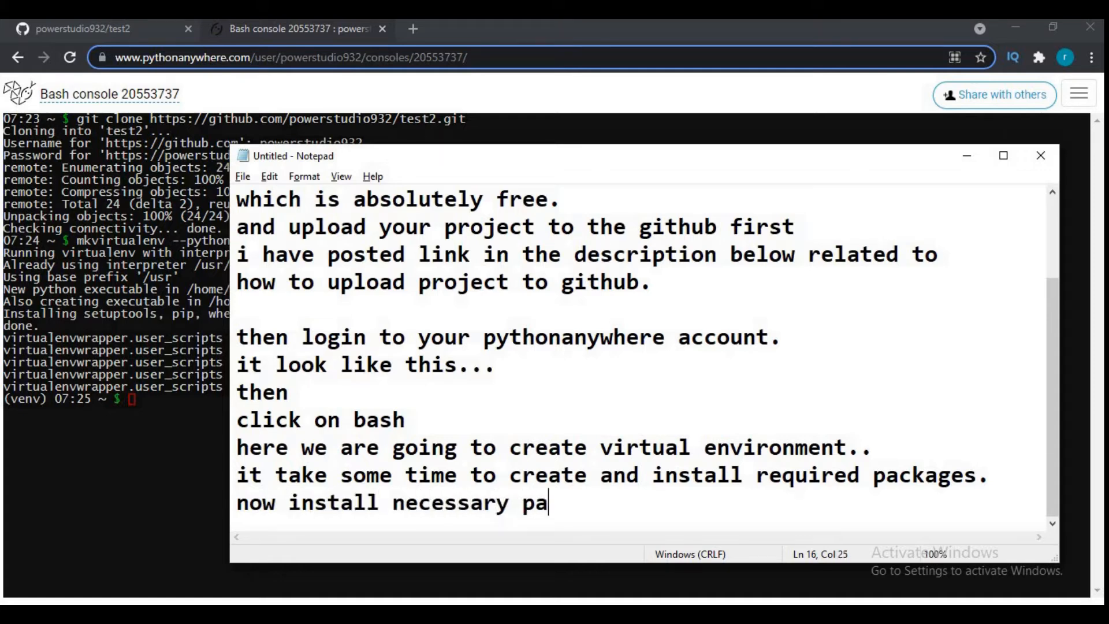
{"action": "key", "text": "BackSpace"}
{"action": "key", "text": "BackSpace"}
{"action": "type", "text": "ges li"}
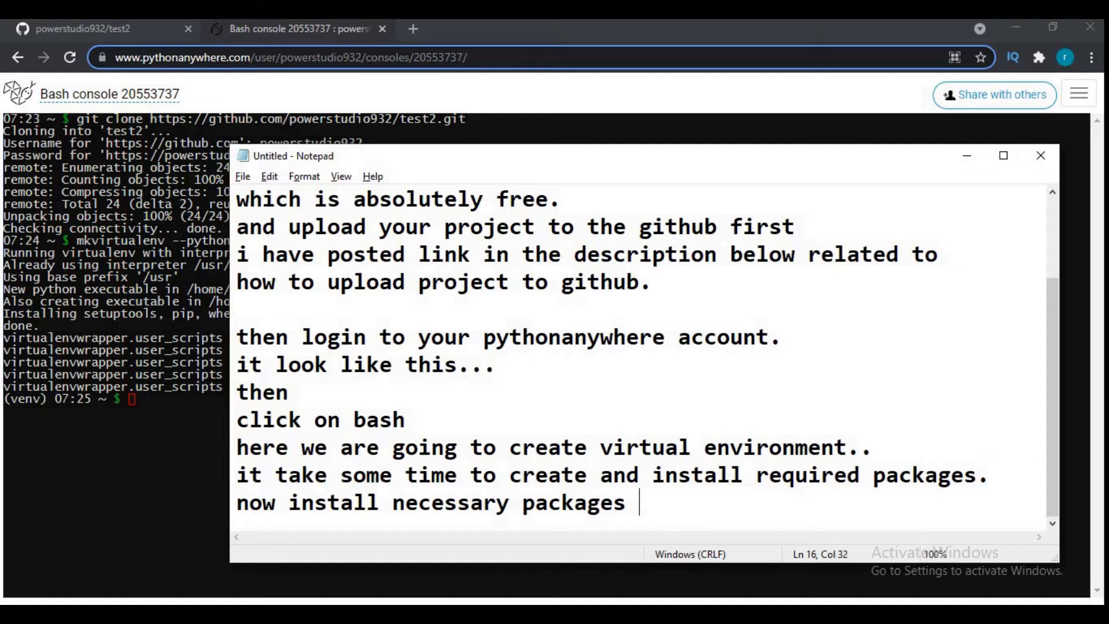
{"action": "key", "text": "BackSpace"}
{"action": "key", "text": "BackSpace"}
{"action": "key", "text": "Return"}
- Return to the Bash console in the browser and install Django in the virtual environment with "pip install django"
{"action": "key", "text": "alt+Tab"}
{"action": "left_click", "coordinate": [475, 381]}
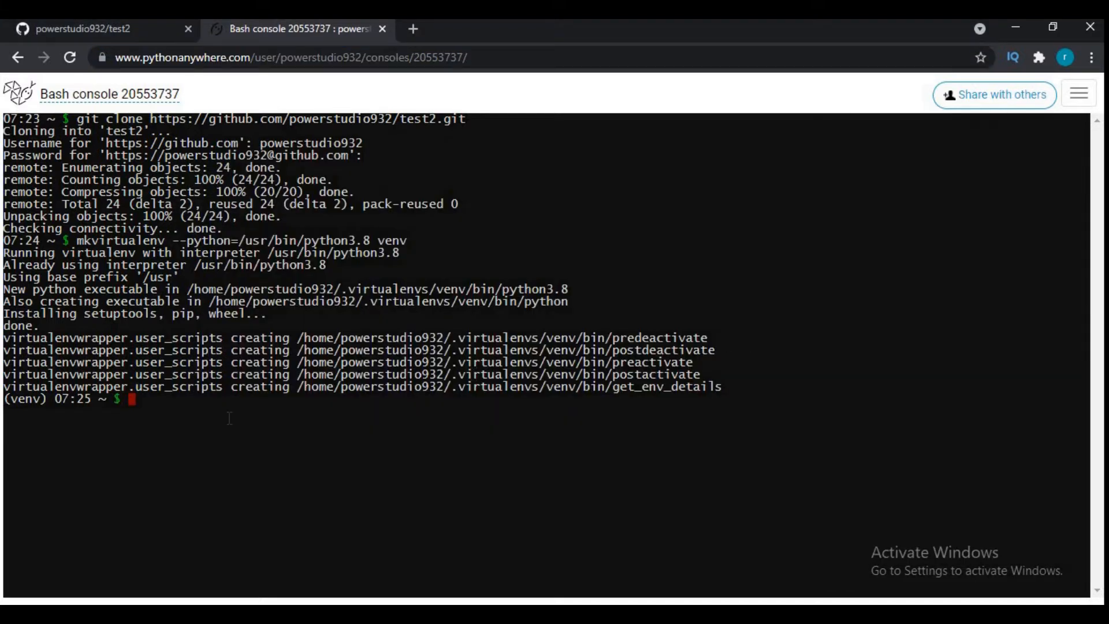
{"action": "type", "text": "pip install django"}
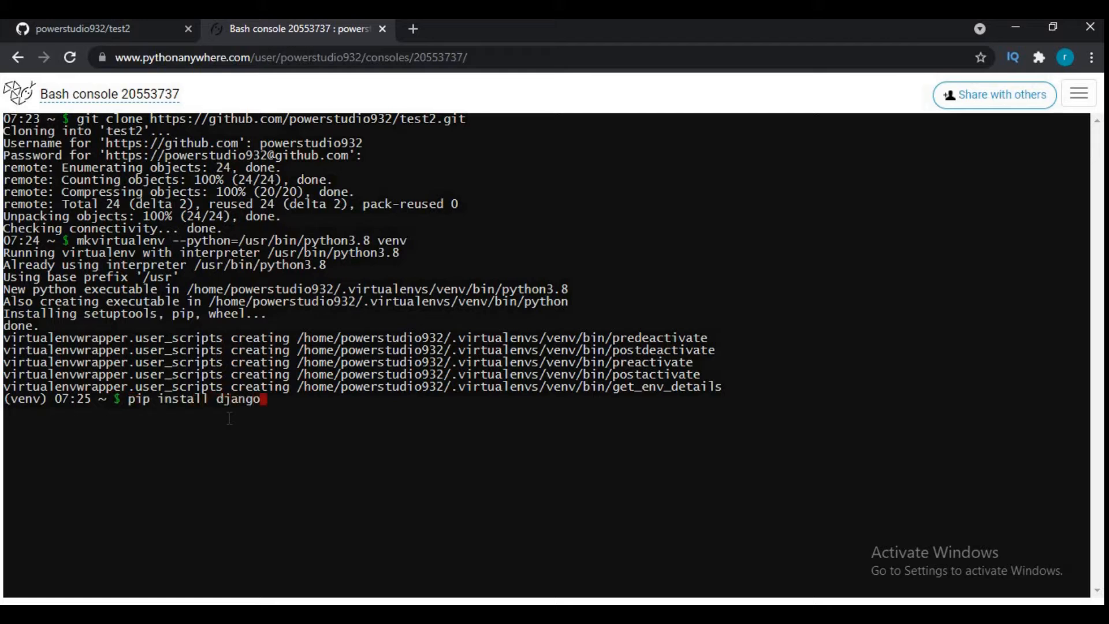
{"action": "key", "text": "Return"}
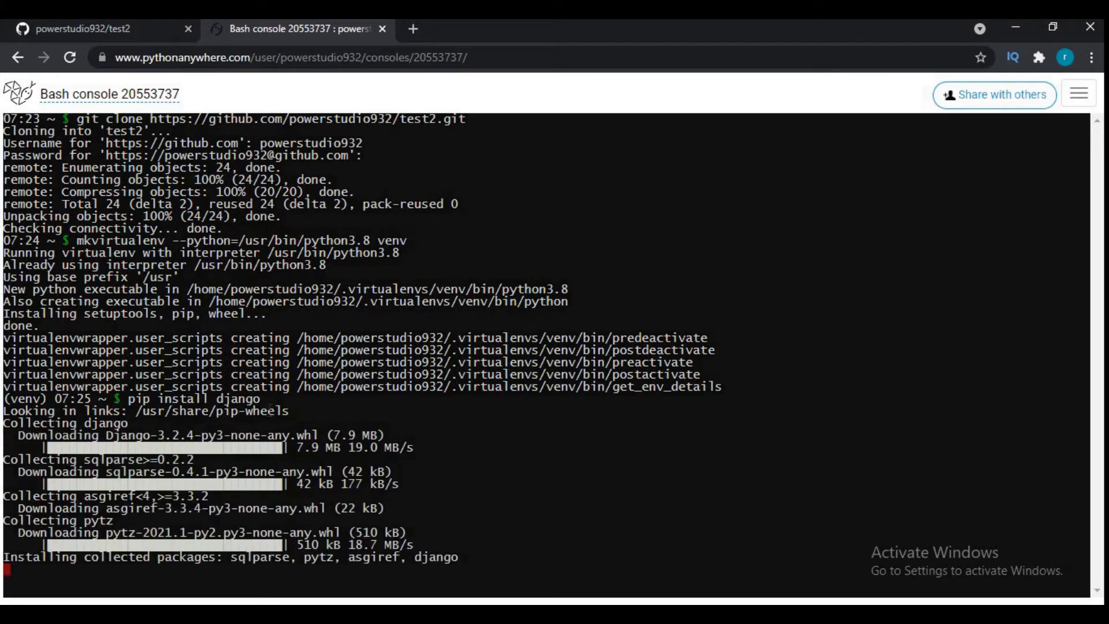
- Switch back to the Notepad note and add the line "it may take some time" followed by a blank line
{"action": "key", "text": "alt+Tab"}
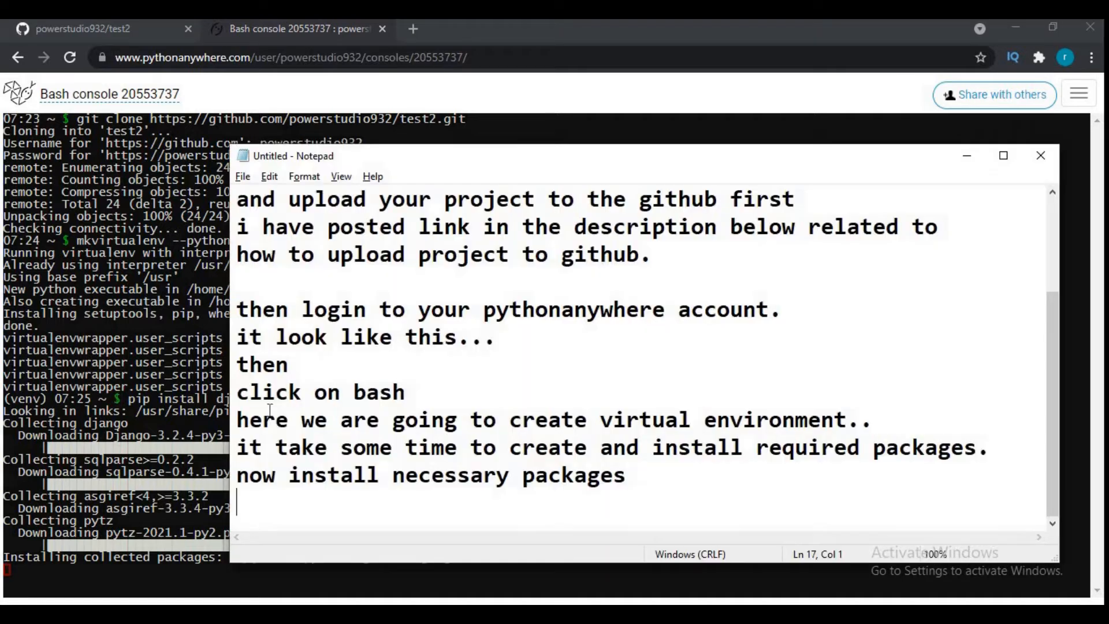
{"action": "type", "text": "it may take some times"}
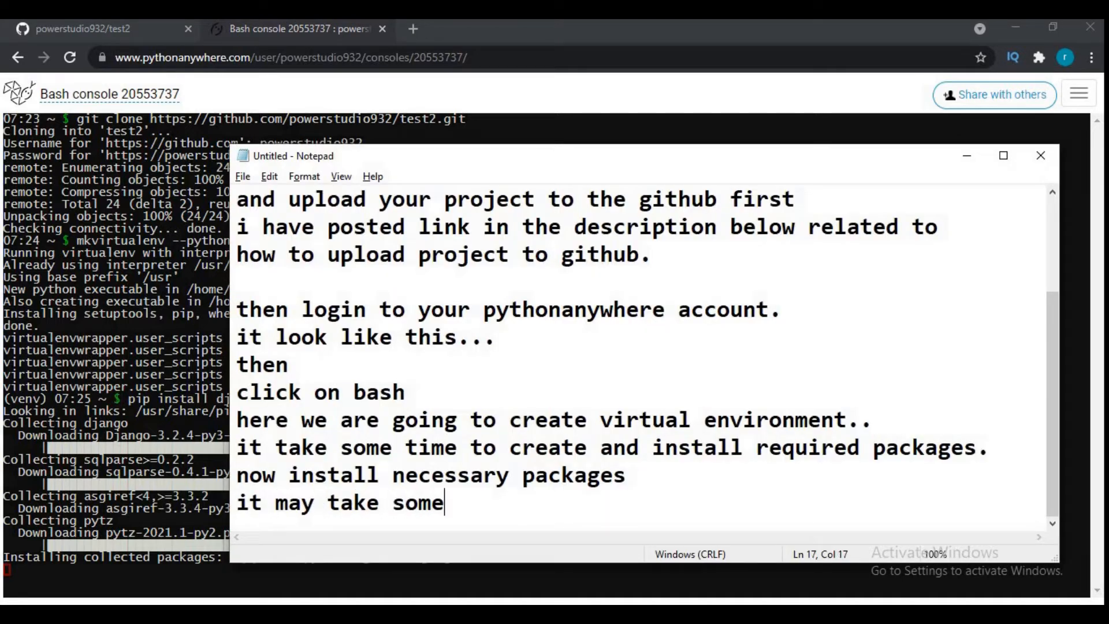
{"action": "key", "text": "BackSpace"}
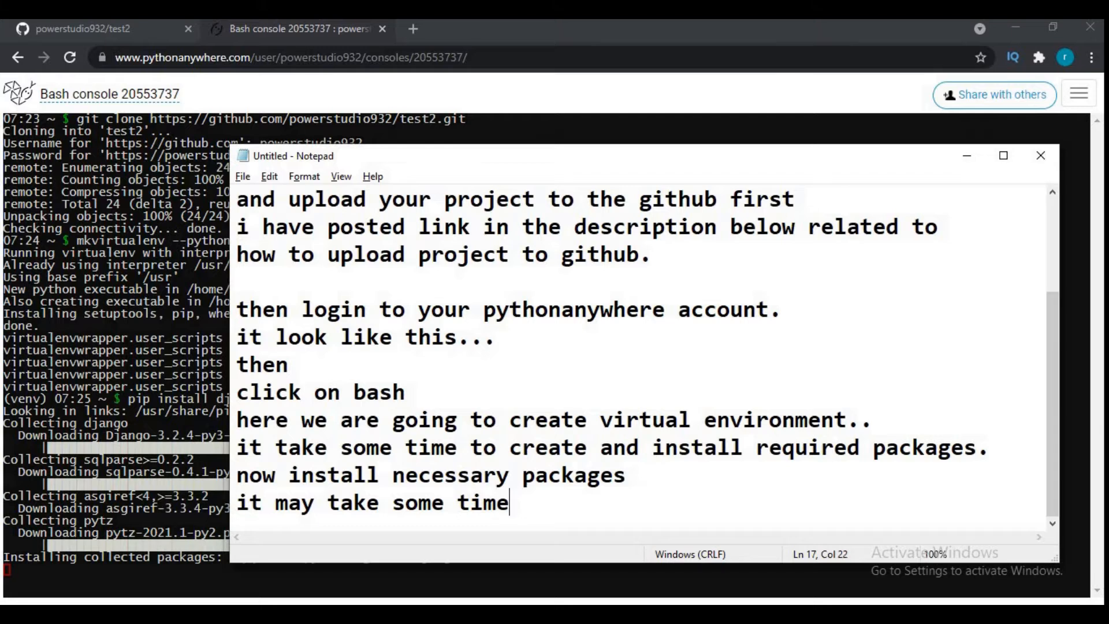
{"action": "key", "text": "Return"}
{"action": "key", "text": "Return"}
- Write "here i have used mysql so i need to install mysqlclient" as the next paragraph of the note
{"action": "type", "text": "her"}
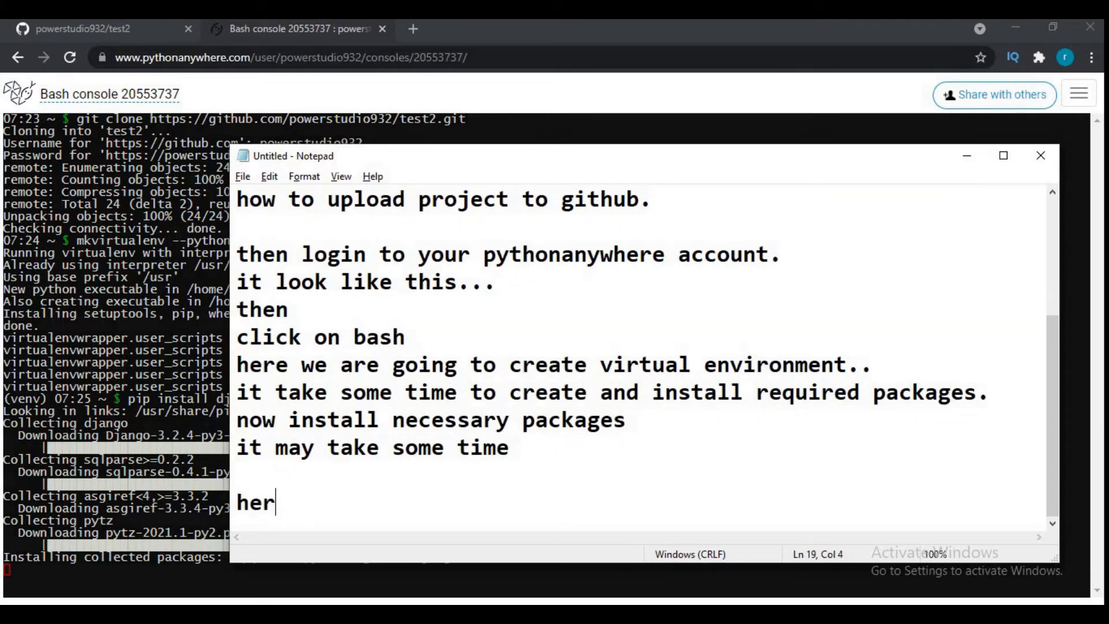
{"action": "type", "text": "e i have used mysql"}
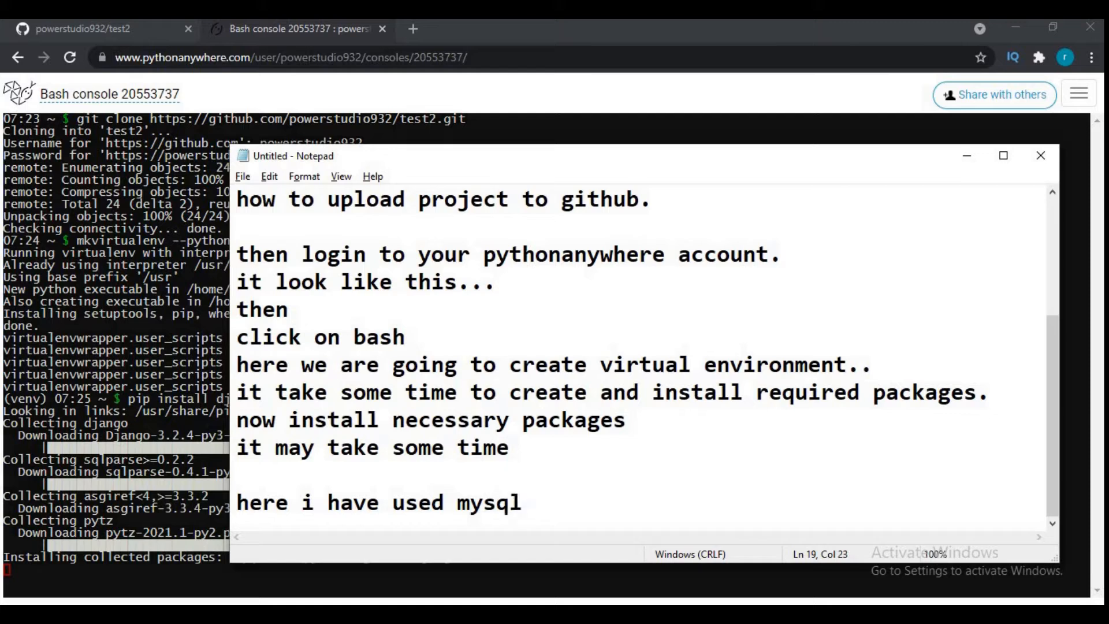
{"action": "type", "text": " so i nne"}
{"action": "key", "text": "BackSpace"}
{"action": "key", "text": "BackSpace"}
{"action": "type", "text": "eed"}
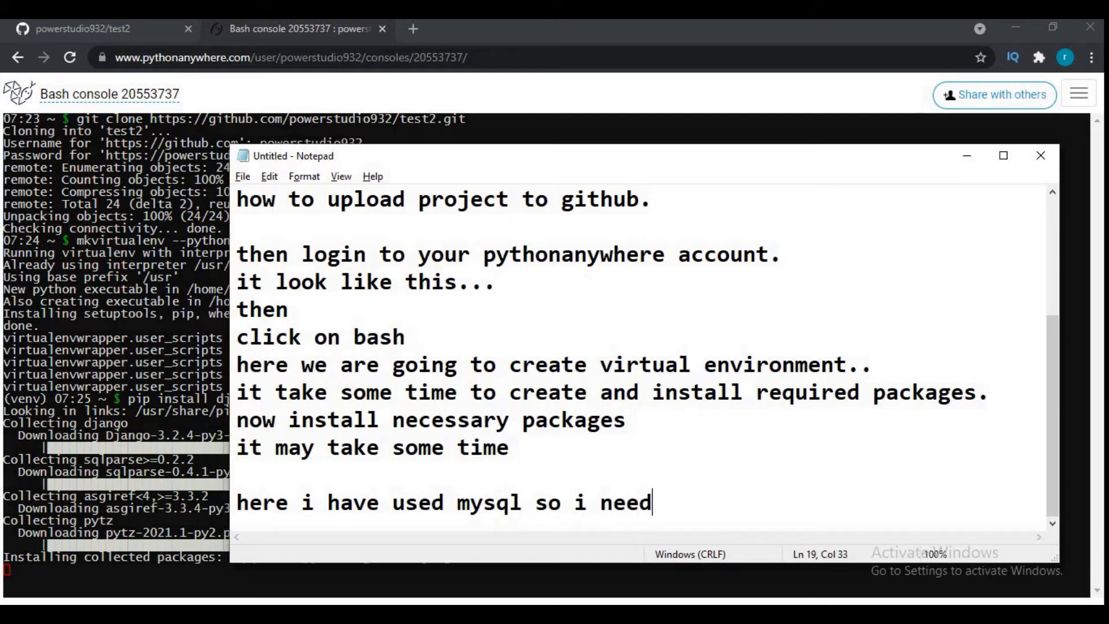
{"action": "type", "text": " to install mysw"}
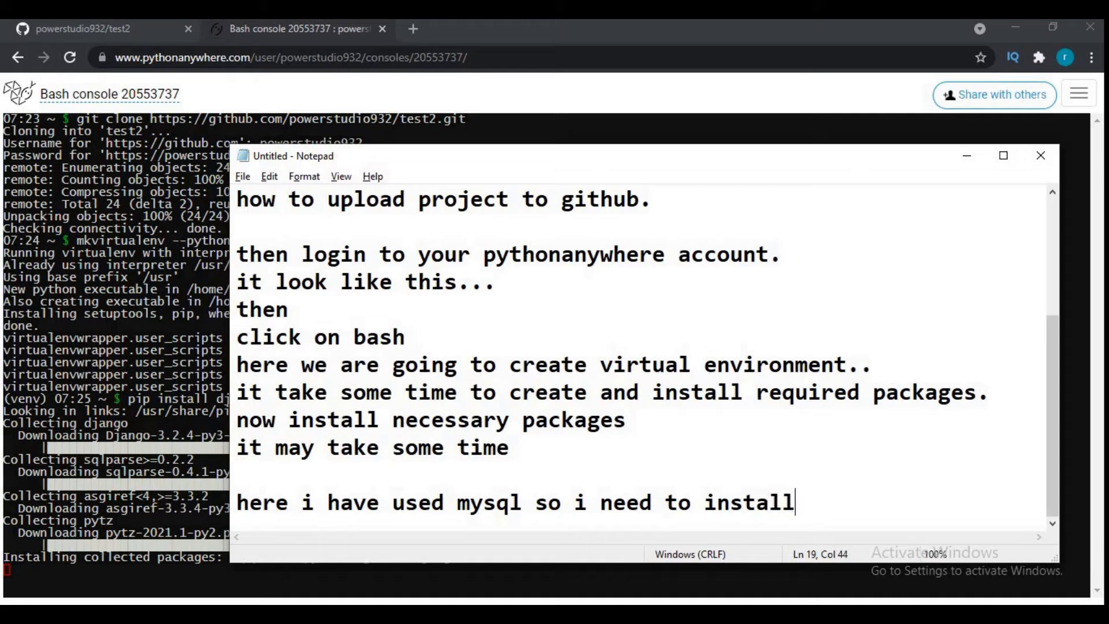
{"action": "key", "text": "BackSpace"}
{"action": "type", "text": "qlclient"}
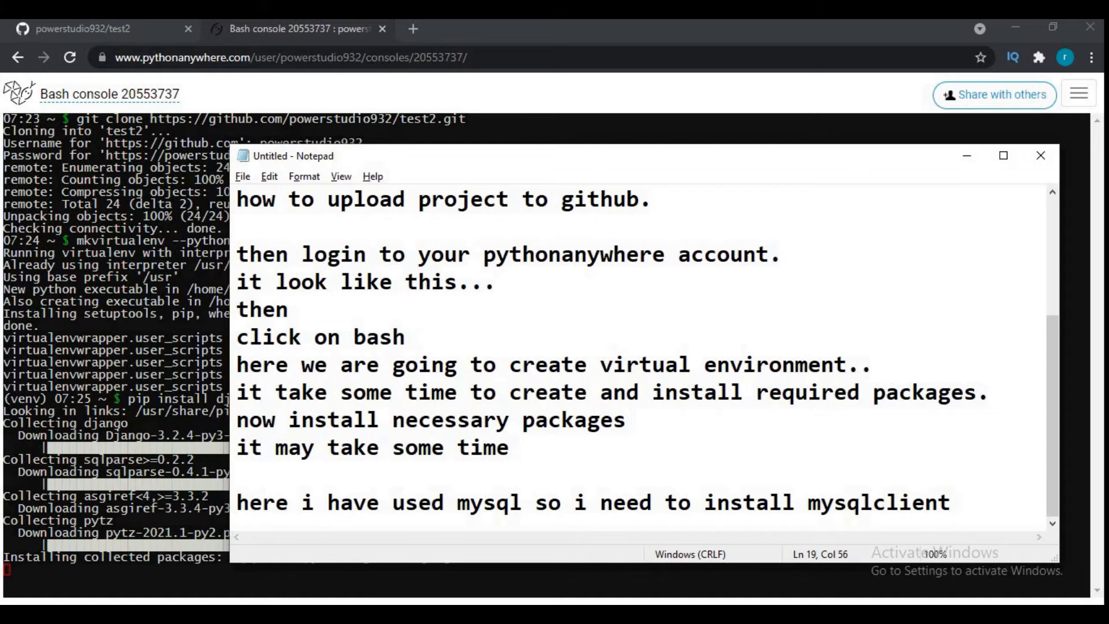
- Return to the Bash console and install the MySQL client in the virtual environment with "pip install mysqlclient"
{"action": "key", "text": "Return"}
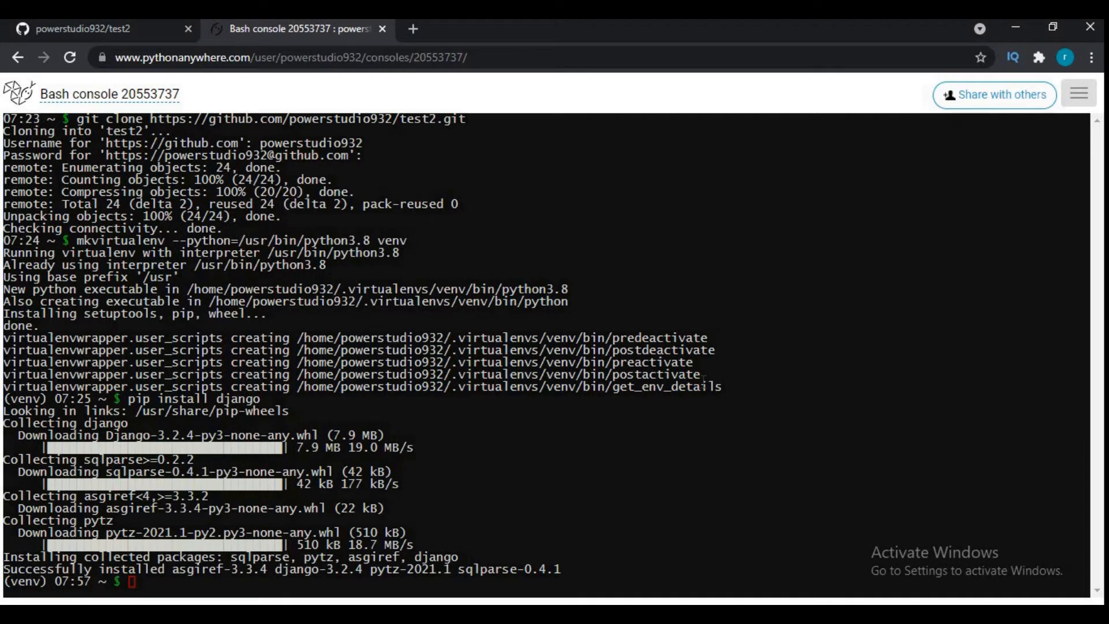
{"action": "left_click", "coordinate": [185, 583]}
{"action": "type", "text": "pip install mysqlclient"}
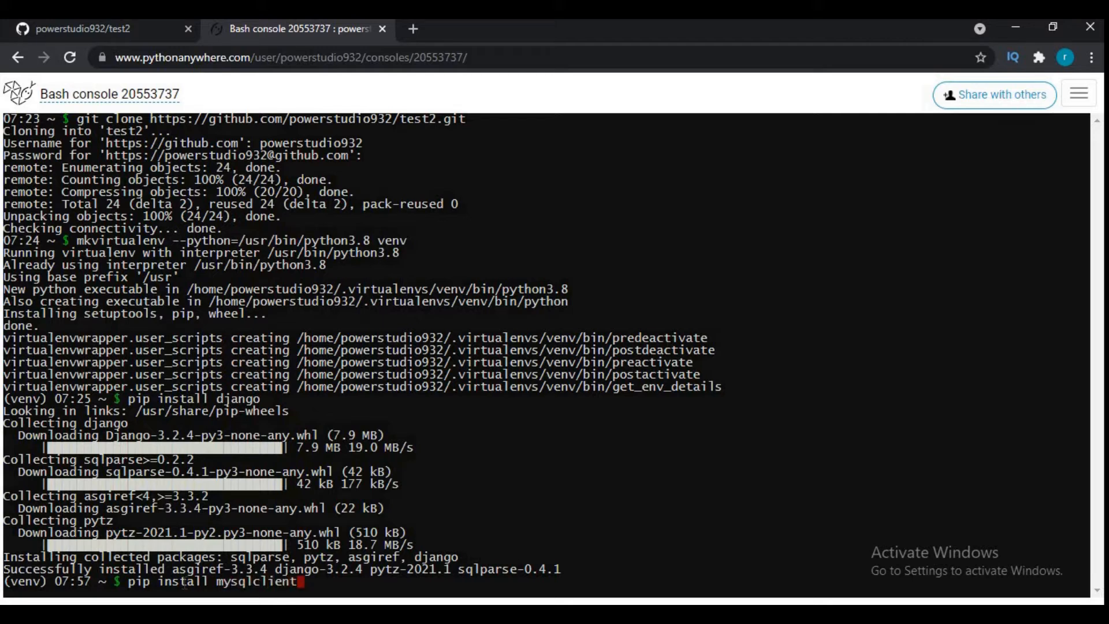
{"action": "key", "text": "Return"}
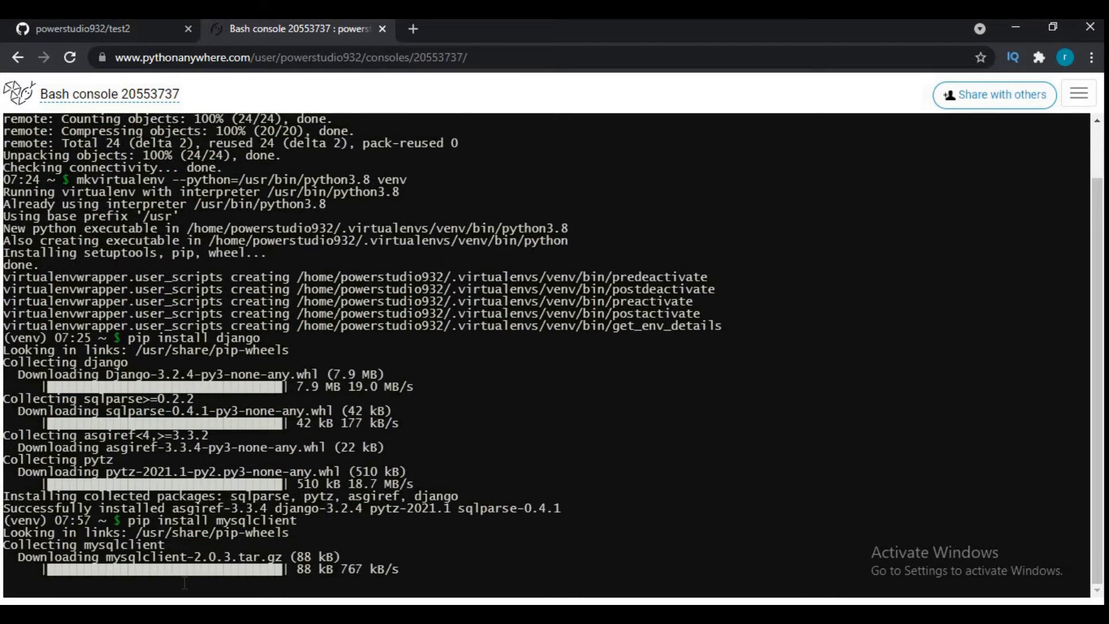
- Switch to the Notepad note and add the line "now go to web"
{"action": "key", "text": "alt+Tab"}
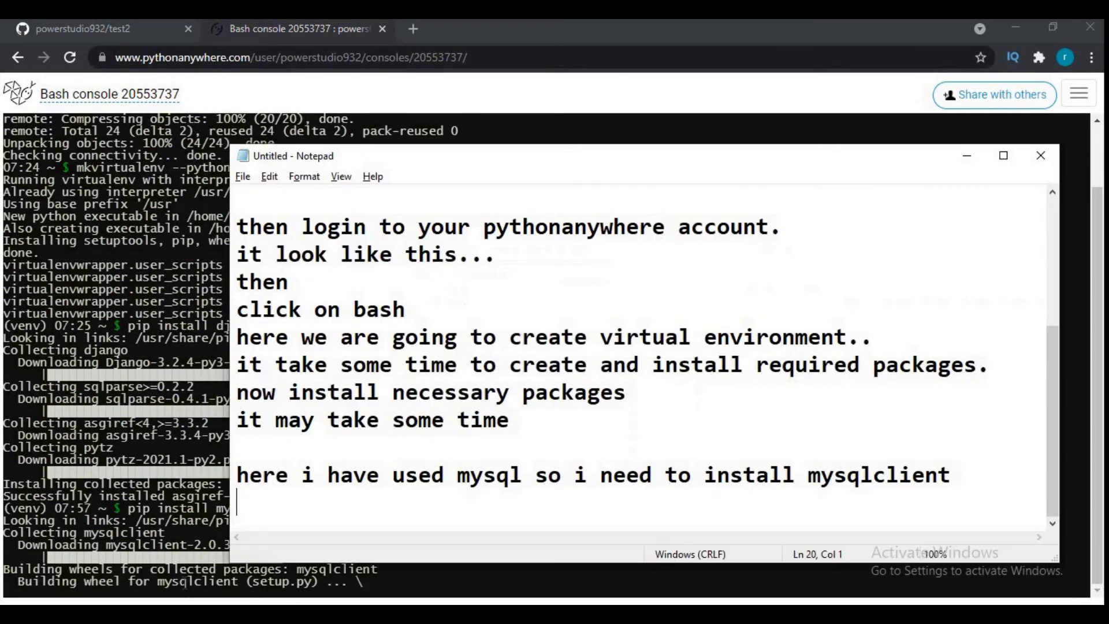
{"action": "type", "text": "now go to"}
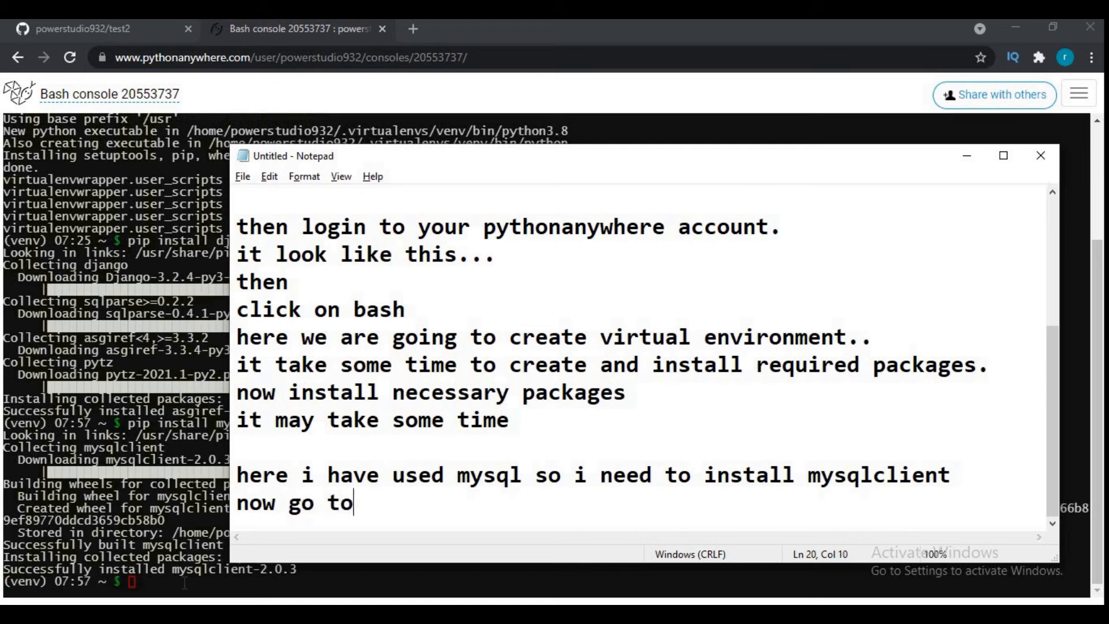
{"action": "type", "text": " web"}
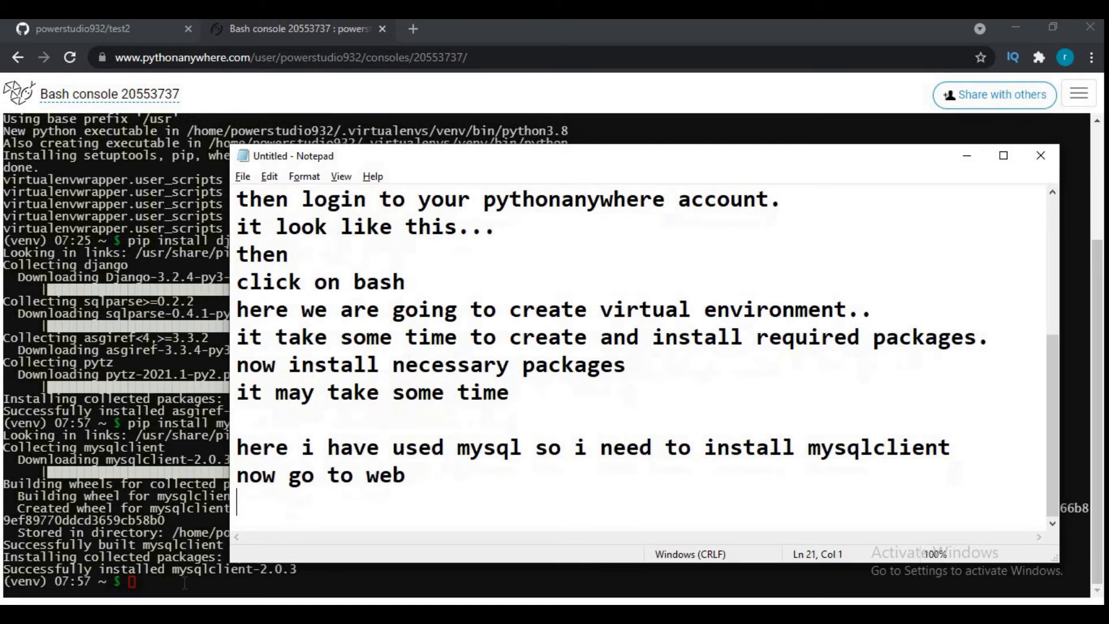
- Back in the browser, go to PythonAnywhere's Web page and create a new web app with manual configuration and Python 3.8
{"action": "key", "text": "alt+Tab"}
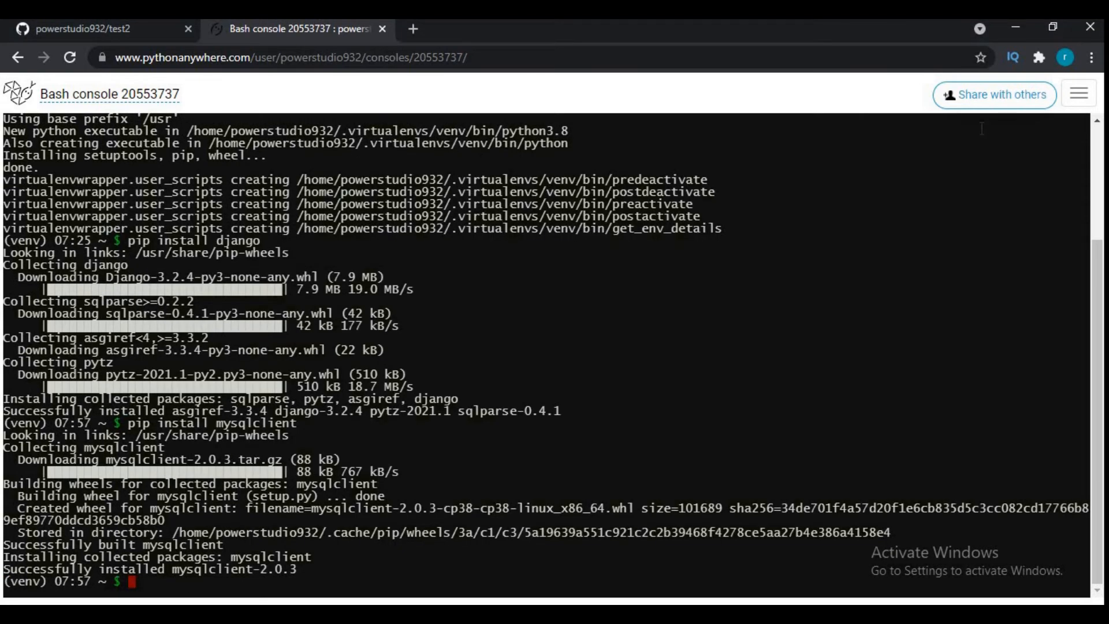
{"action": "left_click", "coordinate": [1079, 93]}
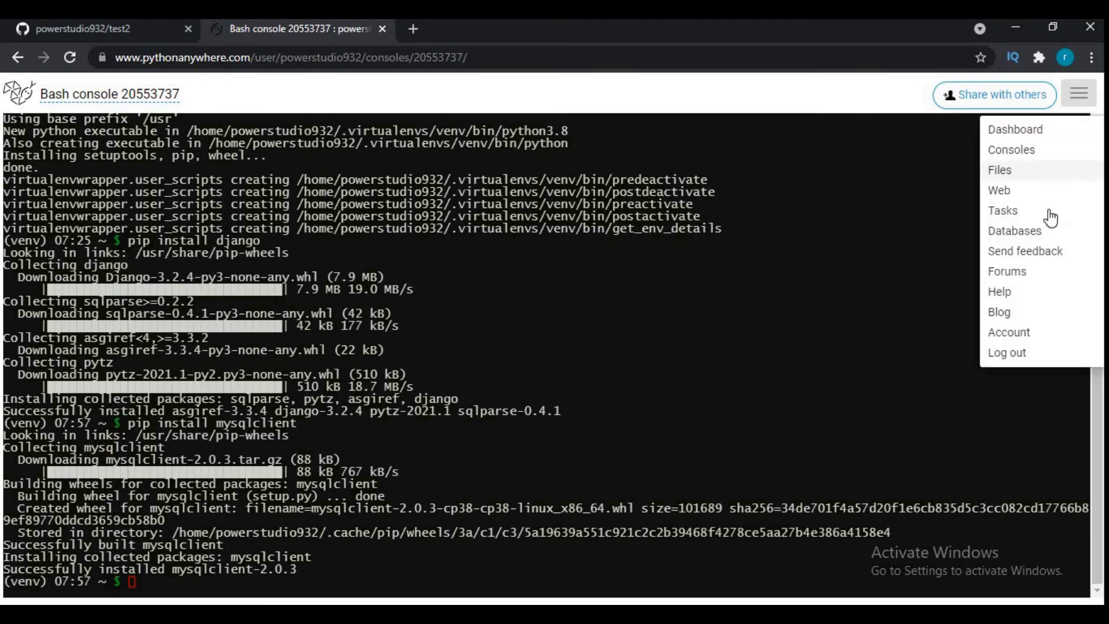
{"action": "left_click", "coordinate": [1009, 192]}
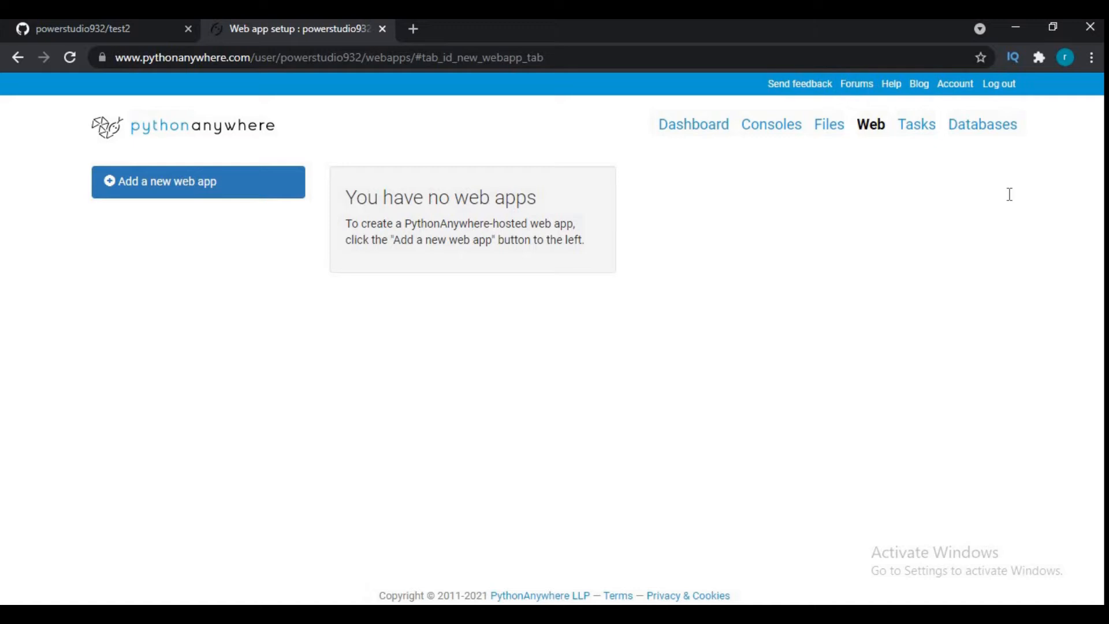
{"action": "left_click", "coordinate": [185, 189]}
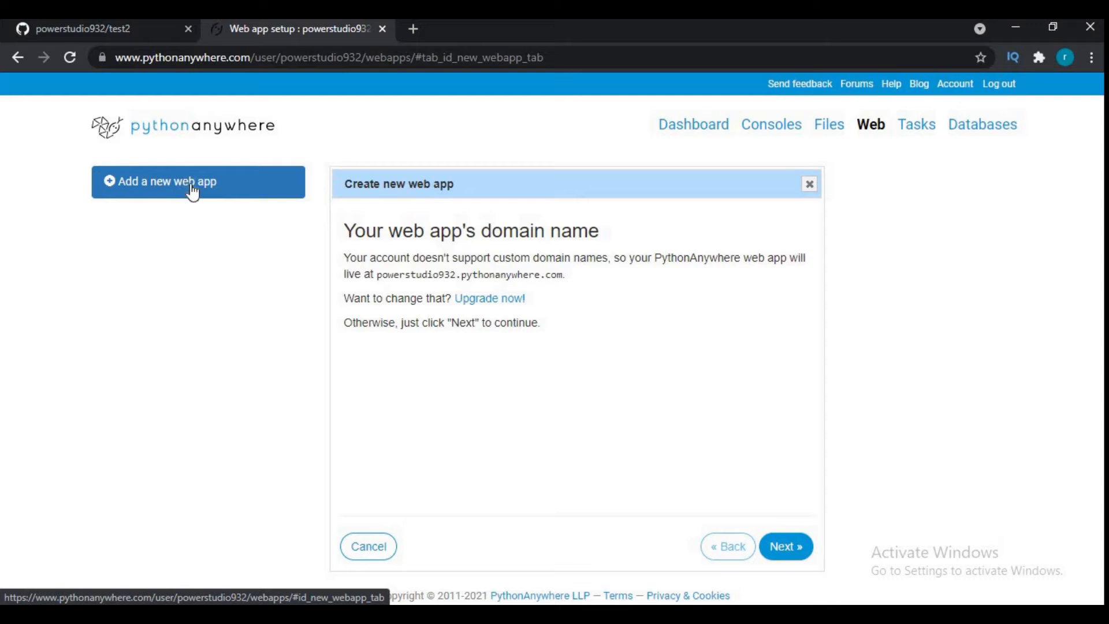
{"action": "left_click", "coordinate": [783, 546]}
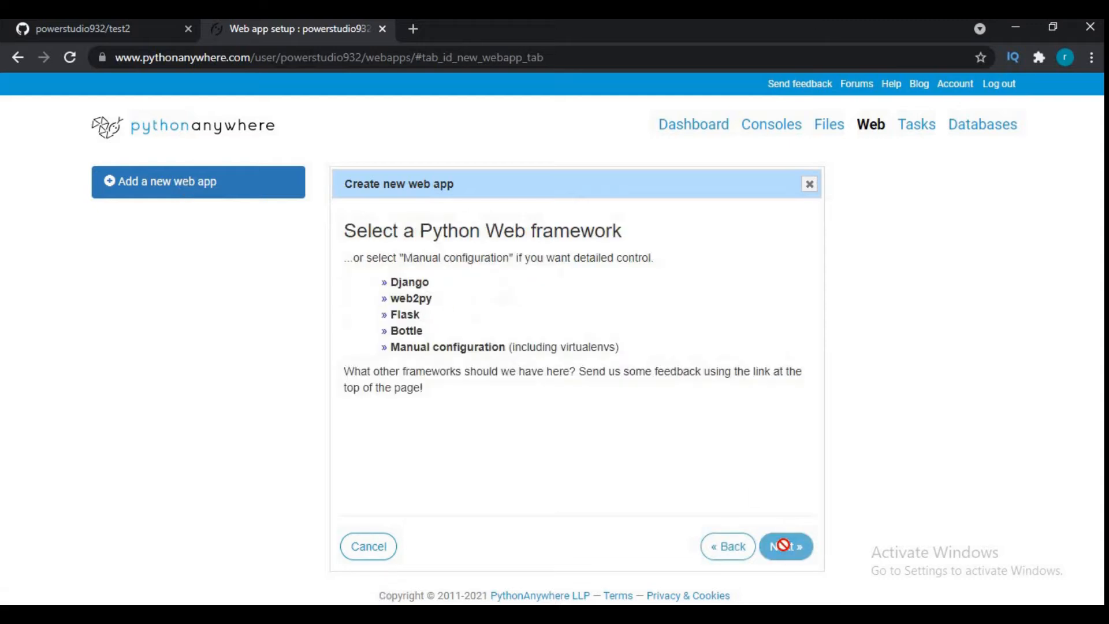
{"action": "left_click", "coordinate": [460, 349]}
{"action": "left_click", "coordinate": [436, 324]}
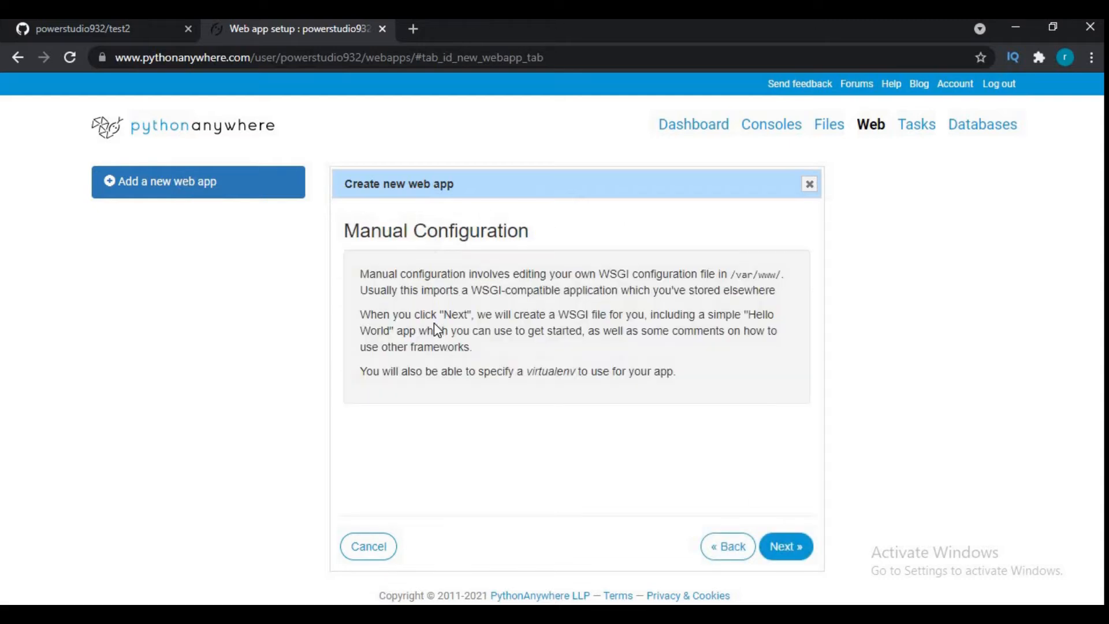
{"action": "left_click", "coordinate": [784, 548]}
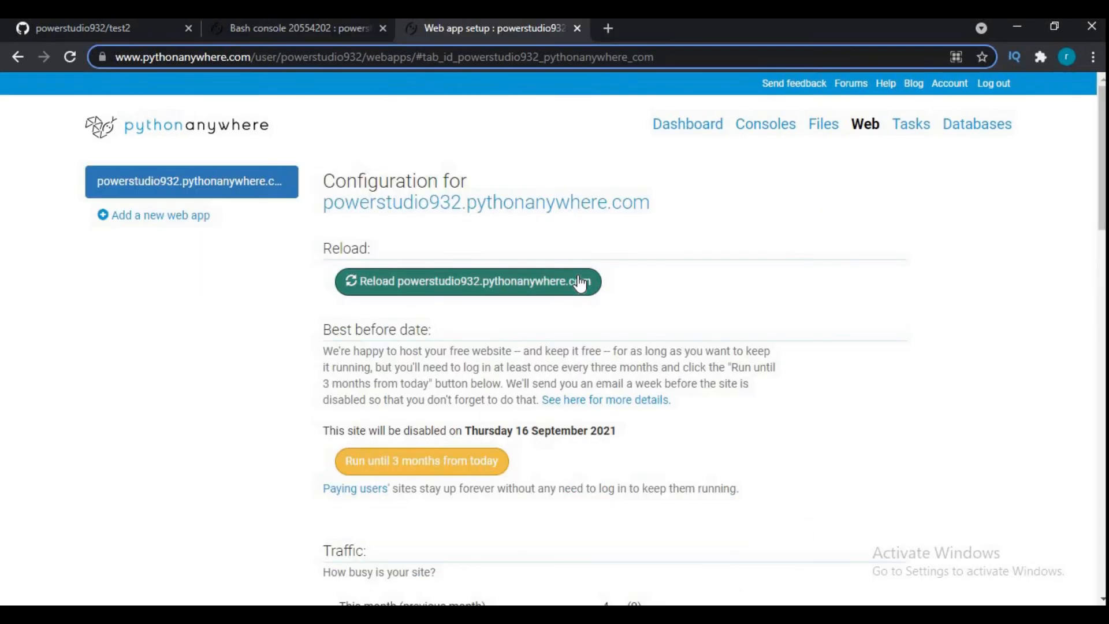
- Place the Notepad window below the Virtualenv section and write "now we have to change virtualenv path"
{"action": "scroll", "coordinate": [580, 283], "scroll_direction": "down", "scroll_amount": 5}
{"action": "scroll", "coordinate": [577, 275], "scroll_direction": "down", "scroll_amount": 4}
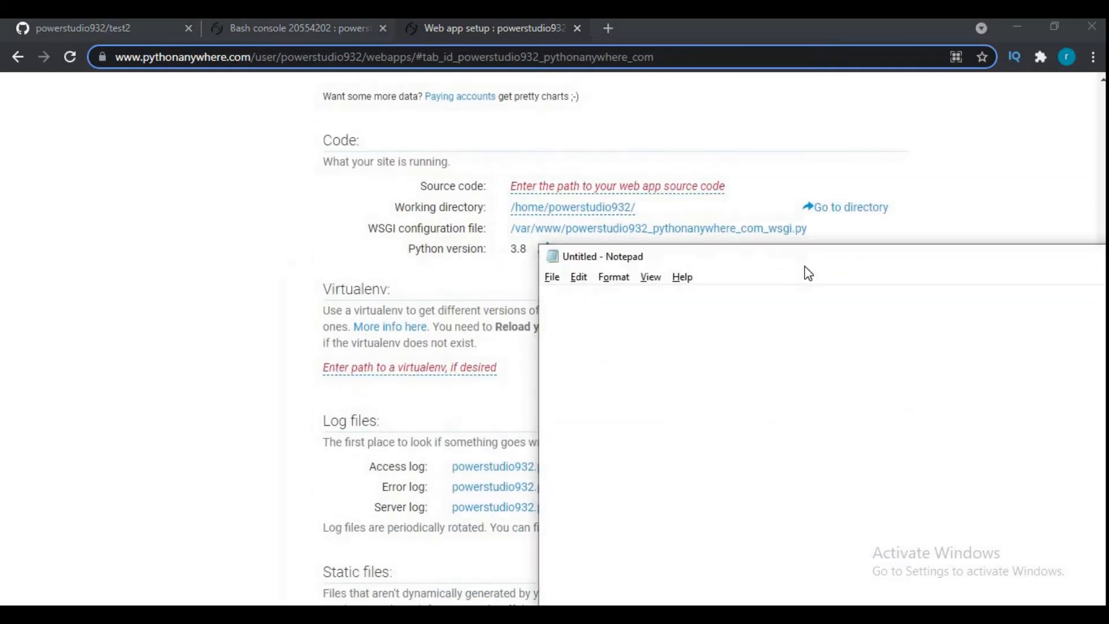
{"action": "left_click_drag", "start_coordinate": [808, 273], "coordinate": [542, 421]}
{"action": "type", "text": "now we hav"}
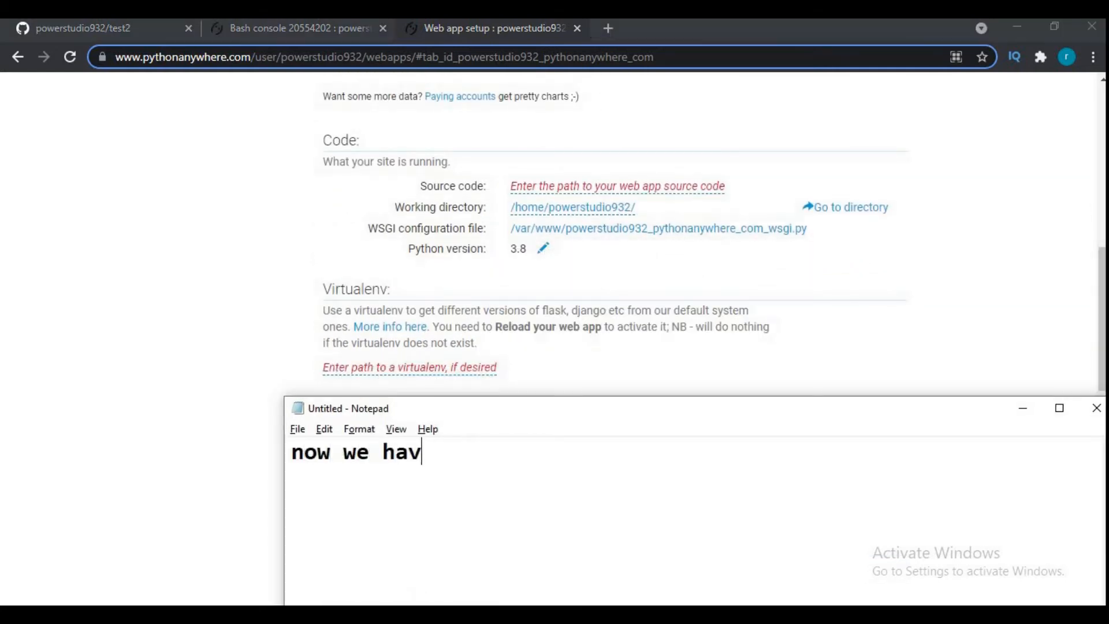
{"action": "type", "text": "e to change vir"}
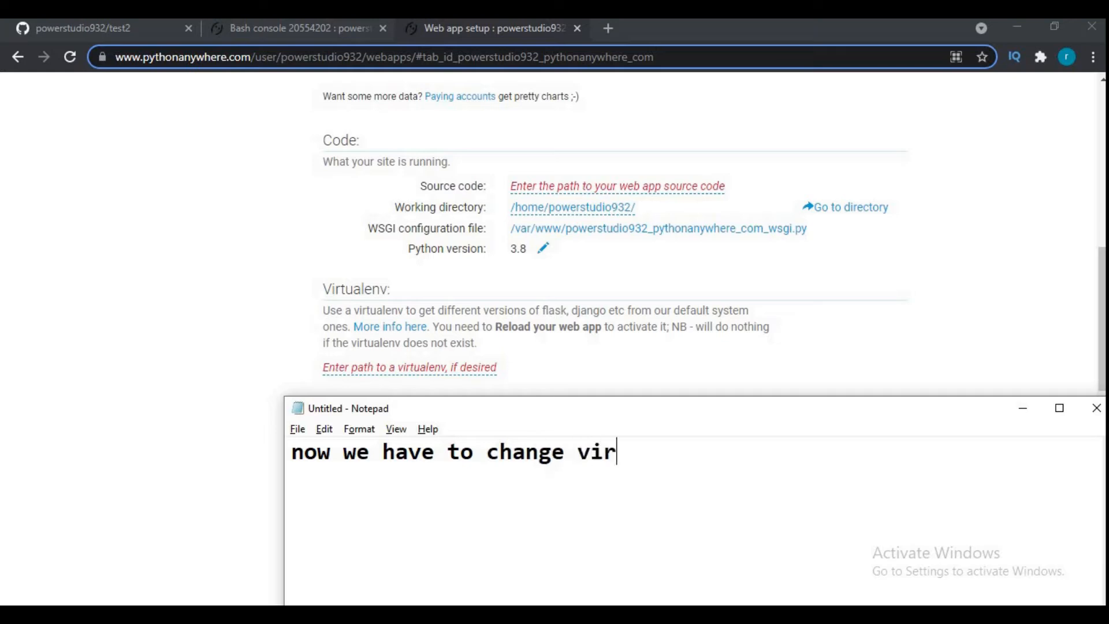
{"action": "type", "text": "tualenv path"}
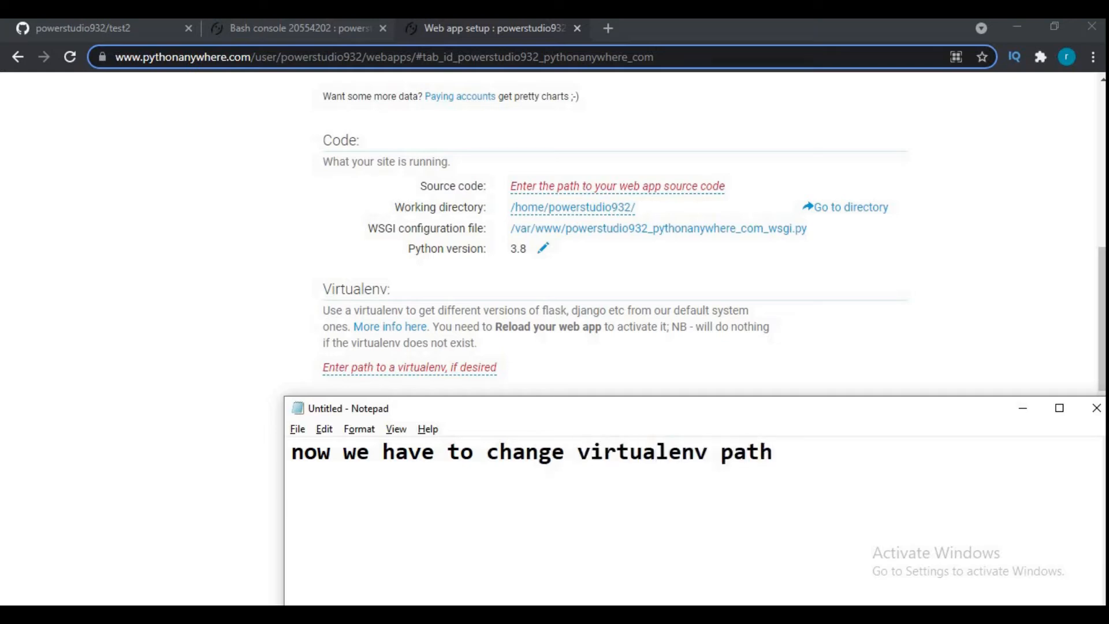
- Enter "/home/virtualenvs/venv" as the web app's virtualenv path, leaving the entry unsaved
{"action": "left_click", "coordinate": [364, 368]}
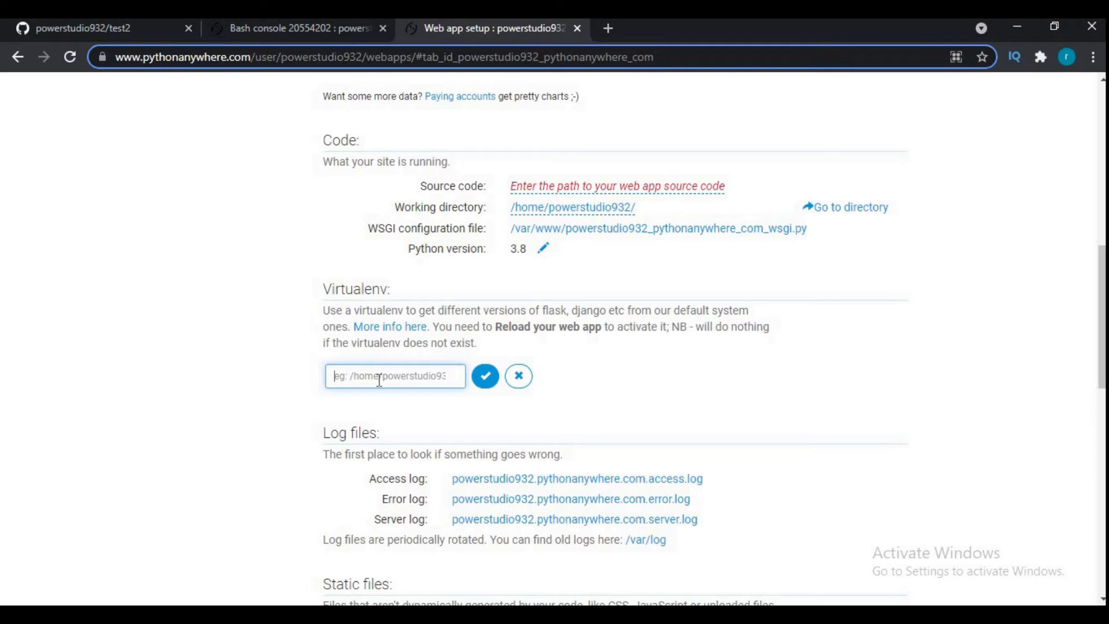
{"action": "type", "text": "/home/virtualenvs/venv"}
- Open the Files page in a new tab, copy the home folder's name and open the .virtualenvs directory
{"action": "scroll", "coordinate": [558, 334], "scroll_direction": "up", "scroll_amount": 3}
{"action": "scroll", "coordinate": [557, 334], "scroll_direction": "up", "scroll_amount": 6}
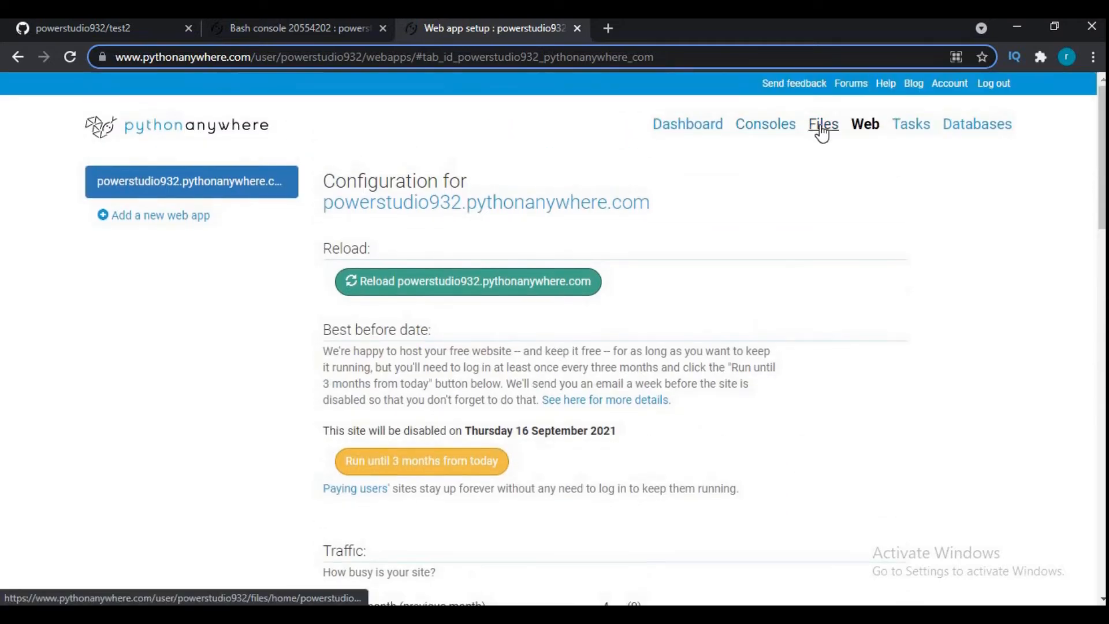
{"action": "right_click", "coordinate": [823, 130]}
{"action": "left_click", "coordinate": [828, 134]}
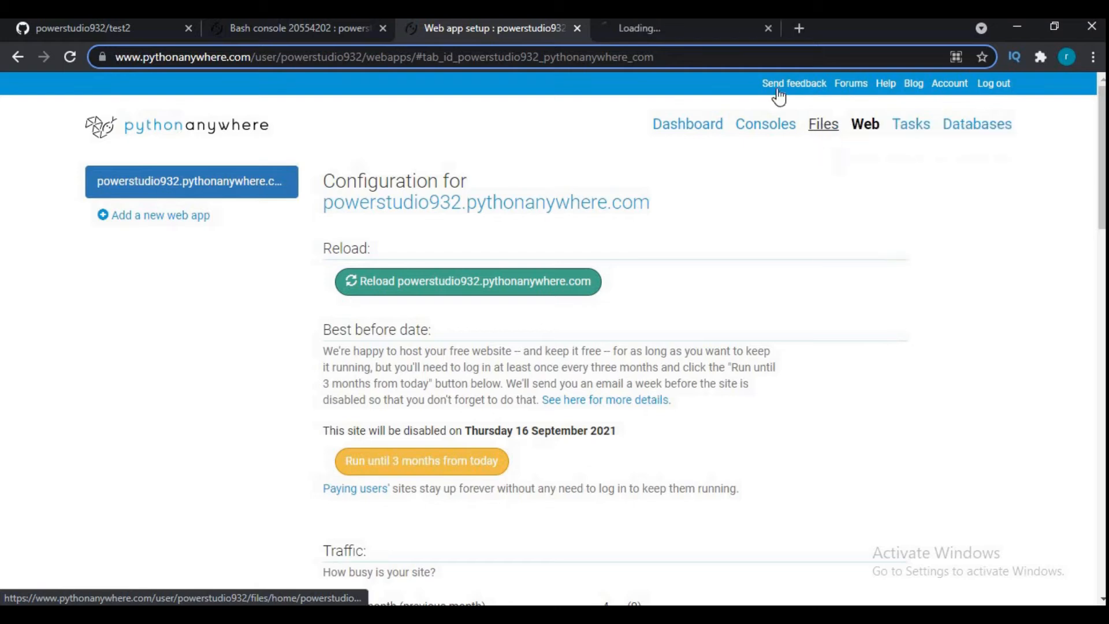
{"action": "left_click", "coordinate": [640, 27]}
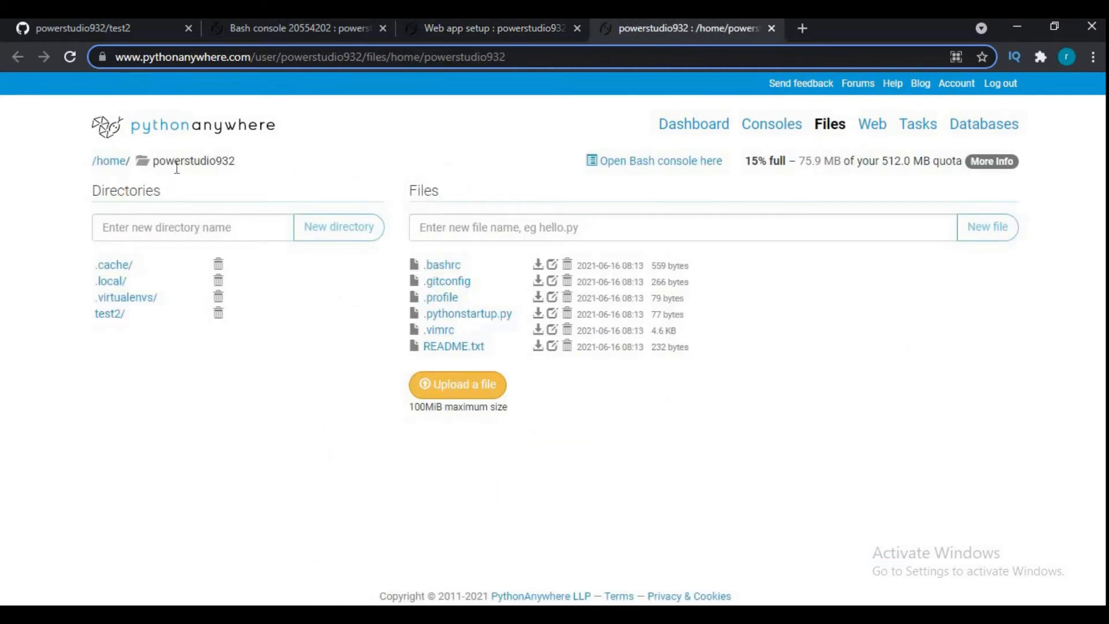
{"action": "left_click_drag", "start_coordinate": [235, 161], "coordinate": [155, 161]}
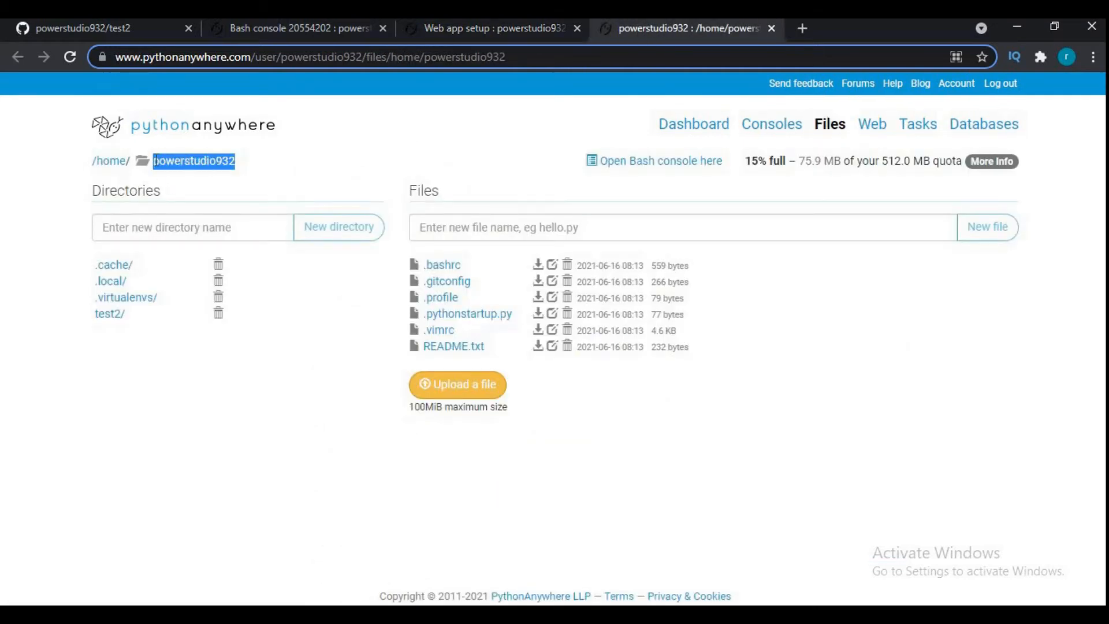
{"action": "left_click", "coordinate": [122, 304]}
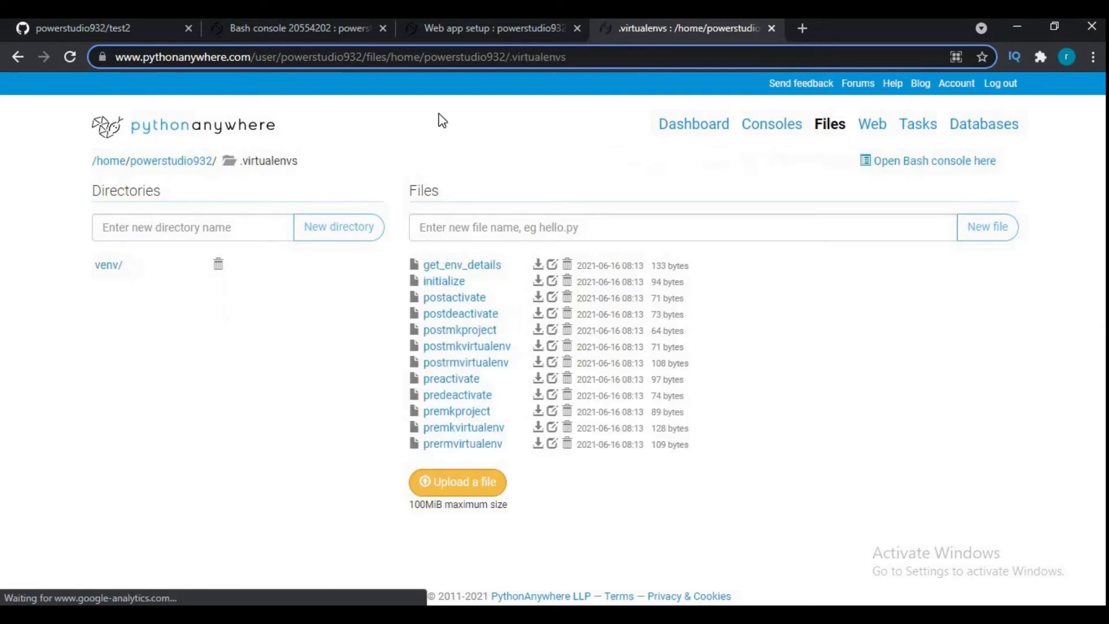
- Return to the web app setup, correct the virtualenv path to "/home/powerstudio932/.virtualenvs/venv" and save it
{"action": "left_click", "coordinate": [443, 39]}
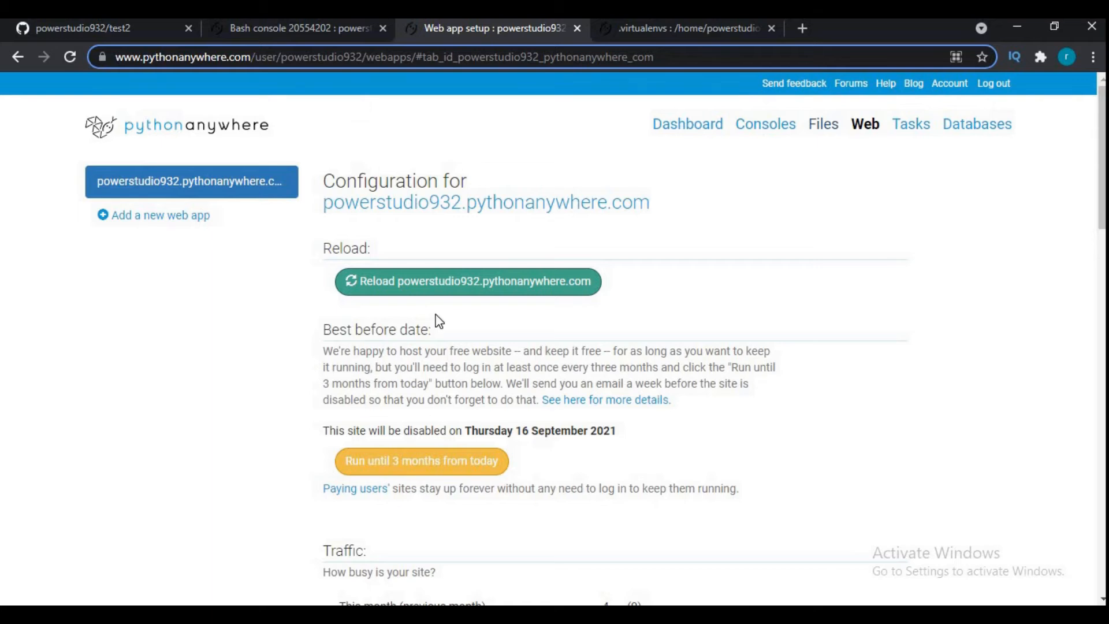
{"action": "scroll", "coordinate": [439, 321], "scroll_direction": "down", "scroll_amount": 8}
{"action": "scroll", "coordinate": [438, 321], "scroll_direction": "down", "scroll_amount": 3}
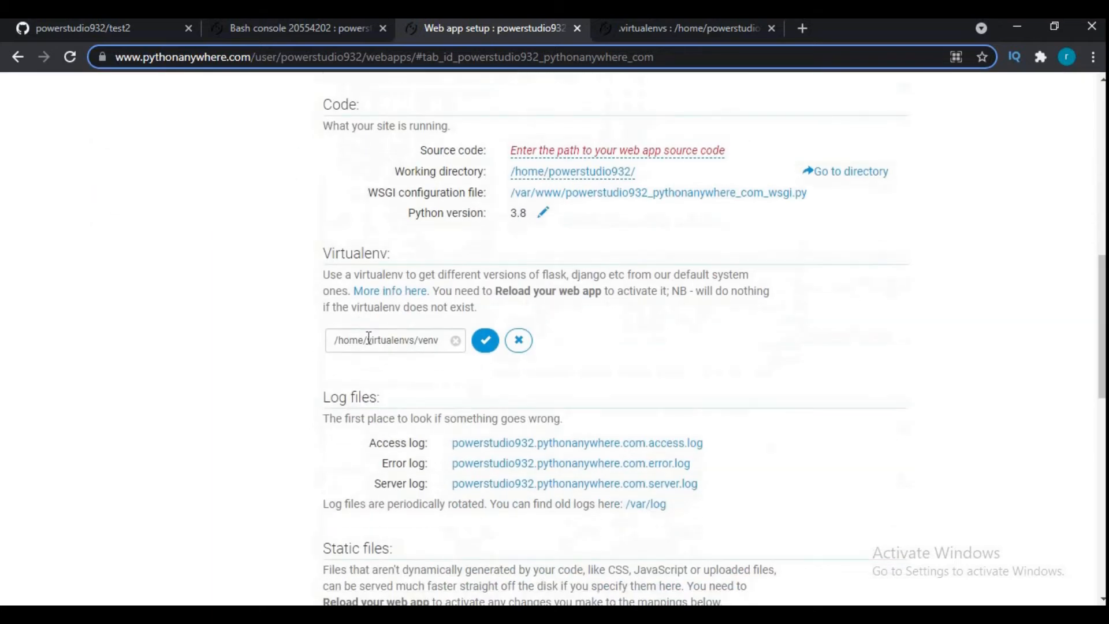
{"action": "left_click", "coordinate": [367, 339]}
{"action": "type", "text": "powerstudio932/"}
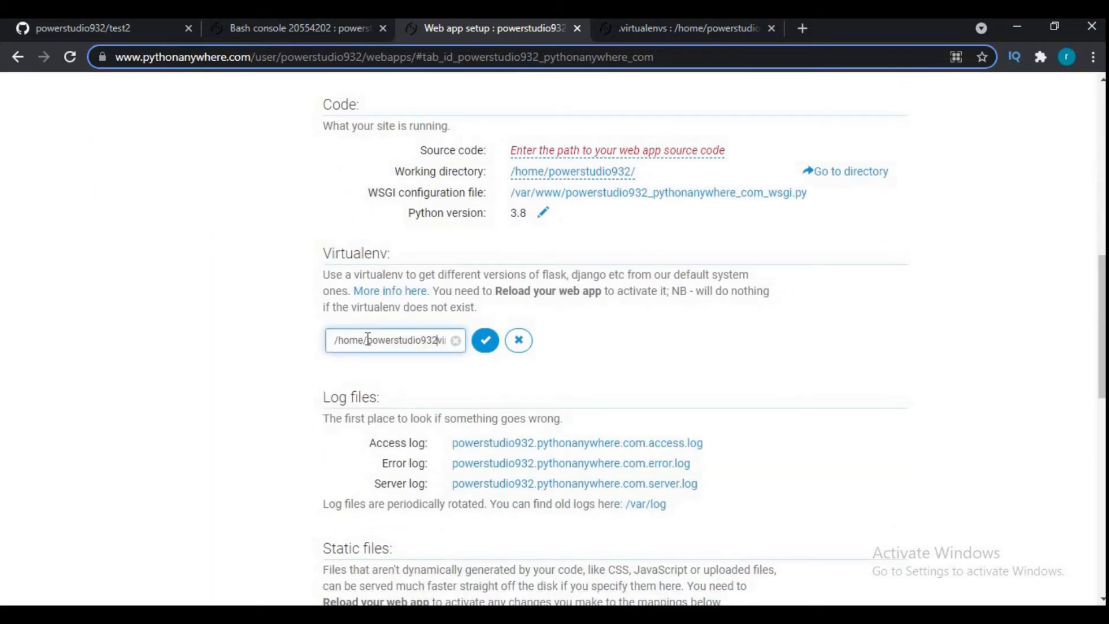
{"action": "type", "text": "/virtualenvs/venv/"}
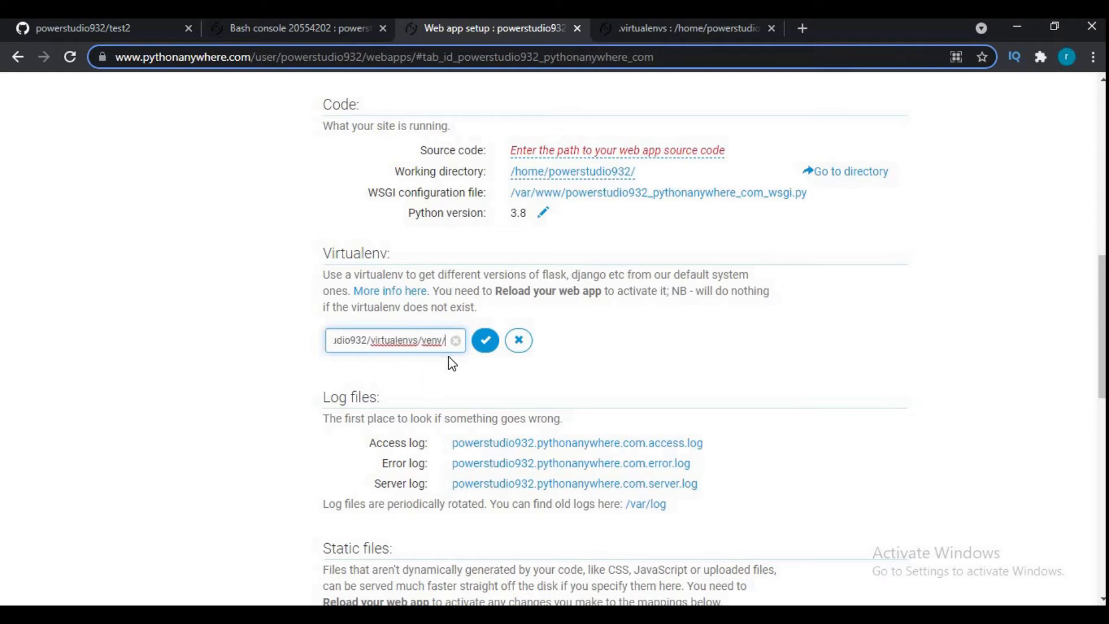
{"action": "left_click", "coordinate": [485, 340]}
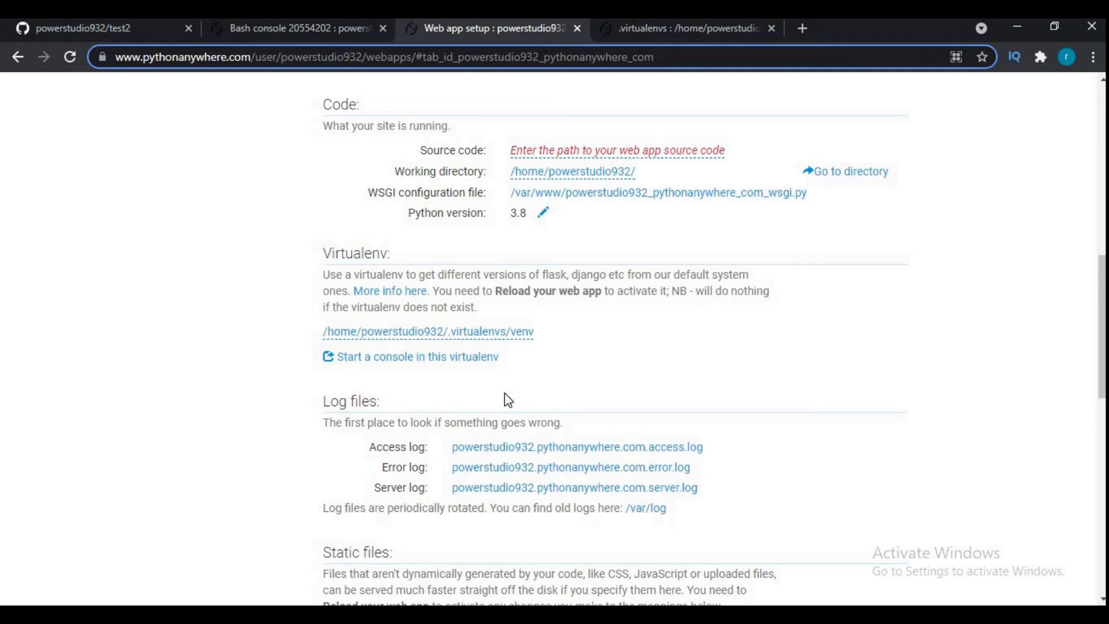
- Switch to the Notepad note and add the line "now it is set"
{"action": "key", "text": "alt+Tab"}
{"action": "type", "text": "now it is set"}
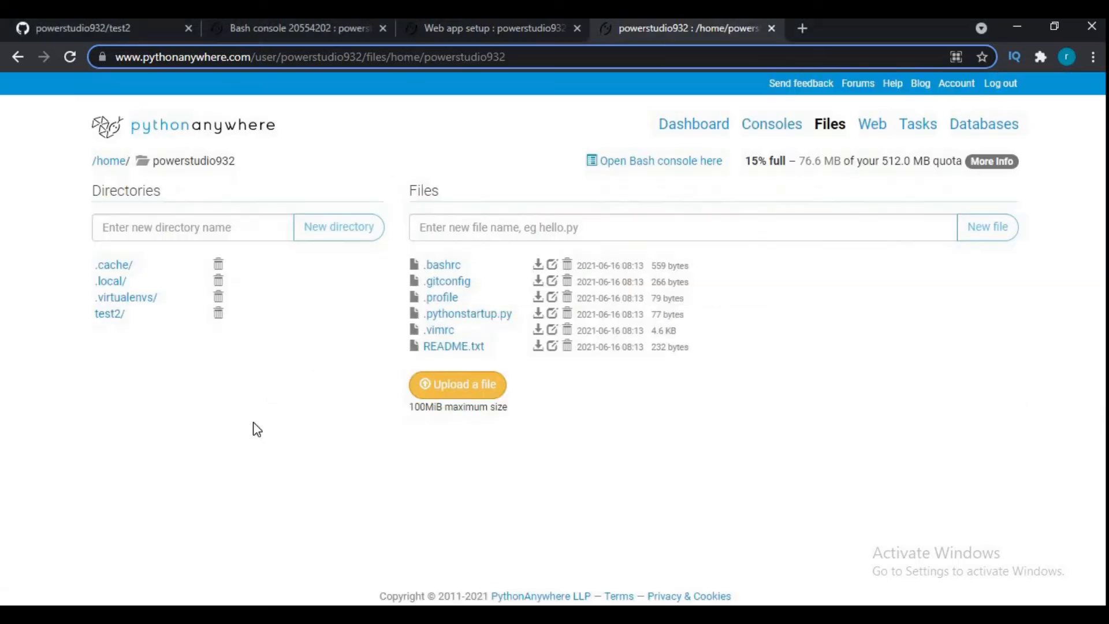
- Bring up the Files page behind Notepad and add the line "now we have to change path in wsgi file" to the note
{"action": "key", "text": "alt+Tab"}
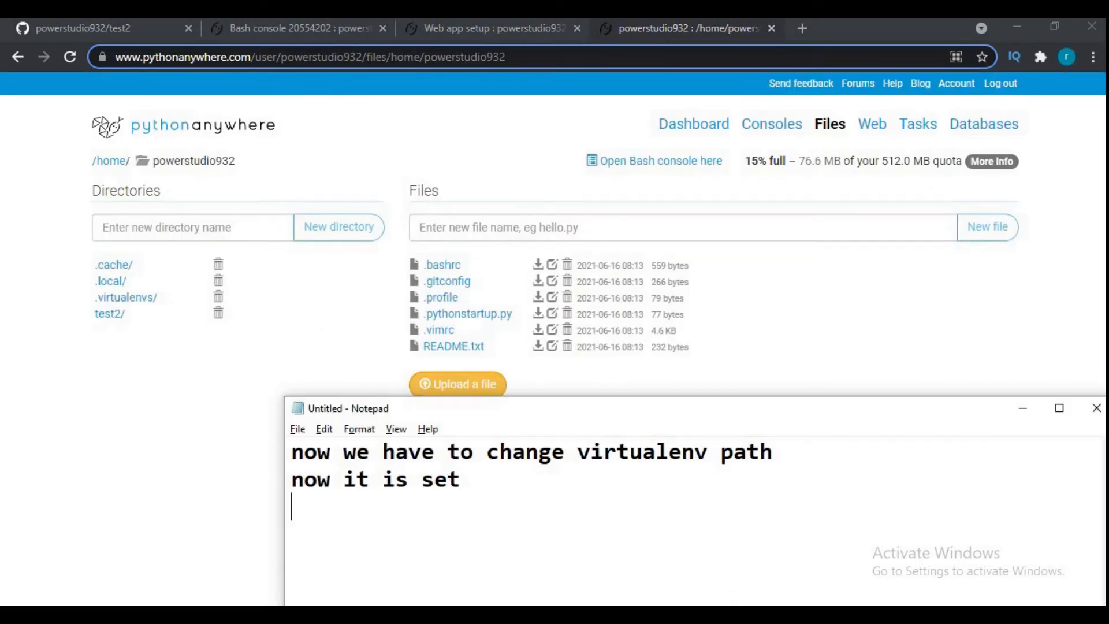
{"action": "type", "text": "now we have to "}
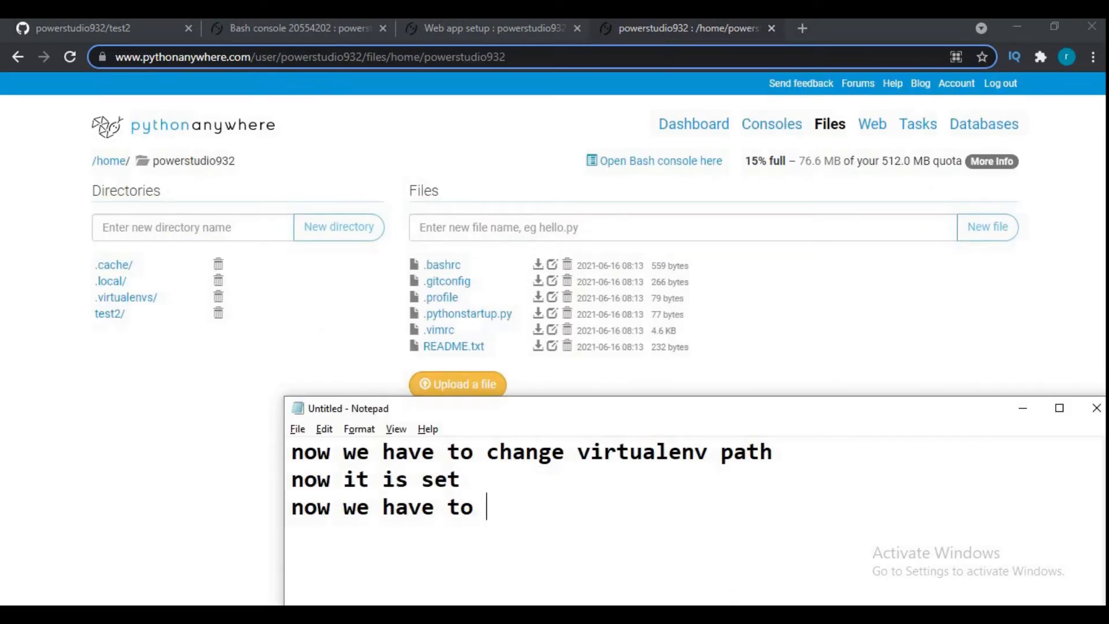
{"action": "type", "text": "change path in sw"}
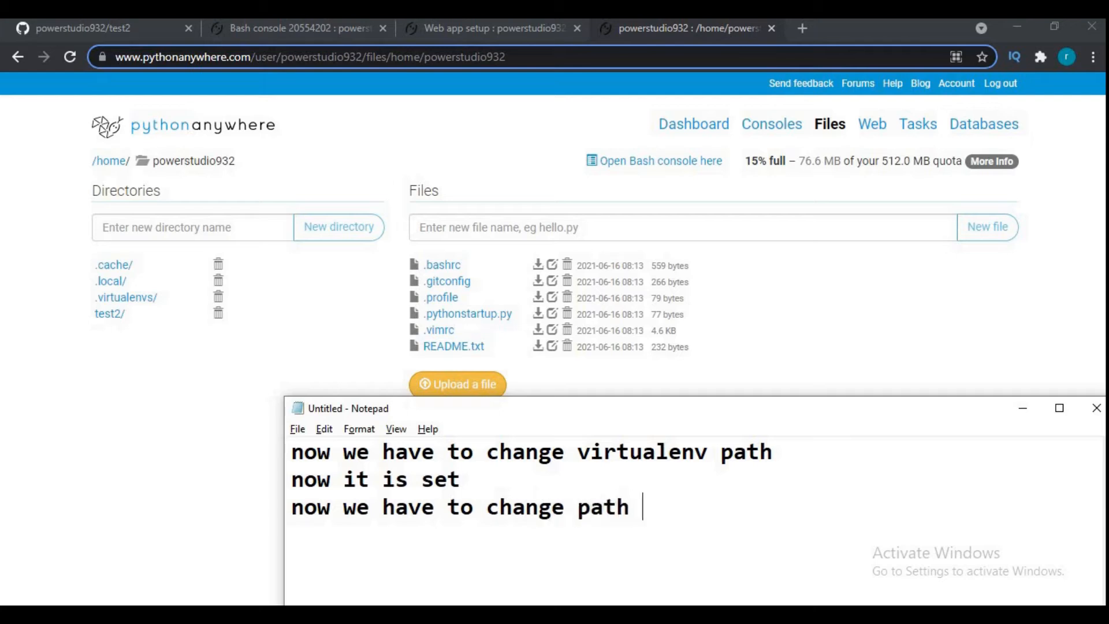
{"action": "key", "text": "BackSpace"}
{"action": "key", "text": "BackSpace"}
{"action": "type", "text": "wsgi file"}
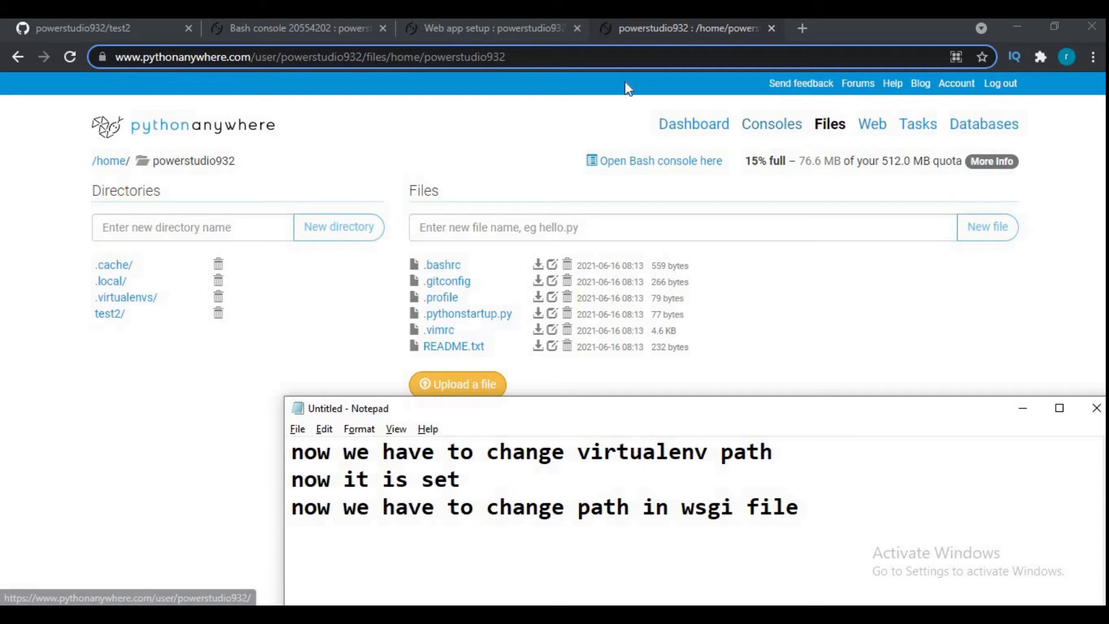
- Go to the web app setup page and open the WSGI configuration file for editing
{"action": "left_click", "coordinate": [872, 127]}
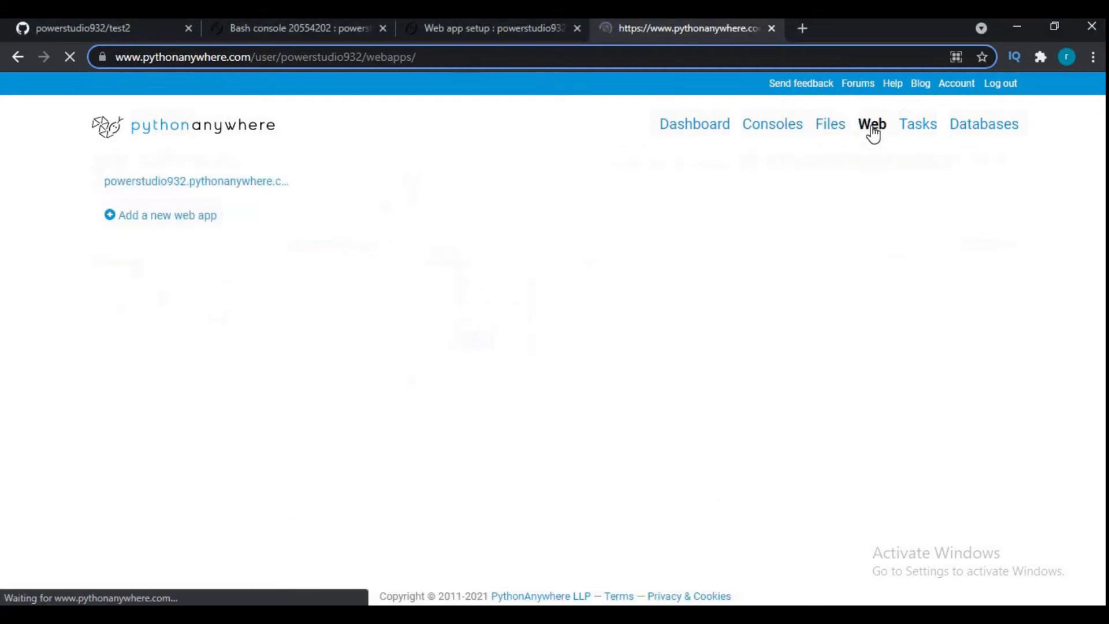
{"action": "scroll", "coordinate": [650, 340], "scroll_direction": "down", "scroll_amount": 5}
{"action": "scroll", "coordinate": [650, 339], "scroll_direction": "down", "scroll_amount": 3}
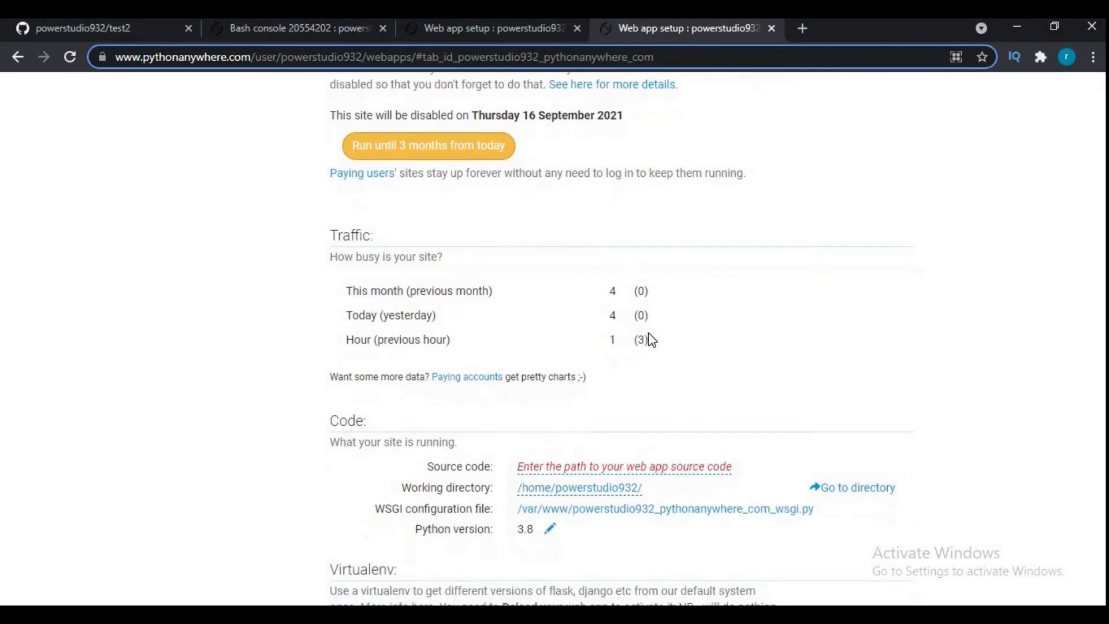
{"action": "left_click", "coordinate": [706, 398]}
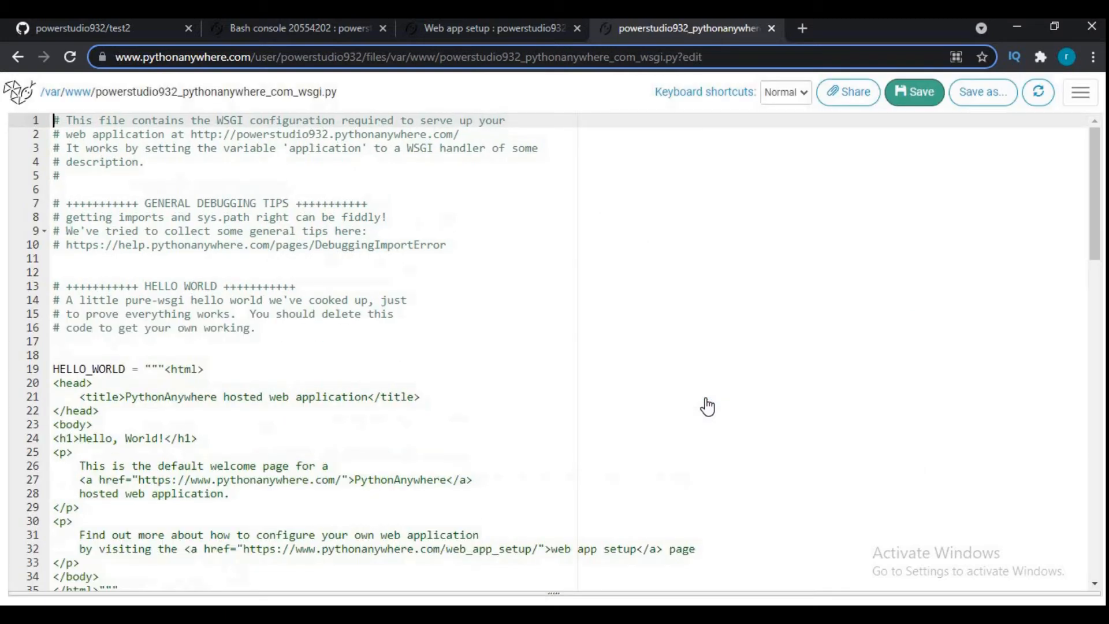
- Switch to Notepad and replace the whole note with the line "clear all except for django"
{"action": "key", "text": "alt+Tab"}
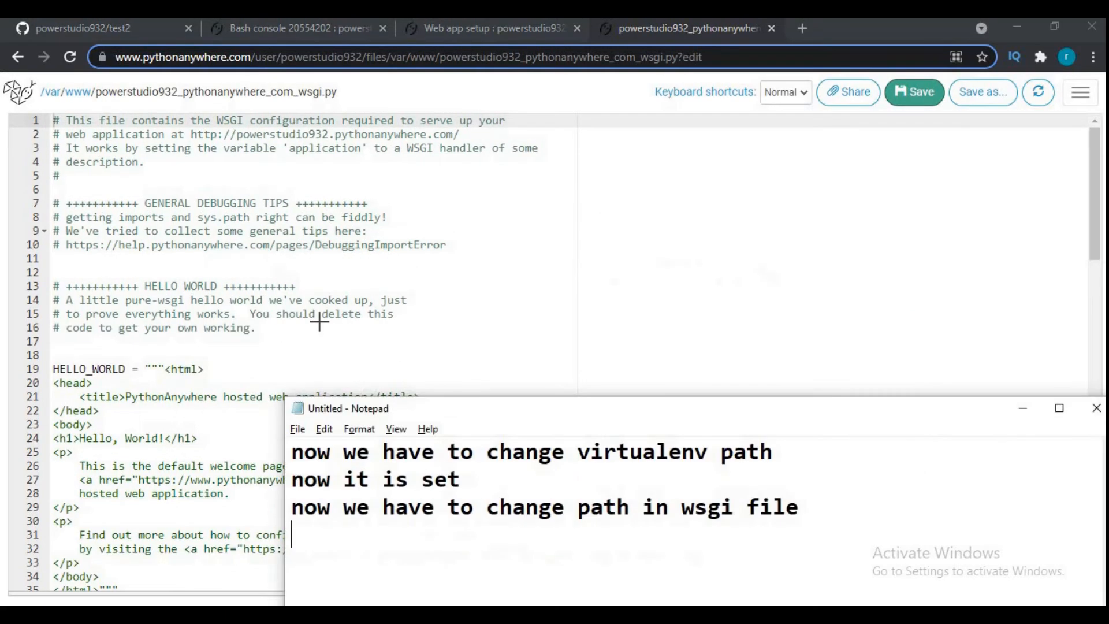
{"action": "key", "text": "ctrl+a"}
{"action": "type", "text": "clear "}
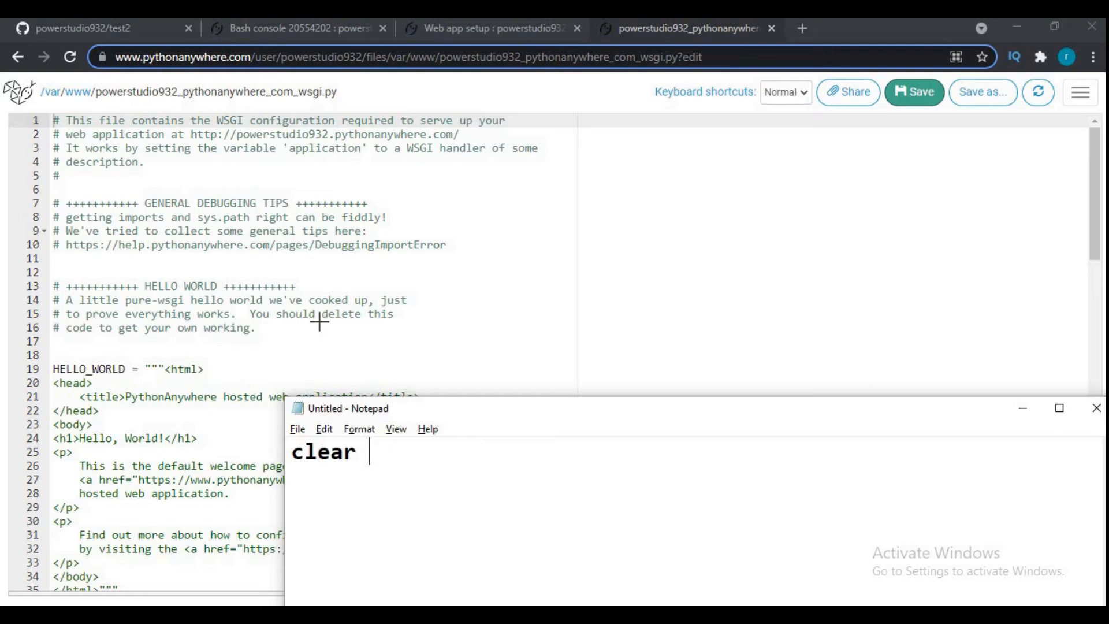
{"action": "type", "text": "all except "}
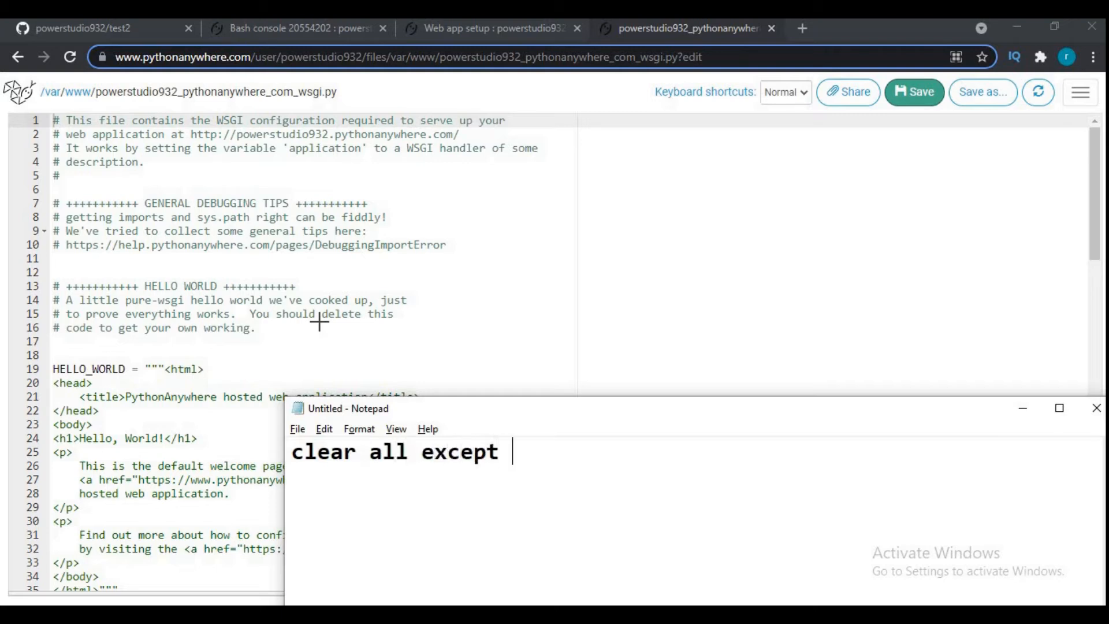
{"action": "type", "text": "for dja"}
{"action": "key", "text": "BackSpace"}
{"action": "type", "text": "django"}
{"action": "key", "text": "Return"}
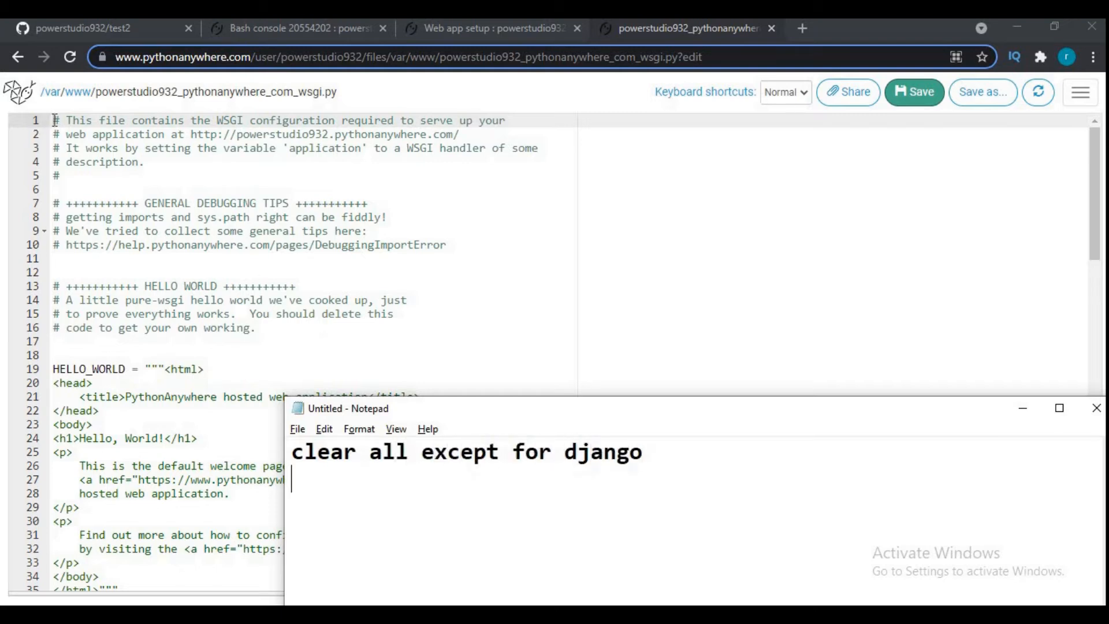
- In the WSGI file, delete everything before and after the DJANGO section, including the Hello World and Flask code
{"action": "left_click_drag", "start_coordinate": [55, 120], "coordinate": [320, 449]}
{"action": "key", "text": "Delete"}
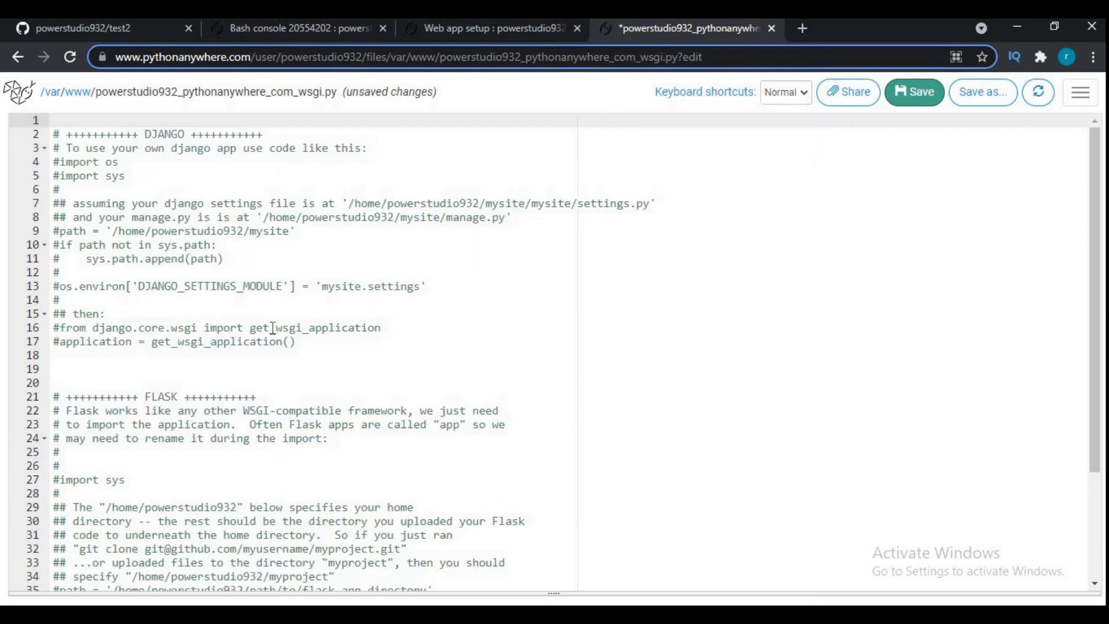
{"action": "left_click", "coordinate": [60, 375]}
{"action": "key", "text": "shift+Down"}
{"action": "key", "text": "shift+Down"}
{"action": "key", "text": "shift+Down"}
{"action": "key", "text": "shift+Down"}
{"action": "key", "text": "shift+Down"}
{"action": "key", "text": "shift+Down"}
{"action": "key", "text": "shift+Down"}
{"action": "key", "text": "shift+Down"}
{"action": "key", "text": "shift+Down"}
{"action": "key", "text": "shift+Down"}
{"action": "key", "text": "shift+Down"}
{"action": "key", "text": "shift+Down"}
{"action": "key", "text": "shift+Down"}
{"action": "key", "text": "shift+Down"}
{"action": "key", "text": "shift+Down"}
{"action": "key", "text": "shift+Down"}
{"action": "key", "text": "shift+Down"}
{"action": "key", "text": "shift+Down"}
{"action": "key", "text": "shift+Down"}
{"action": "key", "text": "shift+Down"}
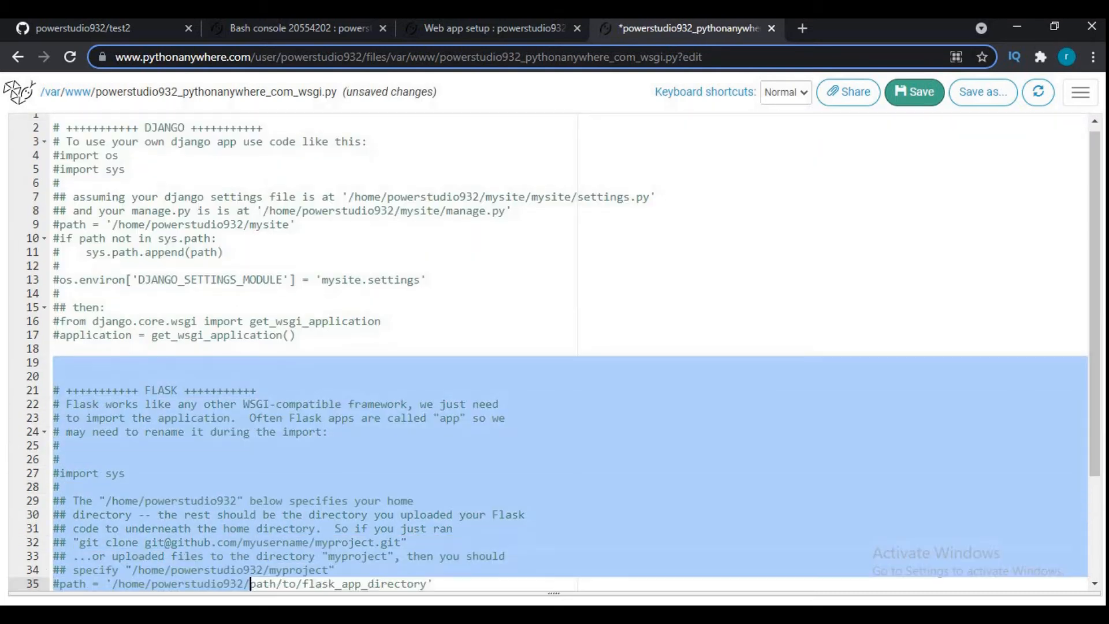
{"action": "key", "text": "Delete"}
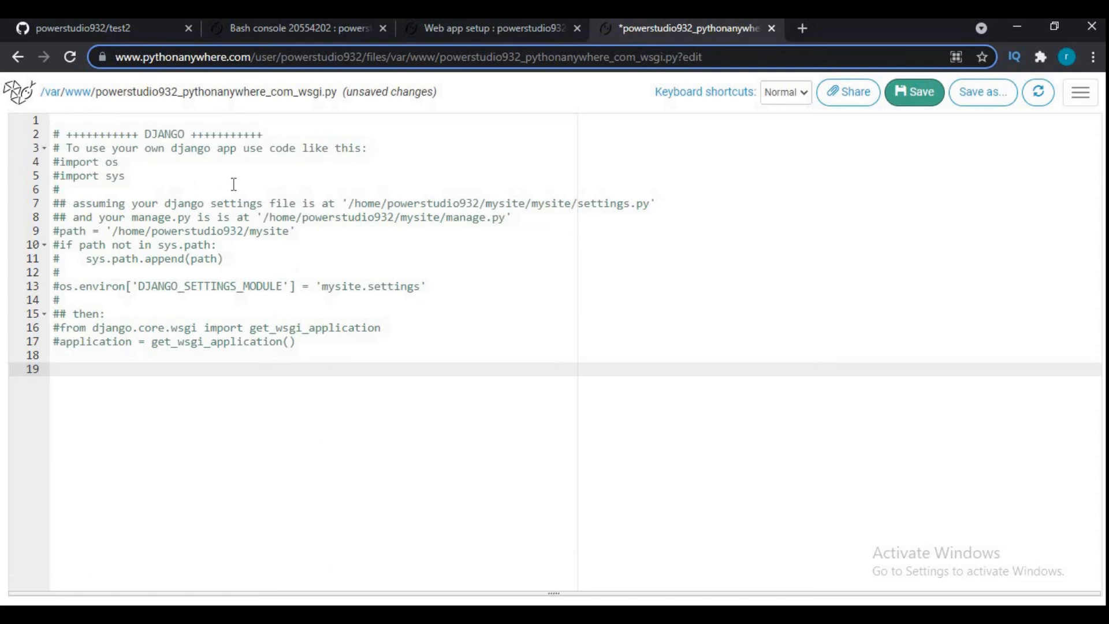
- Uncomment the "import os" and "import sys" lines in the Django section
{"action": "left_click", "coordinate": [63, 163]}
{"action": "key", "text": "BackSpace"}
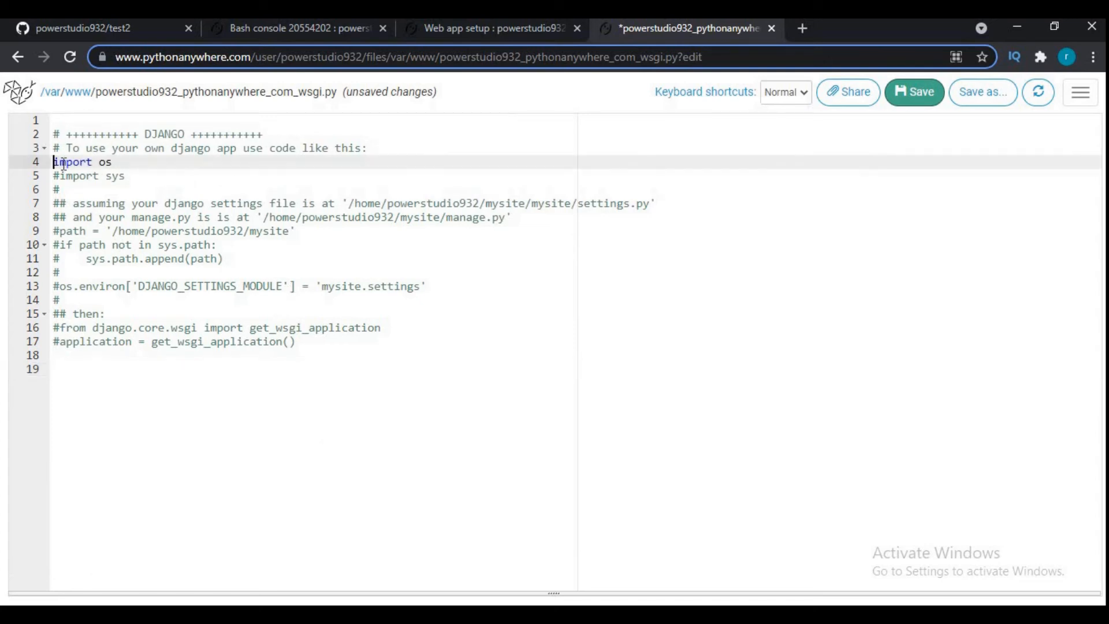
{"action": "key", "text": "Down"}
{"action": "key", "text": "Delete"}
- Uncomment the path assignment and the "if path not in sys.path" block with its append line
{"action": "key", "text": "Down"}
{"action": "key", "text": "Down"}
{"action": "key", "text": "Down"}
{"action": "key", "text": "Down"}
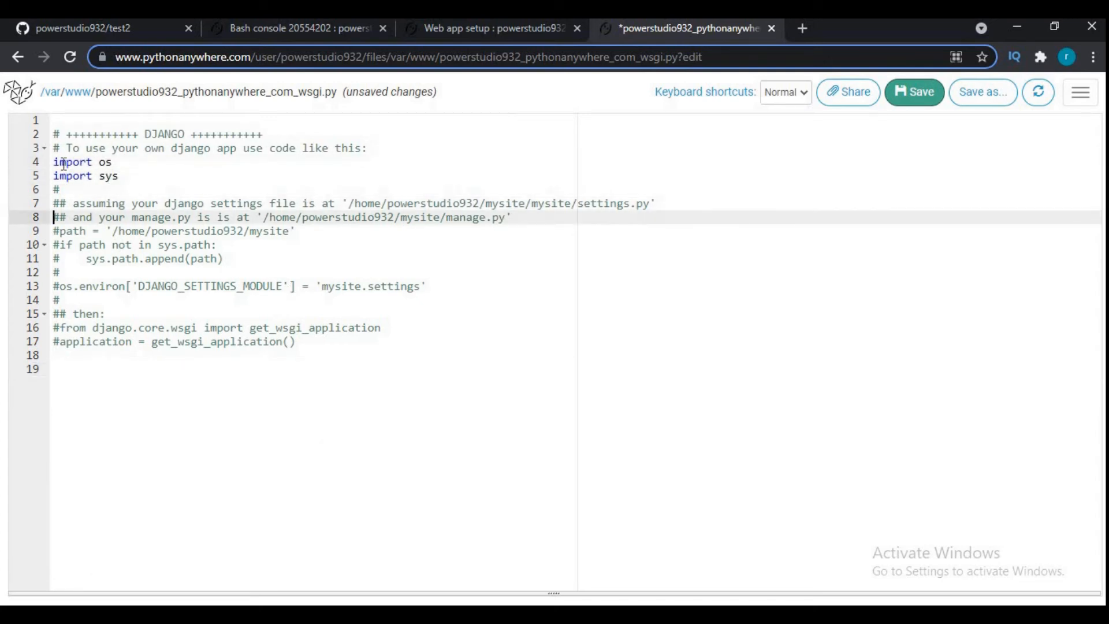
{"action": "key", "text": "Delete"}
{"action": "key", "text": "Down"}
{"action": "key", "text": "Delete"}
{"action": "key", "text": "Down"}
{"action": "key", "text": "Delete"}
{"action": "key", "text": "Down"}
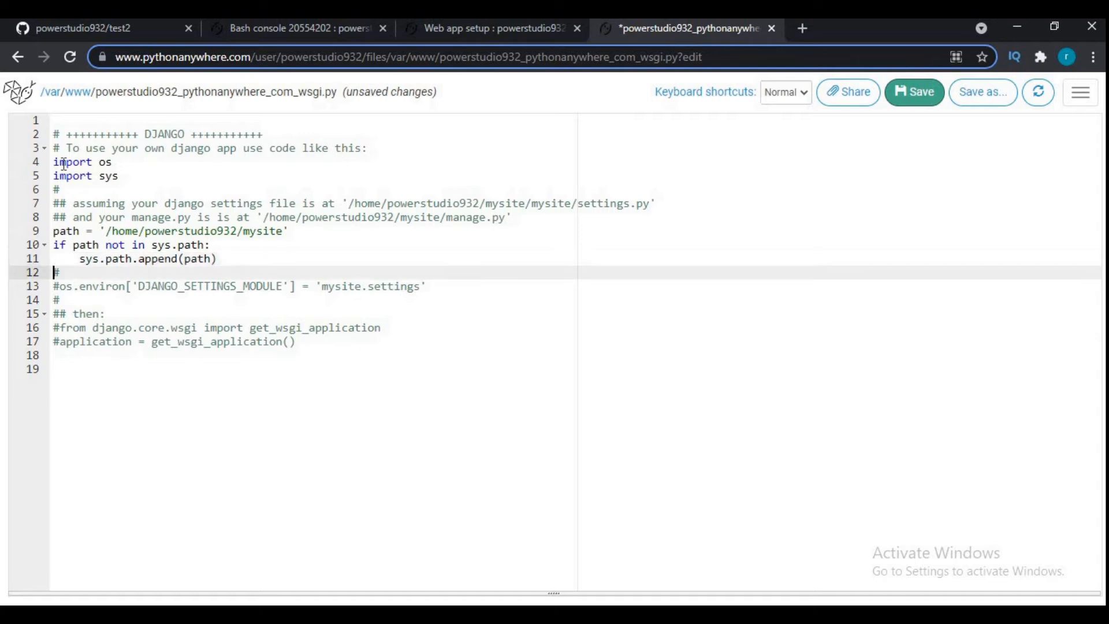
- Uncomment the DJANGO_SETTINGS_MODULE line and the two get_wsgi_application lines
{"action": "key", "text": "Down"}
{"action": "key", "text": "Delete"}
{"action": "key", "text": "Down"}
{"action": "key", "text": "Down"}
{"action": "key", "text": "Down"}
{"action": "key", "text": "Delete"}
{"action": "key", "text": "Down"}
{"action": "key", "text": "Delete"}
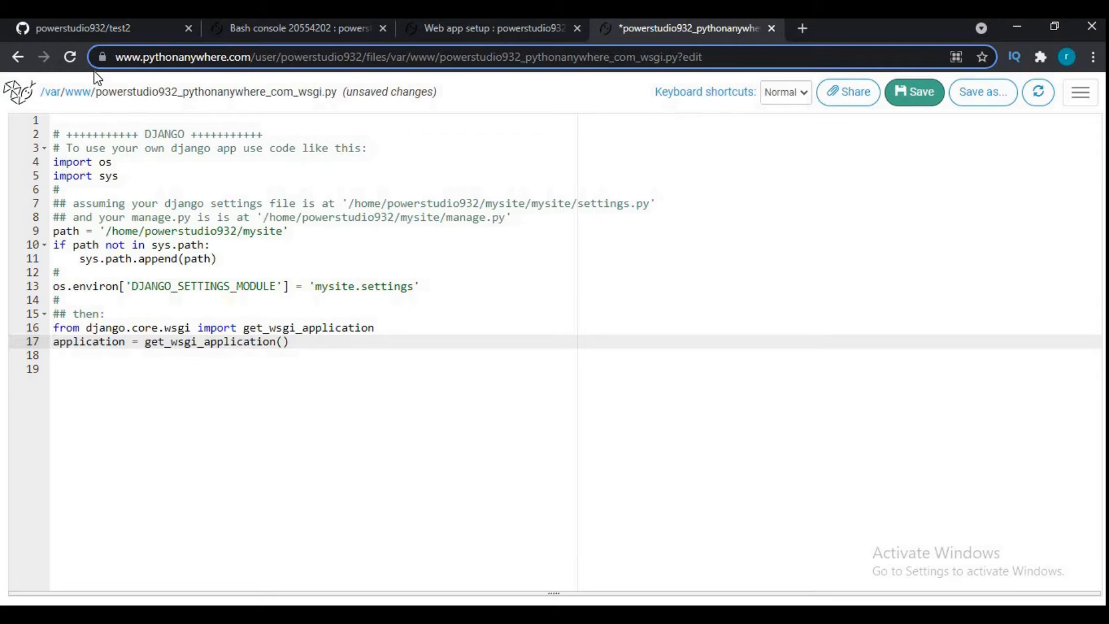
- Change the WSGI path to '/home/powerstudio932/test2', opening the test2 directory from the Files page in a new tab for reference
{"action": "double_click", "coordinate": [261, 232]}
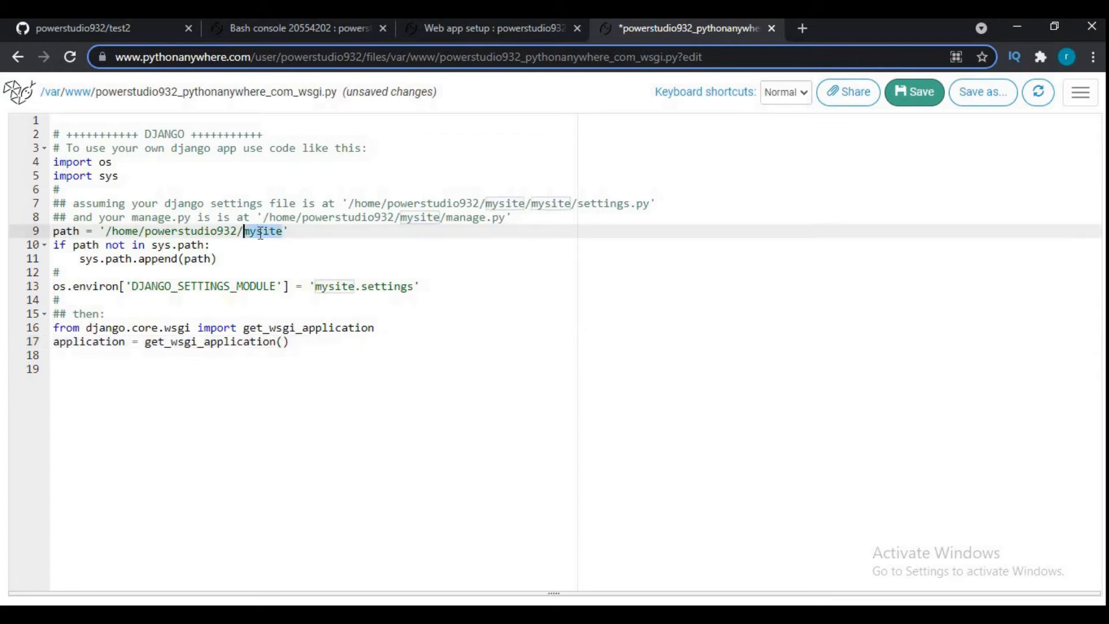
{"action": "key", "text": "BackSpace"}
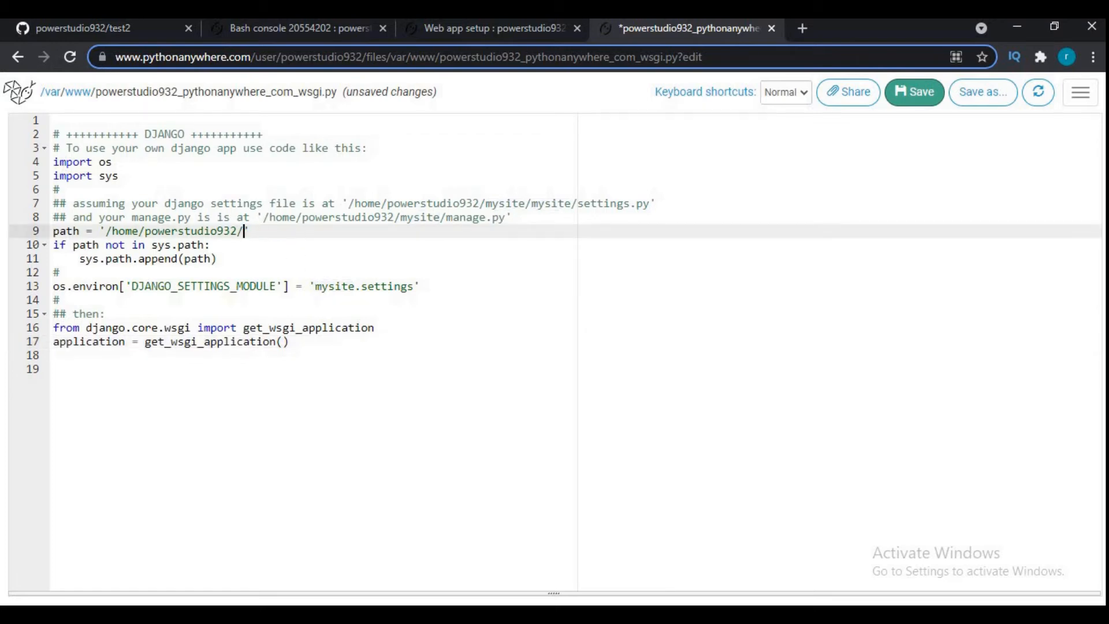
{"action": "left_click", "coordinate": [428, 29]}
{"action": "scroll", "coordinate": [825, 210], "scroll_direction": "up", "scroll_amount": 10}
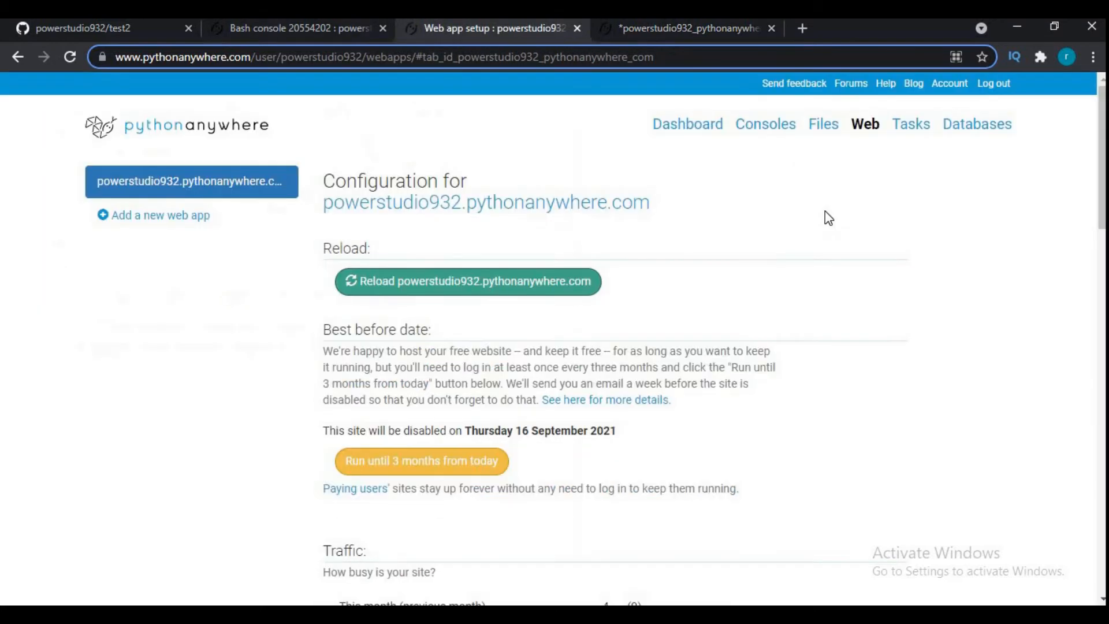
{"action": "right_click", "coordinate": [822, 129]}
{"action": "left_click", "coordinate": [855, 137]}
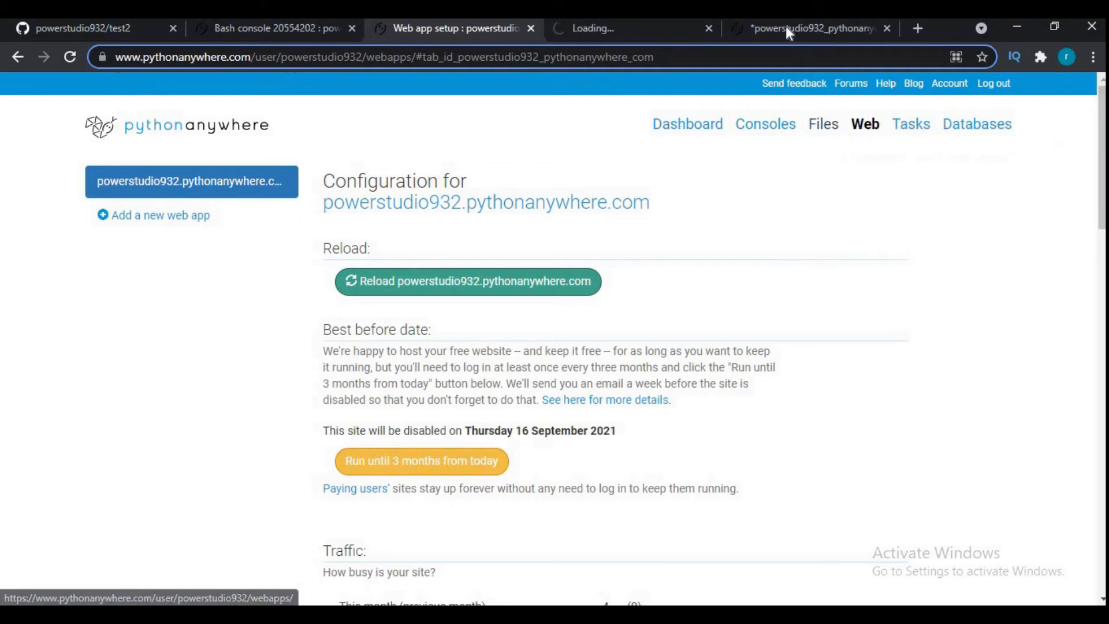
{"action": "left_click", "coordinate": [646, 28]}
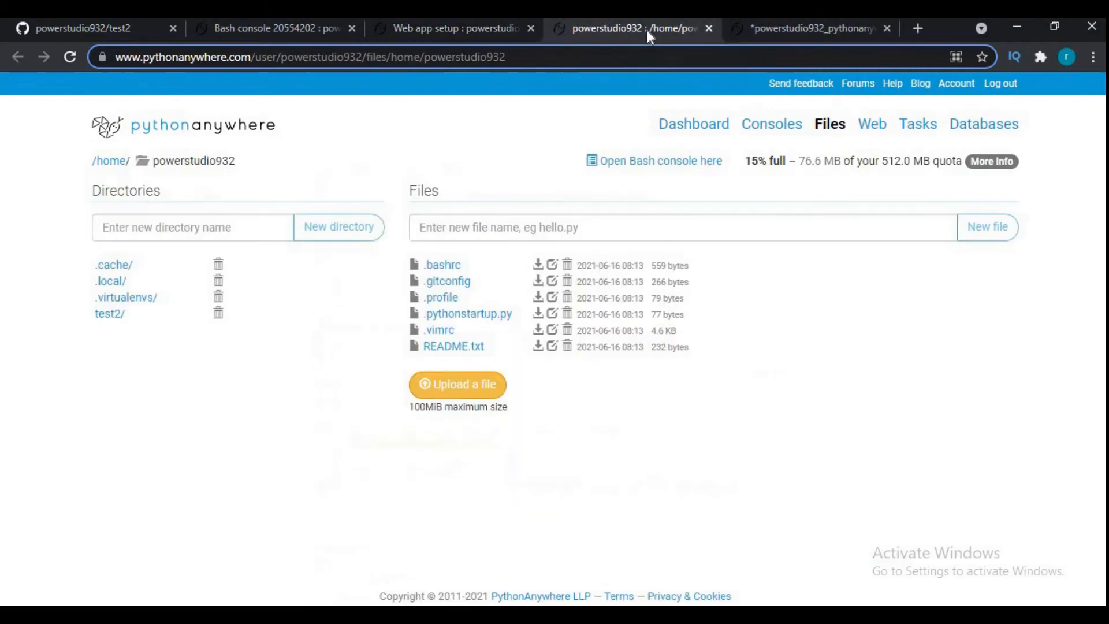
{"action": "left_click", "coordinate": [110, 313]}
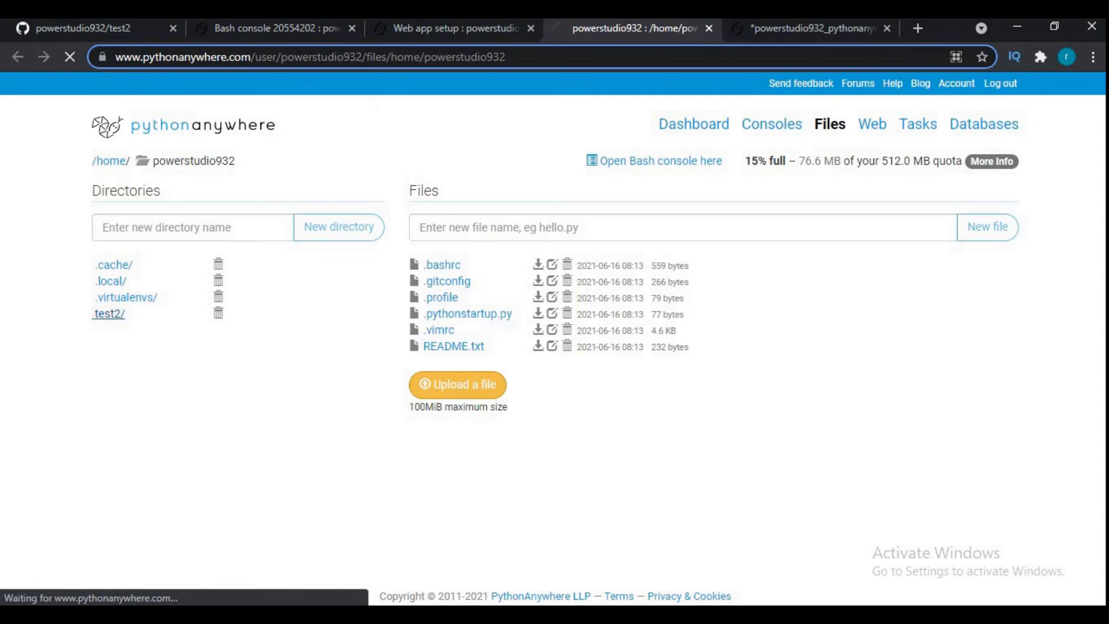
{"action": "left_click", "coordinate": [471, 30]}
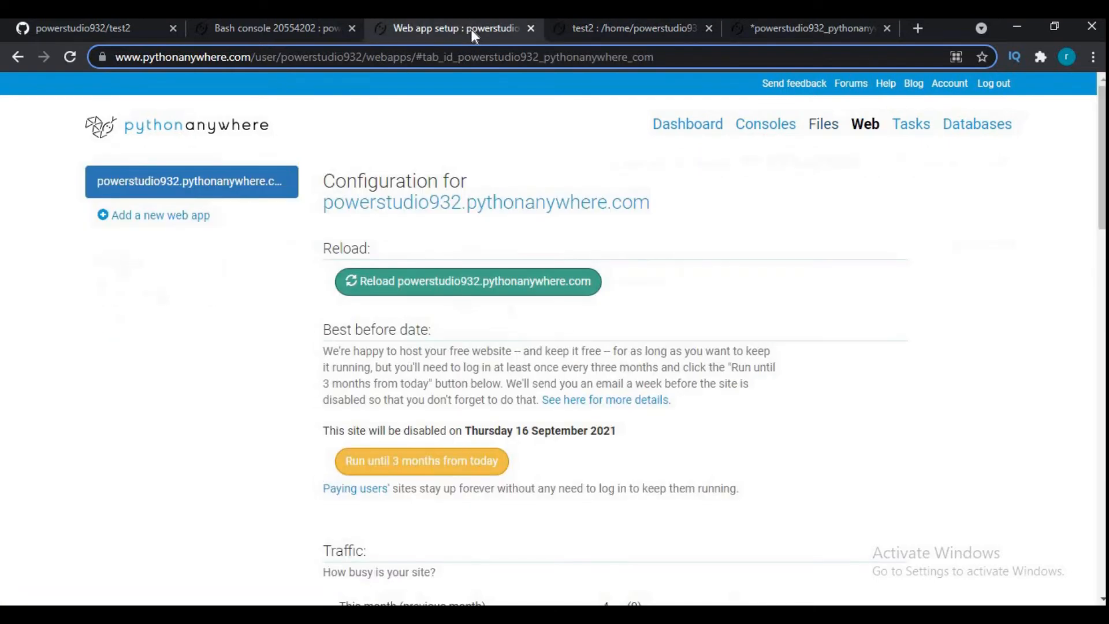
{"action": "left_click", "coordinate": [808, 28]}
{"action": "type", "text": "est2"}
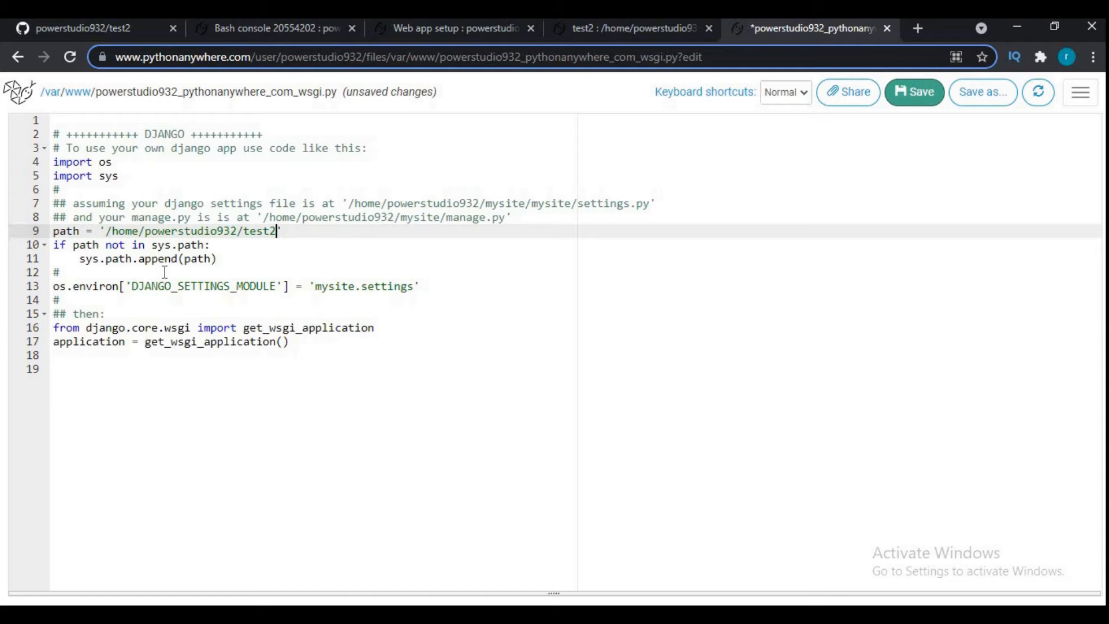
- Look inside the test2 directory on the Files page, open its test1 subdirectory and return to the WSGI file
{"action": "left_click", "coordinate": [465, 34]}
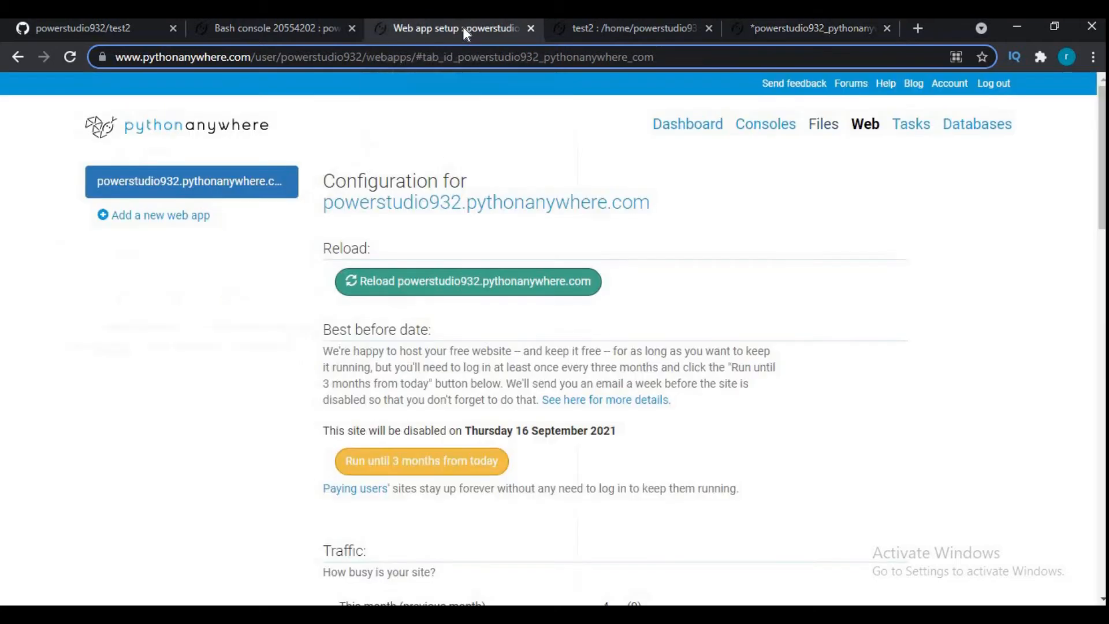
{"action": "left_click", "coordinate": [603, 36]}
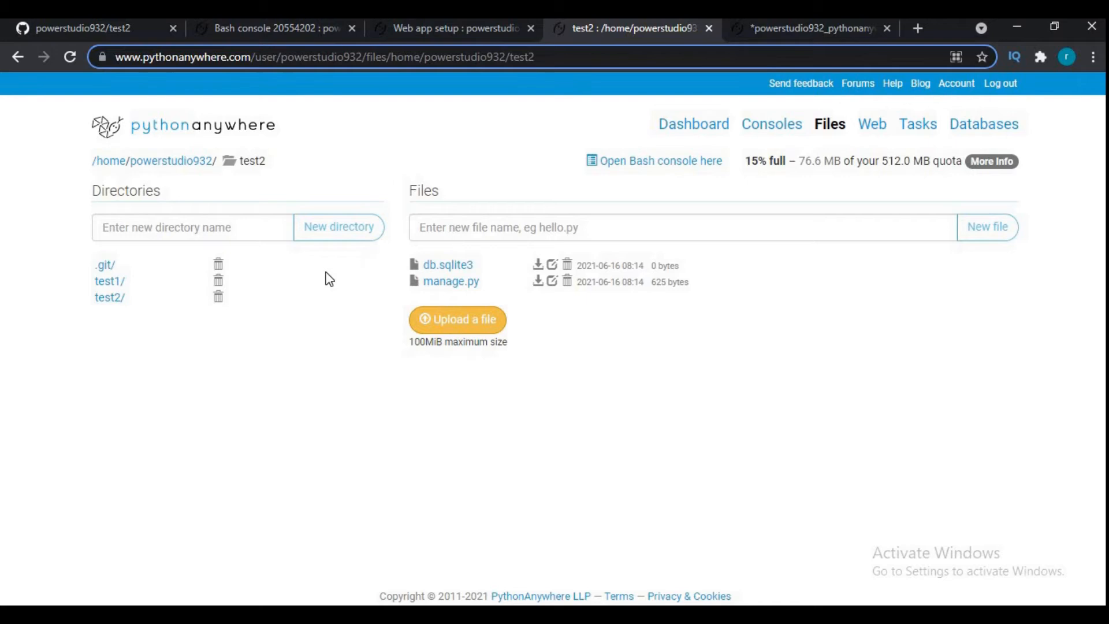
{"action": "left_click", "coordinate": [122, 292]}
{"action": "key", "text": "ctrl+Tab"}
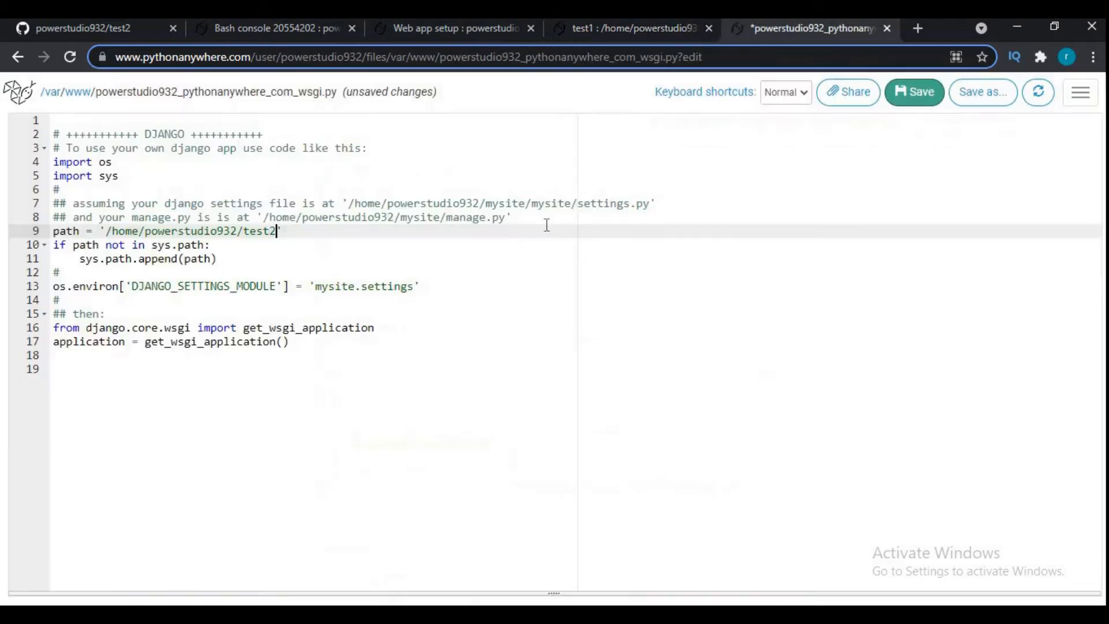
- Set DJANGO_SETTINGS_MODULE to 'test1.settings' and save the WSGI file
{"action": "double_click", "coordinate": [331, 287]}
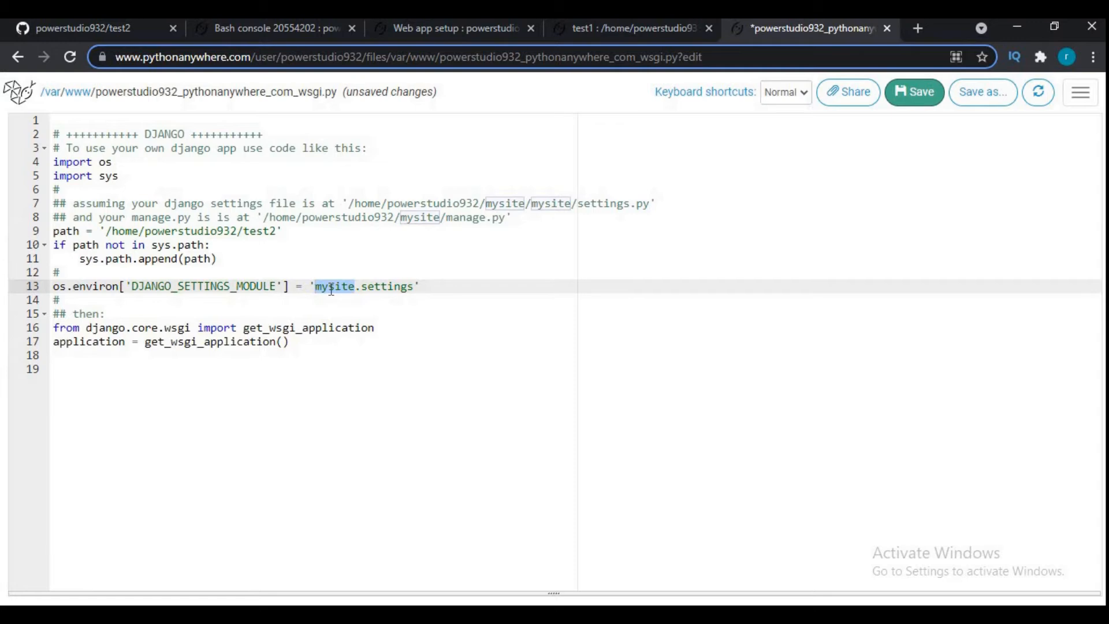
{"action": "type", "text": "test1"}
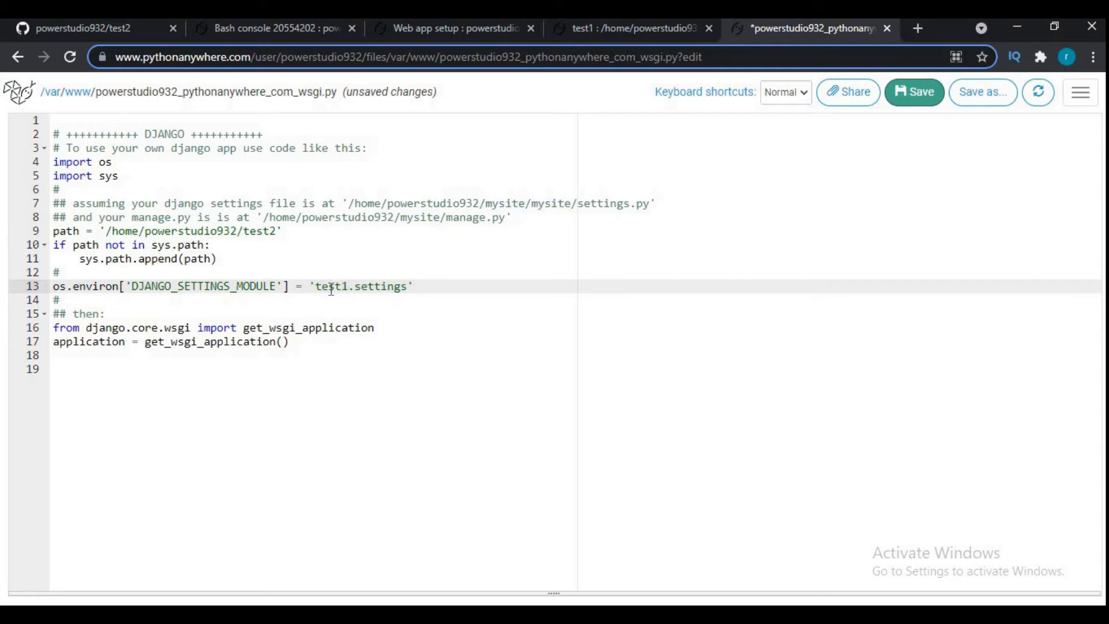
{"action": "left_click", "coordinate": [928, 99]}
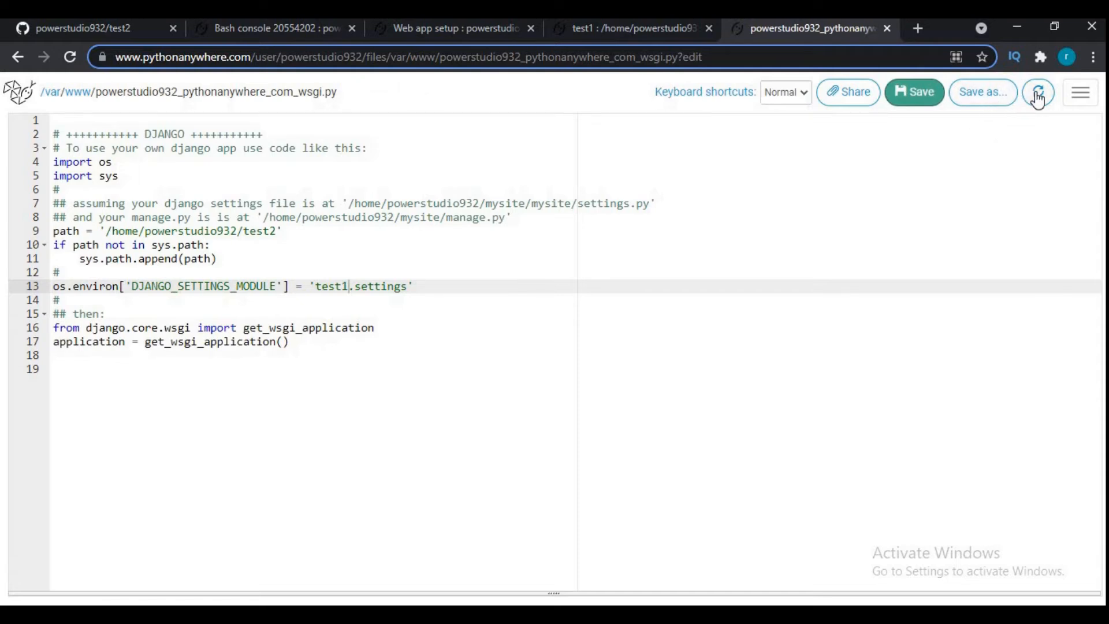
- Switch to Notepad and add "here we have to save path according to our settings" and "directory path" on separate lines
{"action": "key", "text": "alt+Tab"}
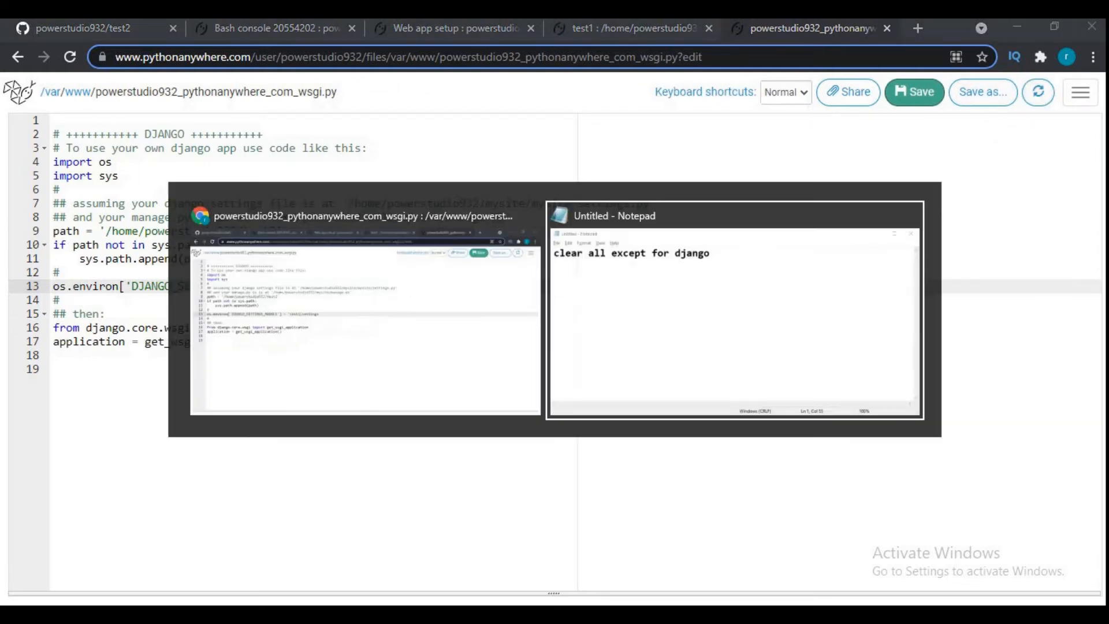
{"action": "key", "text": "Return"}
{"action": "type", "text": "here we "}
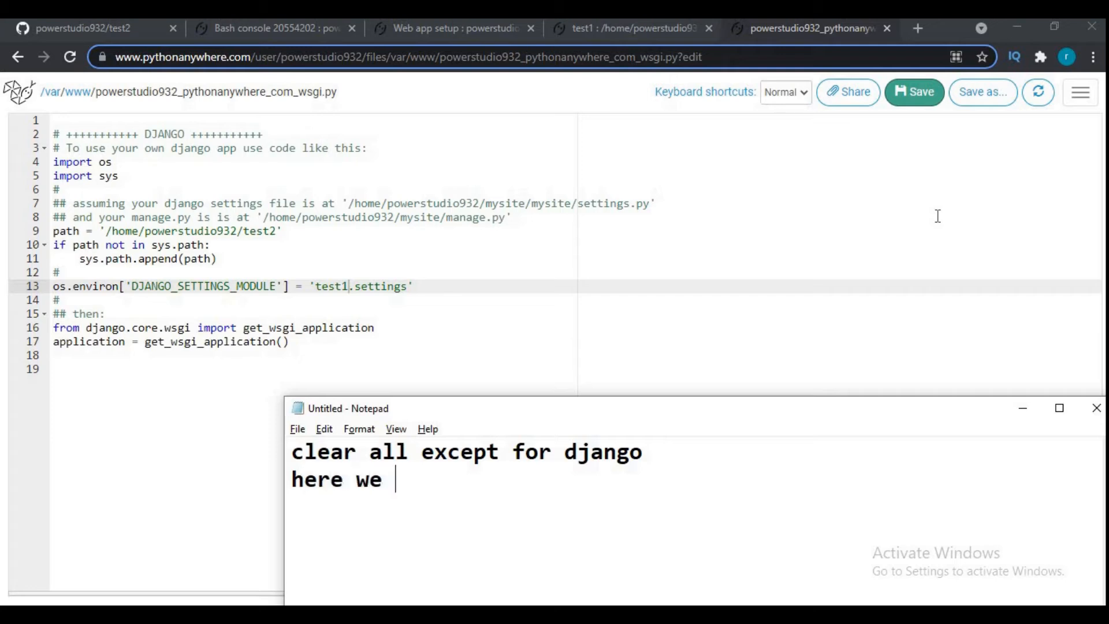
{"action": "type", "text": "have to sa"}
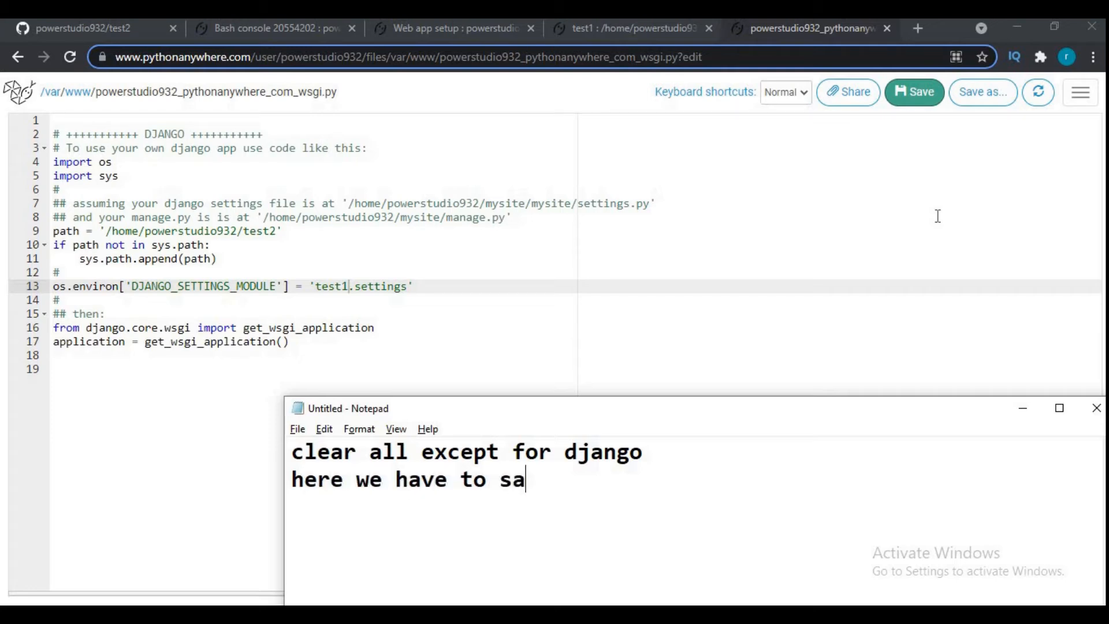
{"action": "type", "text": "ve path a"}
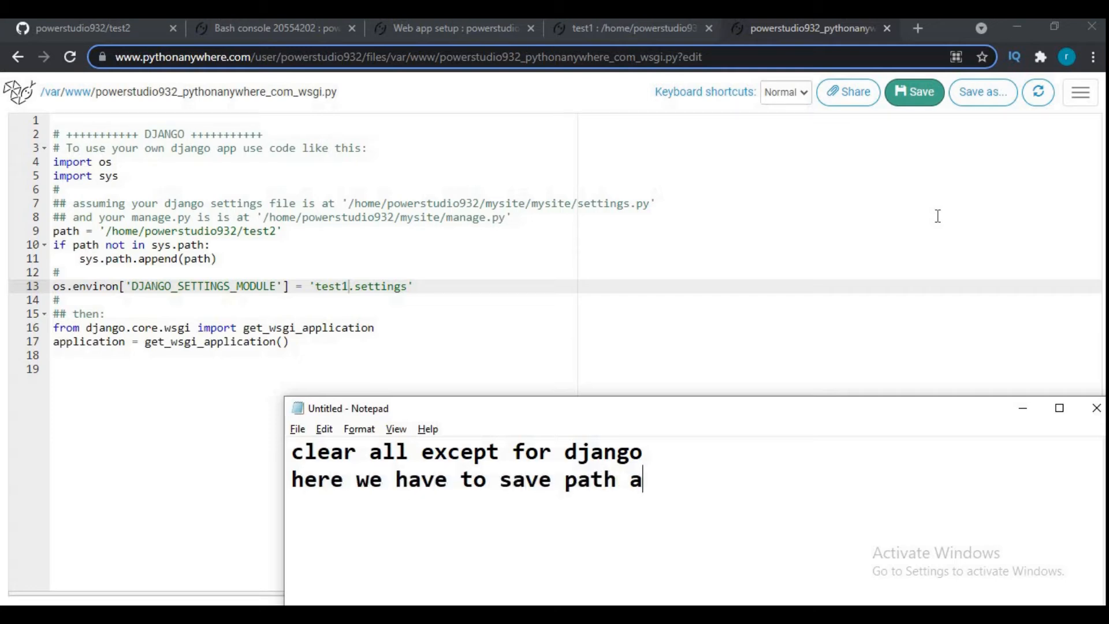
{"action": "type", "text": "ccording to "}
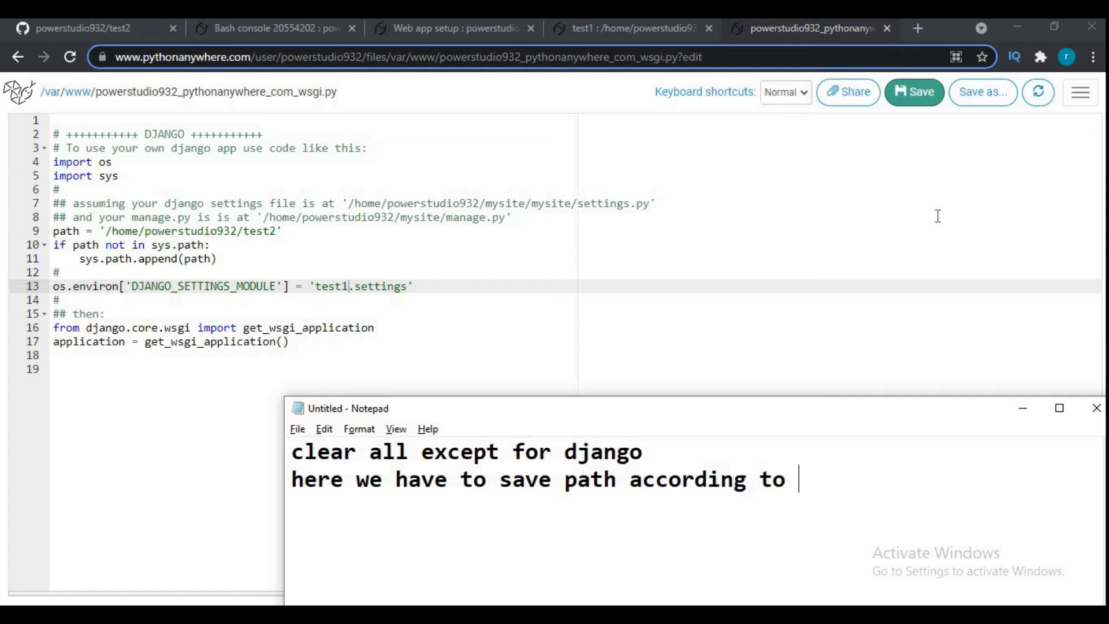
{"action": "type", "text": "our settings"}
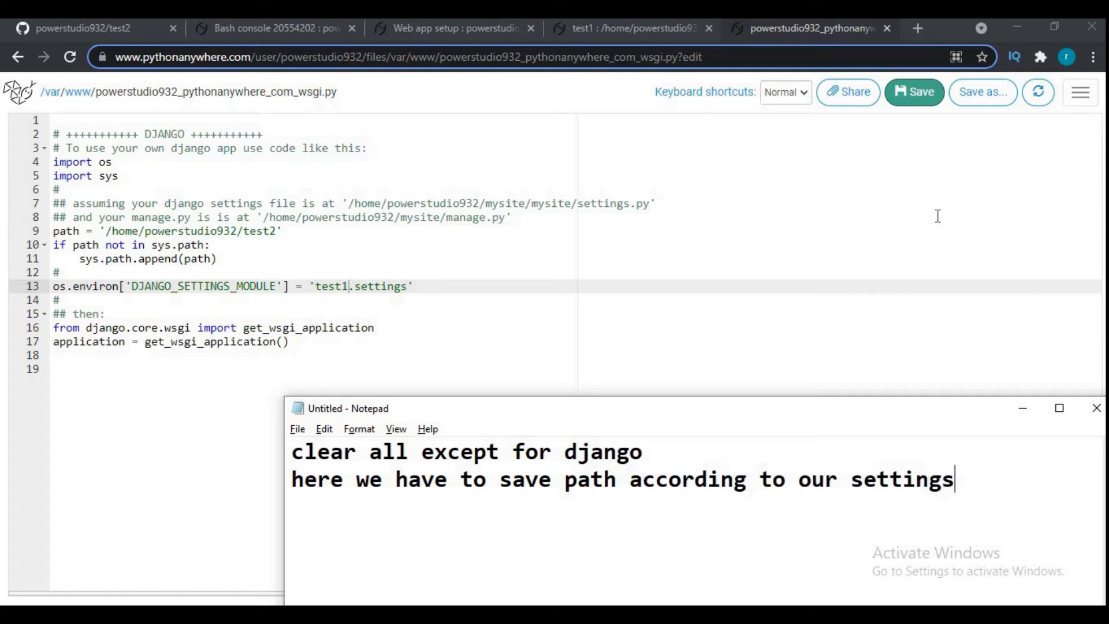
{"action": "key", "text": "Return"}
{"action": "type", "text": "directory path"}
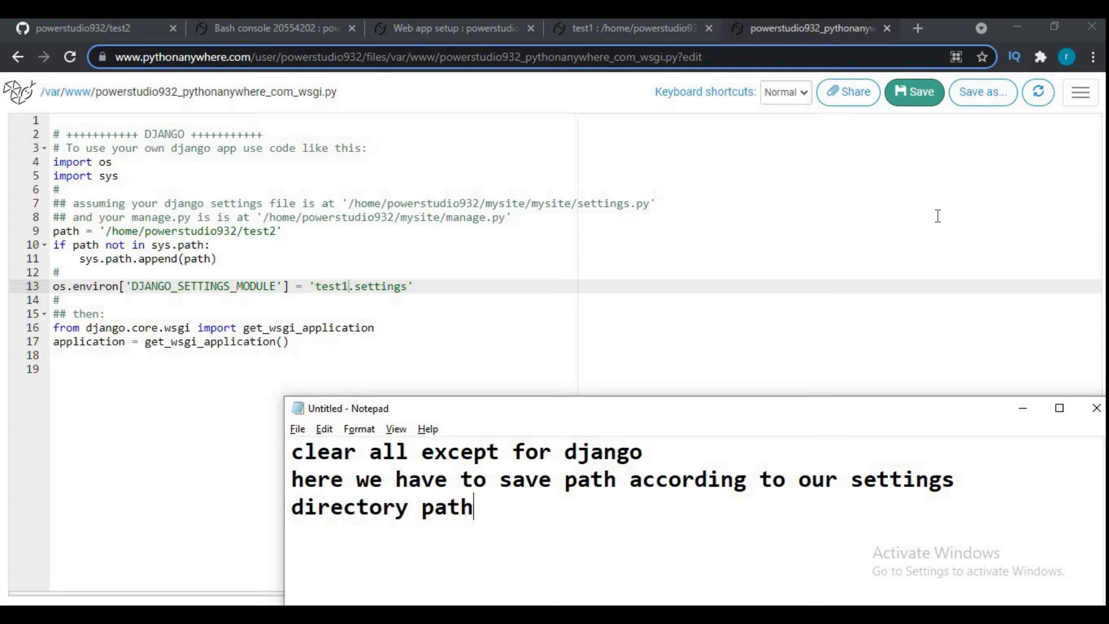
{"action": "type", "text": "."}
- Add the line "here under folder test1 i have settings.py" to the note, and check the test1 directory before returning to the WSGI file
{"action": "key", "text": "Return"}
{"action": "type", "text": "here under floder"}
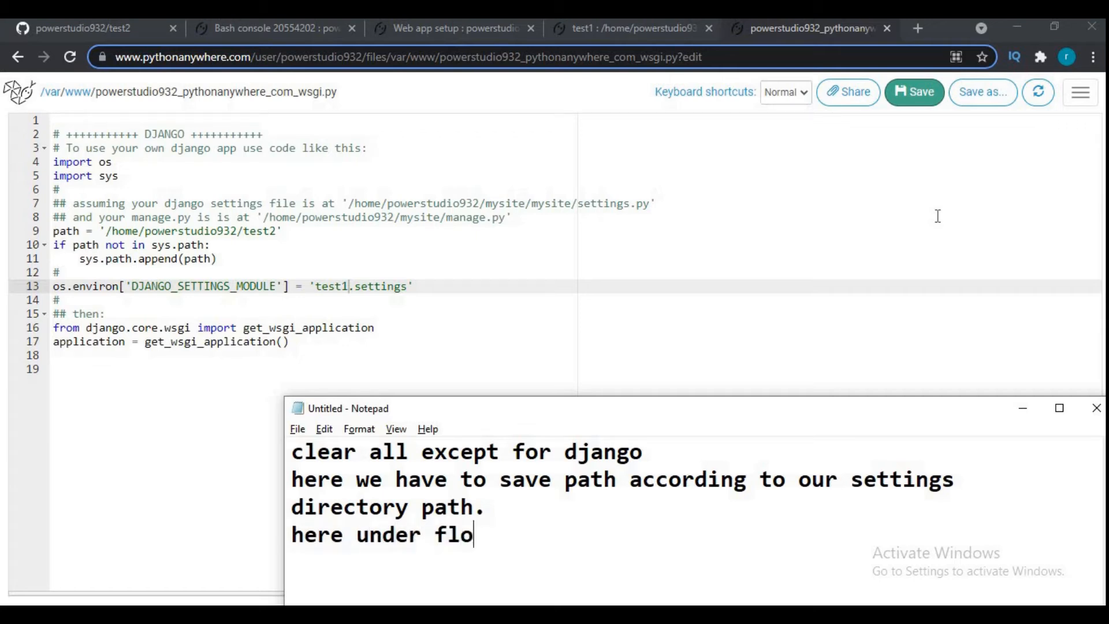
{"action": "key", "text": "BackSpace"}
{"action": "key", "text": "BackSpace"}
{"action": "key", "text": "BackSpace"}
{"action": "key", "text": "BackSpace"}
{"action": "key", "text": "BackSpace"}
{"action": "type", "text": "older test1 i have stt"}
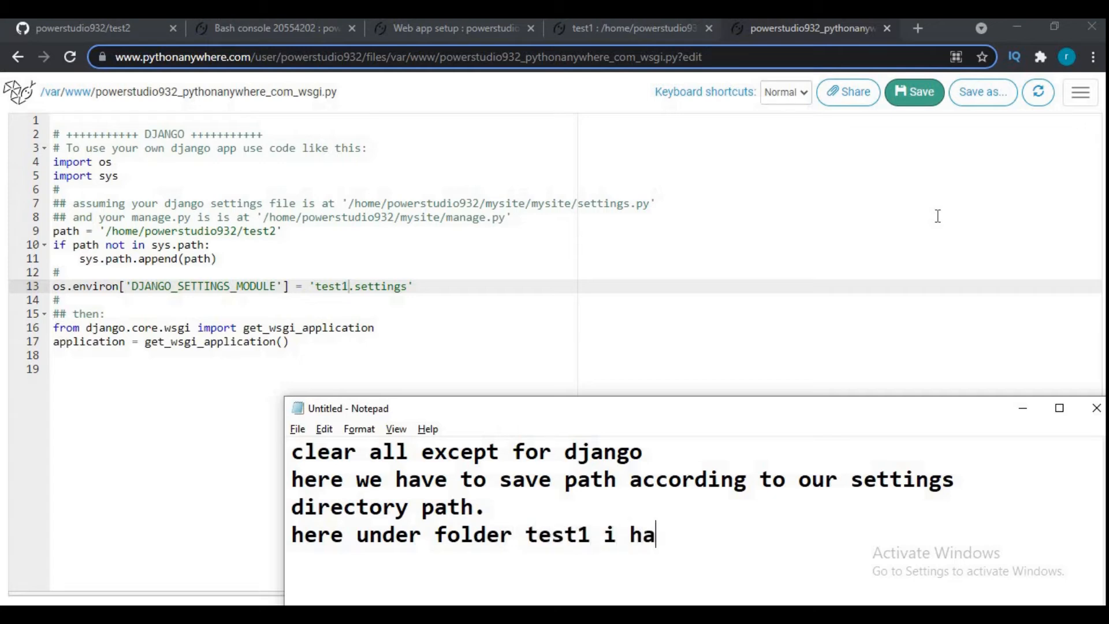
{"action": "key", "text": "BackSpace"}
{"action": "key", "text": "BackSpace"}
{"action": "type", "text": "e"}
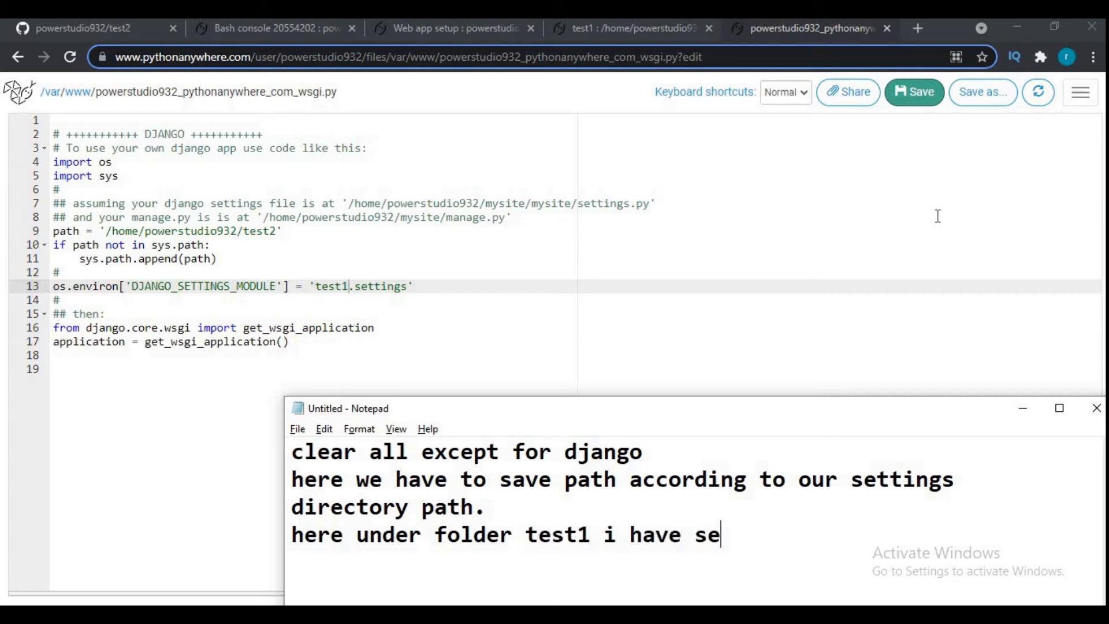
{"action": "type", "text": "ttings .py"}
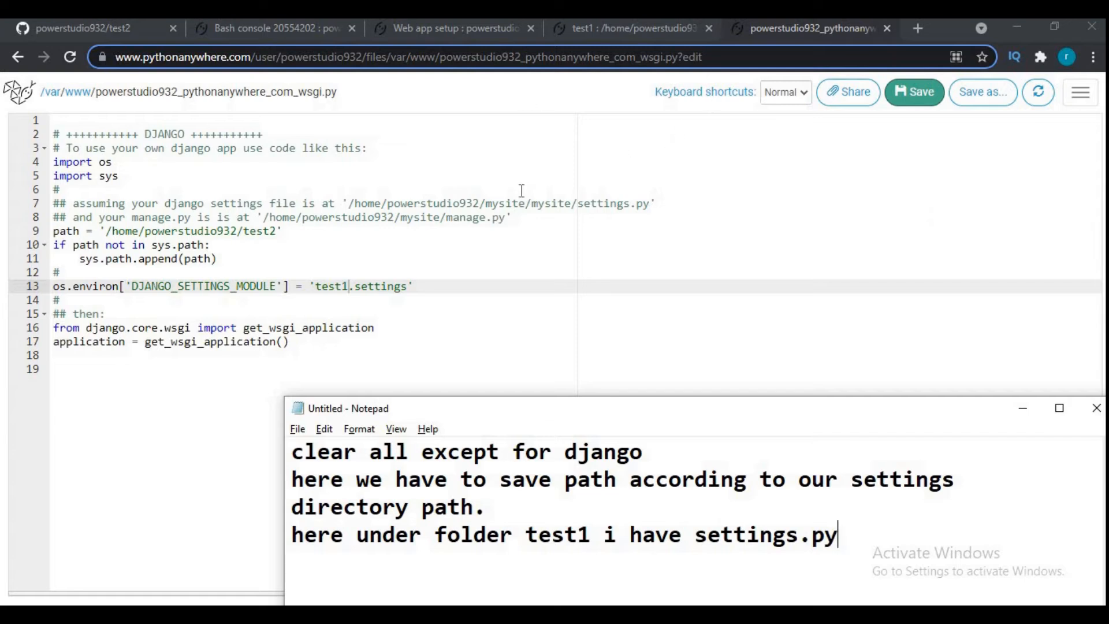
{"action": "left_click", "coordinate": [642, 33]}
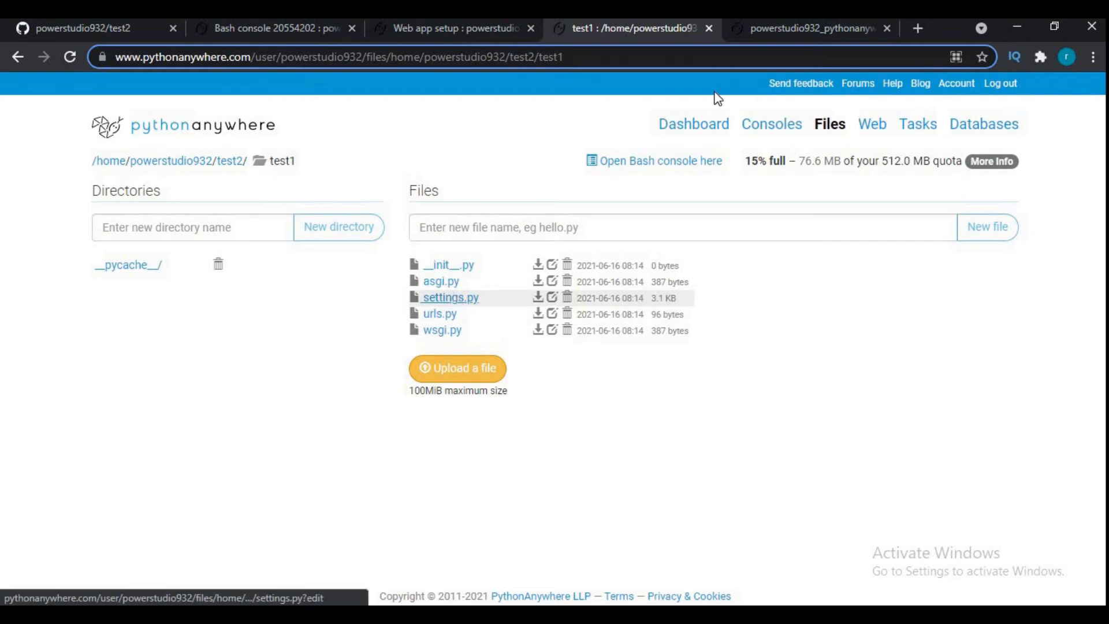
{"action": "left_click", "coordinate": [760, 23]}
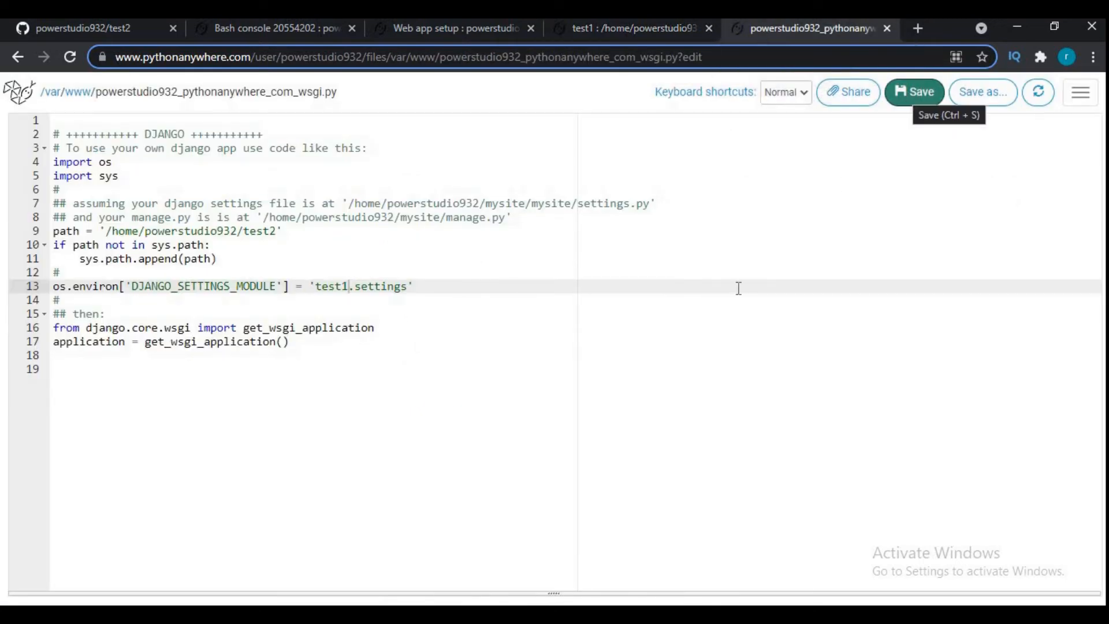
- Switch to Notepad and replace the whole note with "after that save it and reload it.", ending on a new line
{"action": "key", "text": "alt+Tab"}
{"action": "key", "text": "ctrl+a"}
{"action": "type", "text": "after tha"}
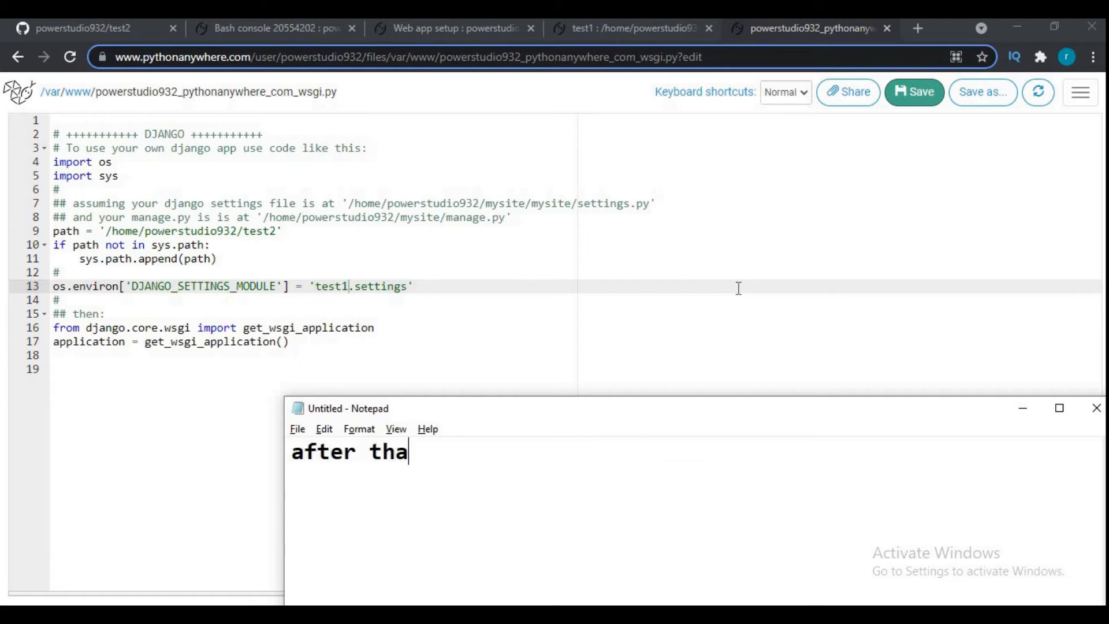
{"action": "type", "text": "t save it and reload it."}
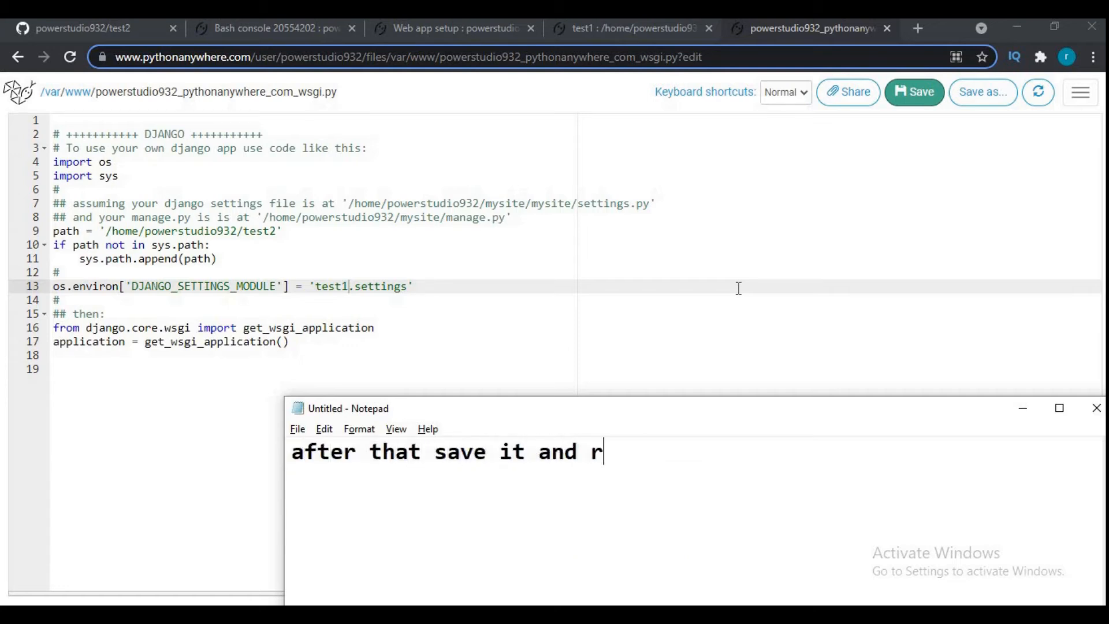
{"action": "key", "text": "Return"}
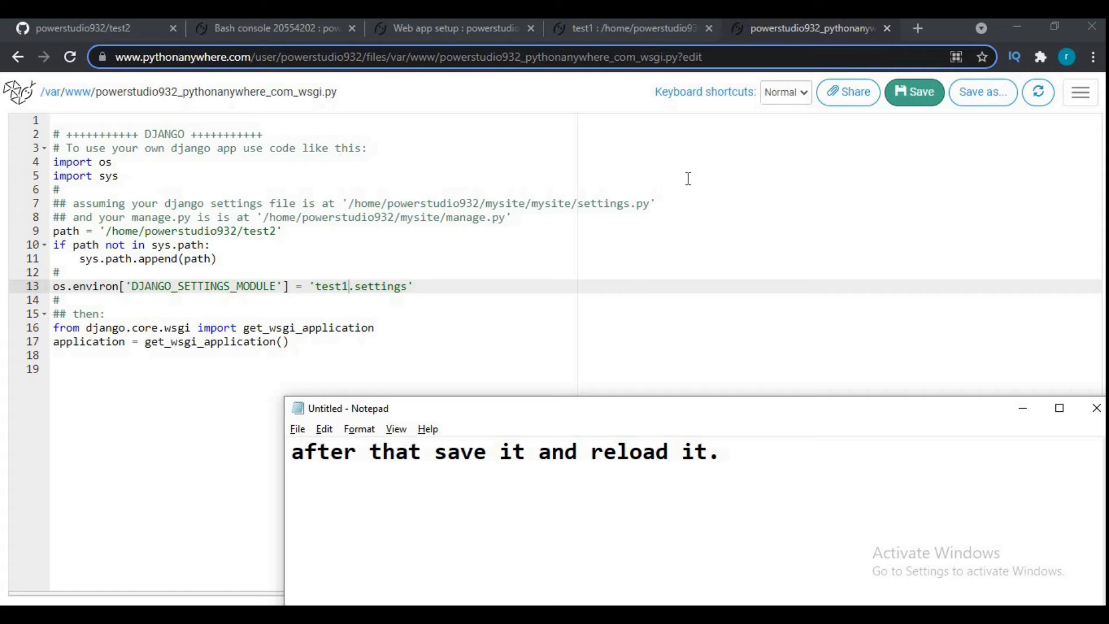
- Close the WSGI file's browser tab and open the PythonAnywhere Databases page in place of the test1 directory listing
{"action": "left_click", "coordinate": [614, 27]}
{"action": "left_click", "coordinate": [887, 28]}
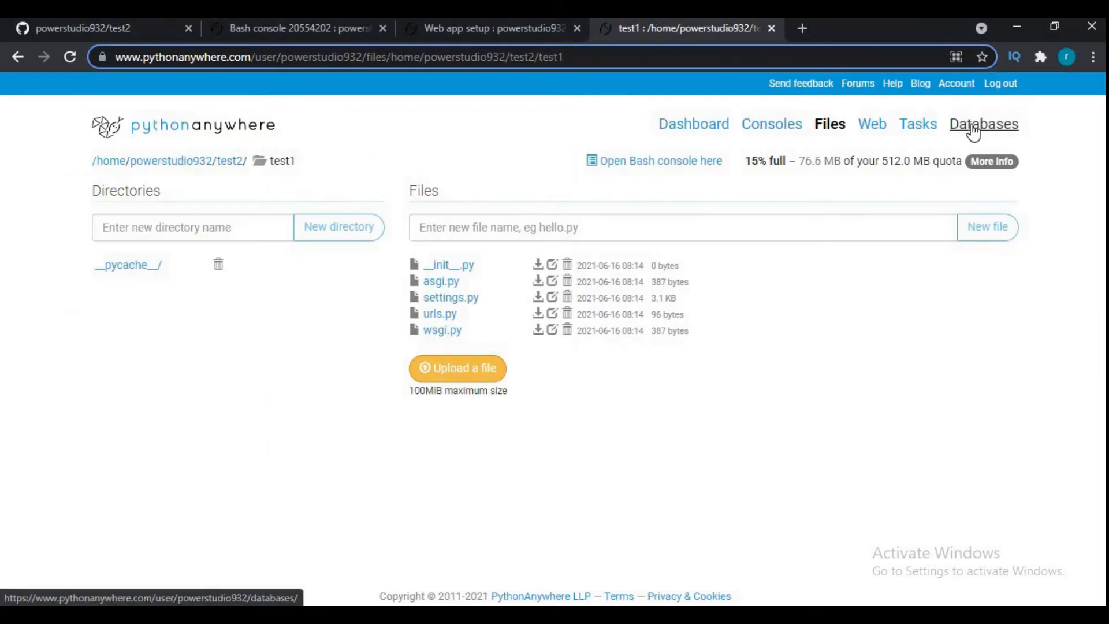
{"action": "left_click", "coordinate": [971, 128]}
- Move the Notepad window off the MySQL form and add "now go to database" and "and create new database" on separate lines
{"action": "key", "text": "alt+Tab"}
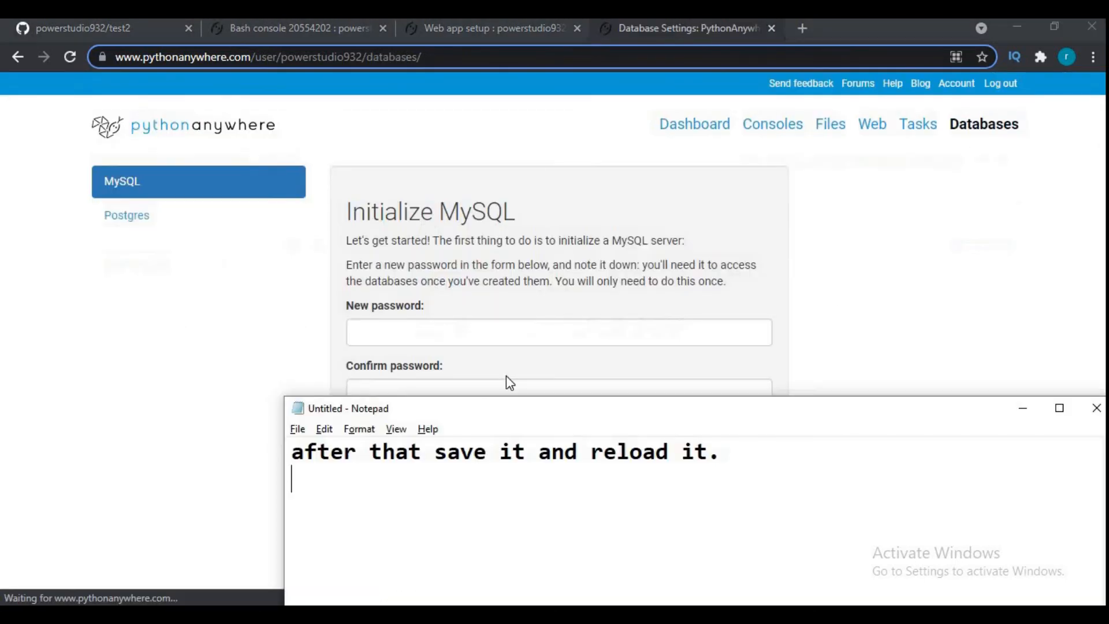
{"action": "left_click_drag", "start_coordinate": [566, 413], "coordinate": [880, 227]}
{"action": "type", "text": "now"}
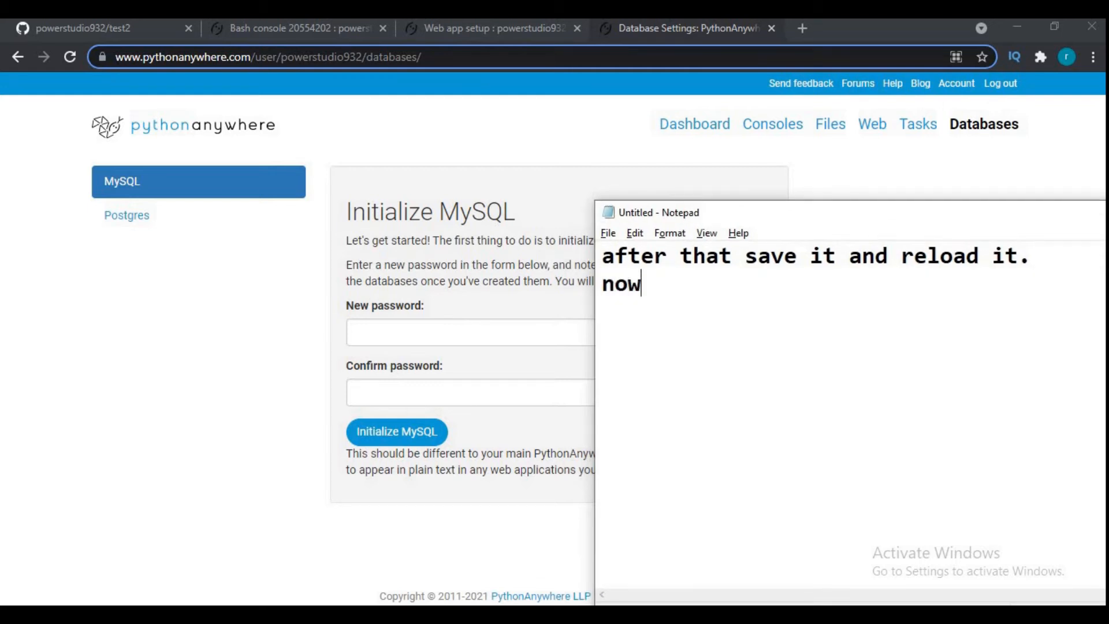
{"action": "type", "text": " go to database"}
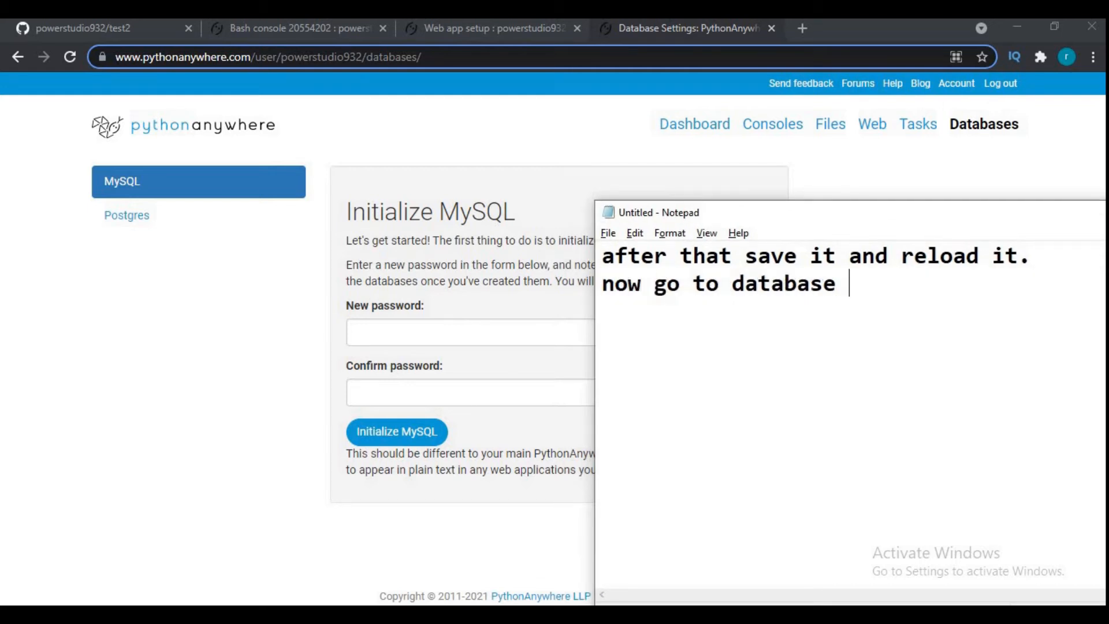
{"action": "key", "text": "Return"}
{"action": "type", "text": "and cre"}
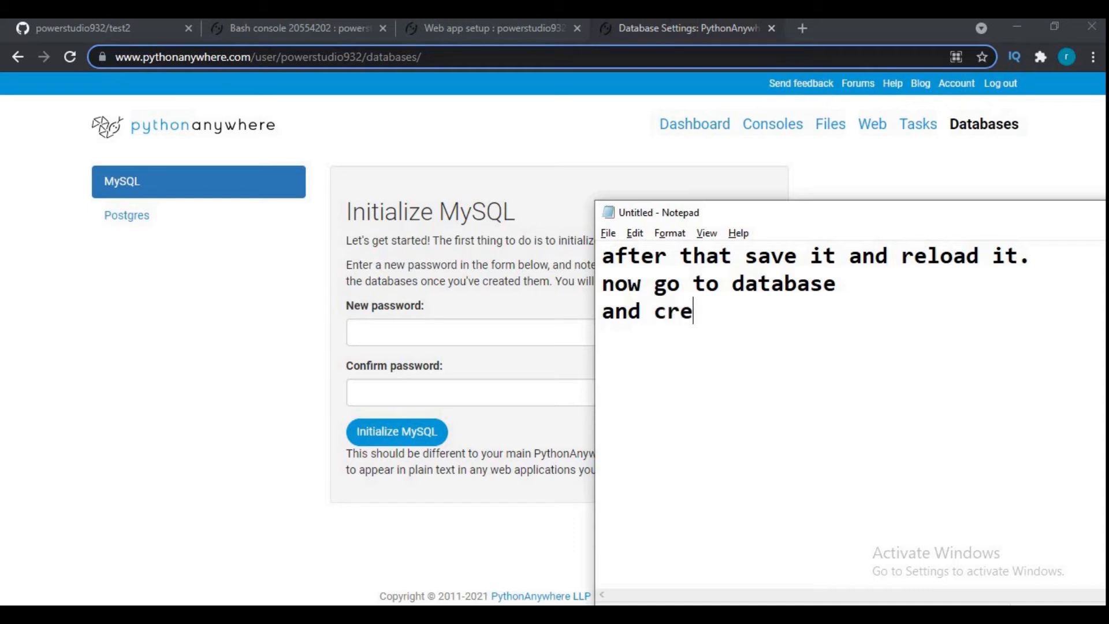
{"action": "type", "text": "ate new "}
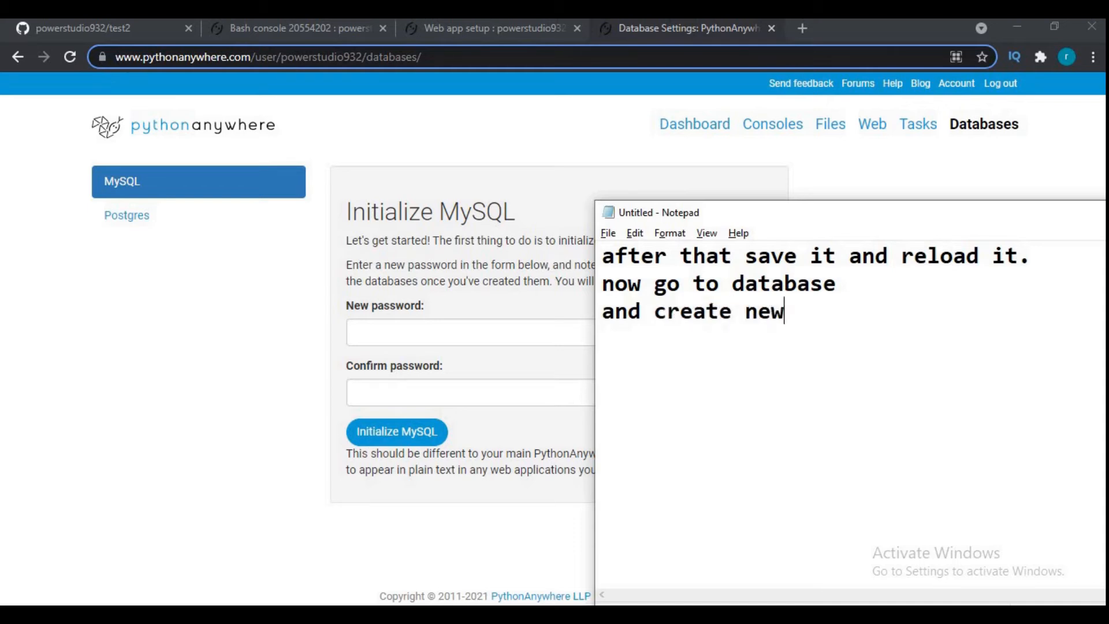
{"action": "type", "text": "database"}
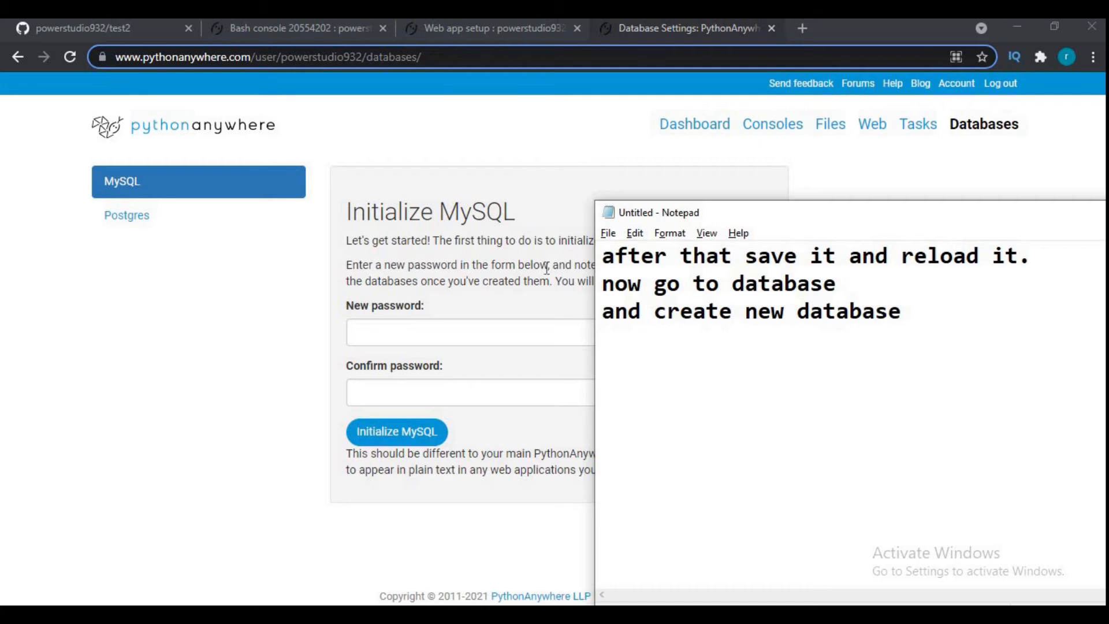
- Enter and confirm a new MySQL password on the Databases page and initialize the MySQL server
{"action": "left_click", "coordinate": [426, 337]}
{"action": "type", "text": "•"}
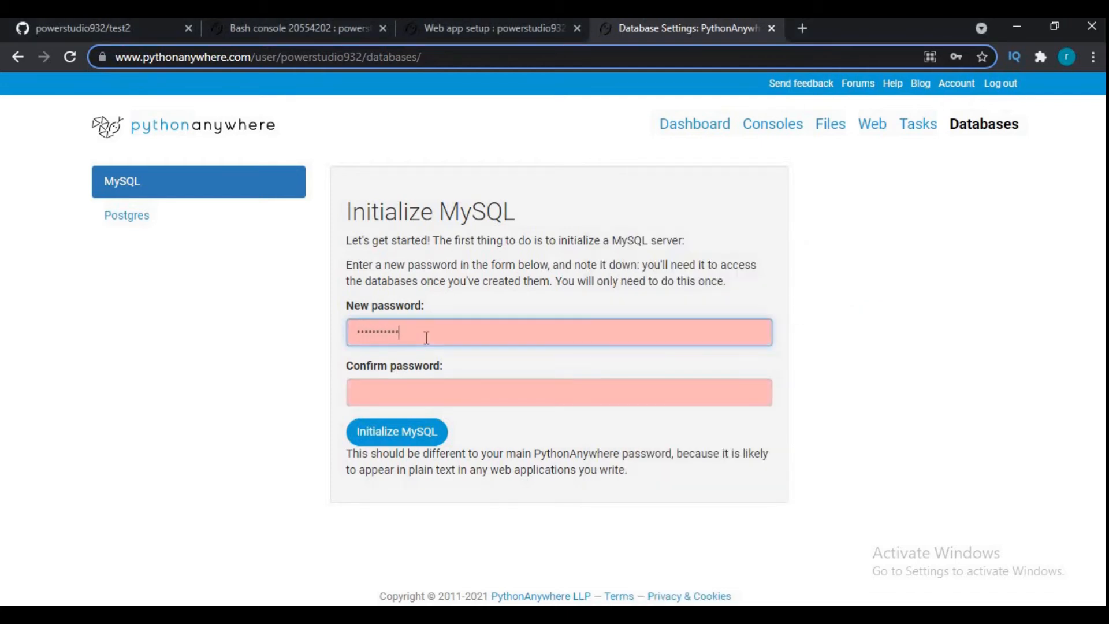
{"action": "key", "text": "Tab"}
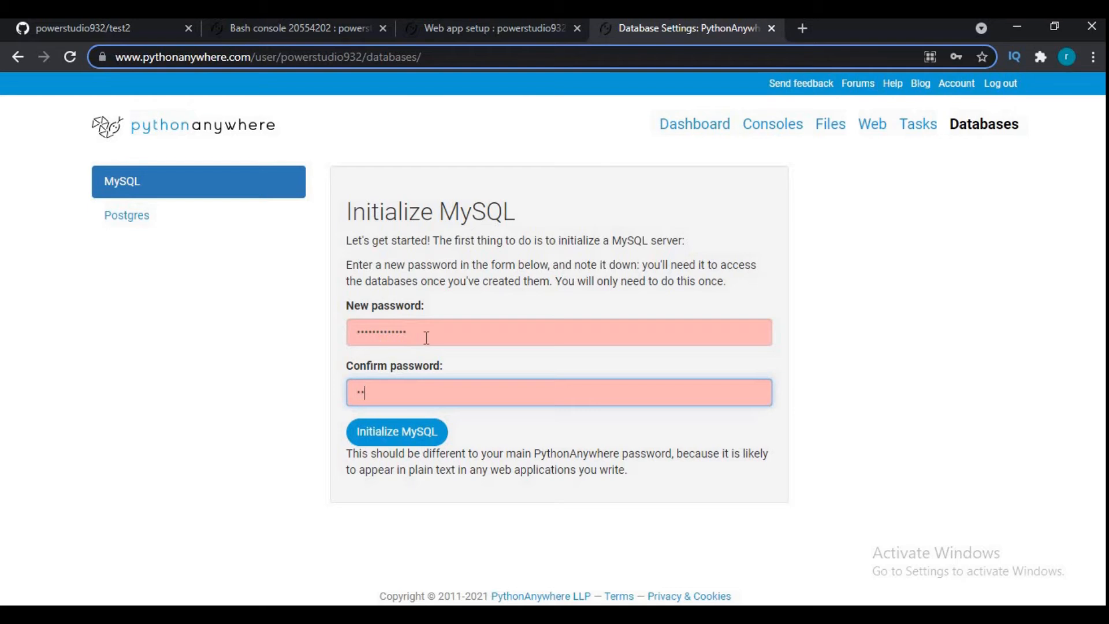
{"action": "type", "text": "•••••••••••••"}
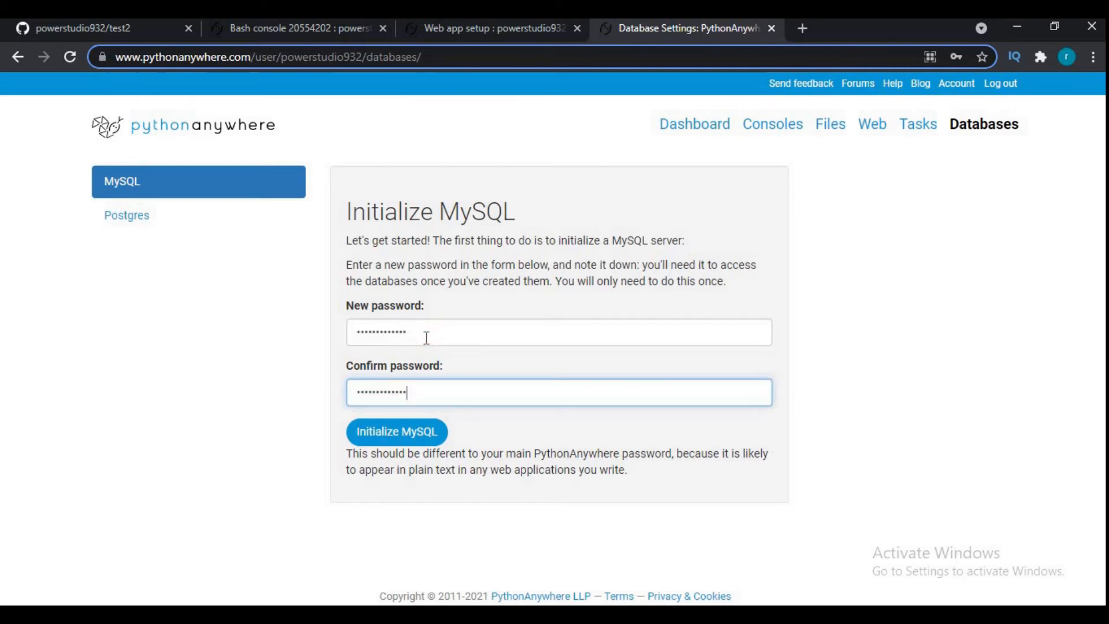
{"action": "left_click", "coordinate": [402, 432]}
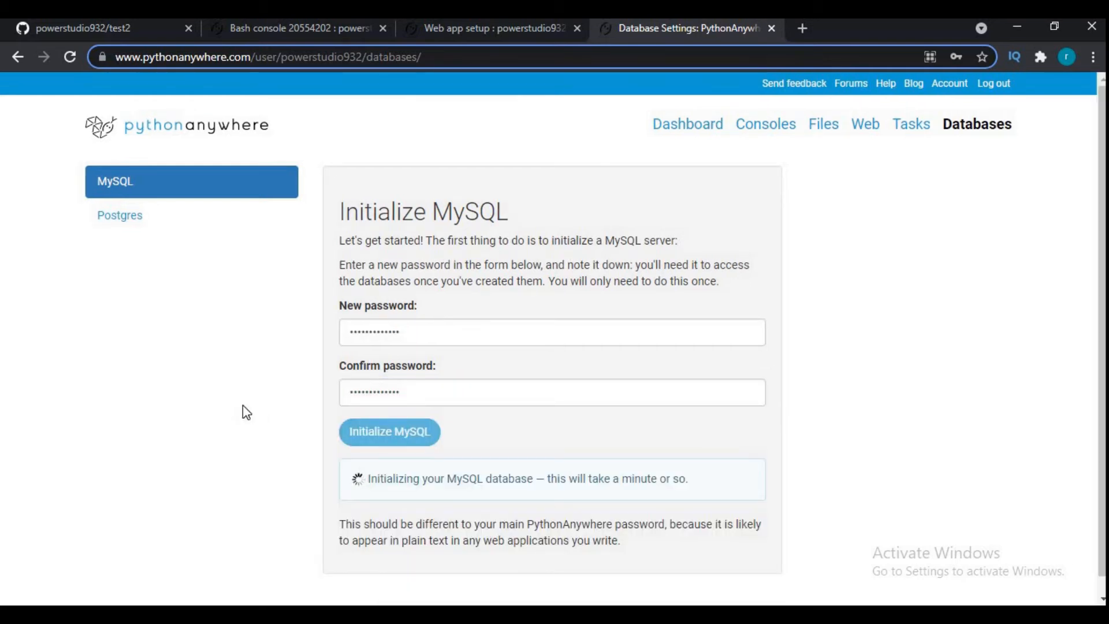
- Switch to Notepad and add the line "it may take some time" to the note
{"action": "key", "text": "alt+Tab"}
{"action": "type", "text": "it ma"}
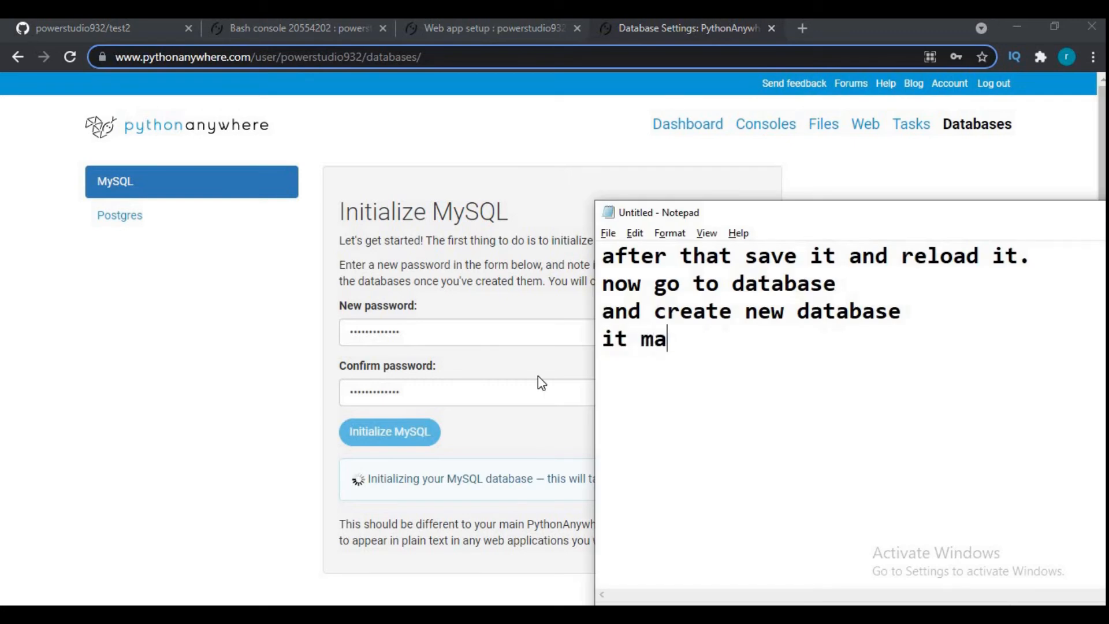
{"action": "type", "text": "y take some time"}
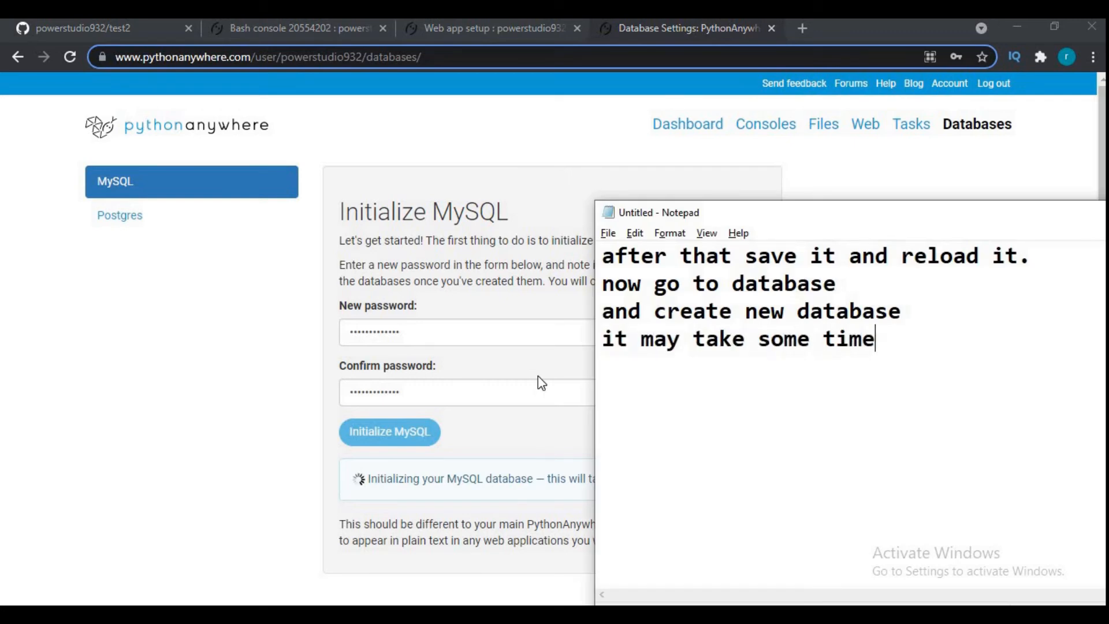
{"action": "key", "text": "Return"}
- Bring up the already open Web app setup page in the browser and close the duplicate Web page tab
{"action": "right_click", "coordinate": [869, 123]}
{"action": "left_click", "coordinate": [874, 132]}
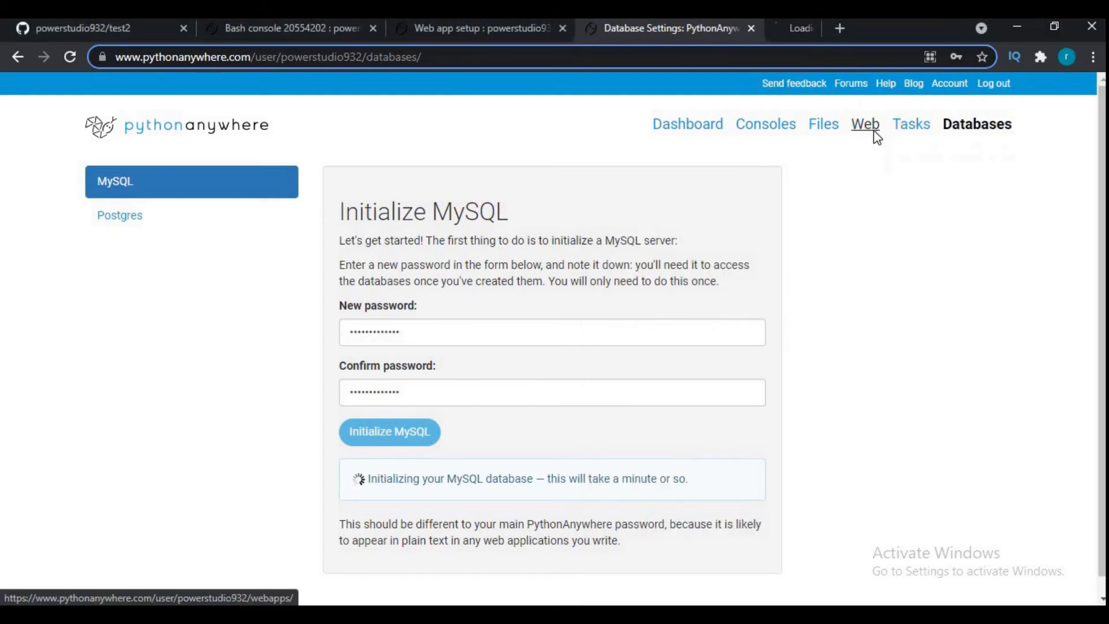
{"action": "left_click", "coordinate": [484, 30]}
{"action": "left_click", "coordinate": [887, 29]}
- Switch to Notepad and add "you need to allow this domain to run" and "on your settings." on separate lines
{"action": "key", "text": "alt+Tab"}
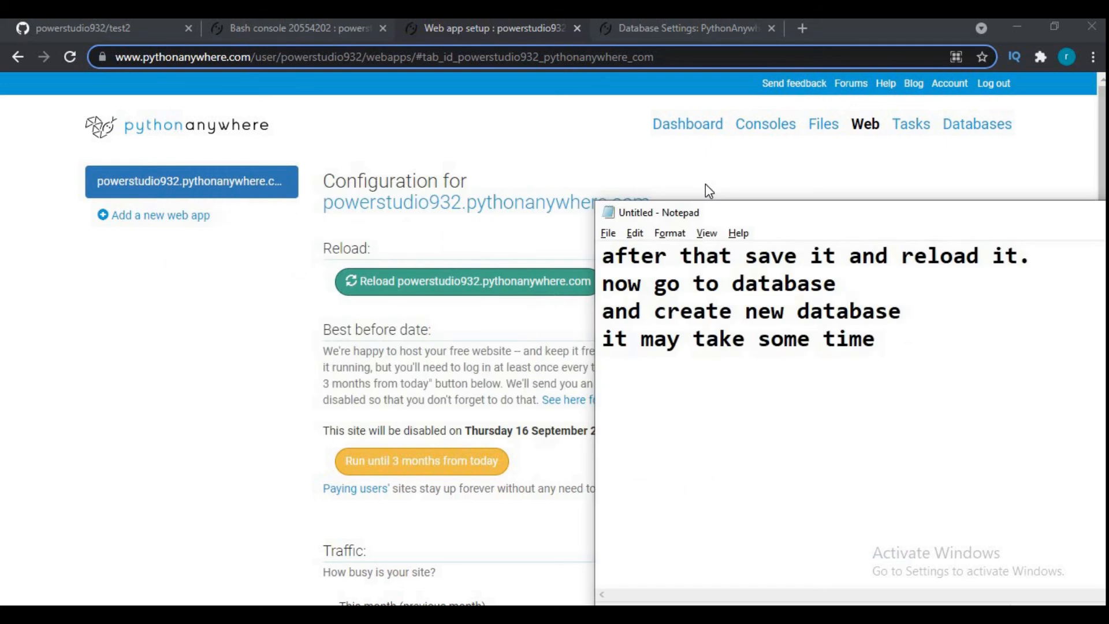
{"action": "type", "text": "you need to "}
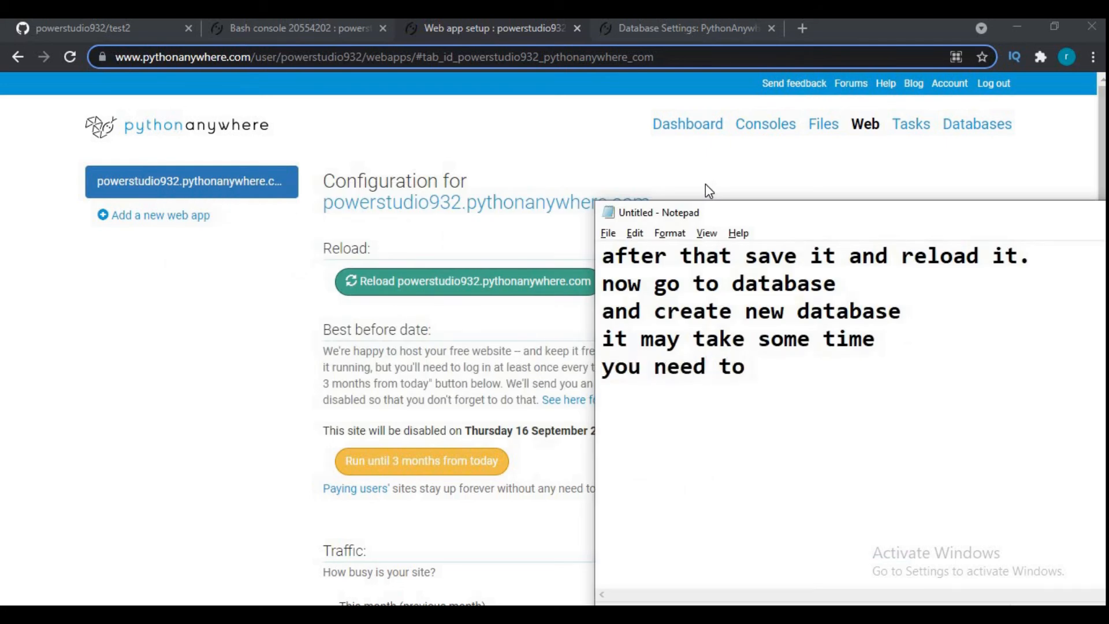
{"action": "type", "text": "chan"}
{"action": "key", "text": "BackSpace"}
{"action": "key", "text": "BackSpace"}
{"action": "key", "text": "BackSpace"}
{"action": "key", "text": "BackSpace"}
{"action": "type", "text": "allow "}
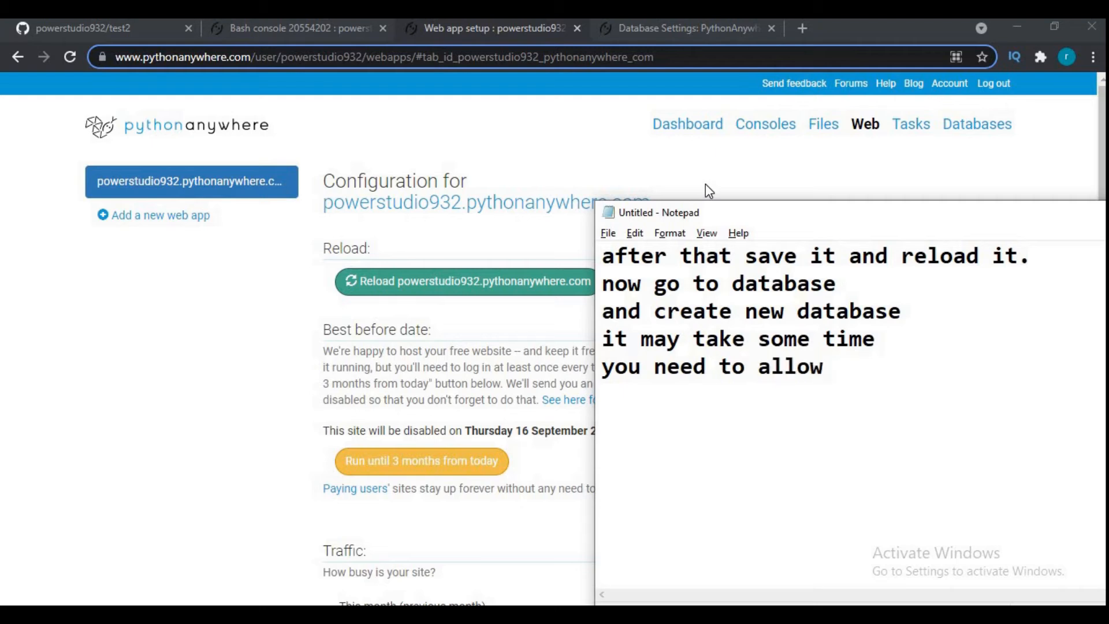
{"action": "type", "text": "this domain to run"}
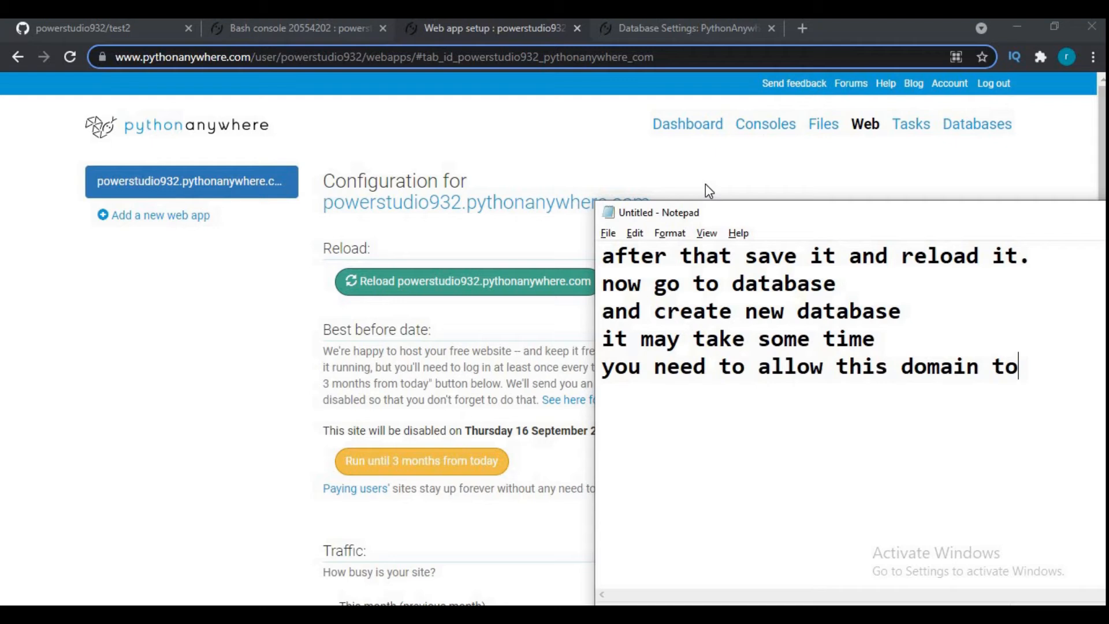
{"action": "key", "text": "Return"}
{"action": "type", "text": "on your set"}
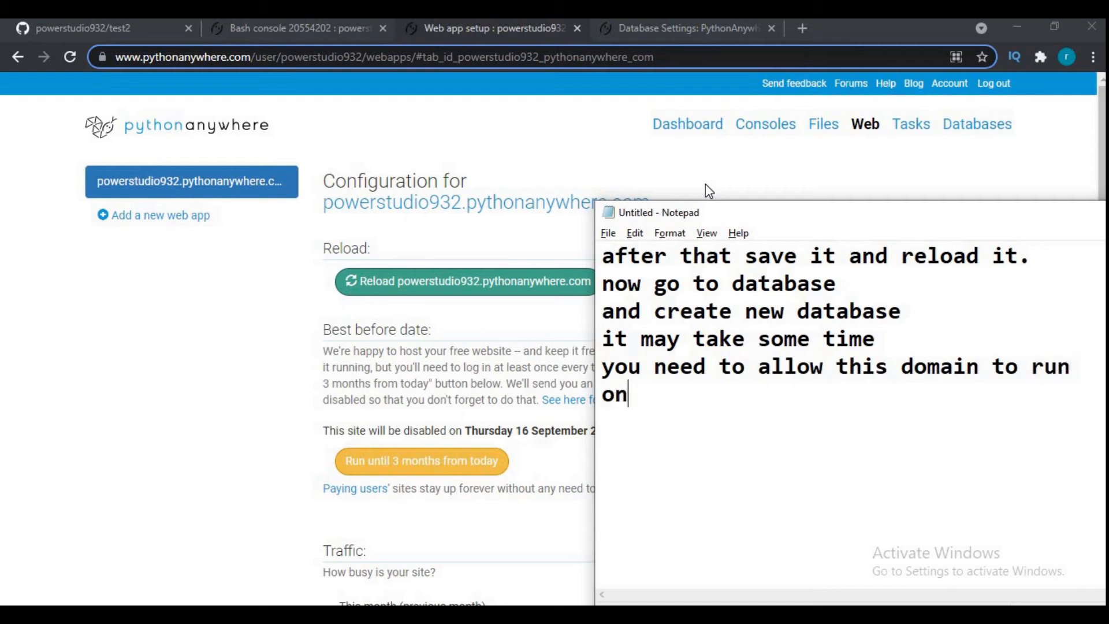
{"action": "type", "text": "tings"}
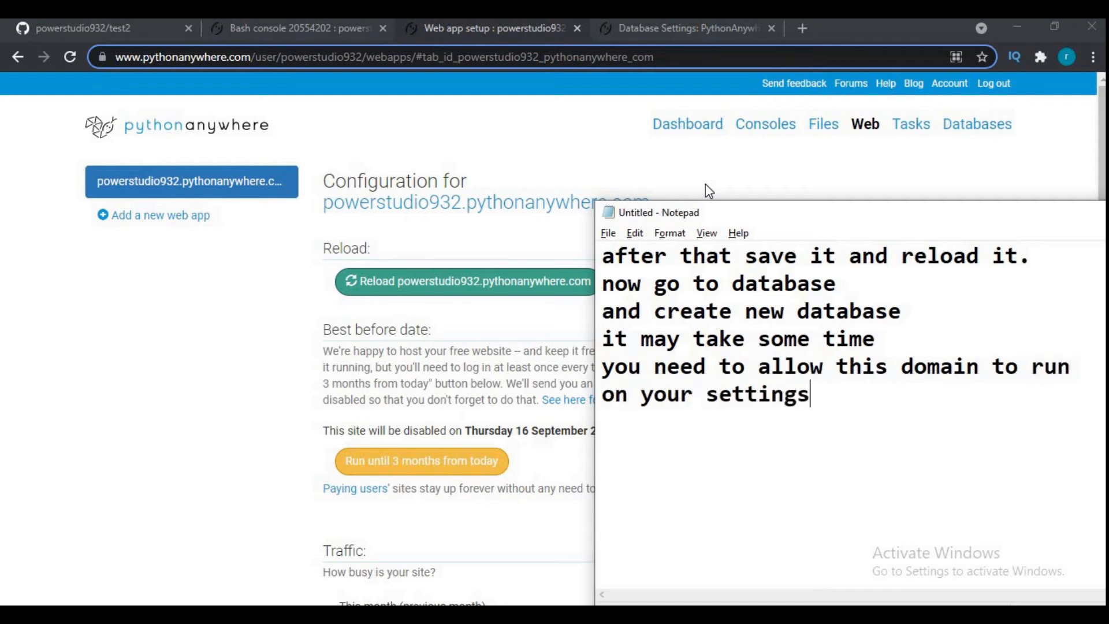
{"action": "type", "text": "."}
{"action": "key", "text": "Return"}
- Select the web app's domain name in its configuration heading, and open settings.py from the test2/test1 directory on the Files page
{"action": "left_click", "coordinate": [668, 191]}
{"action": "left_click_drag", "start_coordinate": [650, 204], "coordinate": [330, 213]}
{"action": "key", "text": "ctrl+c"}
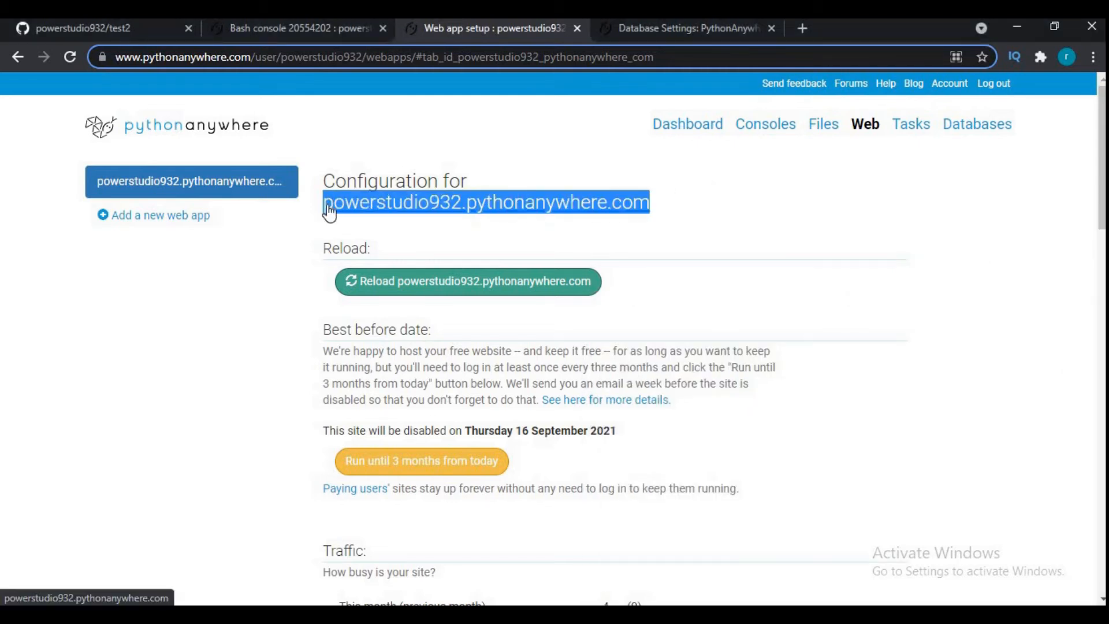
{"action": "left_click", "coordinate": [824, 126]}
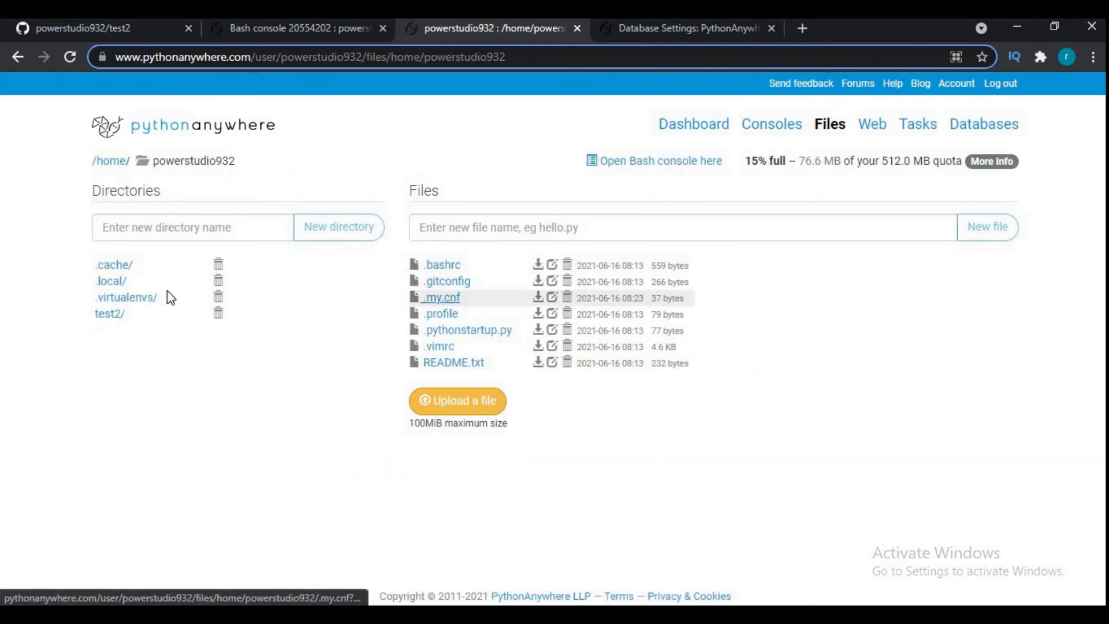
{"action": "left_click", "coordinate": [116, 314]}
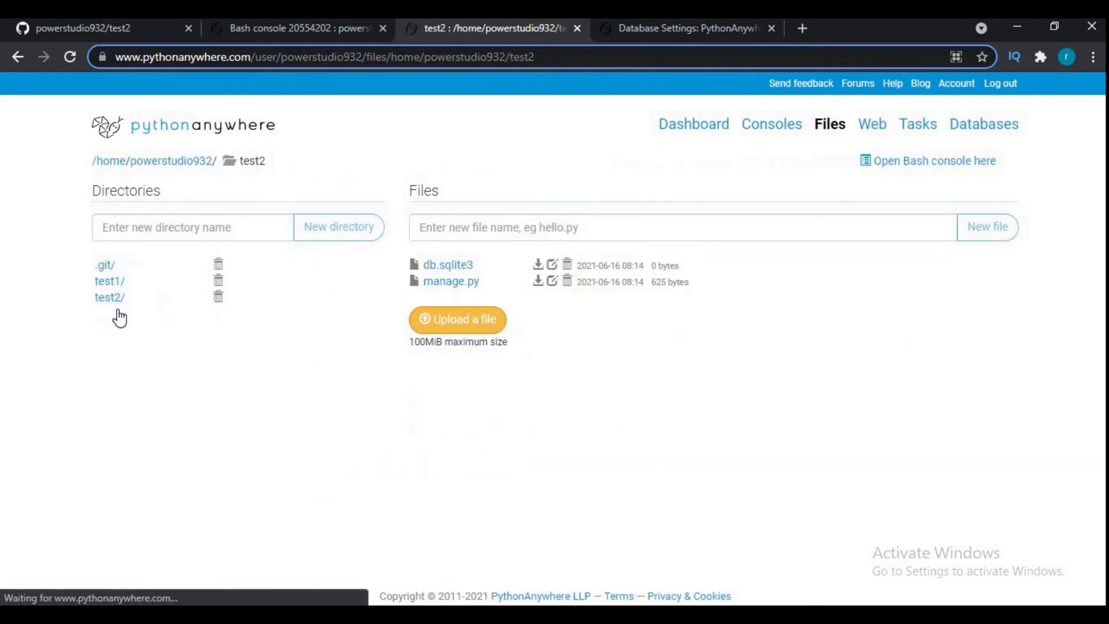
{"action": "left_click", "coordinate": [114, 283]}
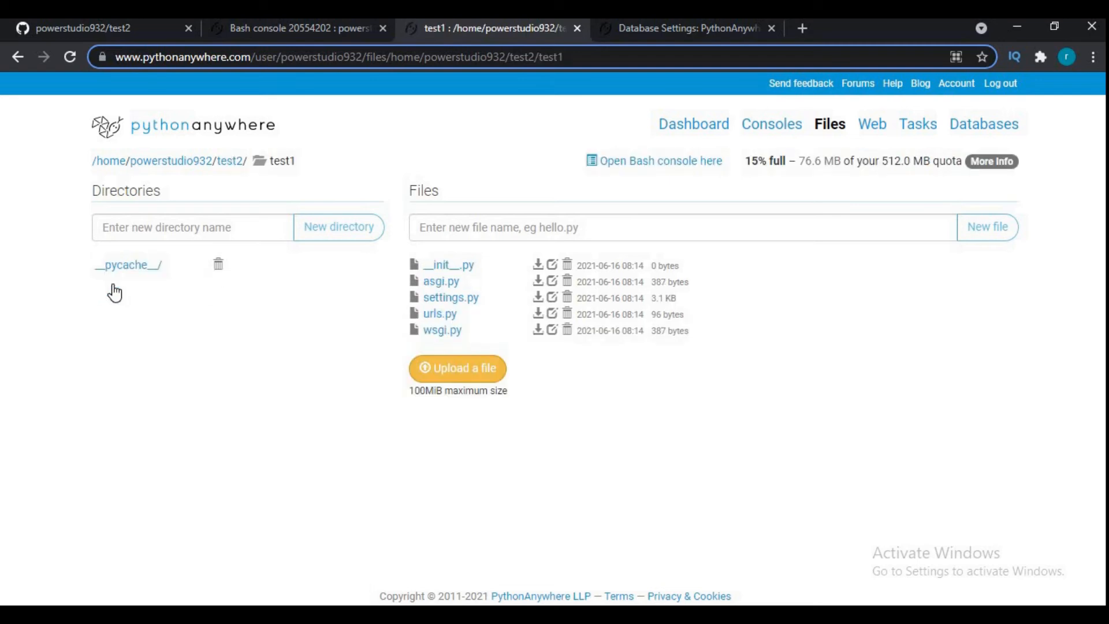
{"action": "left_click", "coordinate": [439, 304]}
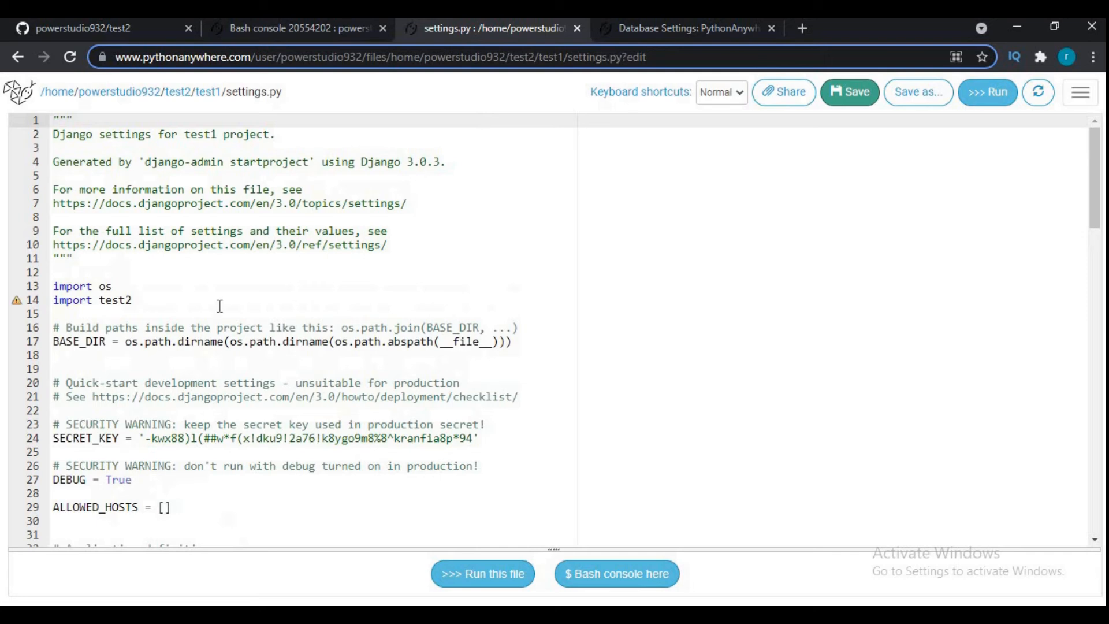
{"action": "scroll", "coordinate": [220, 306], "scroll_direction": "down", "scroll_amount": 2}
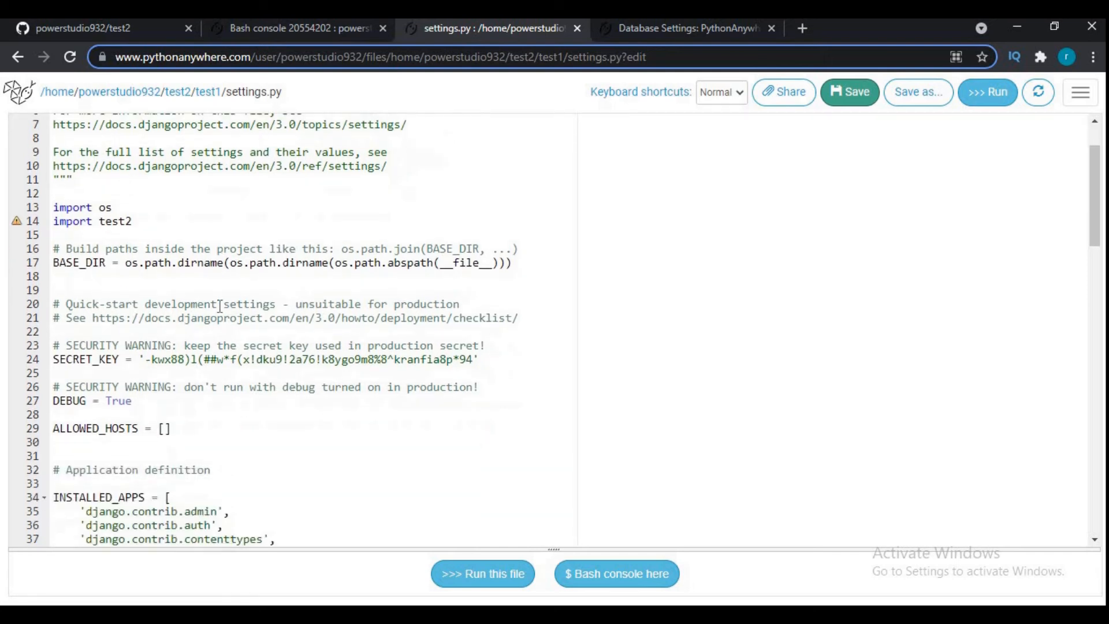
- Add the copied pythonanywhere.com domain of the web app as a quoted entry in ALLOWED_HOSTS, then save settings.py and reload the web app
{"action": "left_click", "coordinate": [165, 428]}
{"action": "type", "text": "'"}
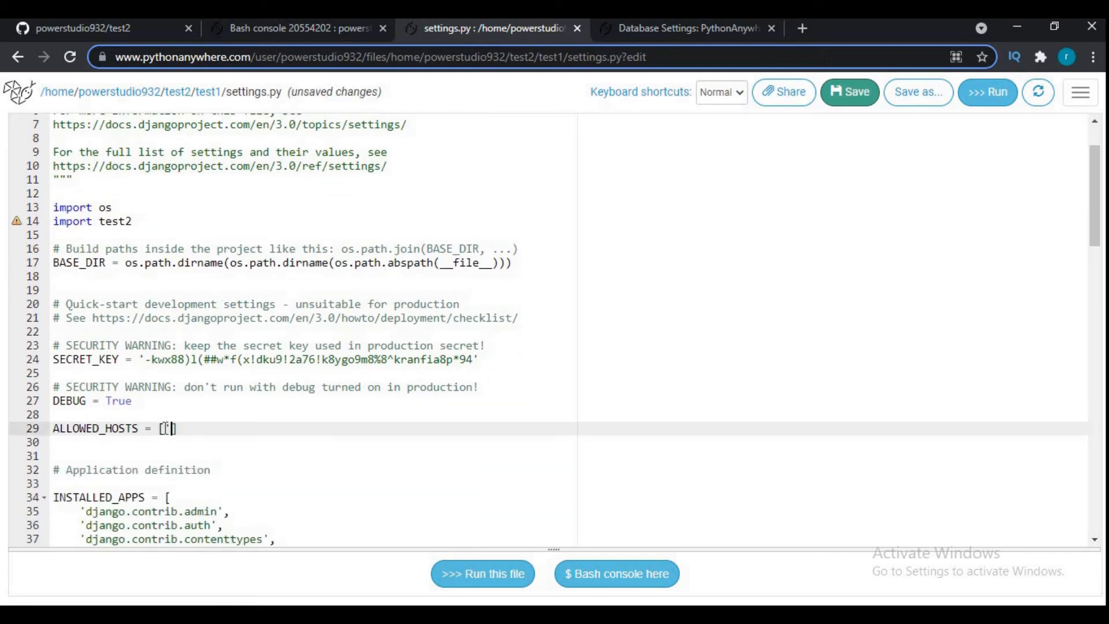
{"action": "key", "text": "ctrl+v"}
{"action": "key", "text": "Right"}
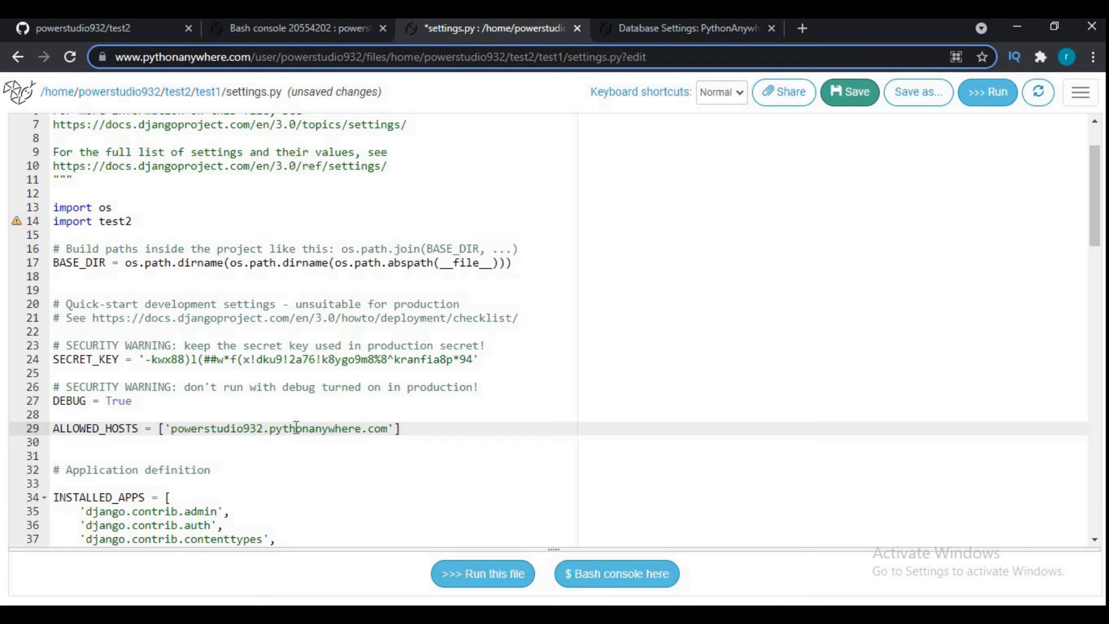
{"action": "left_click", "coordinate": [868, 96]}
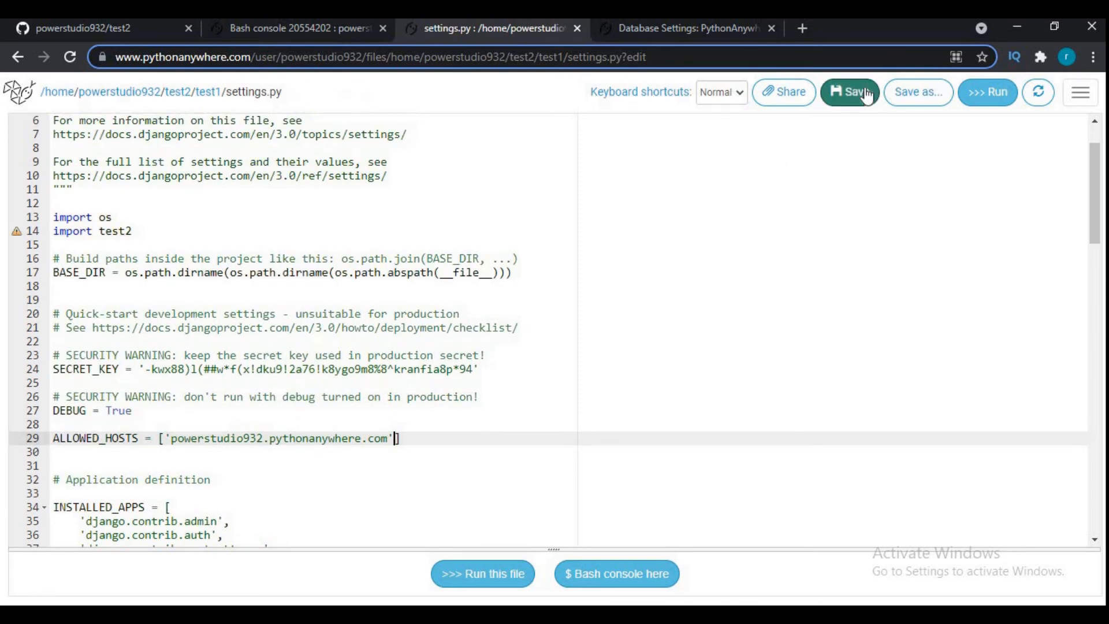
{"action": "left_click", "coordinate": [1038, 93]}
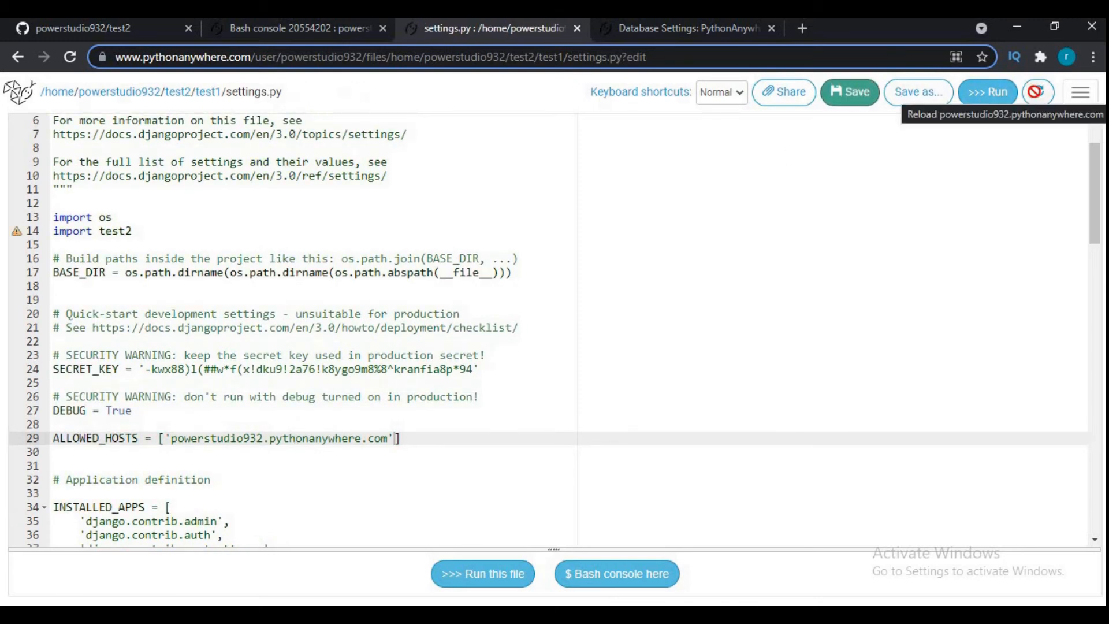
- Bring up the MySQL database creation form, then switch to Notepad and replace the whole note with "your database is ready"
{"action": "left_click", "coordinate": [705, 22]}
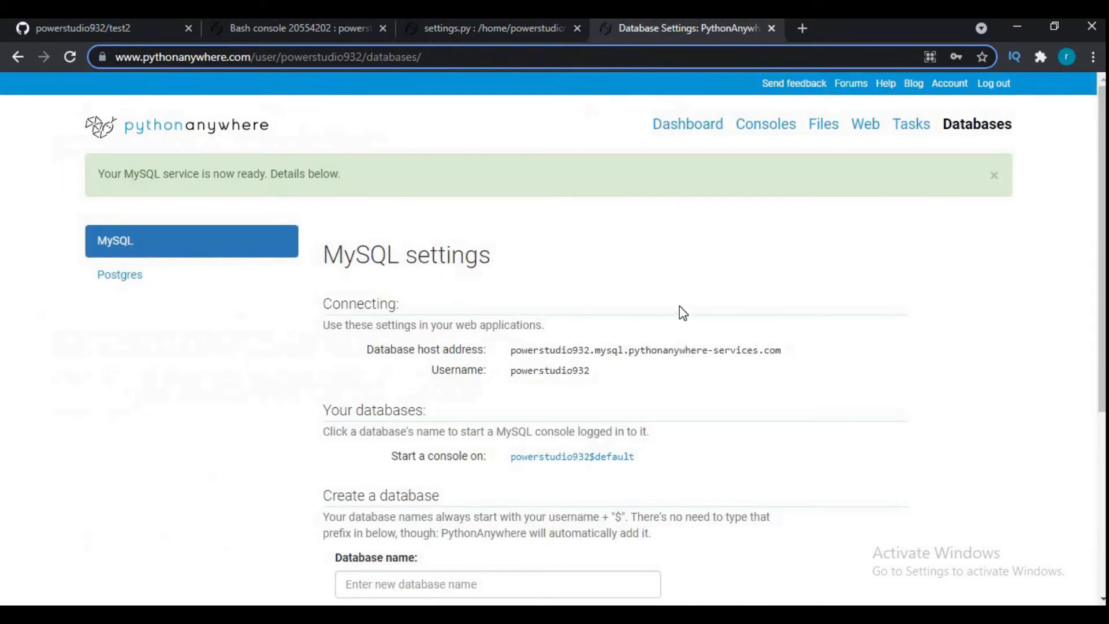
{"action": "scroll", "coordinate": [681, 312], "scroll_direction": "down", "scroll_amount": 2}
{"action": "scroll", "coordinate": [472, 399], "scroll_direction": "down", "scroll_amount": 1}
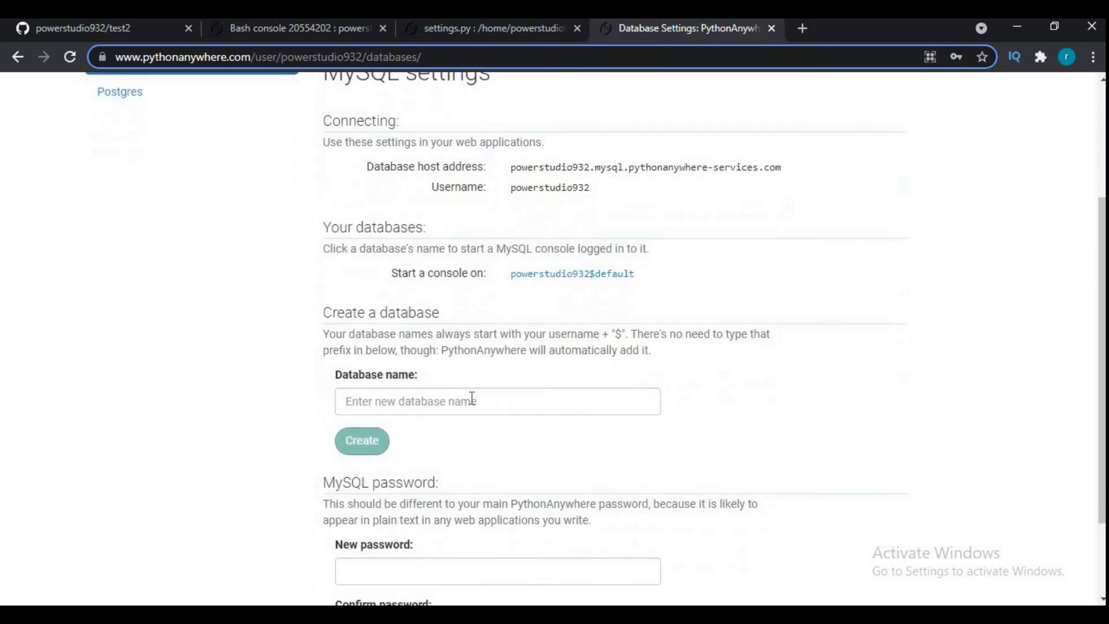
{"action": "key", "text": "alt+Tab"}
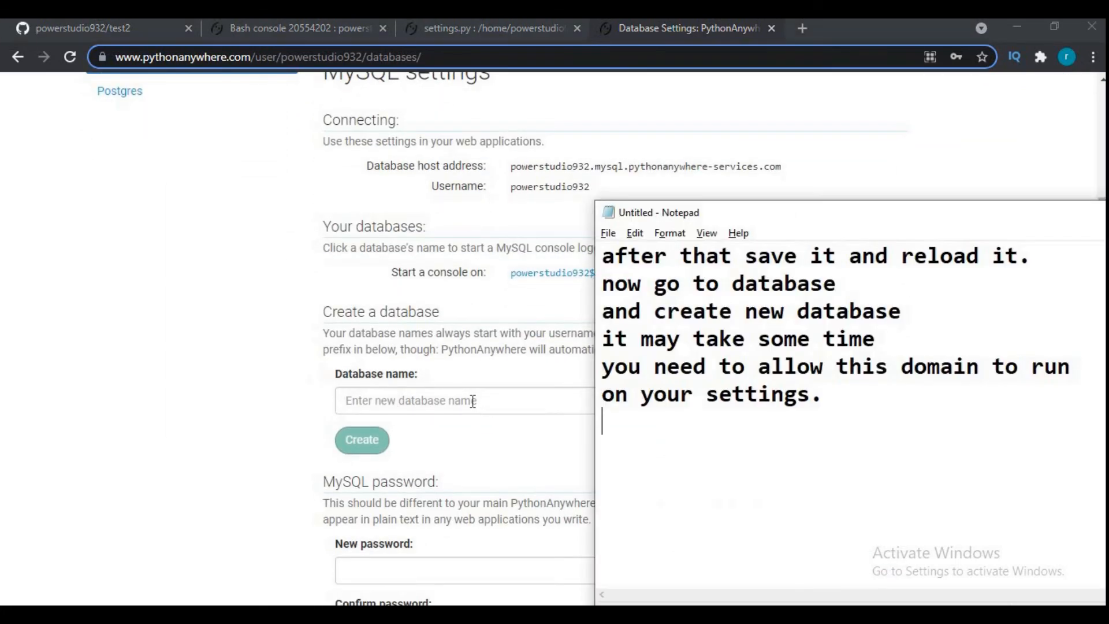
{"action": "key", "text": "ctrl+a"}
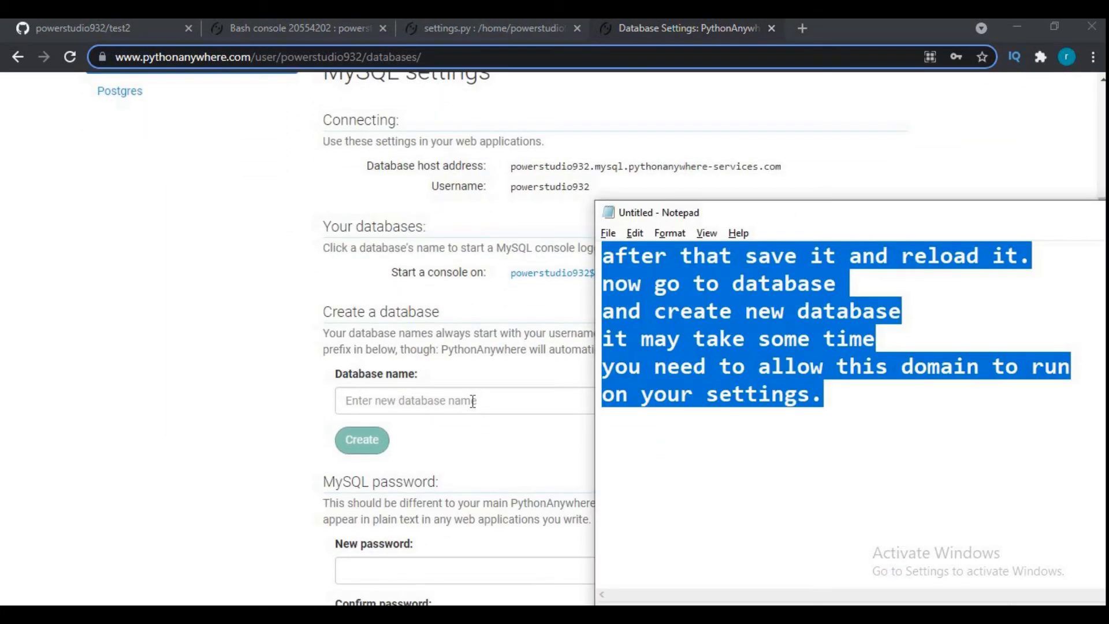
{"action": "type", "text": "your databse"}
{"action": "key", "text": "BackSpace"}
{"action": "key", "text": "BackSpace"}
{"action": "type", "text": "ase is read"}
{"action": "type", "text": "y "}
{"action": "type", "text": "type "}
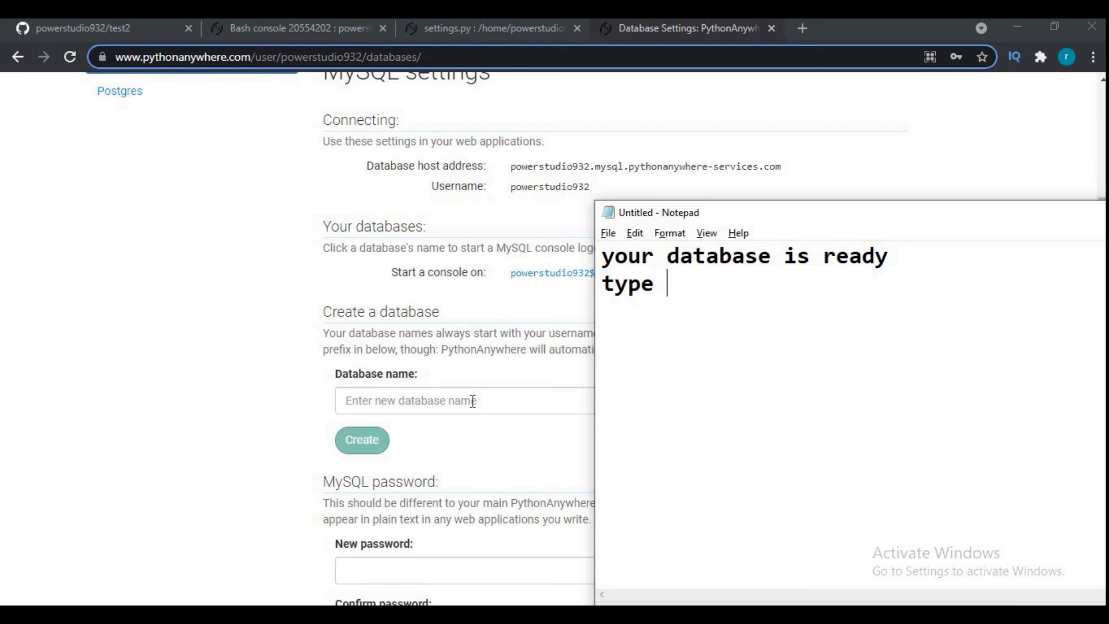
{"action": "type", "text": "databse name and password to"}
- Add "type databse name and password to" and "create it" on separate lines of the note
{"action": "key", "text": "Return"}
{"action": "type", "text": "create it"}
{"action": "key", "text": "Return"}
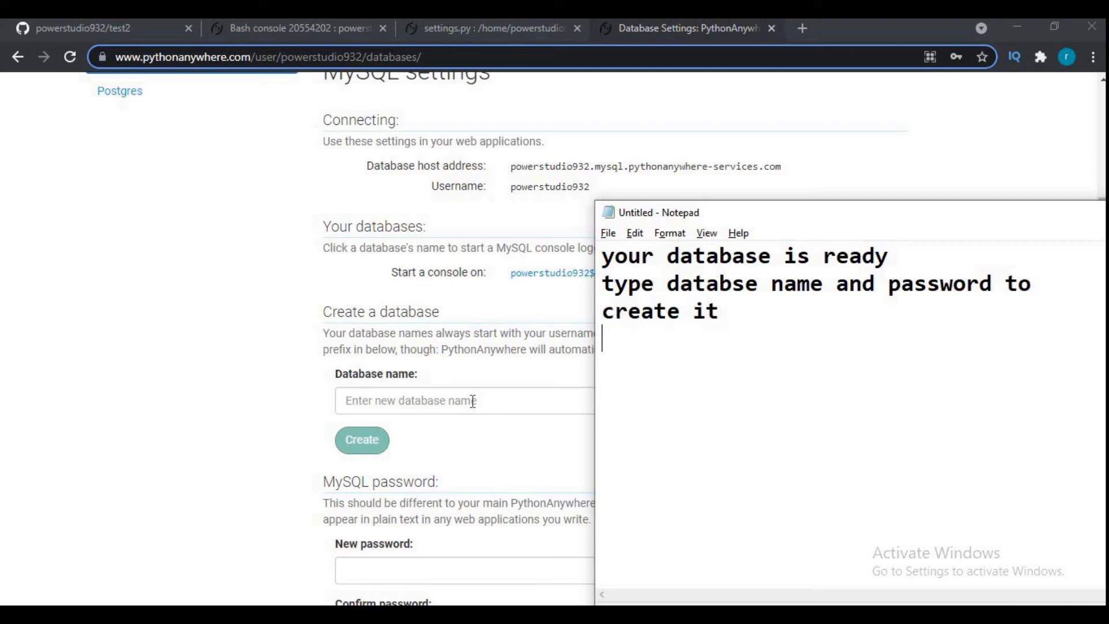
- Switch back to the browser and create a new MySQL database named testt
{"action": "left_click", "coordinate": [464, 405]}
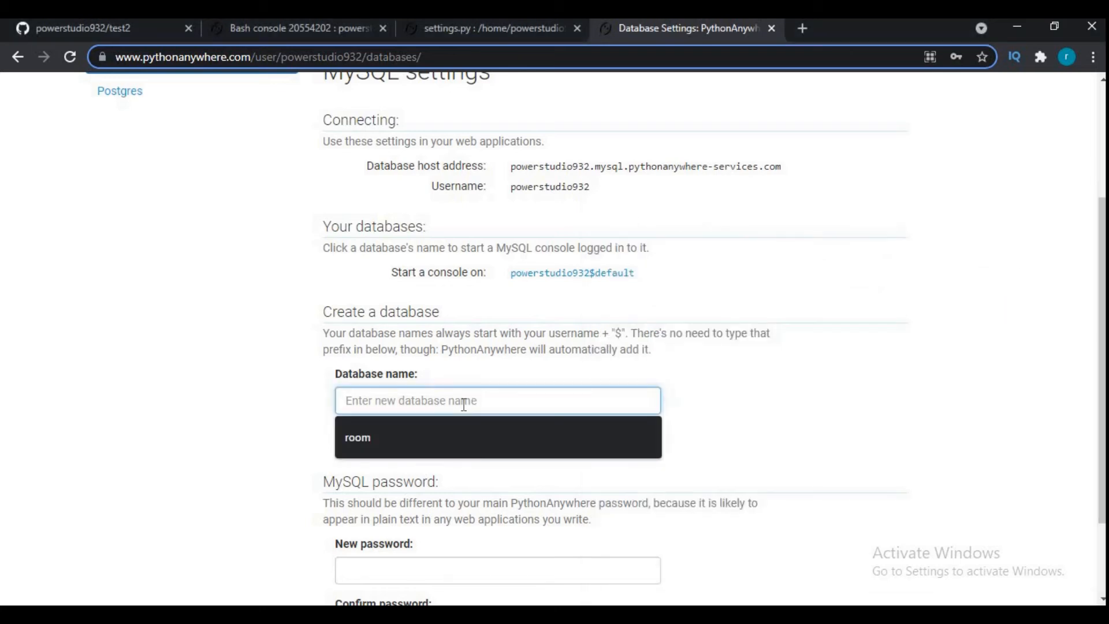
{"action": "type", "text": "testt"}
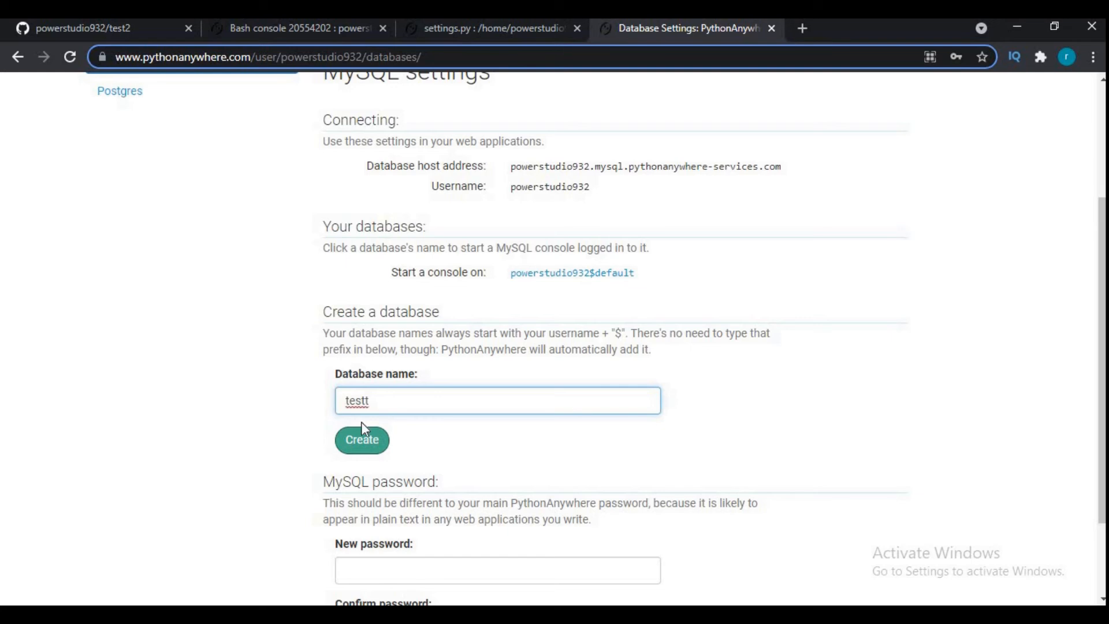
{"action": "left_click", "coordinate": [362, 439]}
- Try to enter a new MySQL password and begin its confirmation
{"action": "scroll", "coordinate": [219, 410], "scroll_direction": "down", "scroll_amount": 2}
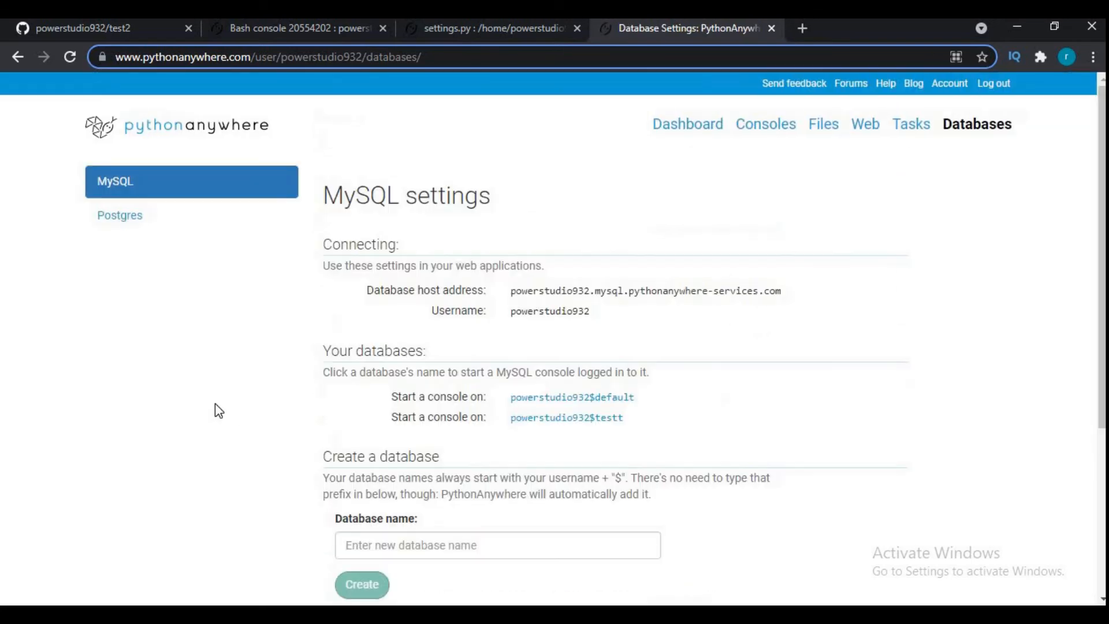
{"action": "left_click", "coordinate": [429, 461]}
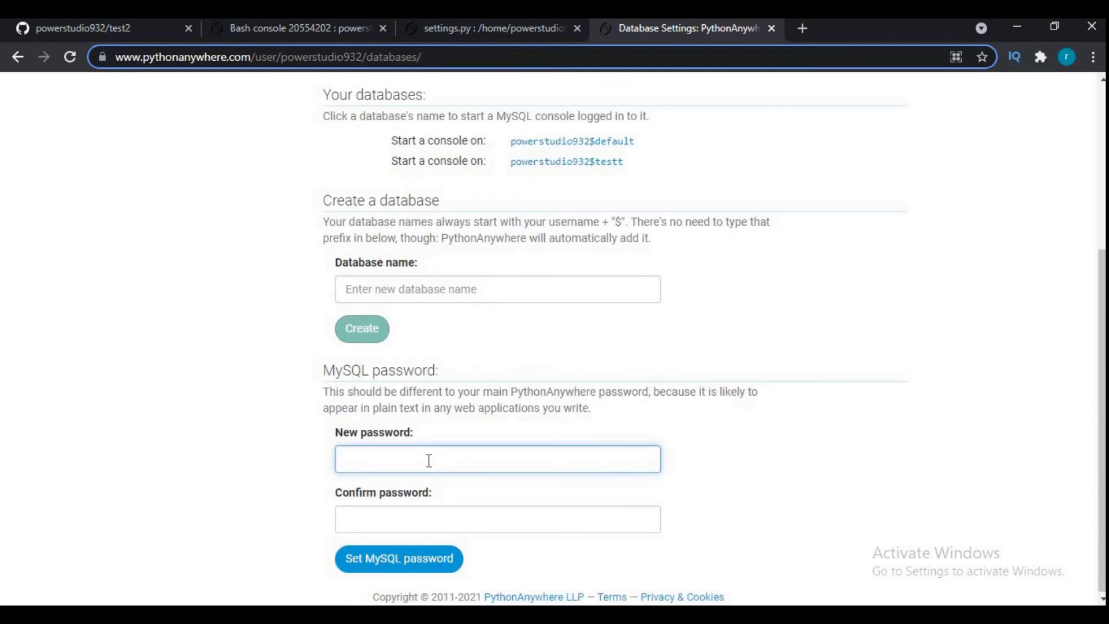
{"action": "type", "text": "•••••••••••"}
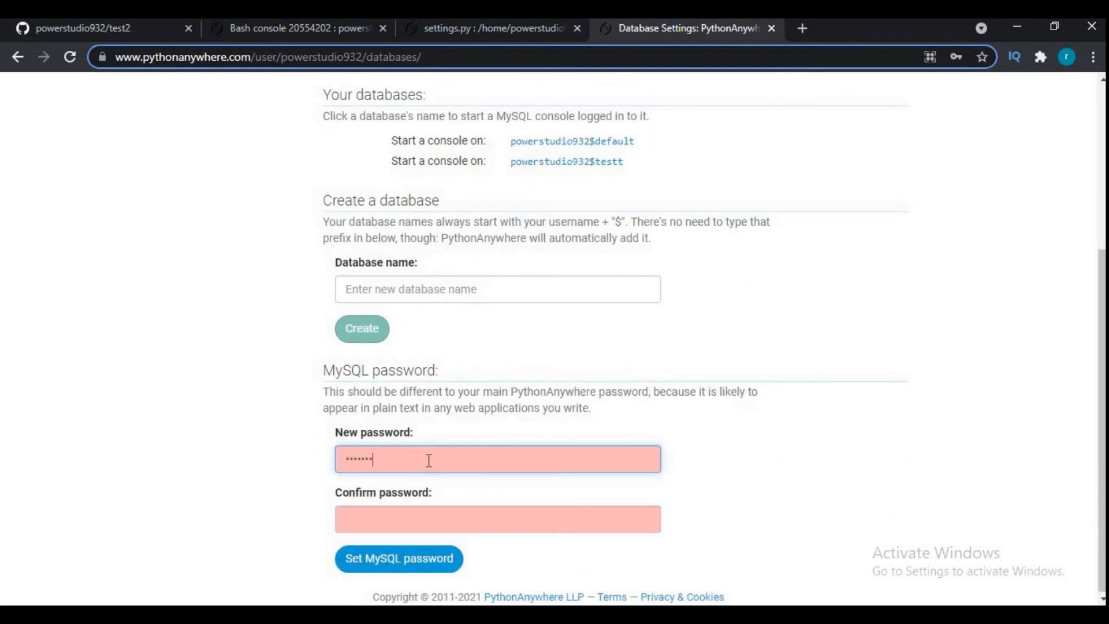
{"action": "type", "text": "•"}
{"action": "key", "text": "Tab"}
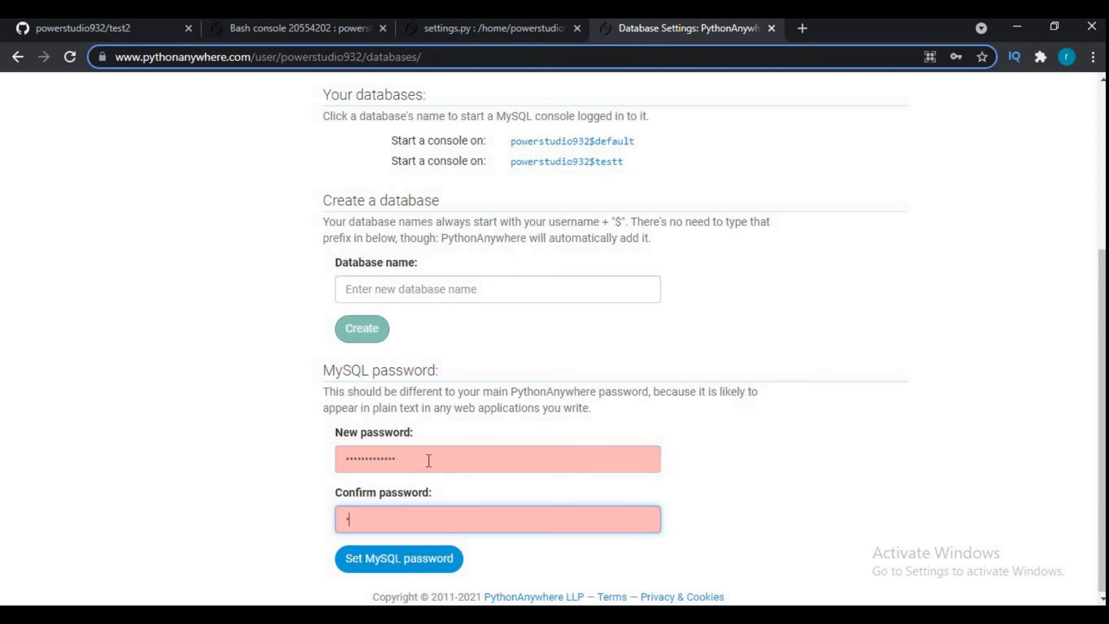
- Clear and re-enter the new MySQL password with its confirmation, and set it as the MySQL password
{"action": "left_click", "coordinate": [429, 460]}
{"action": "key", "text": "ctrl+a"}
{"action": "key", "text": "BackSpace"}
{"action": "type", "text": "••••"}
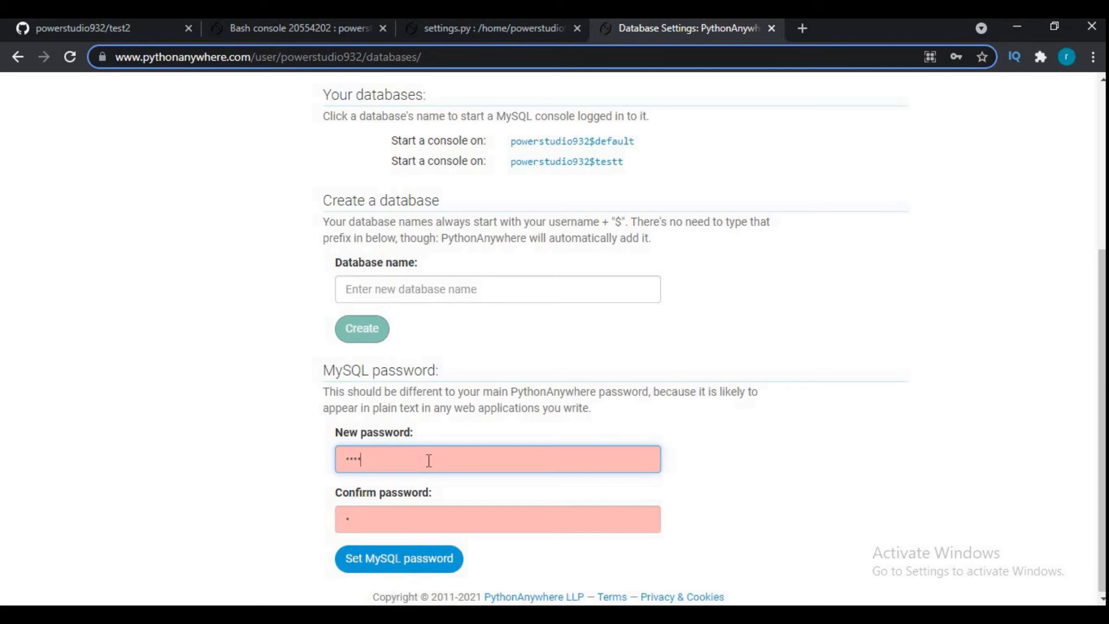
{"action": "type", "text": "•••••"}
{"action": "left_click", "coordinate": [422, 556]}
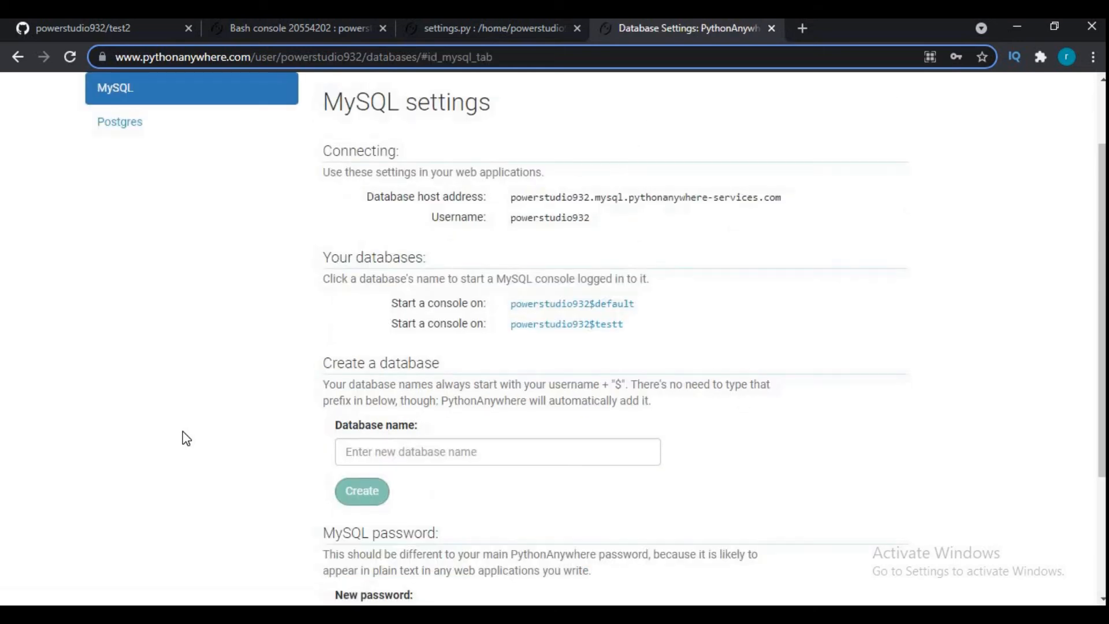
- Start a MySQL console on the testt database
{"action": "scroll", "coordinate": [186, 438], "scroll_direction": "up", "scroll_amount": 2}
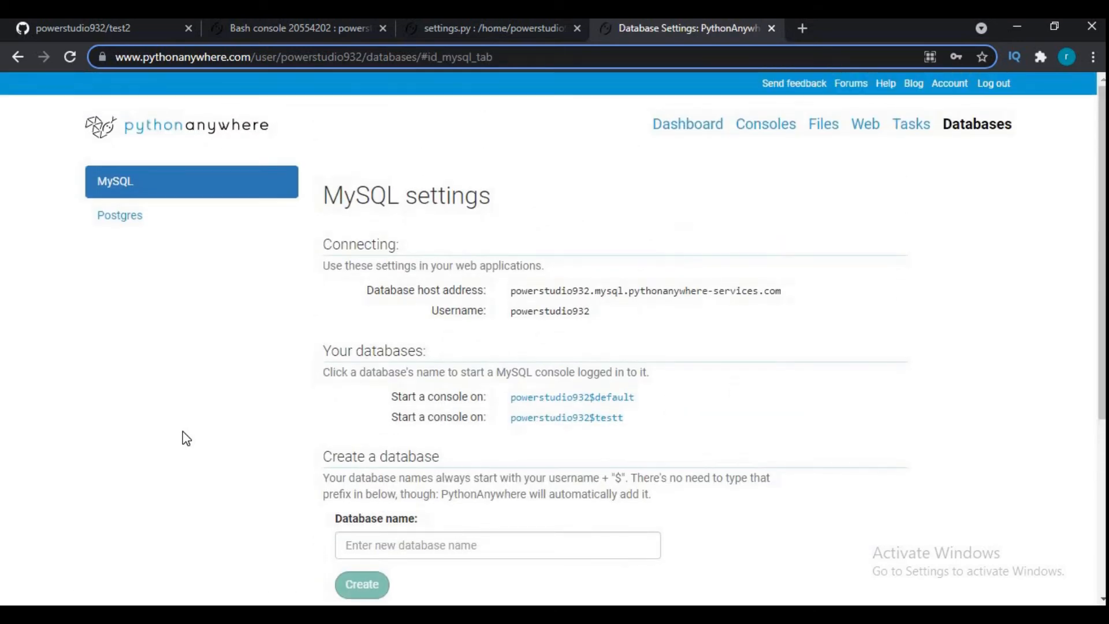
{"action": "left_click", "coordinate": [536, 421]}
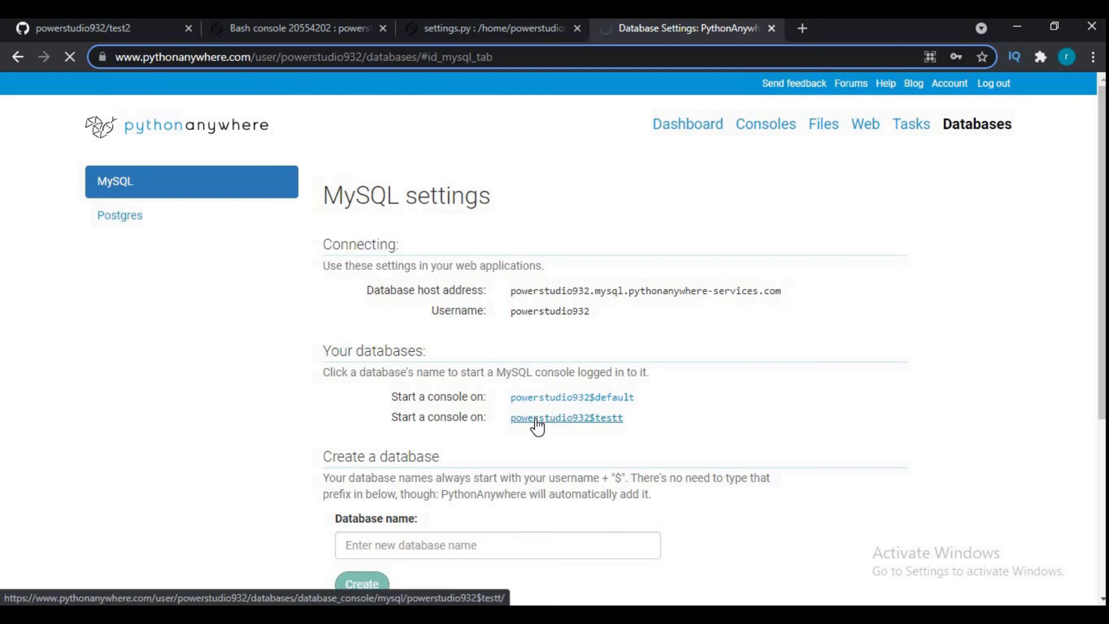
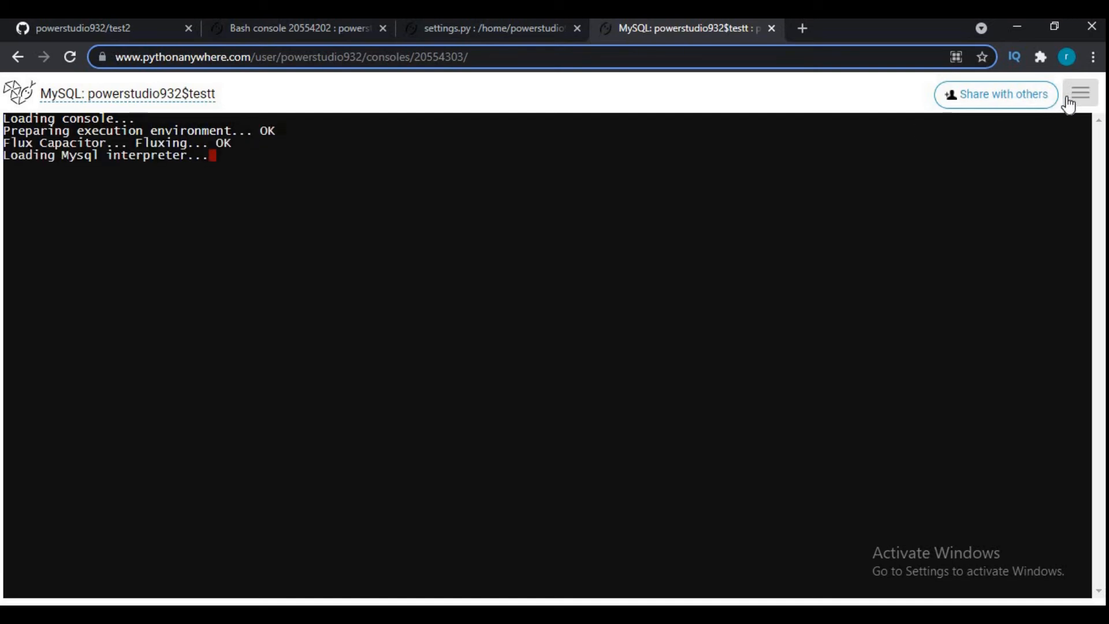
- Switch to Notepad and replace the text with the note "now change your database details in settings.py"
{"action": "key", "text": "alt+Tab"}
{"action": "key", "text": "ctrl+a"}
{"action": "type", "text": "now chang"}
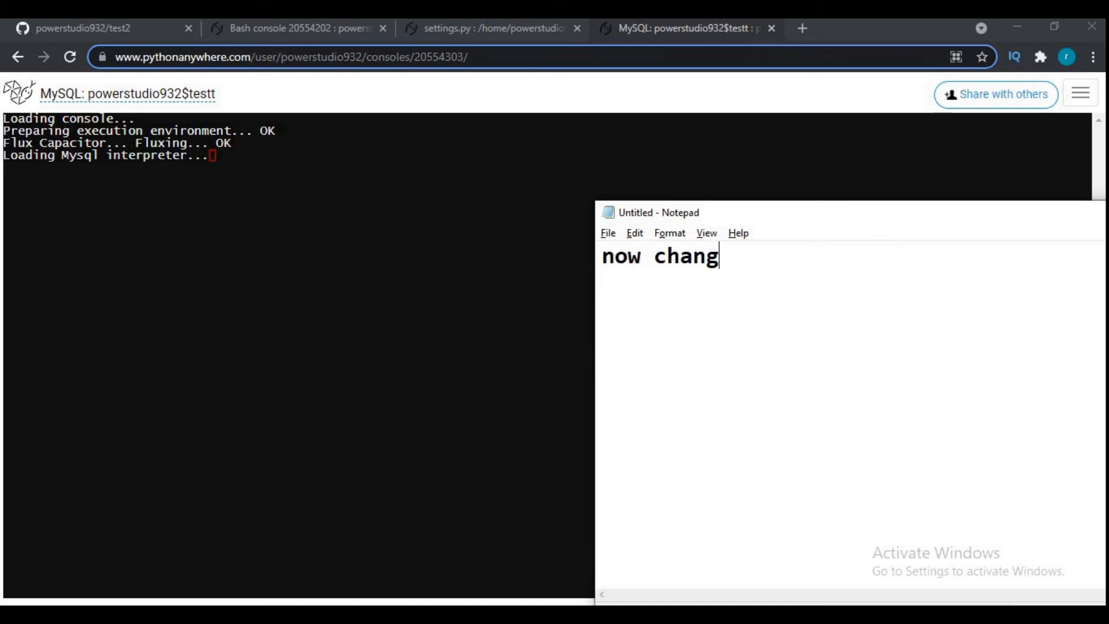
{"action": "type", "text": "e your database details in setti"}
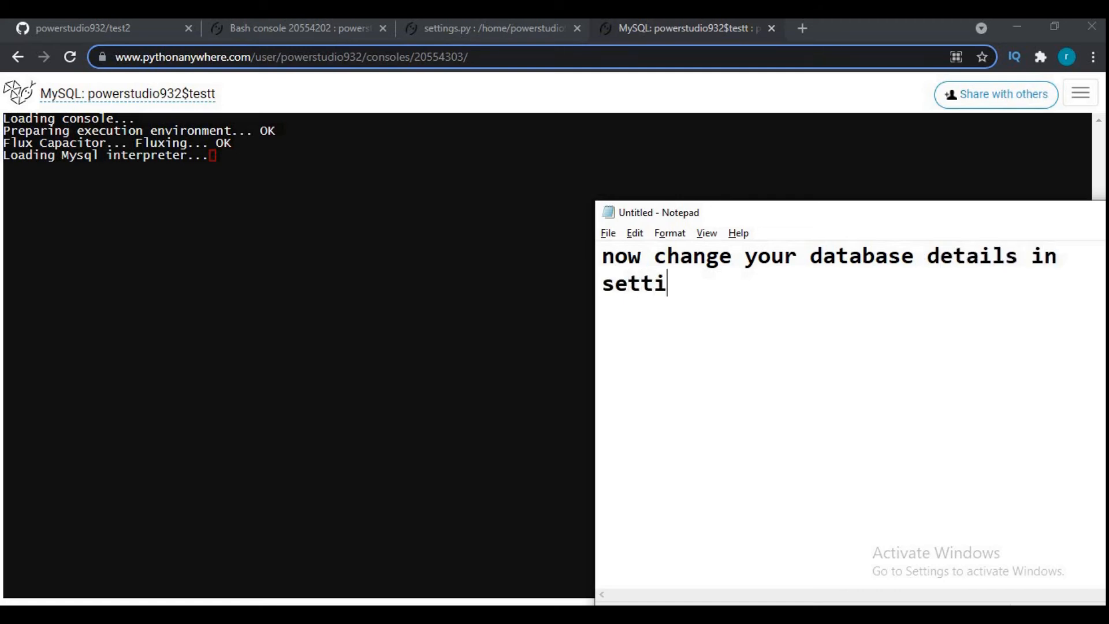
{"action": "type", "text": "ngs.py"}
{"action": "key", "text": "Return"}
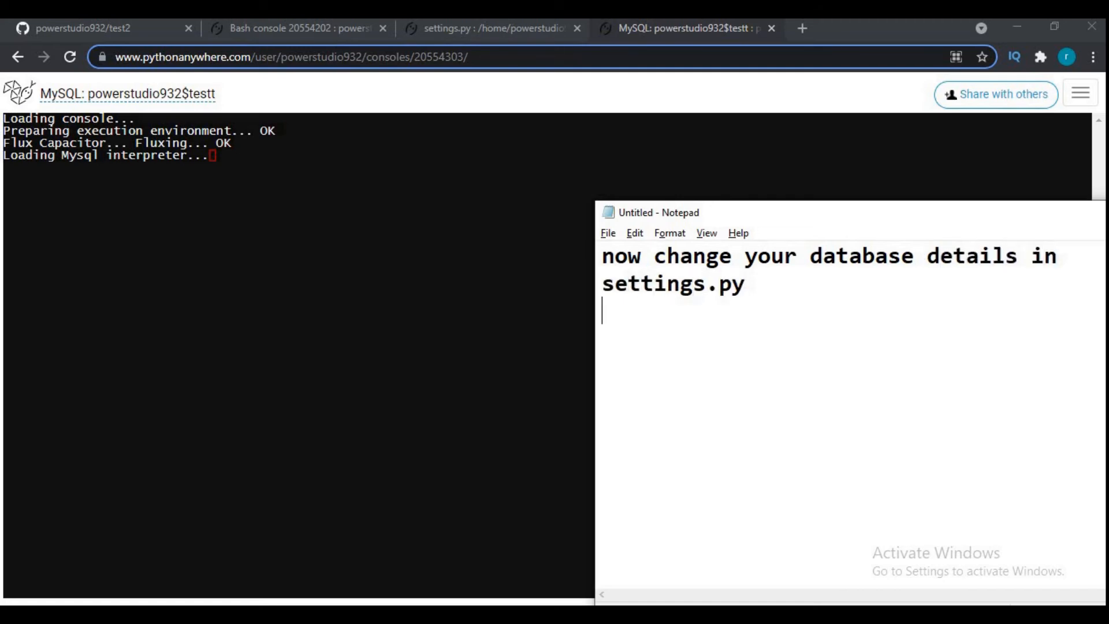
- Return to settings.py in the browser and clear the NAME value in the DATABASES block
{"action": "left_click", "coordinate": [498, 30]}
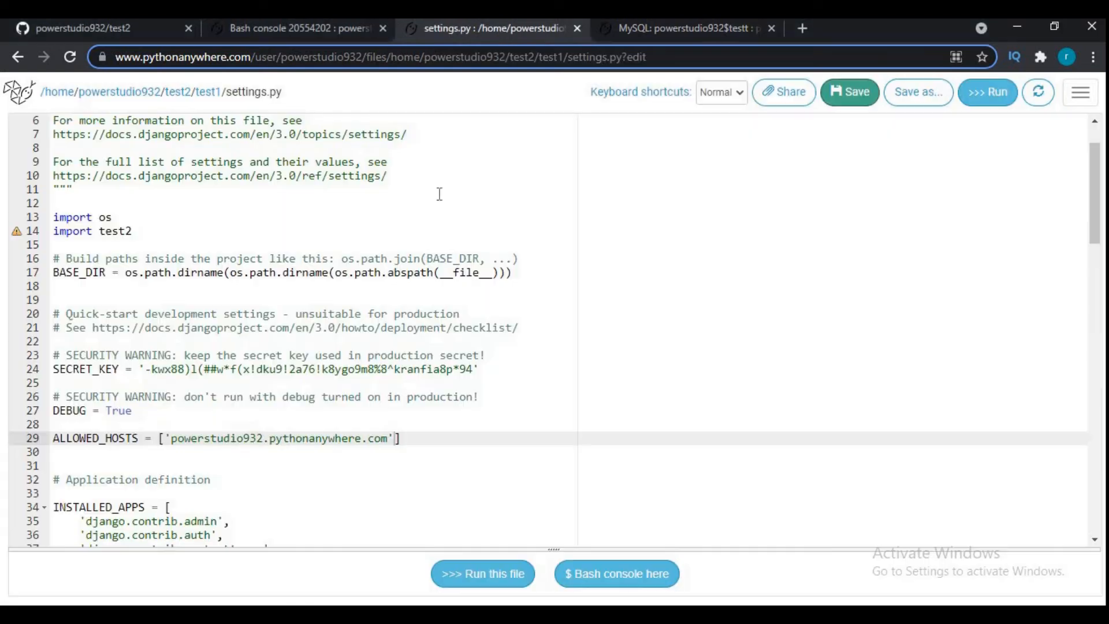
{"action": "scroll", "coordinate": [403, 315], "scroll_direction": "down", "scroll_amount": 2}
{"action": "scroll", "coordinate": [403, 315], "scroll_direction": "down", "scroll_amount": 7}
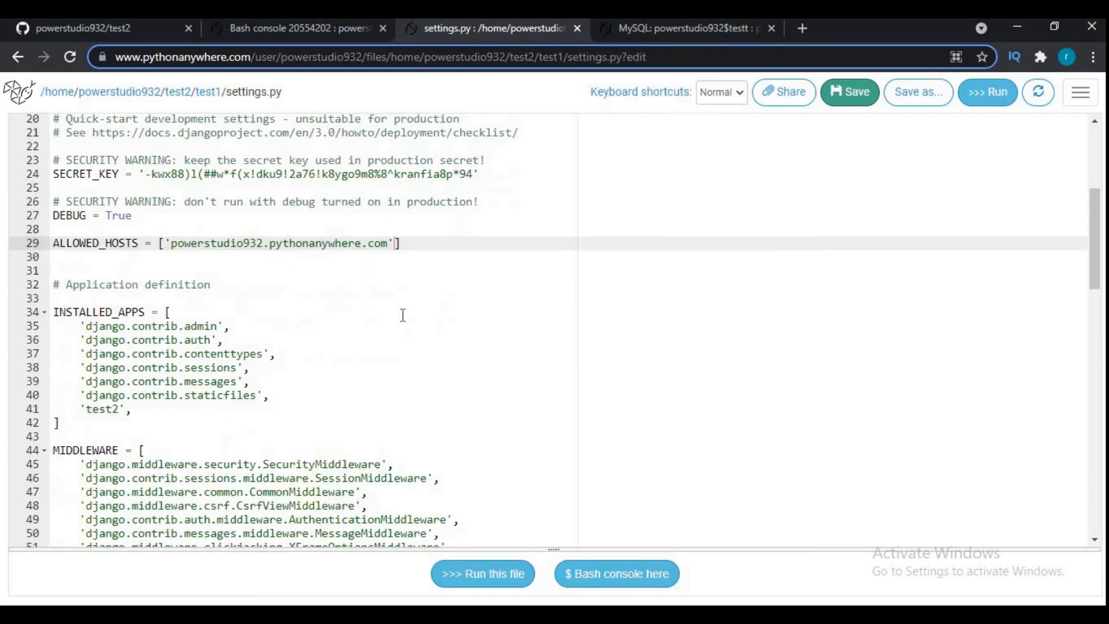
{"action": "scroll", "coordinate": [403, 315], "scroll_direction": "down", "scroll_amount": 8}
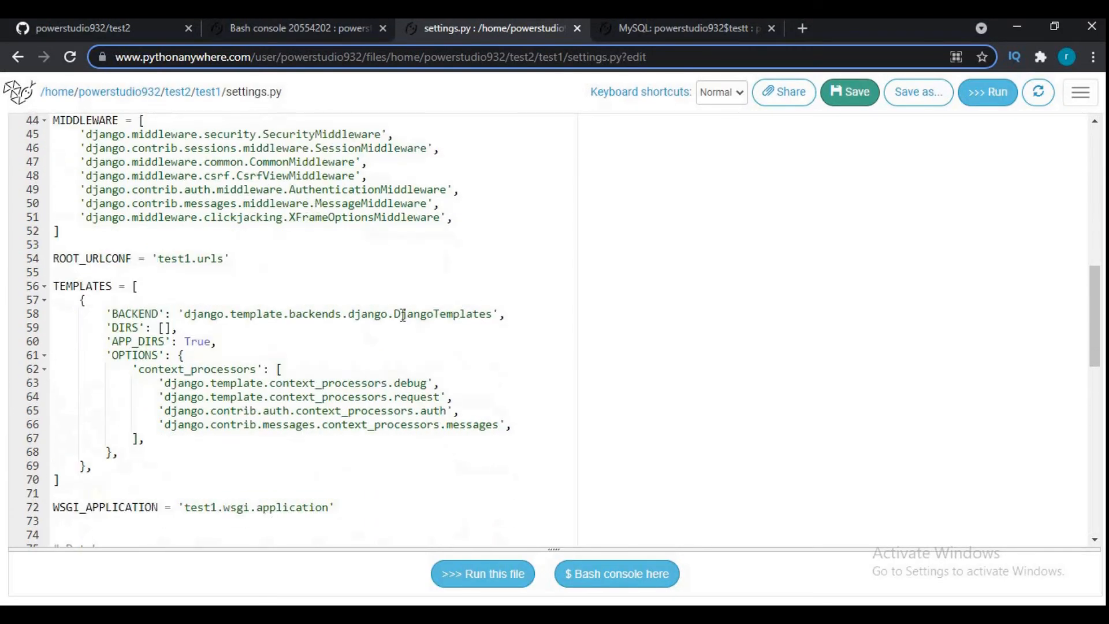
{"action": "scroll", "coordinate": [404, 315], "scroll_direction": "down", "scroll_amount": 2}
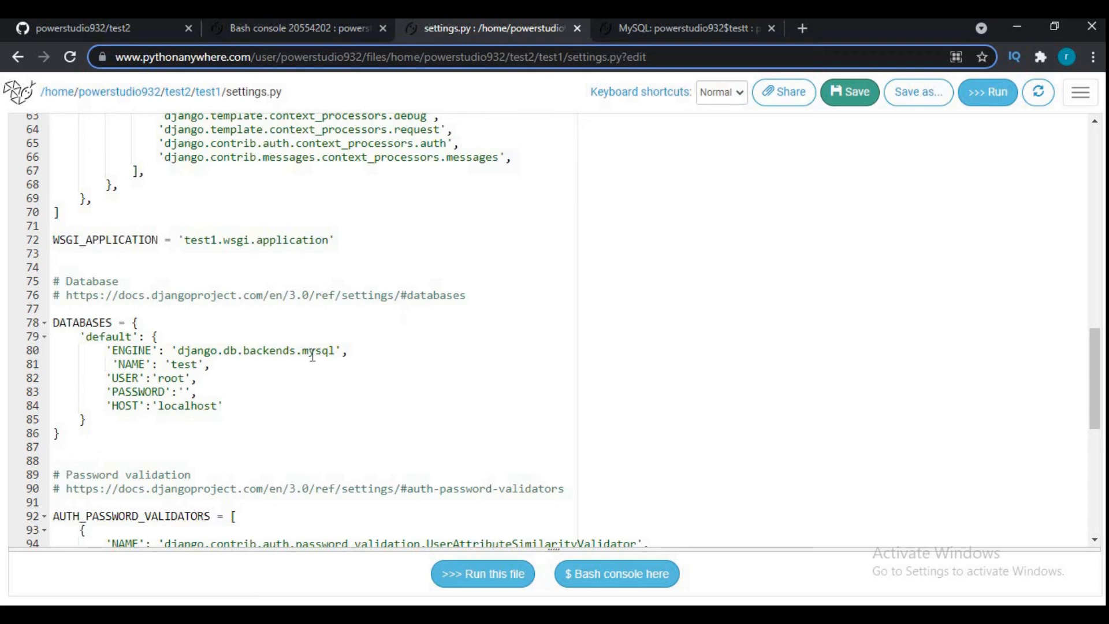
{"action": "double_click", "coordinate": [183, 364]}
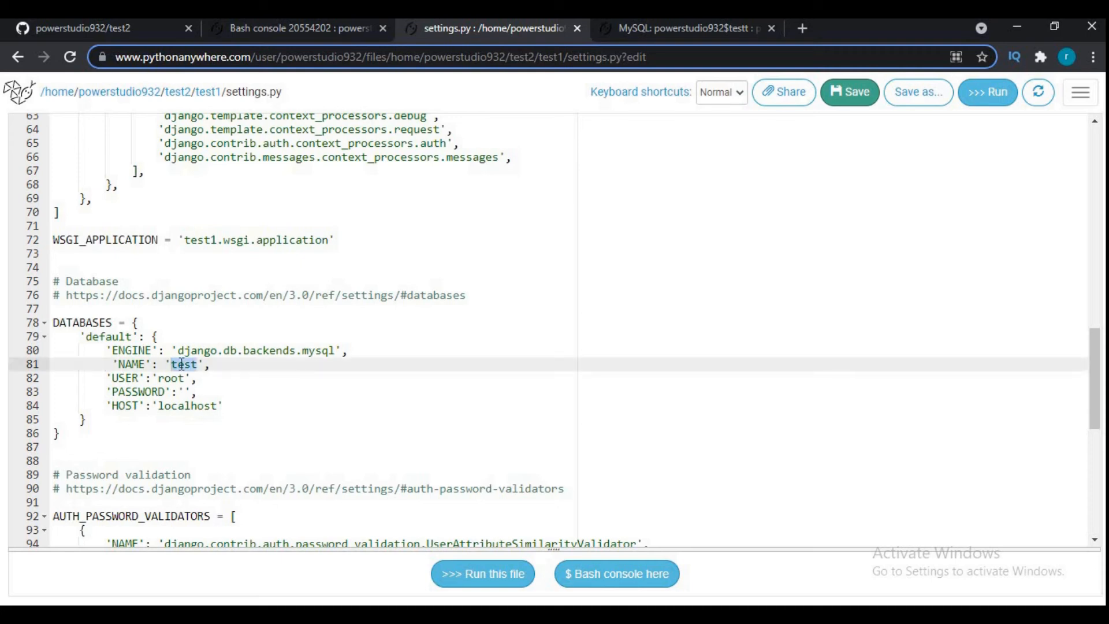
{"action": "key", "text": "BackSpace"}
- Open the Databases page in a separate tab and copy the full database name powerstudio932$testt into NAME in settings.py
{"action": "left_click", "coordinate": [1081, 92]}
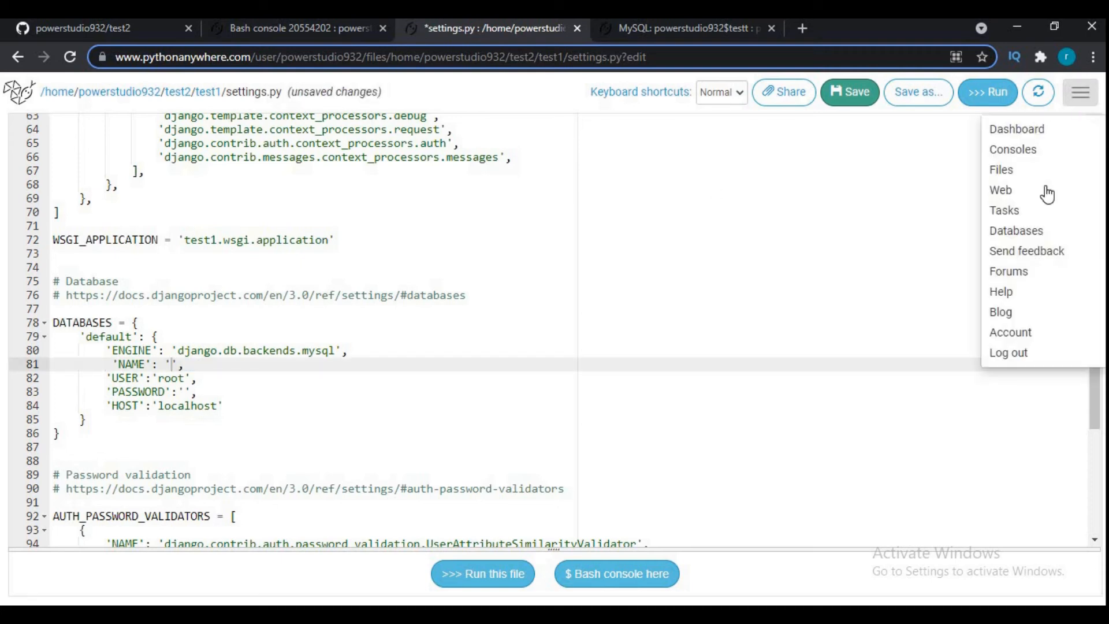
{"action": "right_click", "coordinate": [1028, 234]}
{"action": "left_click", "coordinate": [1024, 245]}
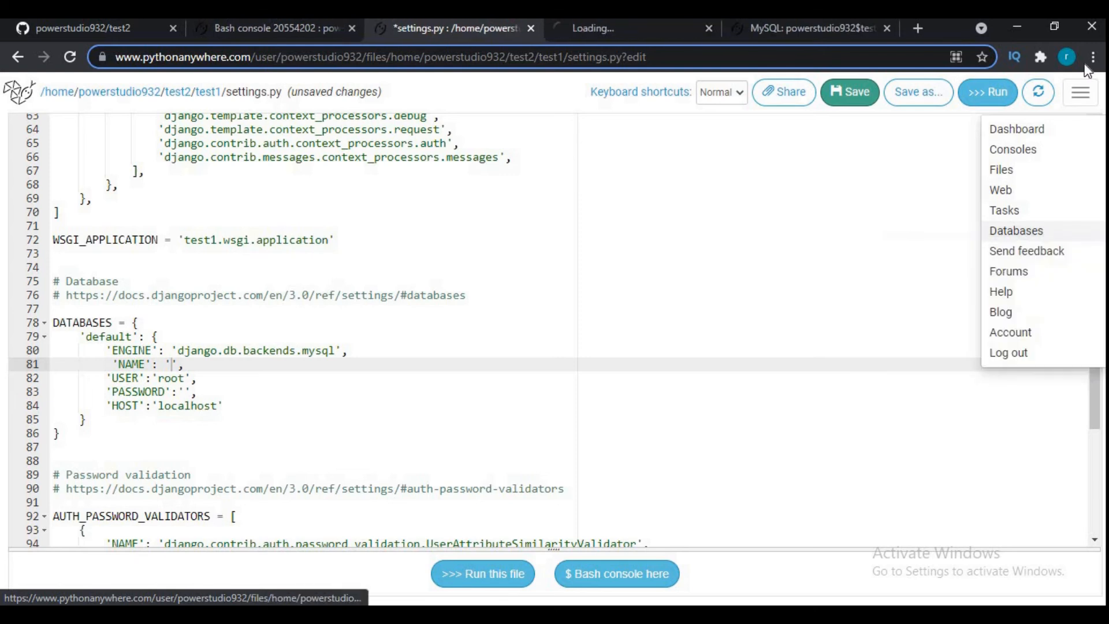
{"action": "left_click", "coordinate": [1080, 92]}
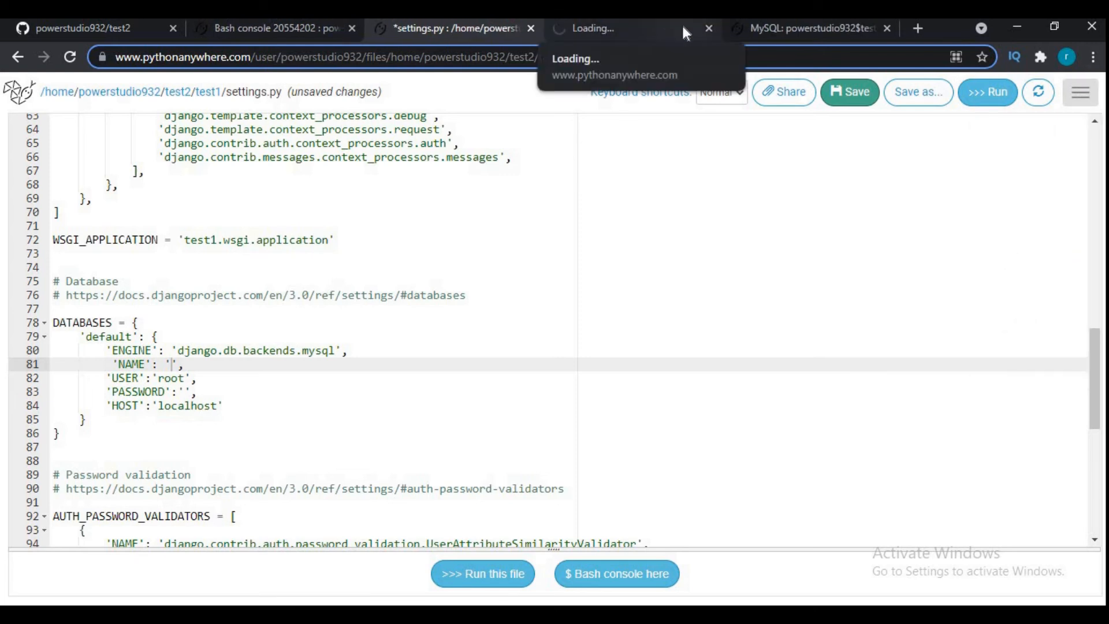
{"action": "left_click", "coordinate": [686, 33]}
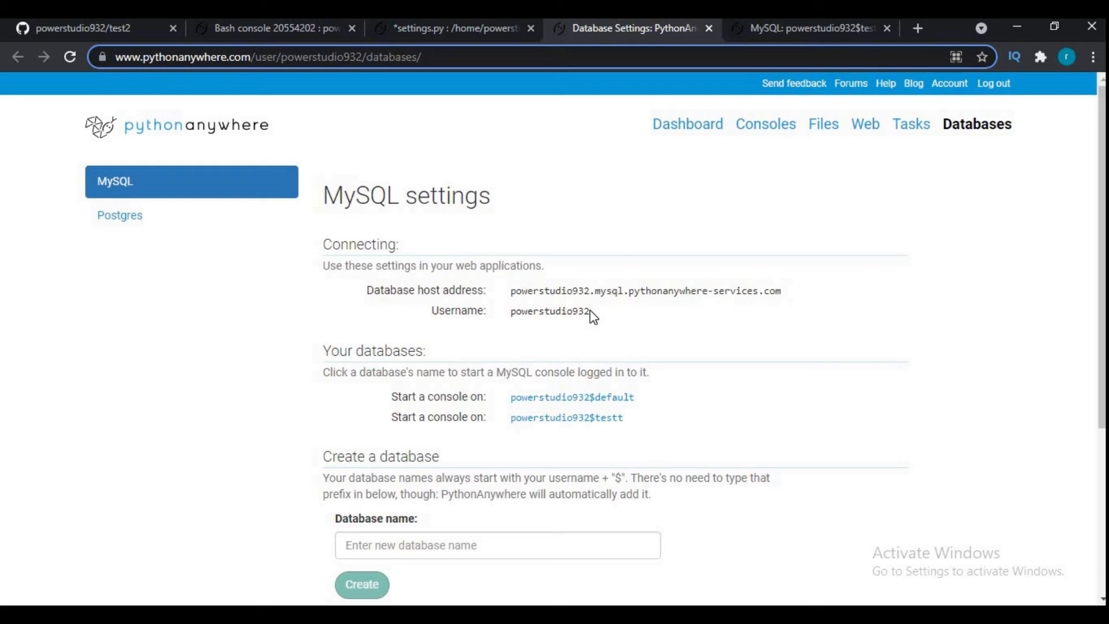
{"action": "left_click_drag", "start_coordinate": [623, 422], "coordinate": [514, 427]}
{"action": "key", "text": "ctrl+c"}
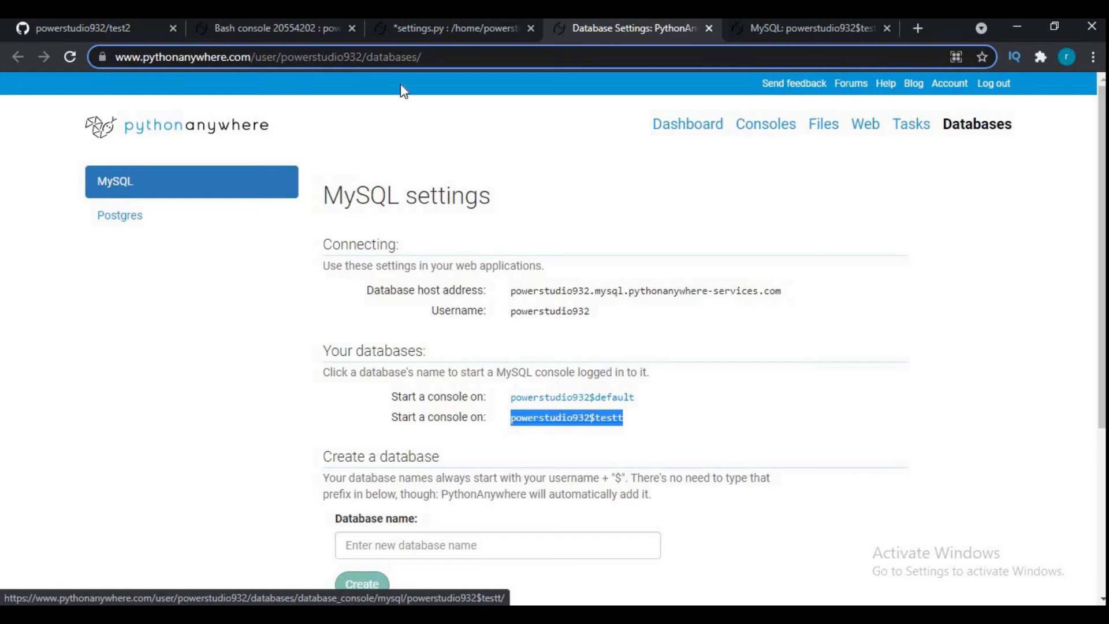
{"action": "left_click", "coordinate": [407, 33]}
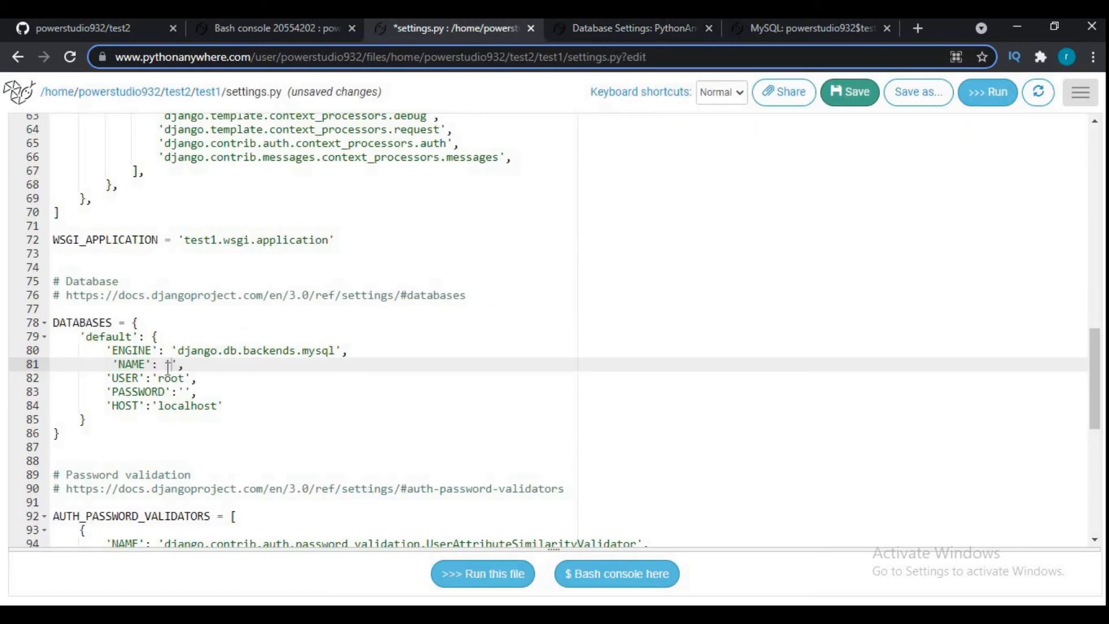
{"action": "key", "text": "Right"}
{"action": "key", "text": "ctrl+v"}
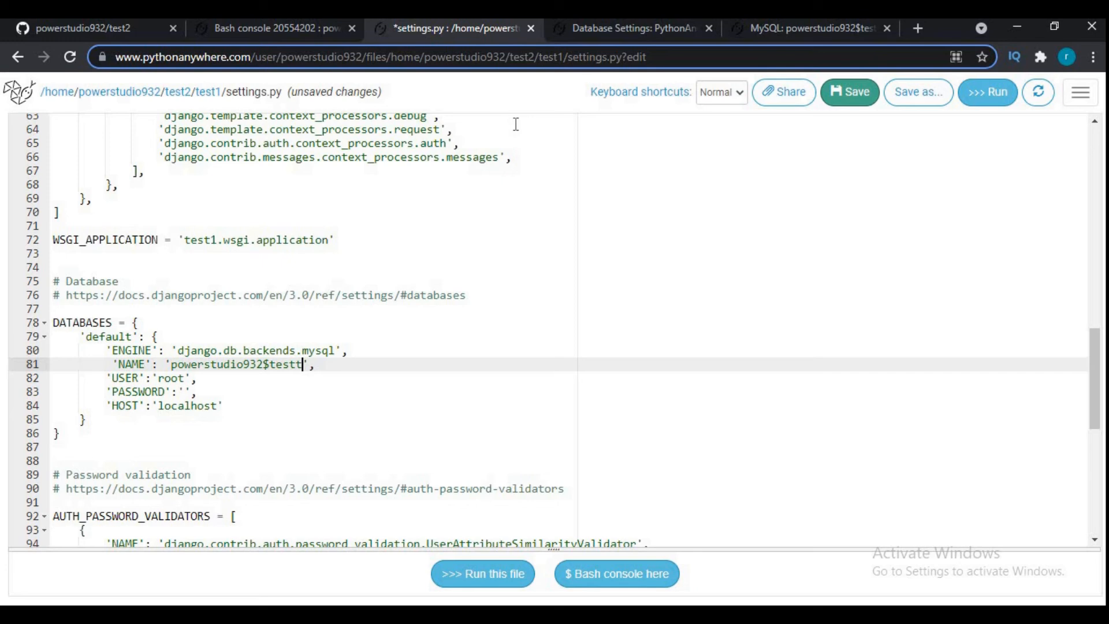
- Set USER in the DATABASES block to the MySQL username powerstudio932 and enter the MySQL password in PASSWORD
{"action": "left_click", "coordinate": [598, 33]}
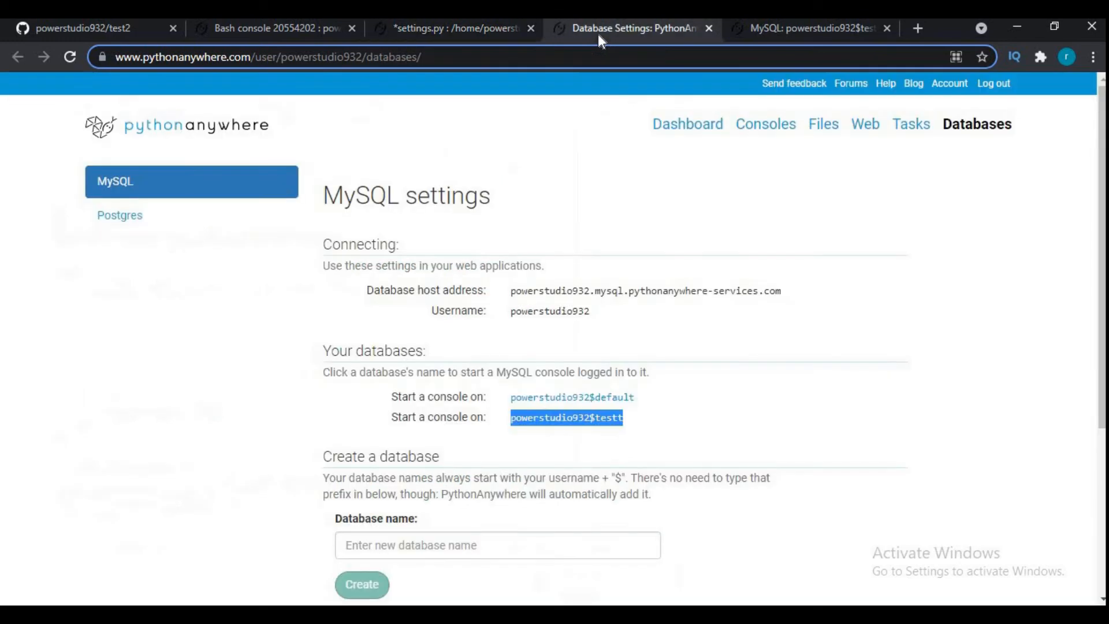
{"action": "double_click", "coordinate": [552, 312]}
{"action": "key", "text": "ctrl+c"}
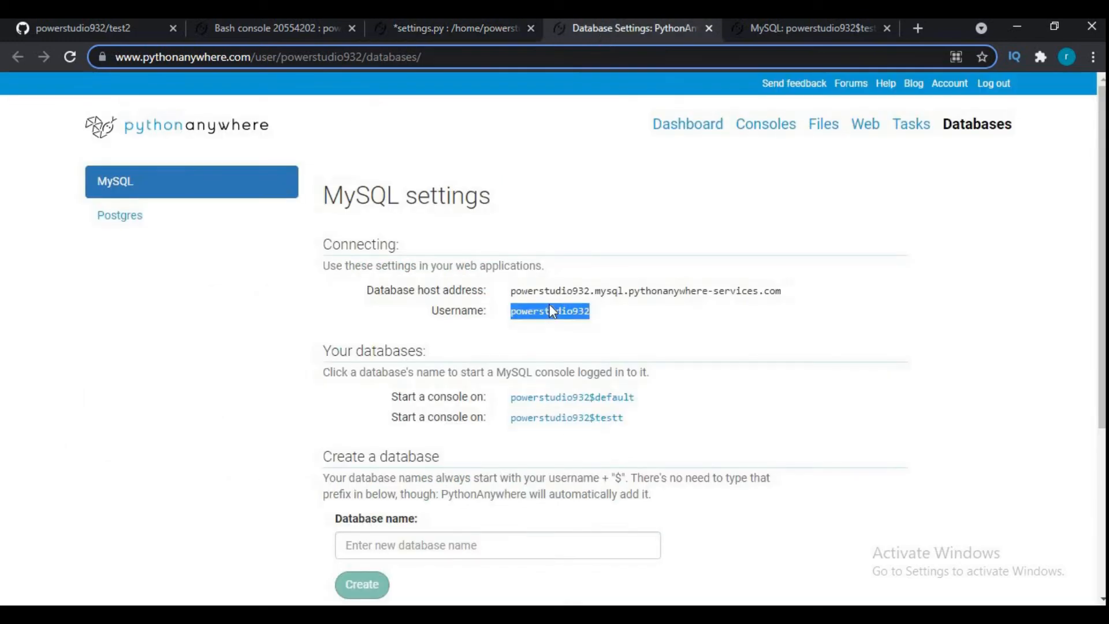
{"action": "left_click", "coordinate": [439, 27]}
{"action": "double_click", "coordinate": [173, 378]}
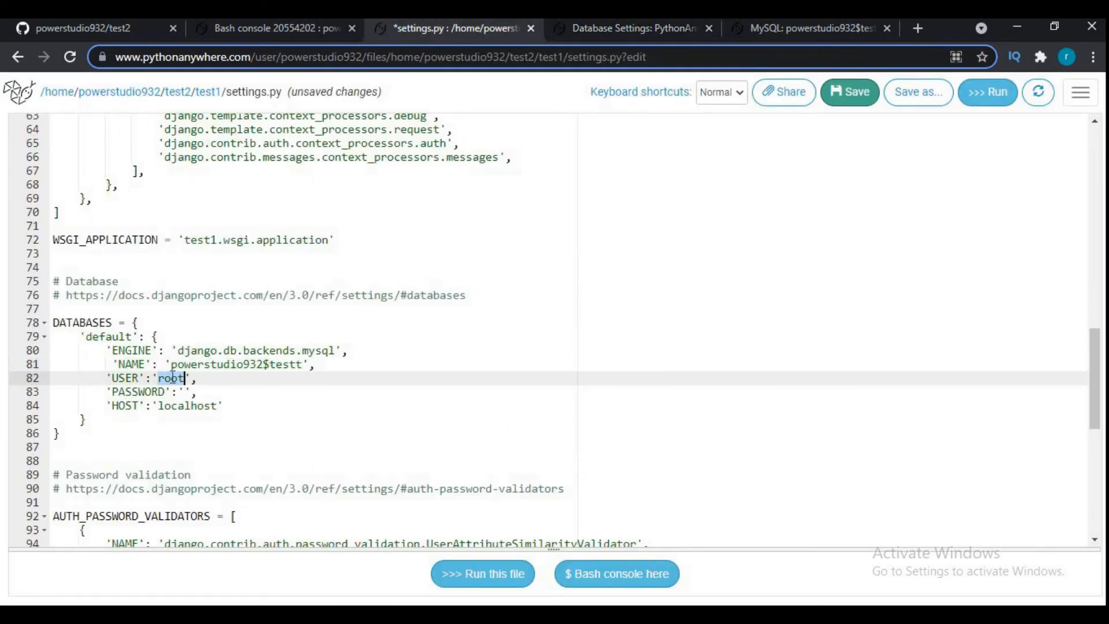
{"action": "key", "text": "ctrl+v"}
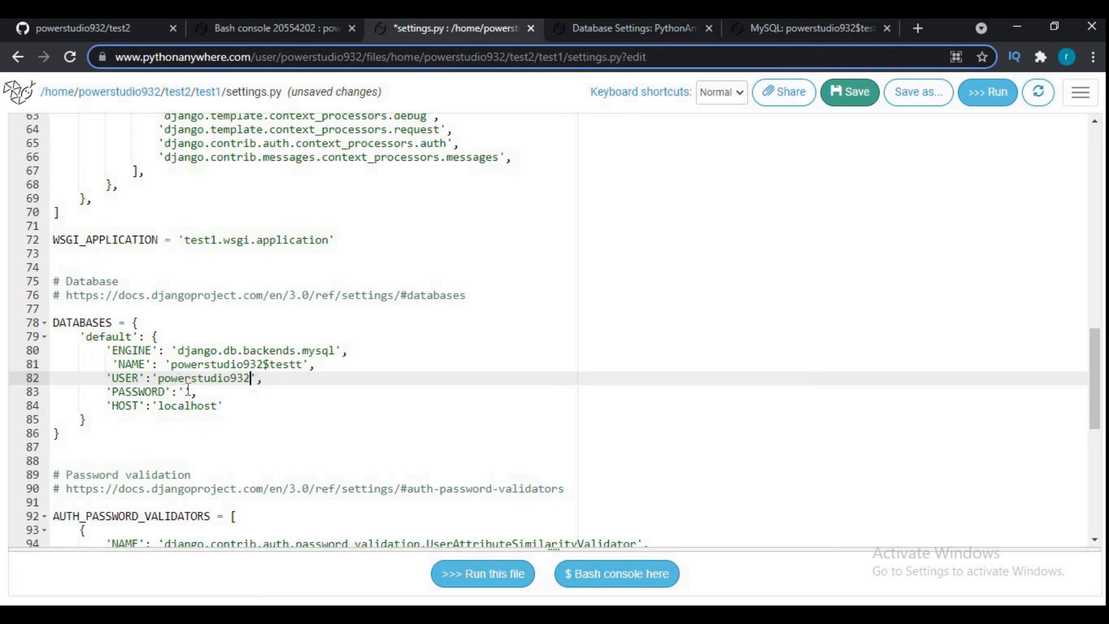
{"action": "left_click", "coordinate": [186, 391]}
{"action": "type", "text": "test1"}
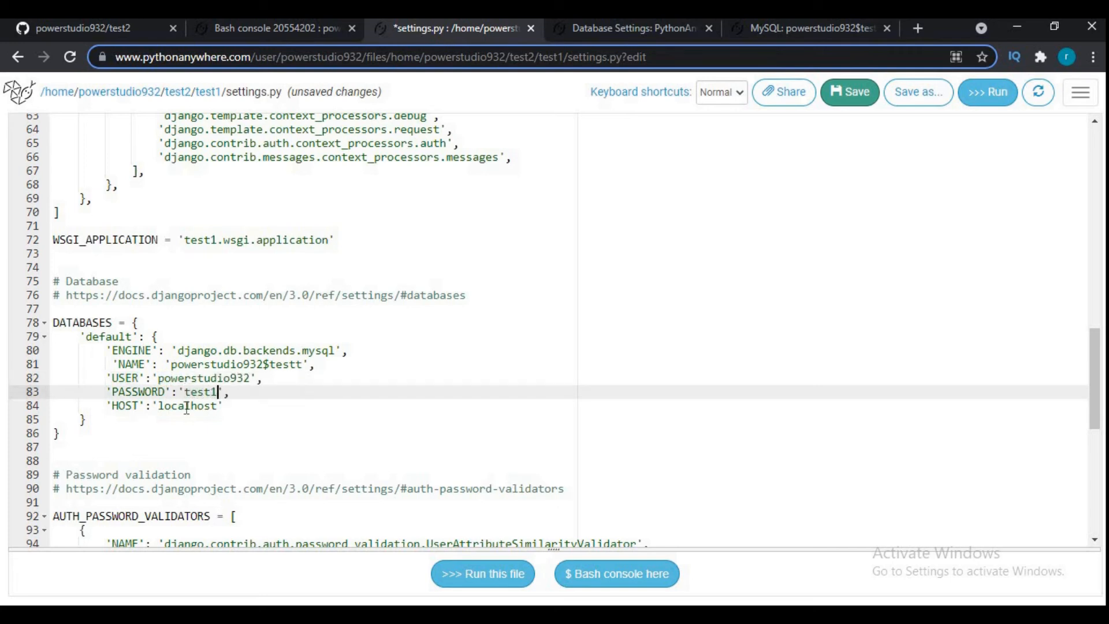
- Replace the HOST value with the database host address powerstudio932.mysql.pythonanywhere-services.com copied from the MySQL settings page
{"action": "double_click", "coordinate": [186, 407]}
{"action": "key", "text": "BackSpace"}
{"action": "left_click", "coordinate": [596, 26]}
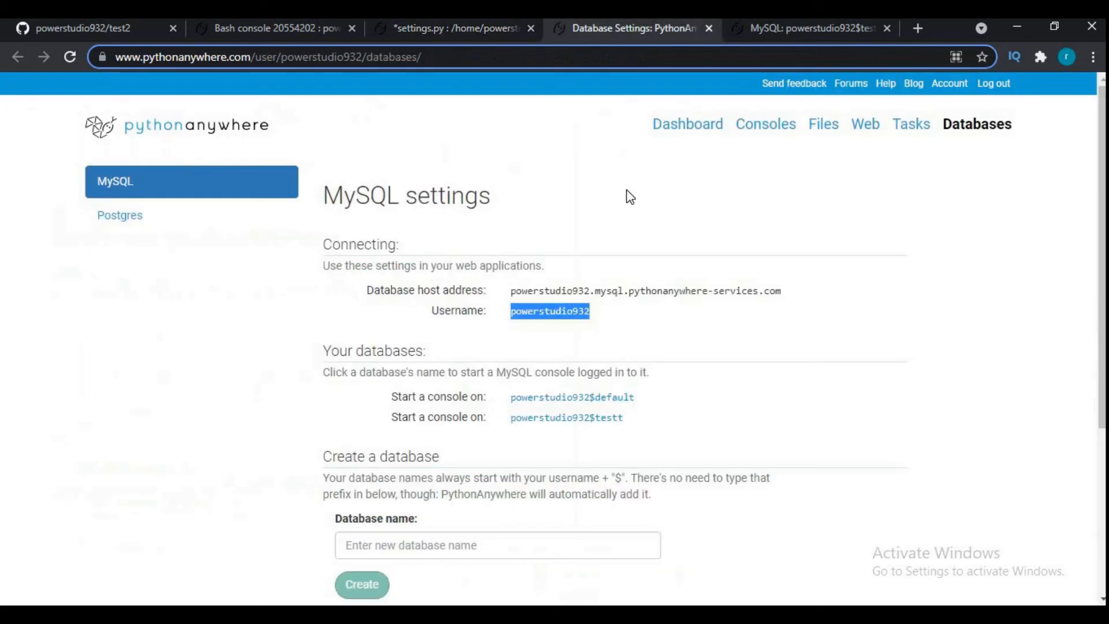
{"action": "left_click_drag", "start_coordinate": [787, 292], "coordinate": [513, 297]}
{"action": "key", "text": "ctrl+c"}
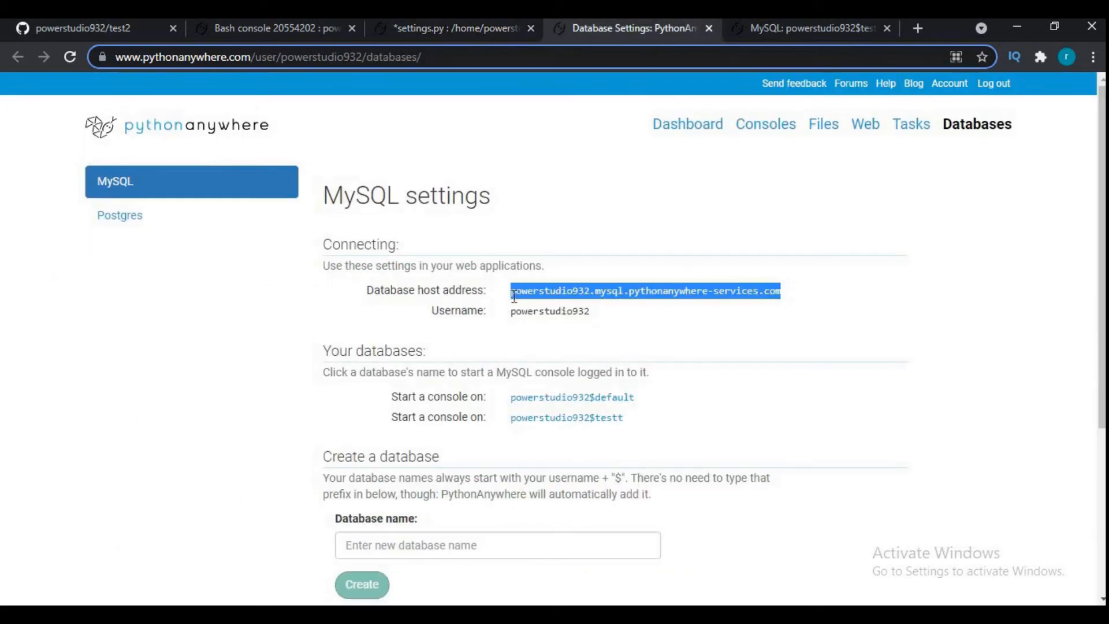
{"action": "left_click", "coordinate": [434, 33]}
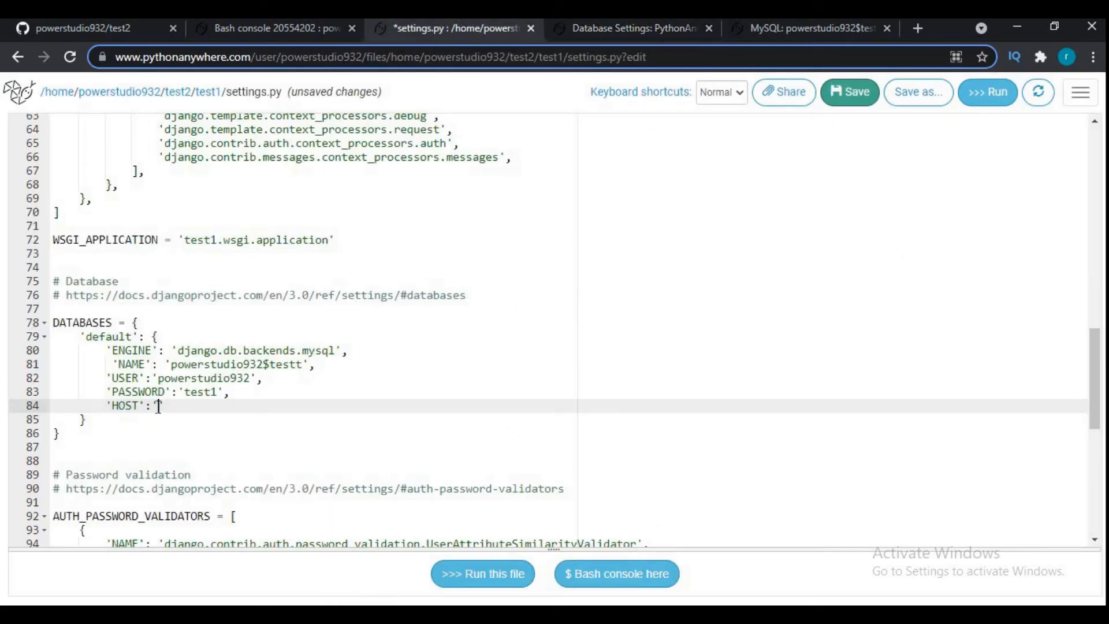
{"action": "key", "text": "ctrl+v"}
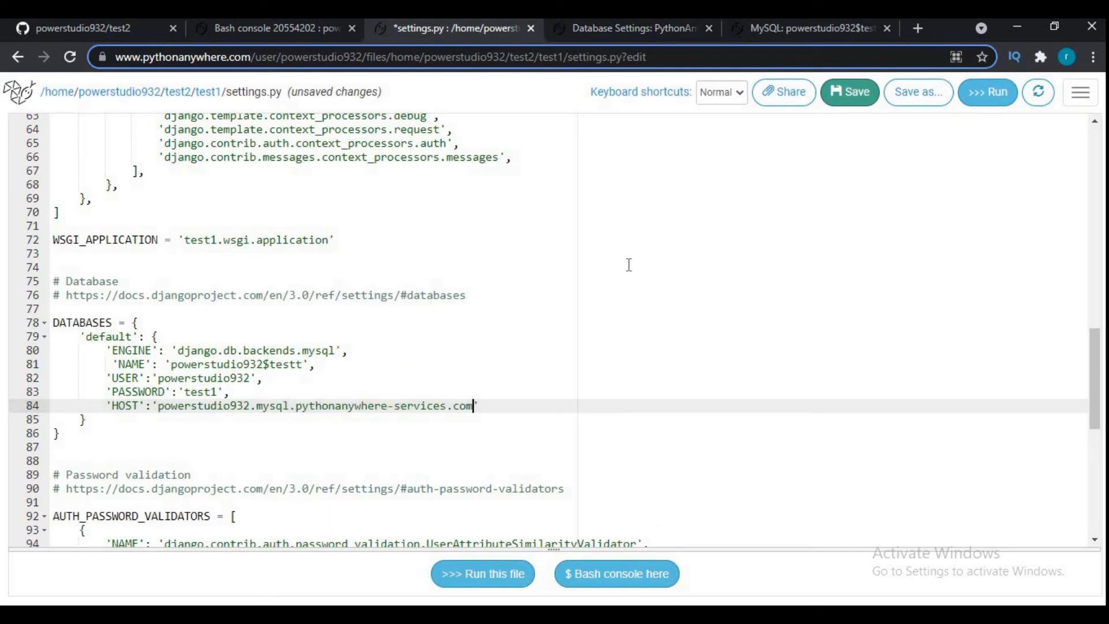
- Save settings.py and reload the web app
{"action": "left_click", "coordinate": [853, 91]}
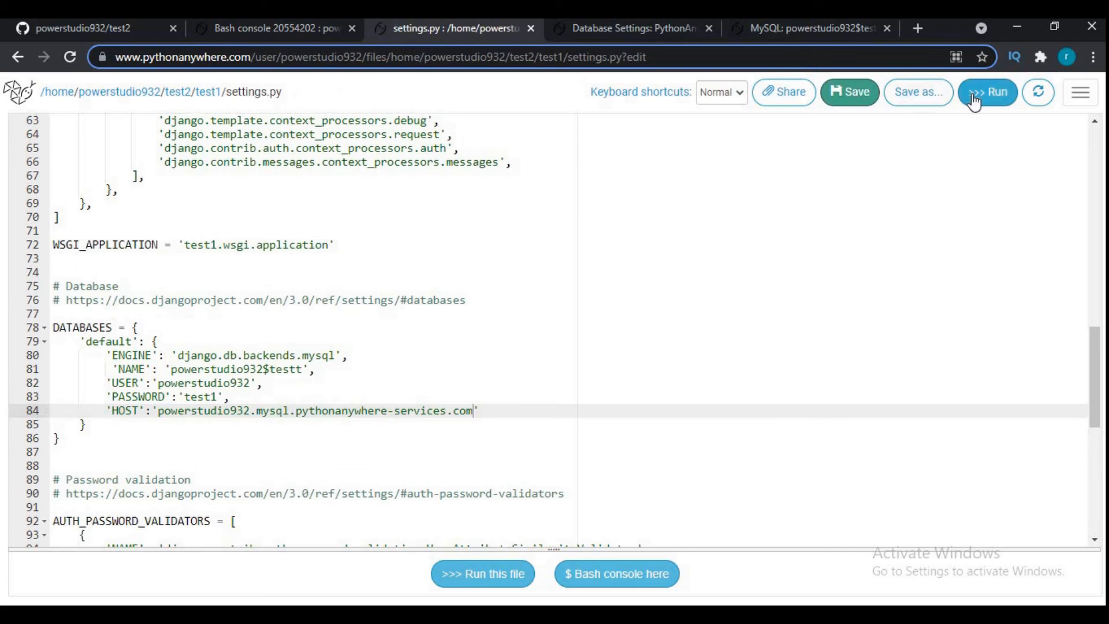
{"action": "left_click", "coordinate": [1044, 94]}
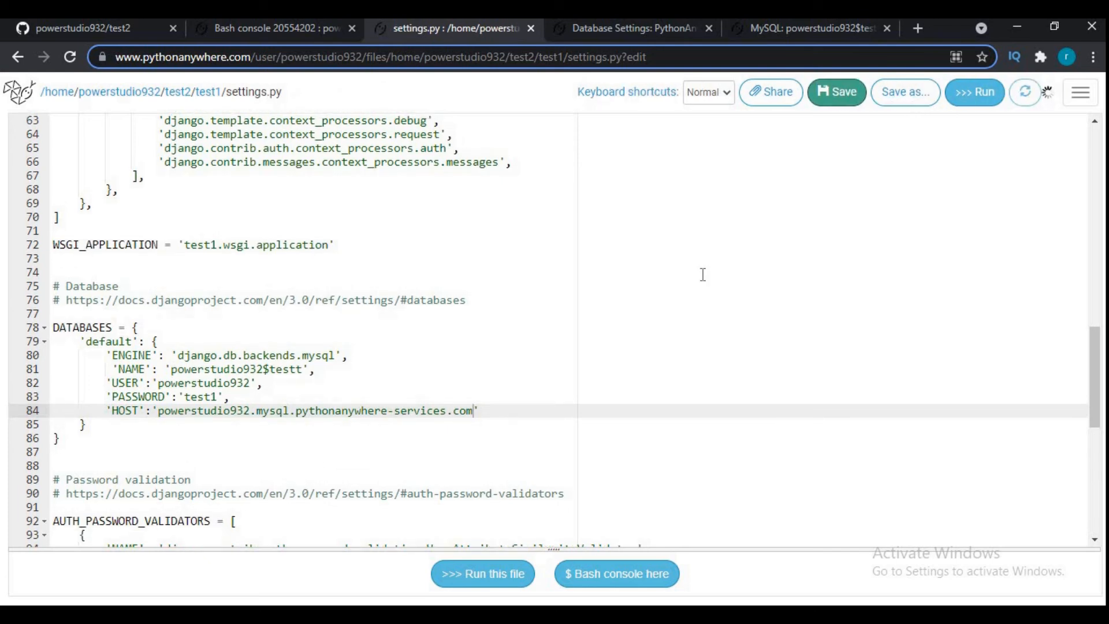
- Switch to Notepad and add the line "after changing save it and reload it"
{"action": "key", "text": "alt+Tab"}
{"action": "type", "text": "after cha"}
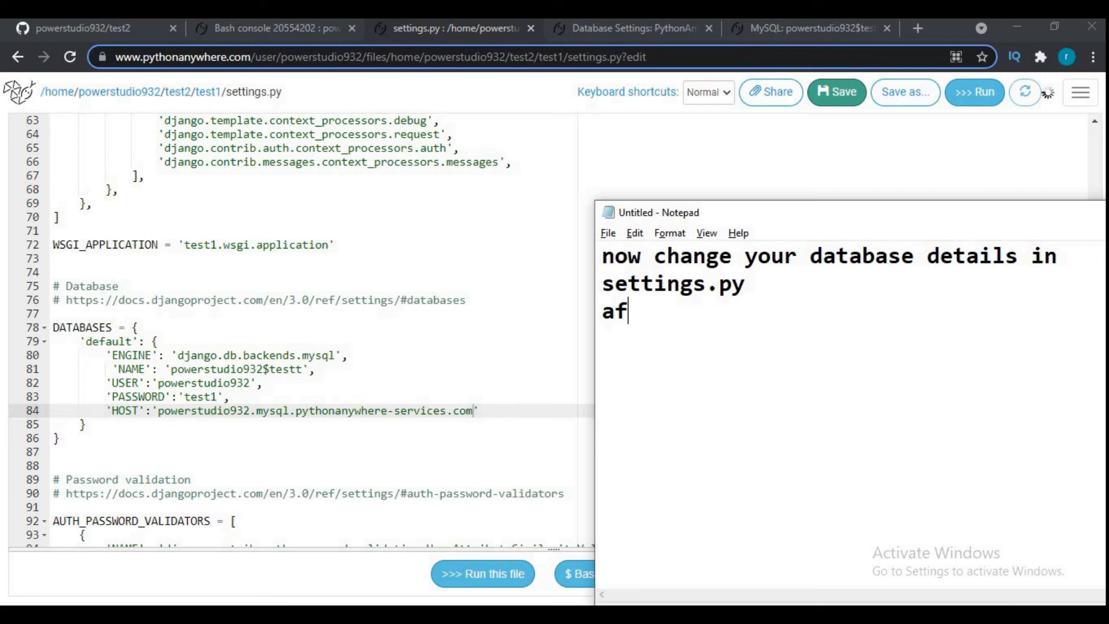
{"action": "type", "text": "ing save it and reload it"}
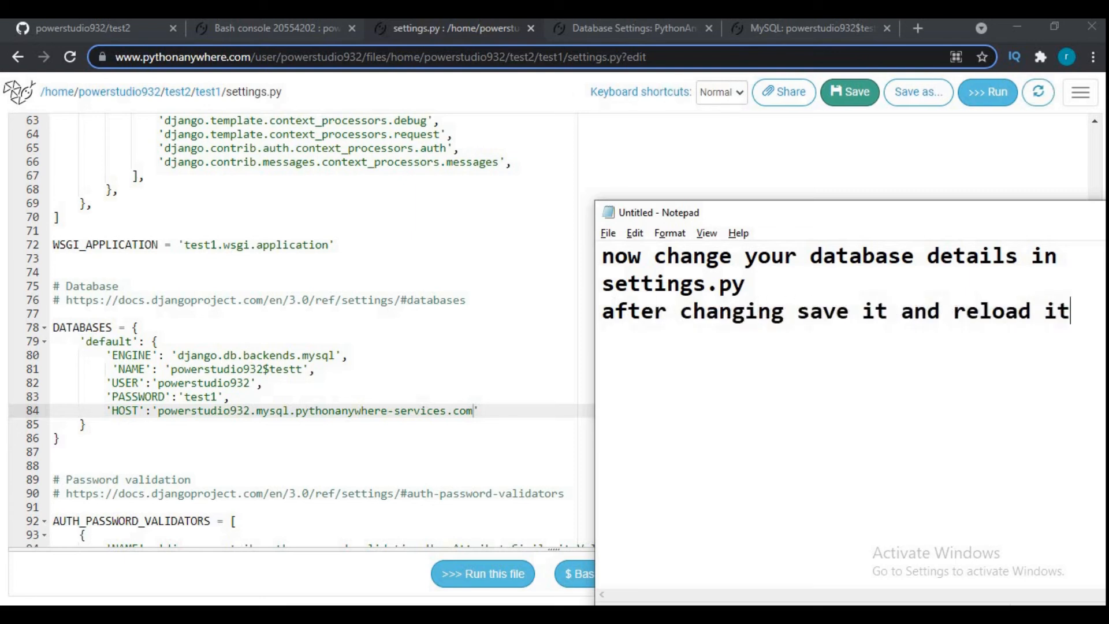
{"action": "key", "text": "Return"}
- Switch back to the browser and go from the database settings page to the Consoles page
{"action": "left_click", "coordinate": [600, 33]}
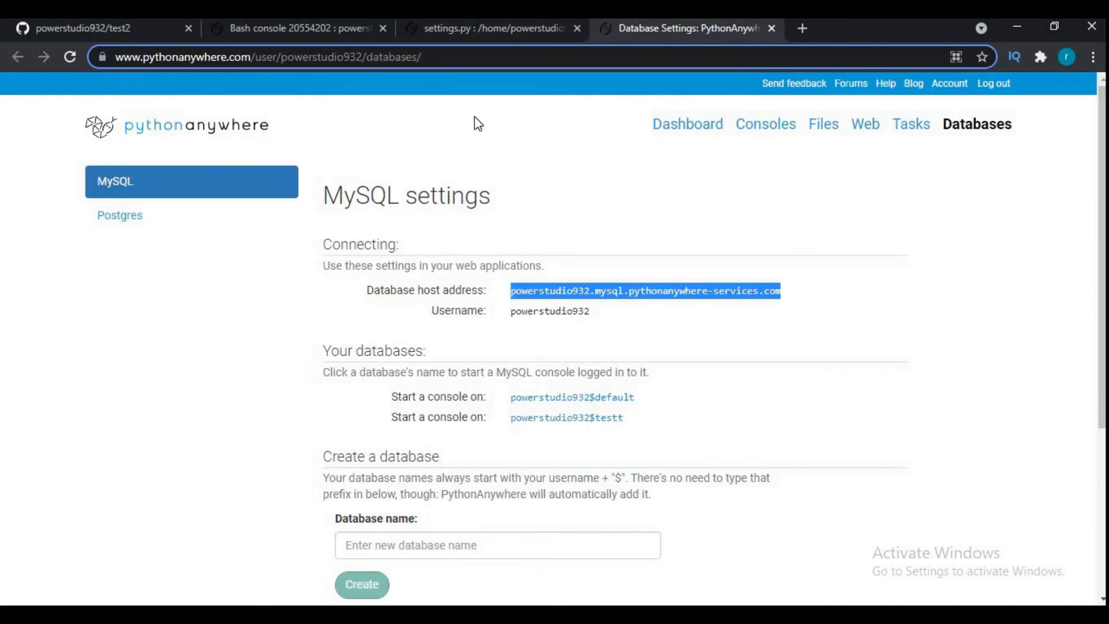
{"action": "left_click", "coordinate": [779, 134]}
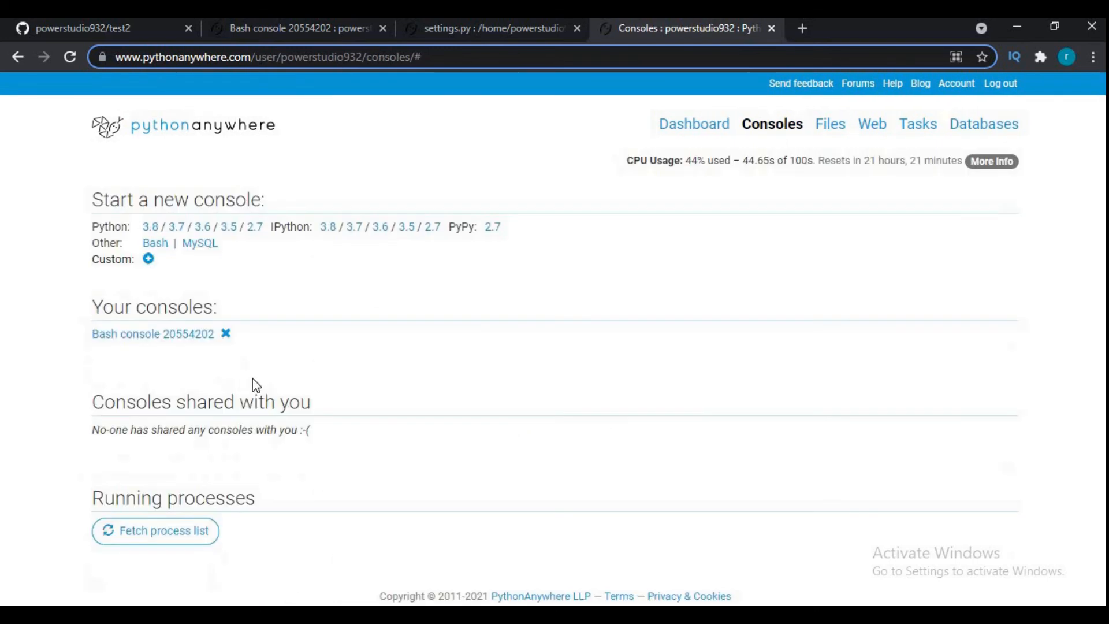
- Switch to Notepad and write the note "now open the bash console"
{"action": "key", "text": "alt+Tab"}
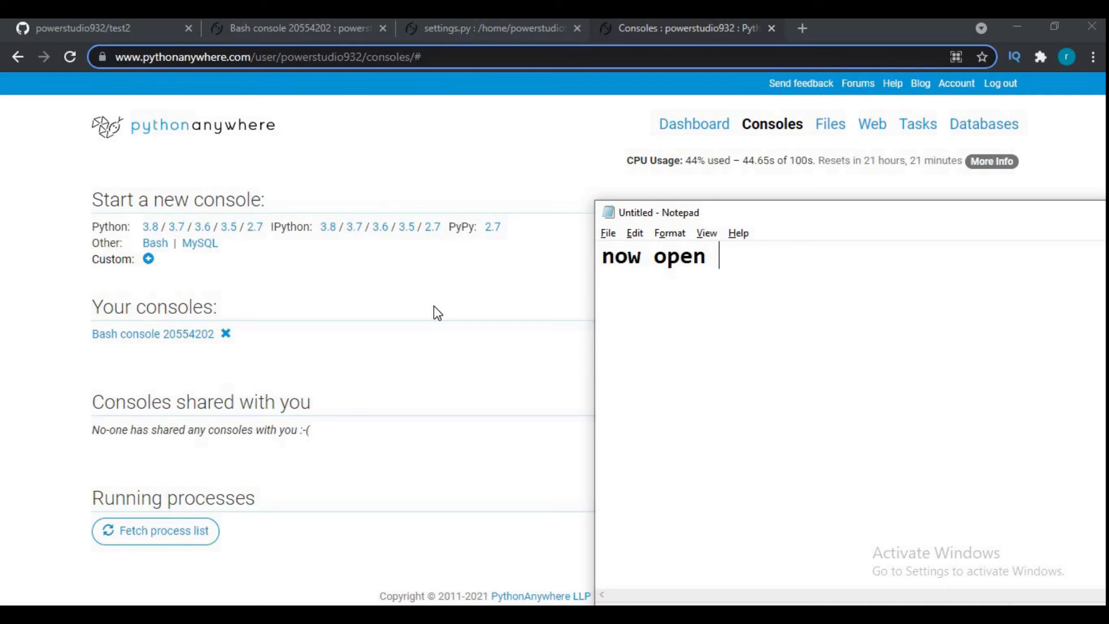
{"action": "type", "text": "the bash from"}
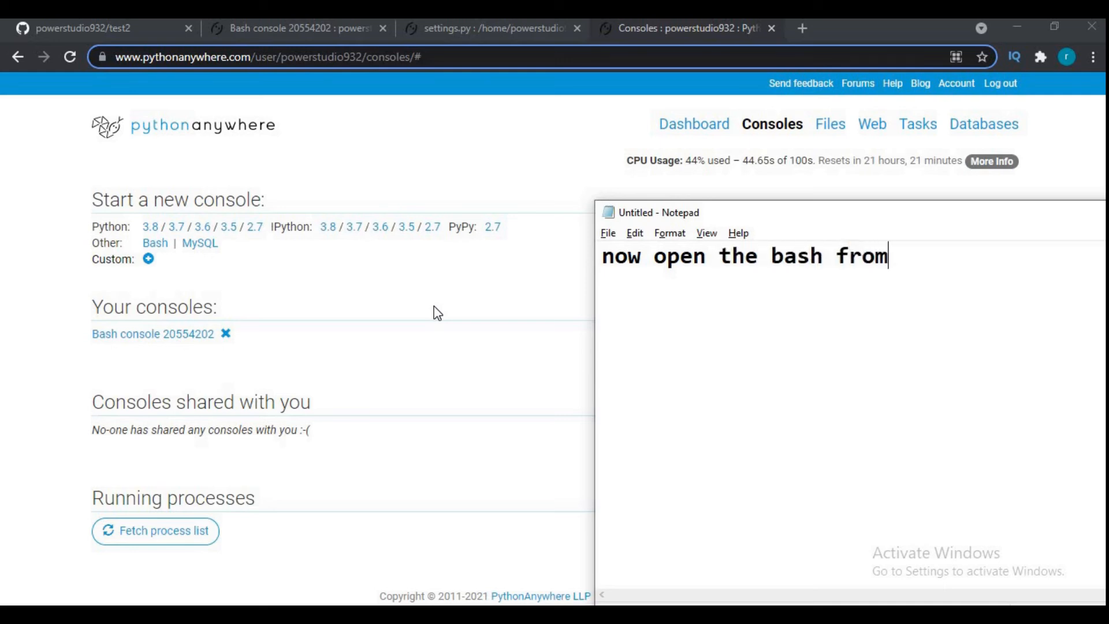
{"action": "key", "text": "alt+Tab"}
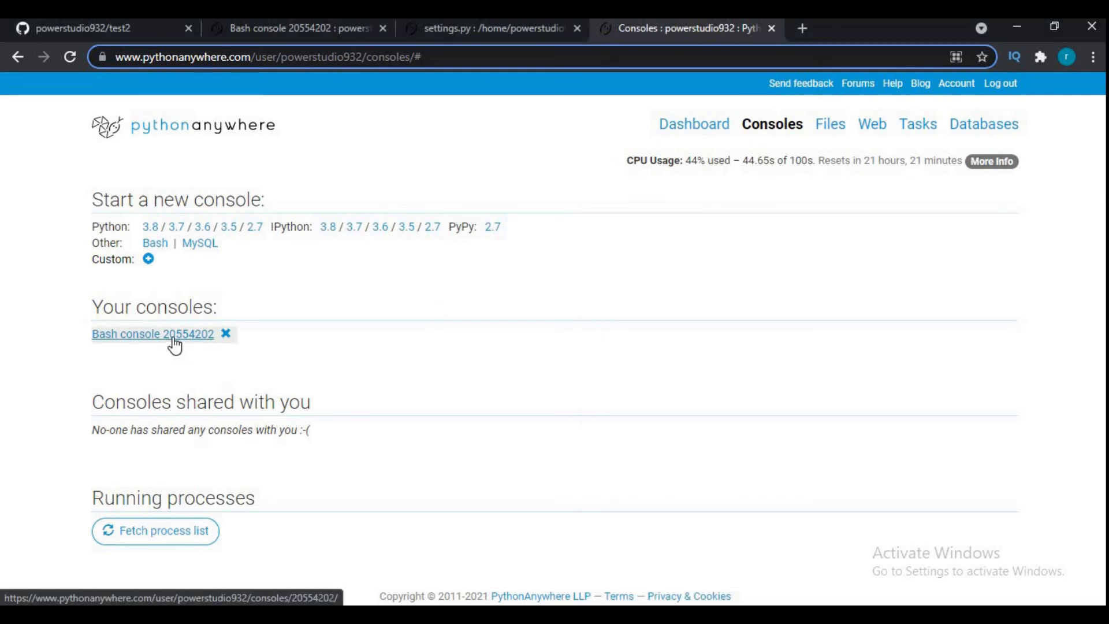
{"action": "key", "text": "alt+Tab"}
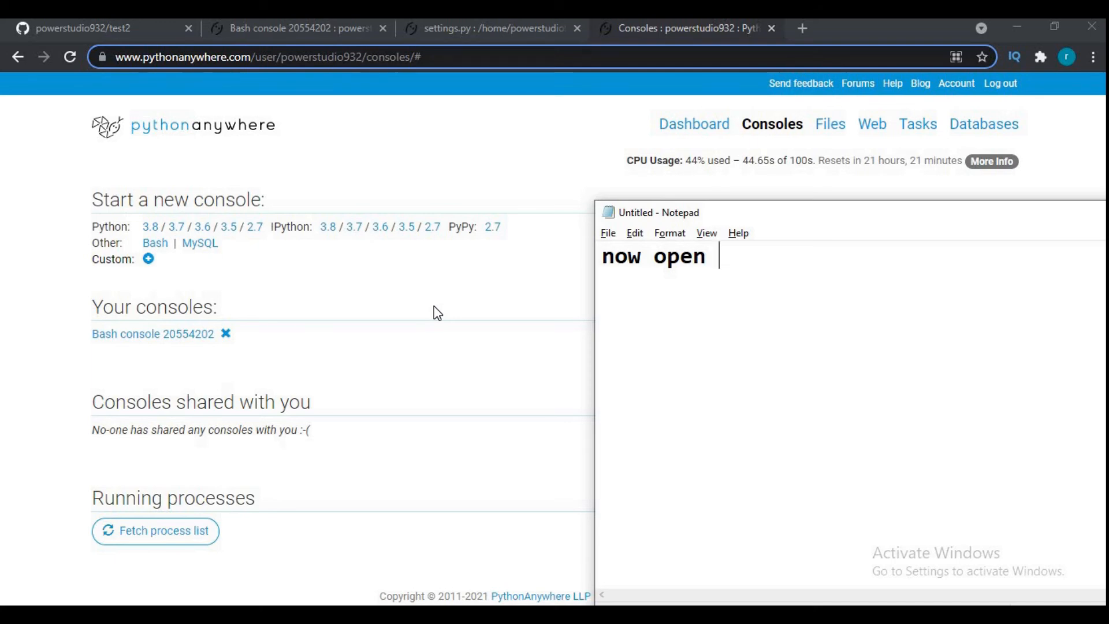
{"action": "type", "text": "the bash console"}
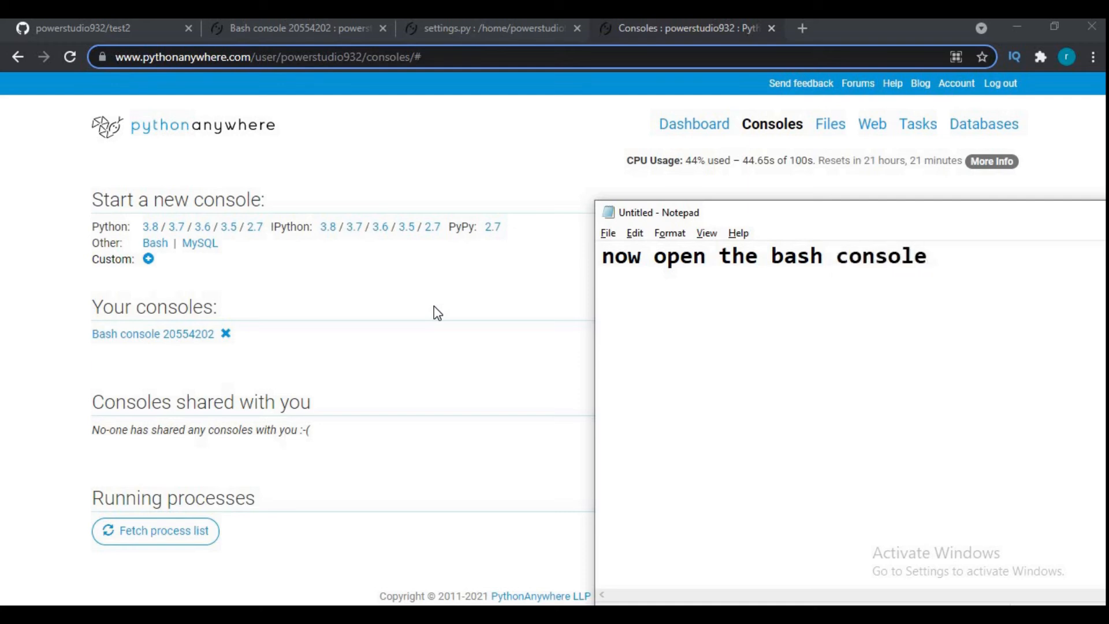
- Open the existing Bash console in the browser and change into the test2 project directory
{"action": "left_click", "coordinate": [159, 336]}
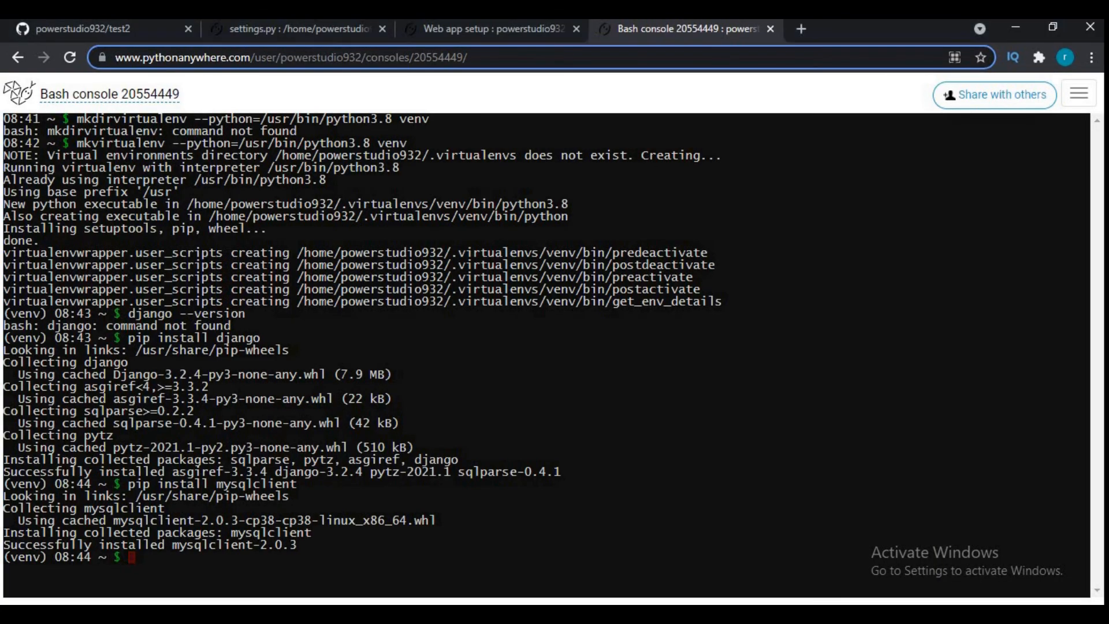
{"action": "type", "text": "cd te"}
{"action": "key", "text": "Tab"}
{"action": "key", "text": "Return"}
- Run python manage.py makemigrations in the test2 directory
{"action": "type", "text": "py"}
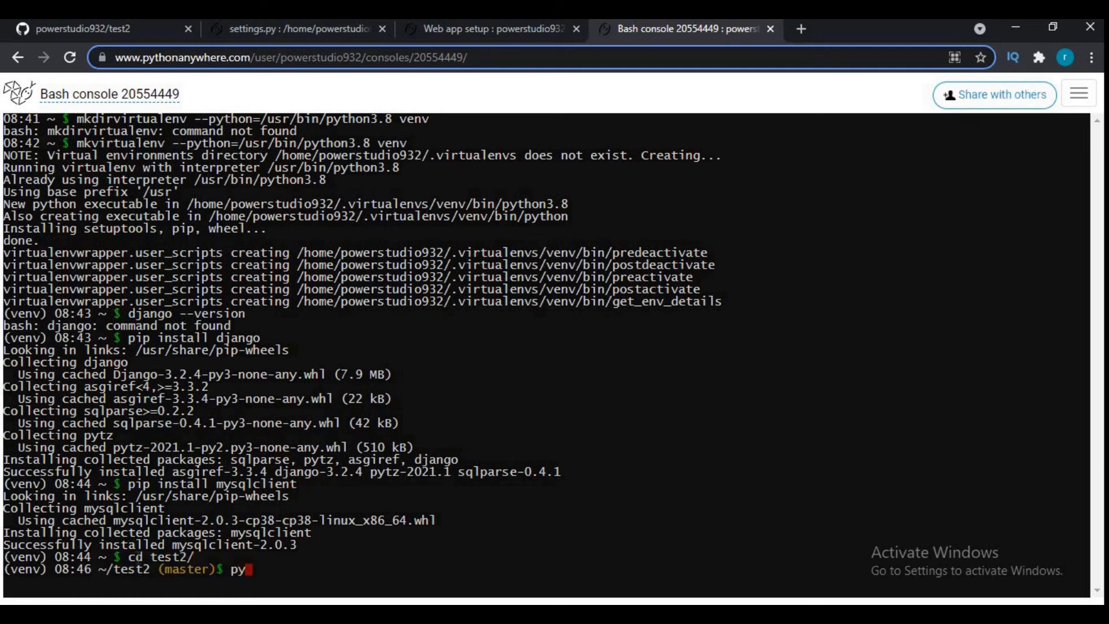
{"action": "type", "text": "thon manage.py makemigrations"}
{"action": "key", "text": "Return"}
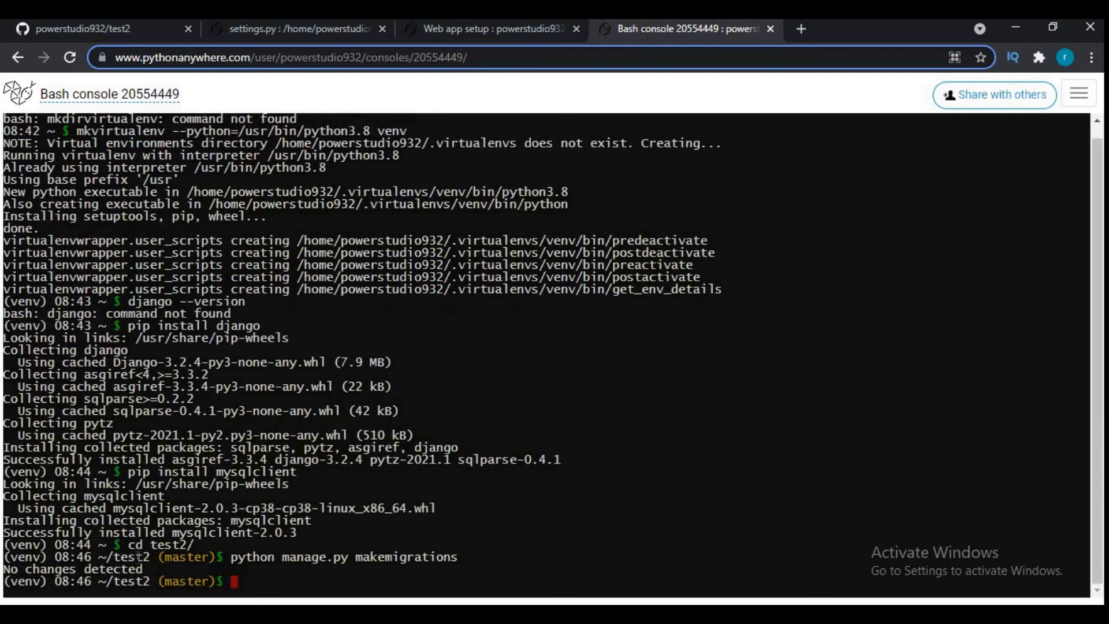
- Create the migrations for the test2 app with python manage.py makemigrations test2
{"action": "key", "text": "Up"}
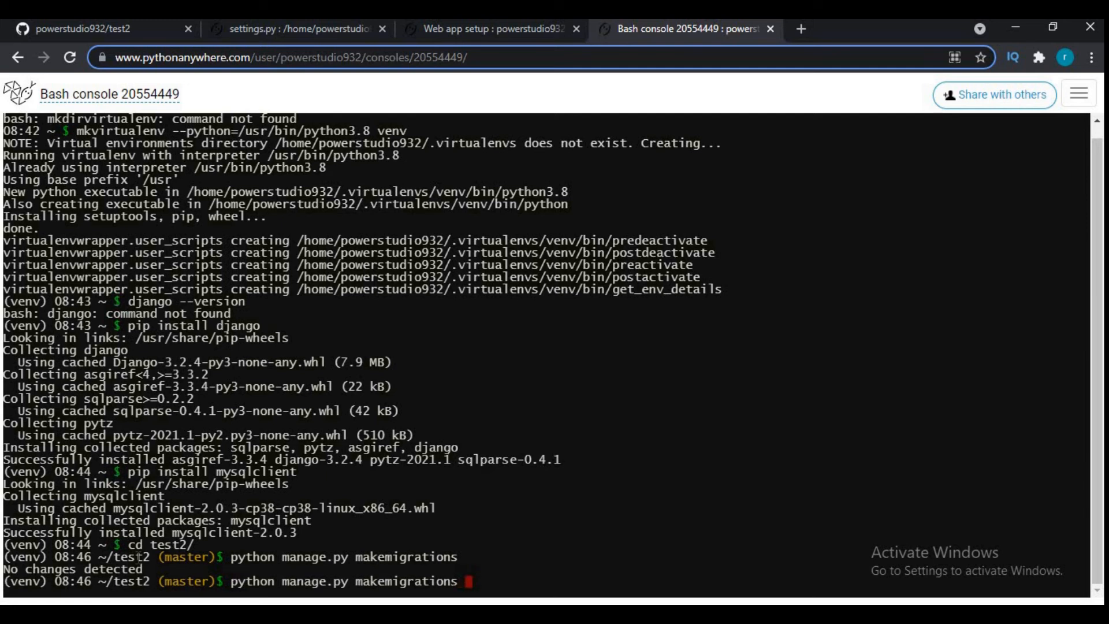
{"action": "type", "text": "test2"}
{"action": "key", "text": "Return"}
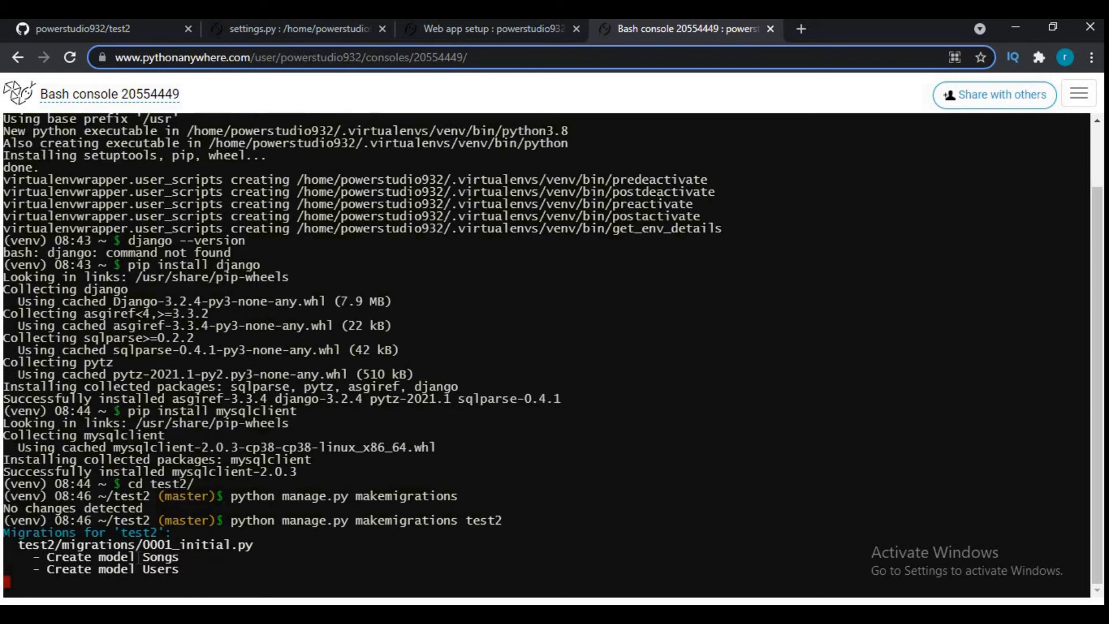
- Apply the migrations to the database with python manage.py migrate
{"action": "type", "text": "python ma"}
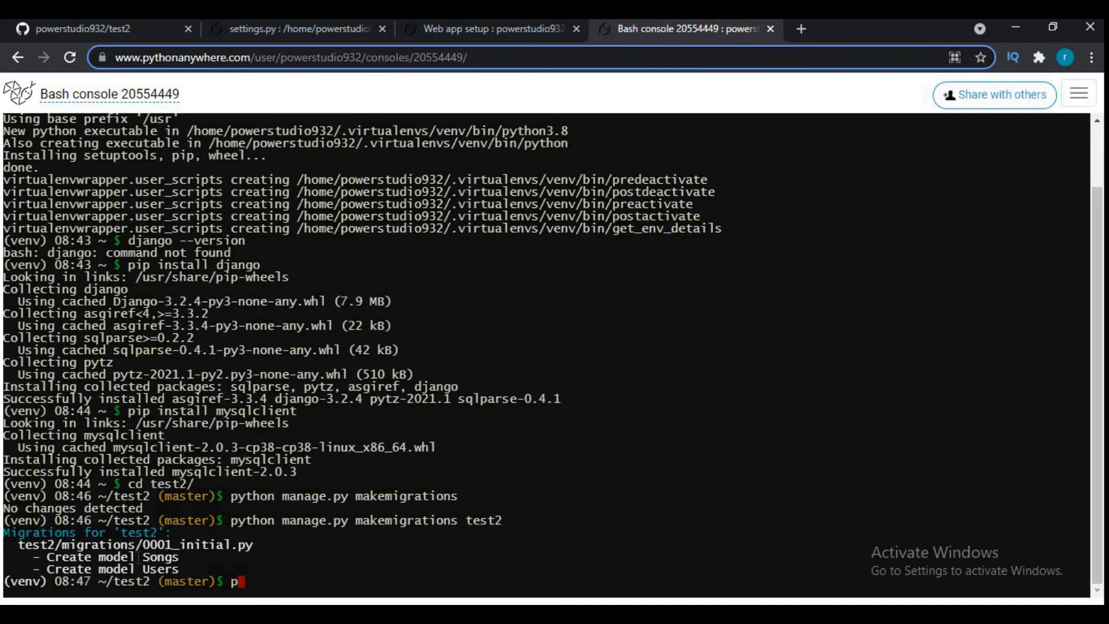
{"action": "type", "text": "nage"}
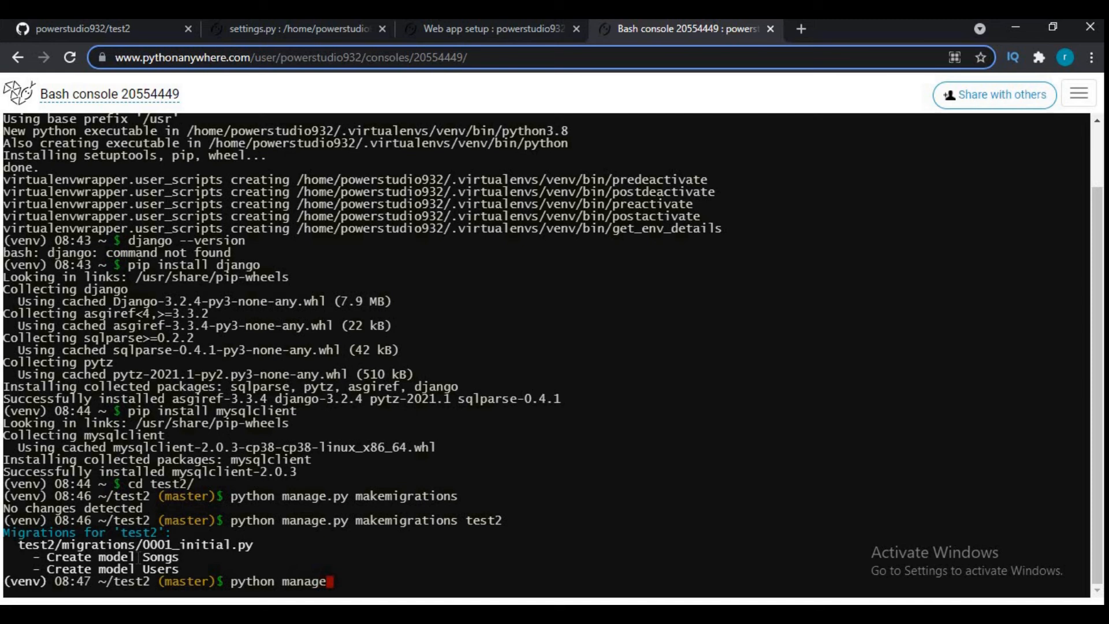
{"action": "type", "text": ".py migrate"}
{"action": "key", "text": "Return"}
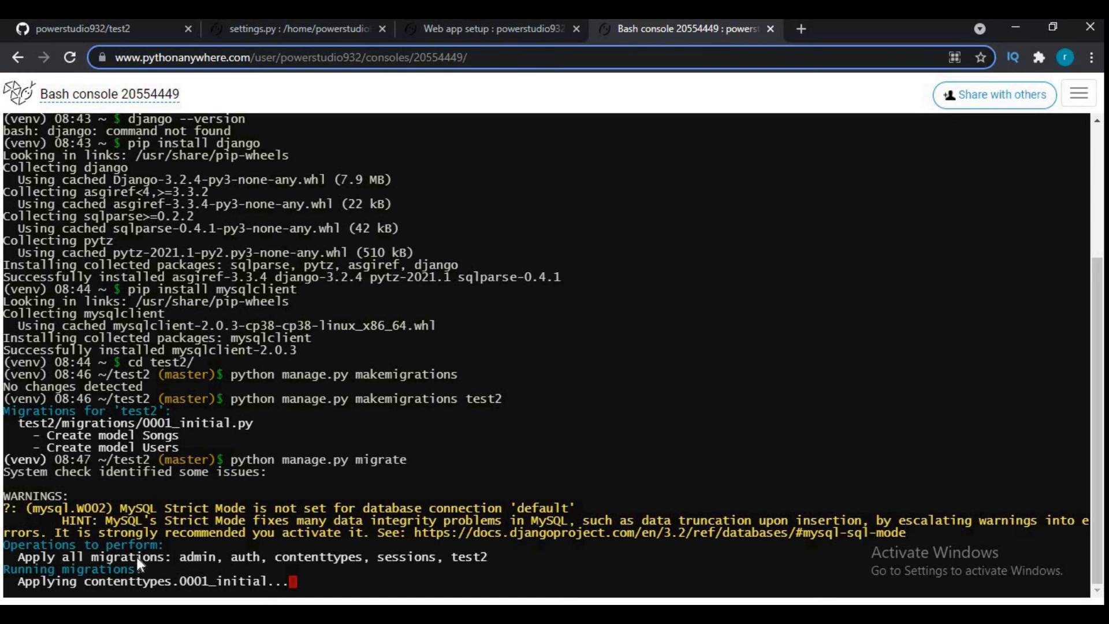
- Switch to Notepad and replace the whole note with "it takes some time to upload all tables.", putting "tables." on its own line
{"action": "key", "text": "alt+Tab"}
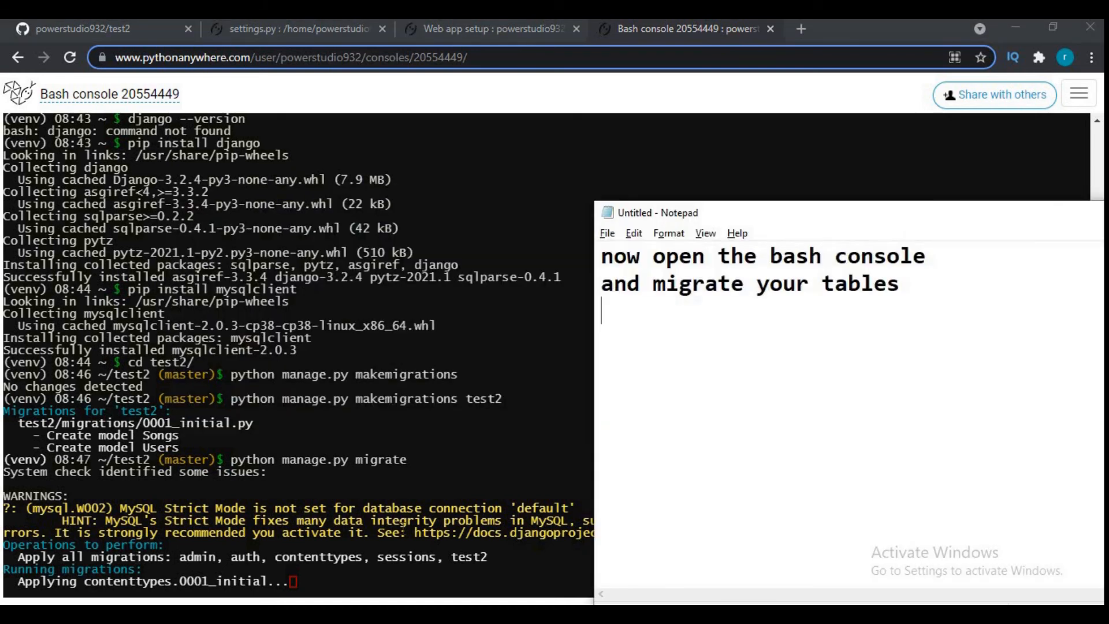
{"action": "key", "text": "ctrl+a"}
{"action": "type", "text": "it takes some time to upload"}
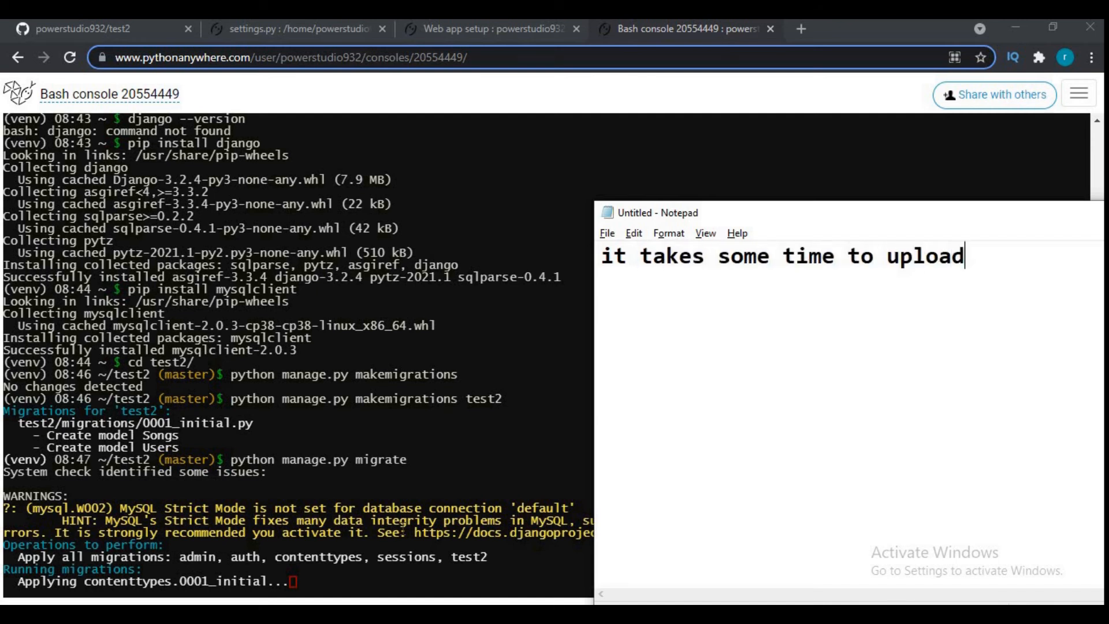
{"action": "type", "text": " all"}
{"action": "key", "text": "Return"}
{"action": "type", "text": "ta"}
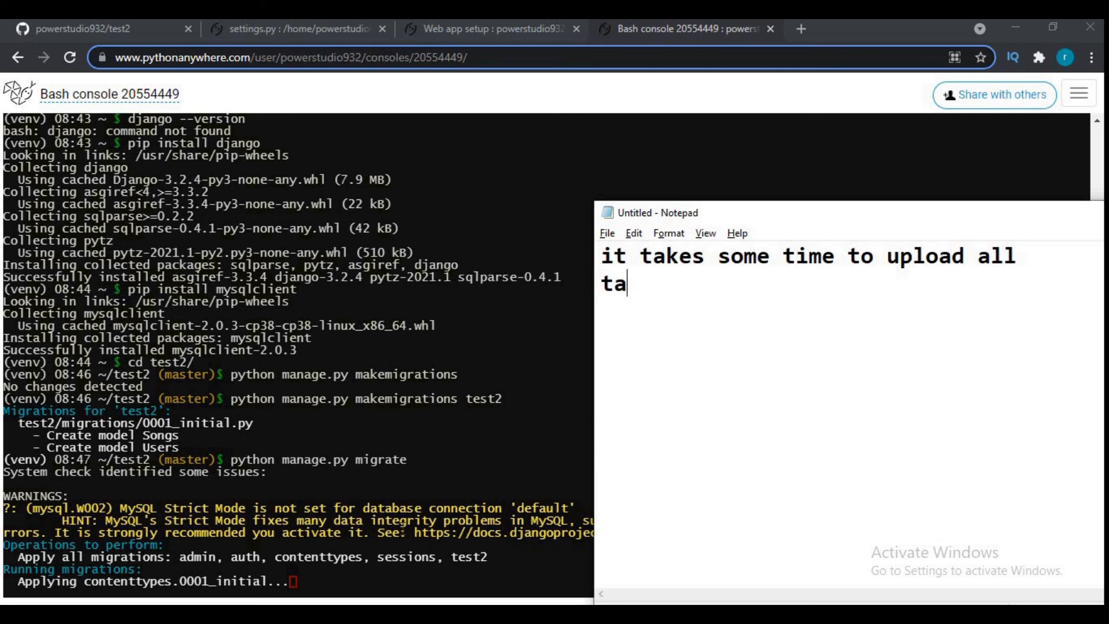
{"action": "type", "text": "bles."}
- Add the line "after that our project will be ready" to the note
{"action": "key", "text": "Return"}
{"action": "type", "text": "after that"}
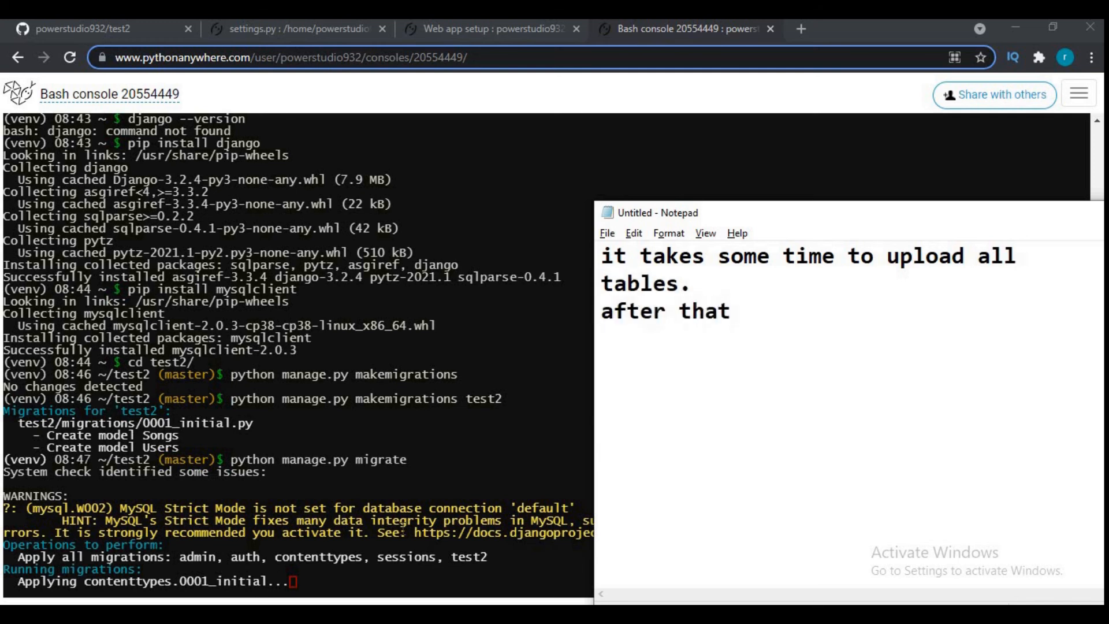
{"action": "type", "text": " our pro"}
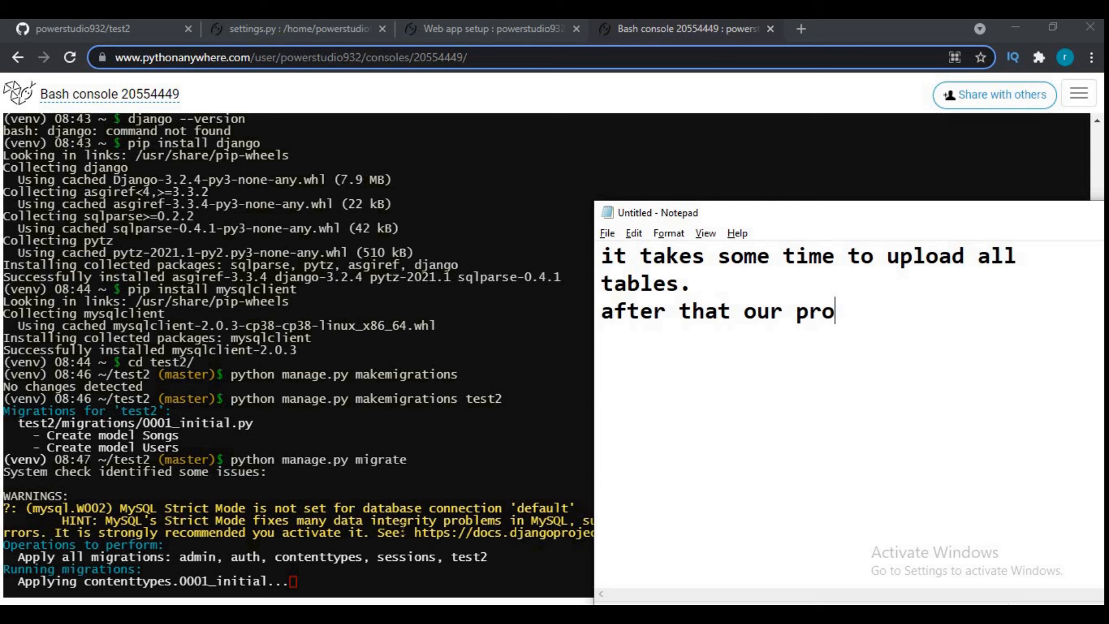
{"action": "type", "text": "ject will be ready"}
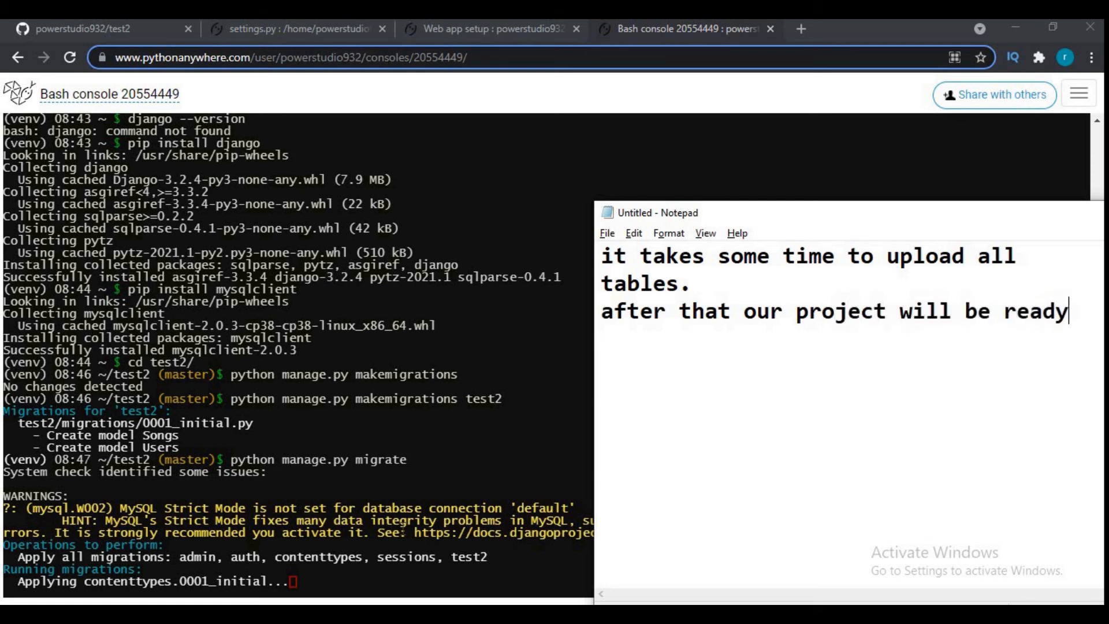
- Add the line "if you have any static files you can set path from here", moving the Notepad window to make room for it
{"action": "key", "text": "Return"}
{"action": "type", "text": "if you"}
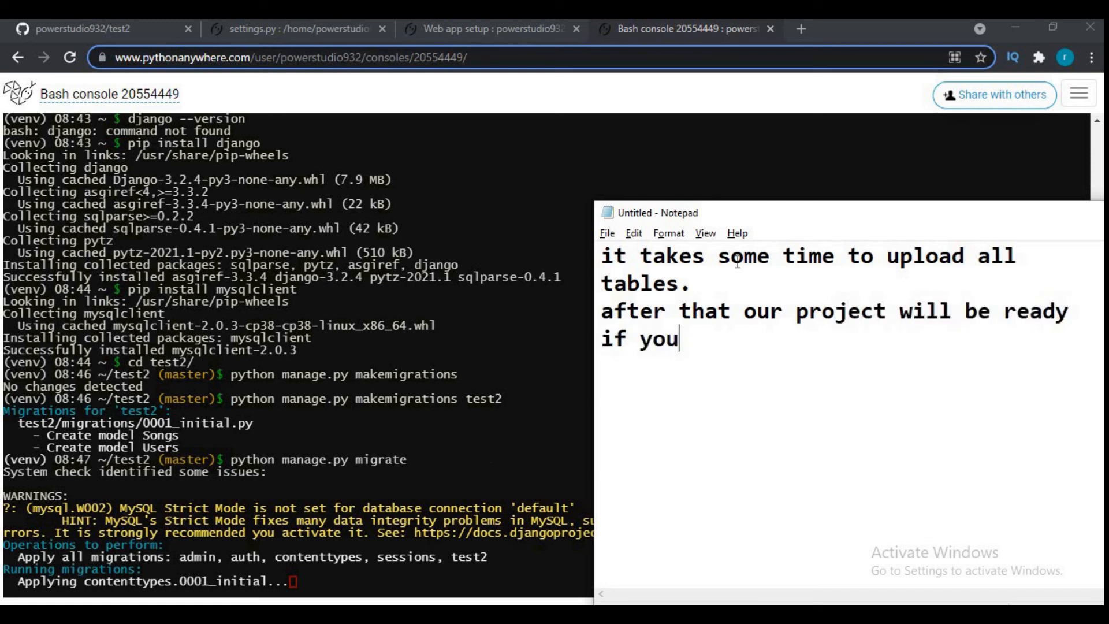
{"action": "left_click_drag", "start_coordinate": [751, 218], "coordinate": [514, 249]}
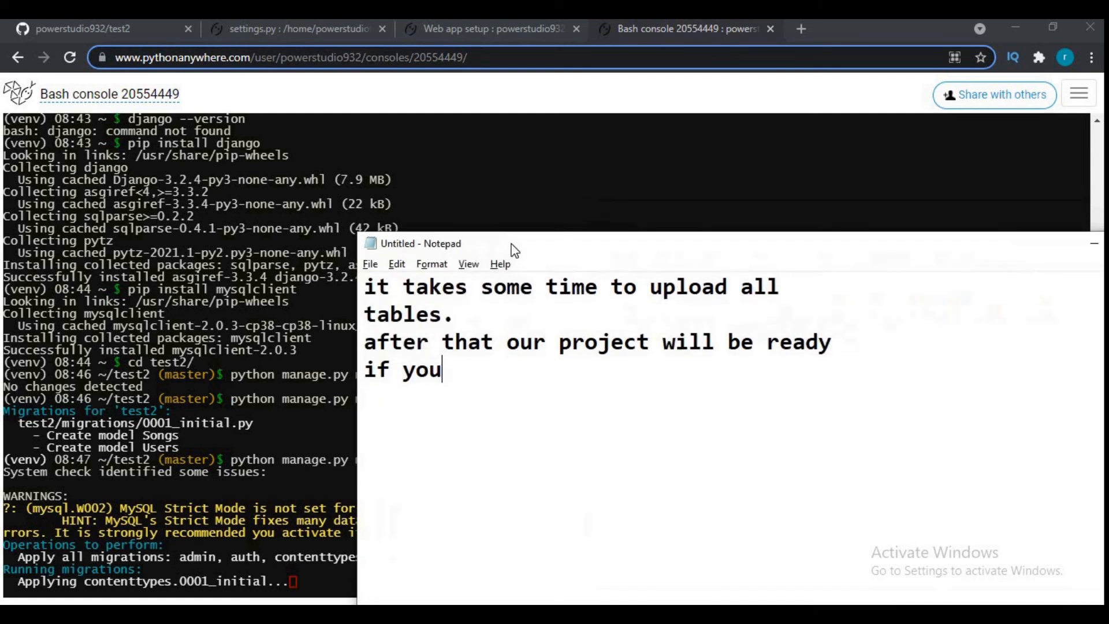
{"action": "type", "text": "have any sat"}
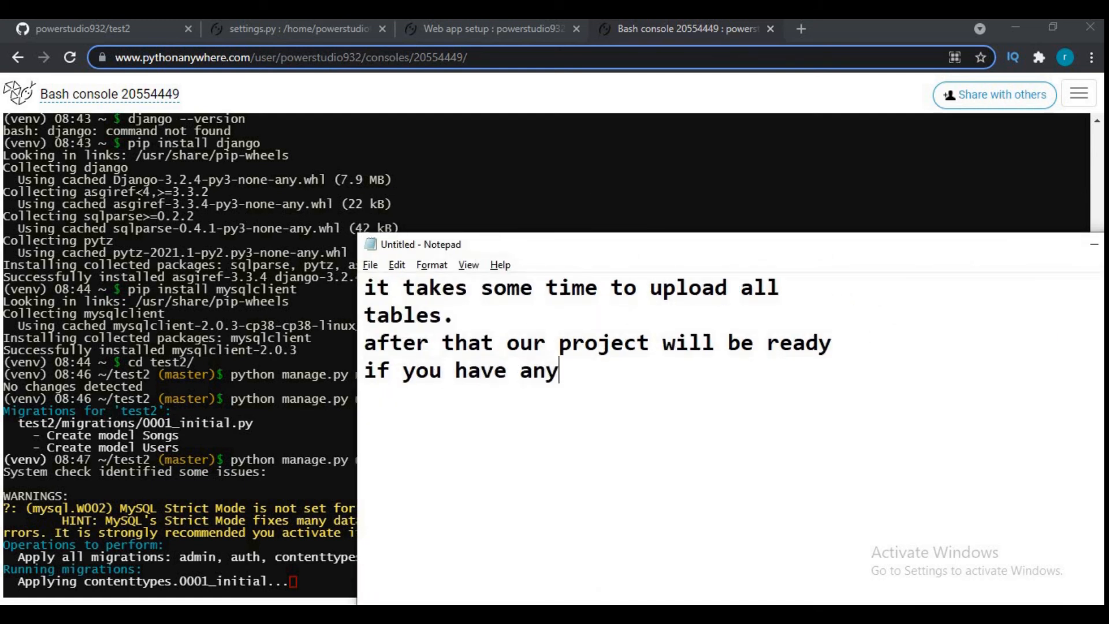
{"action": "key", "text": "BackSpace"}
{"action": "type", "text": "at"}
{"action": "key", "text": "BackSpace"}
{"action": "key", "text": "BackSpace"}
{"action": "type", "text": "tatic file"}
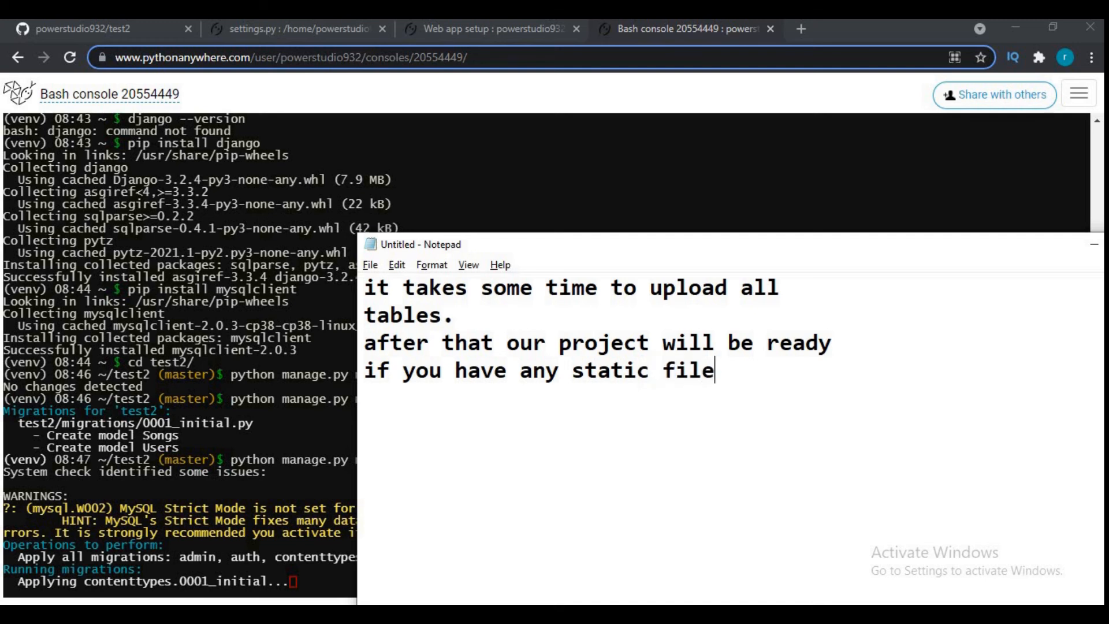
{"action": "type", "text": "s you ca"}
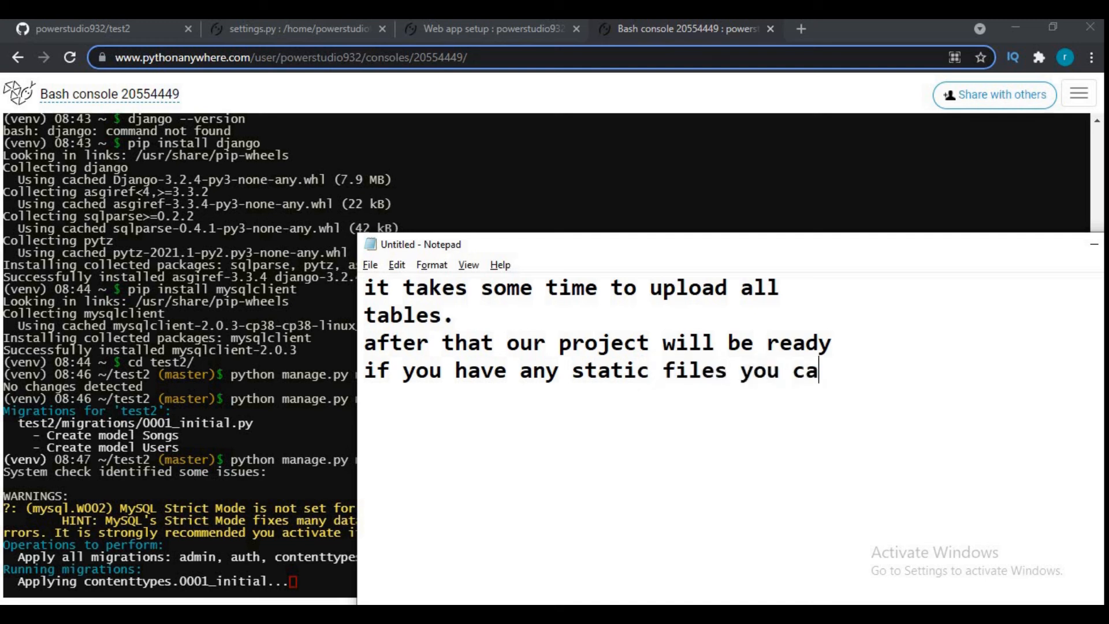
{"action": "type", "text": "n set path from here"}
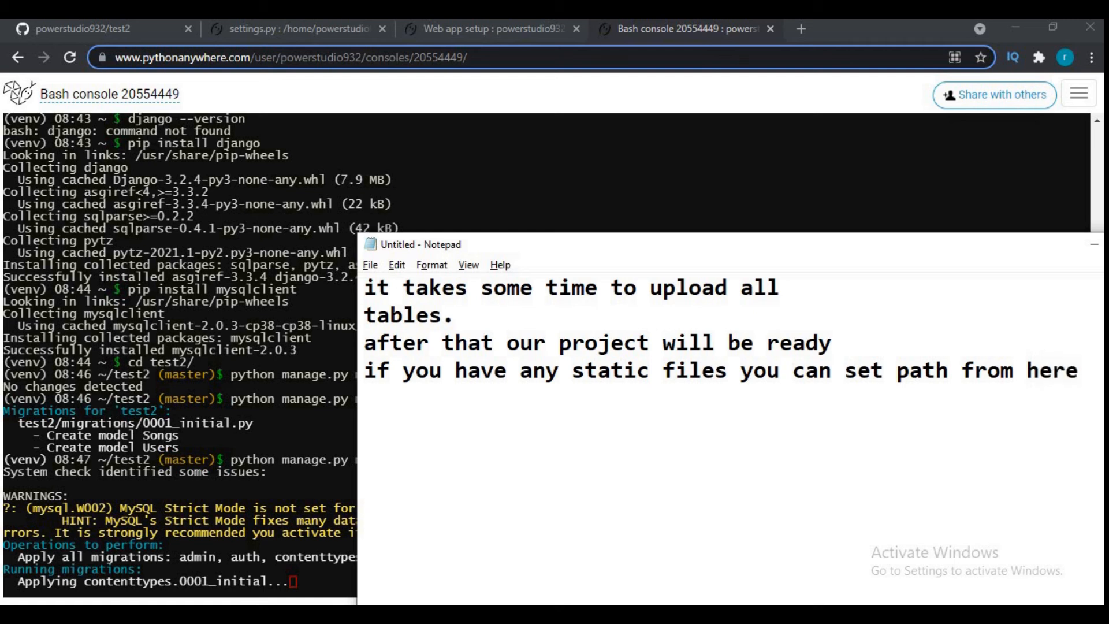
- Go to the web app setup page in the browser and add a static files mapping with the URL /static/
{"action": "left_click", "coordinate": [434, 24]}
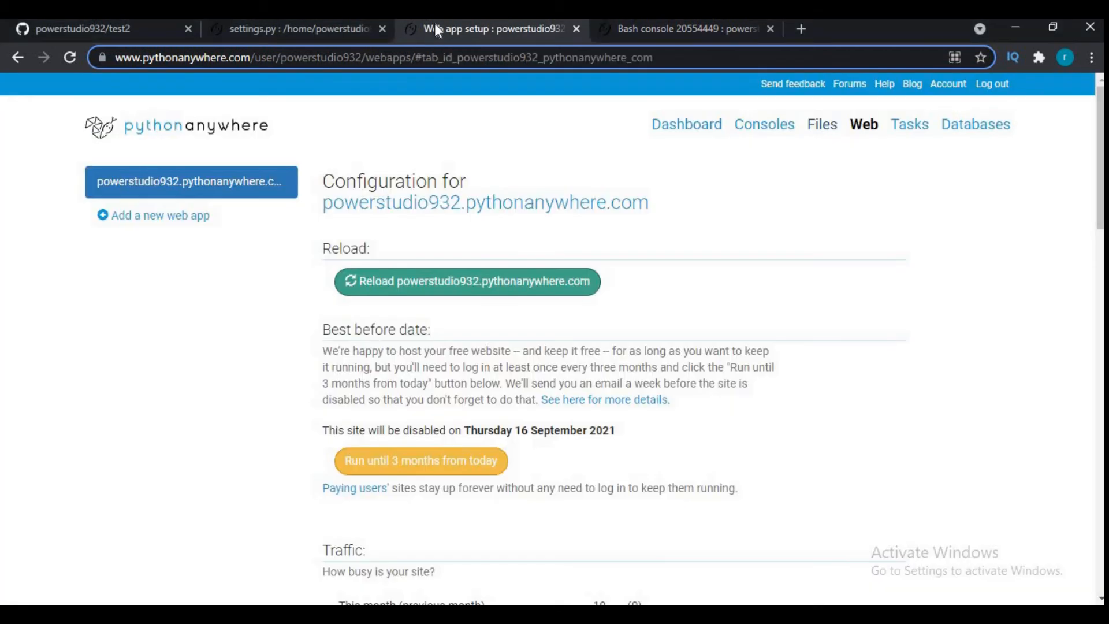
{"action": "scroll", "coordinate": [523, 258], "scroll_direction": "down", "scroll_amount": 10}
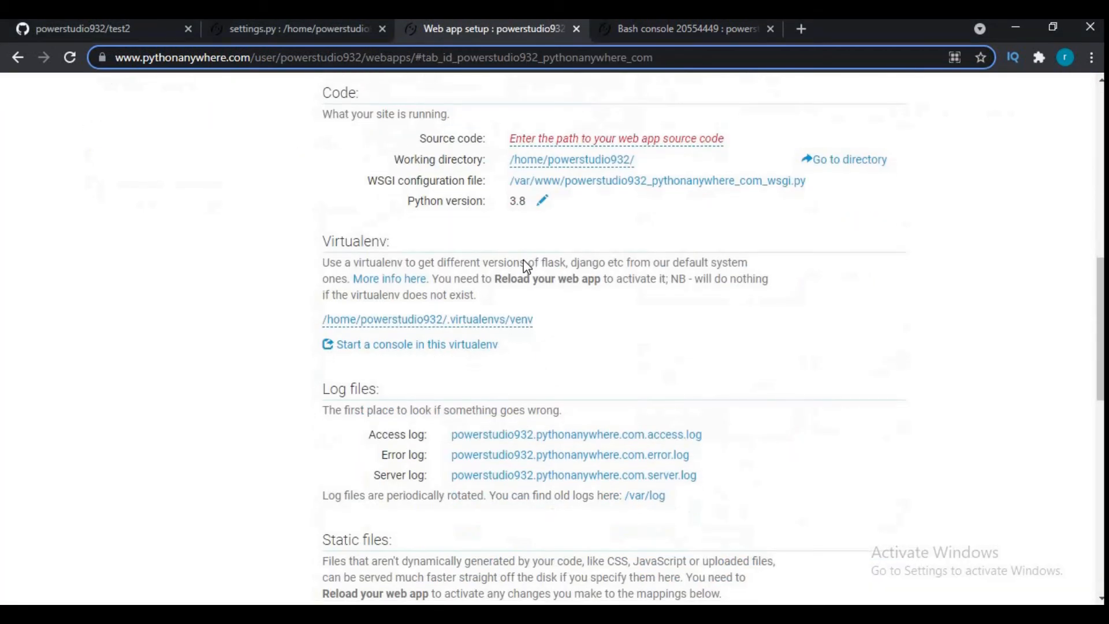
{"action": "scroll", "coordinate": [523, 259], "scroll_direction": "down", "scroll_amount": 6}
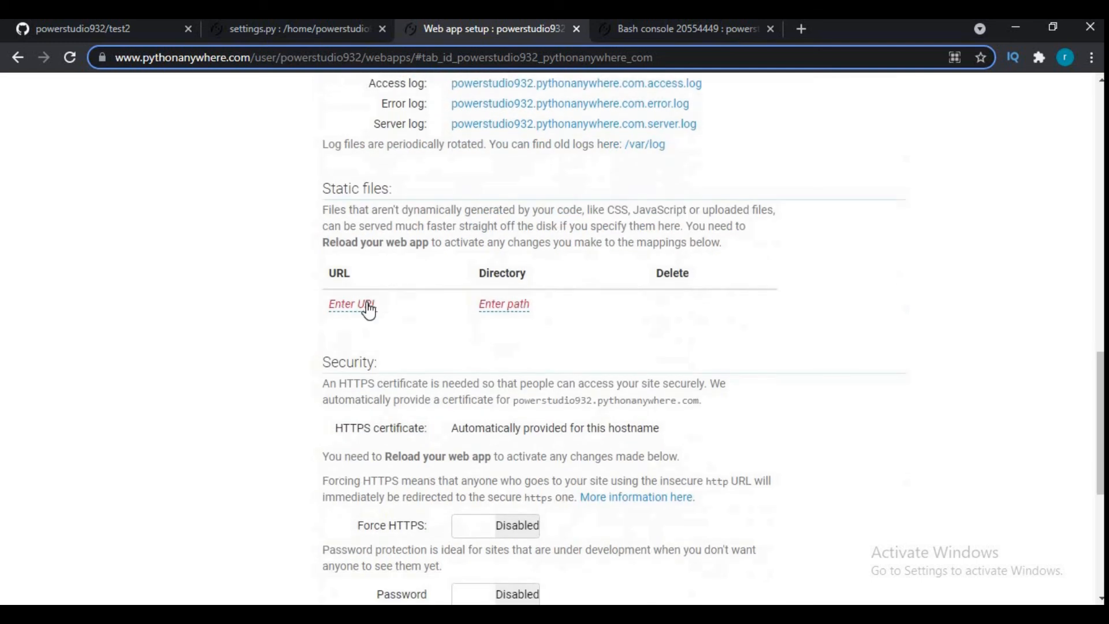
{"action": "left_click", "coordinate": [368, 303]}
{"action": "type", "text": "/static/"}
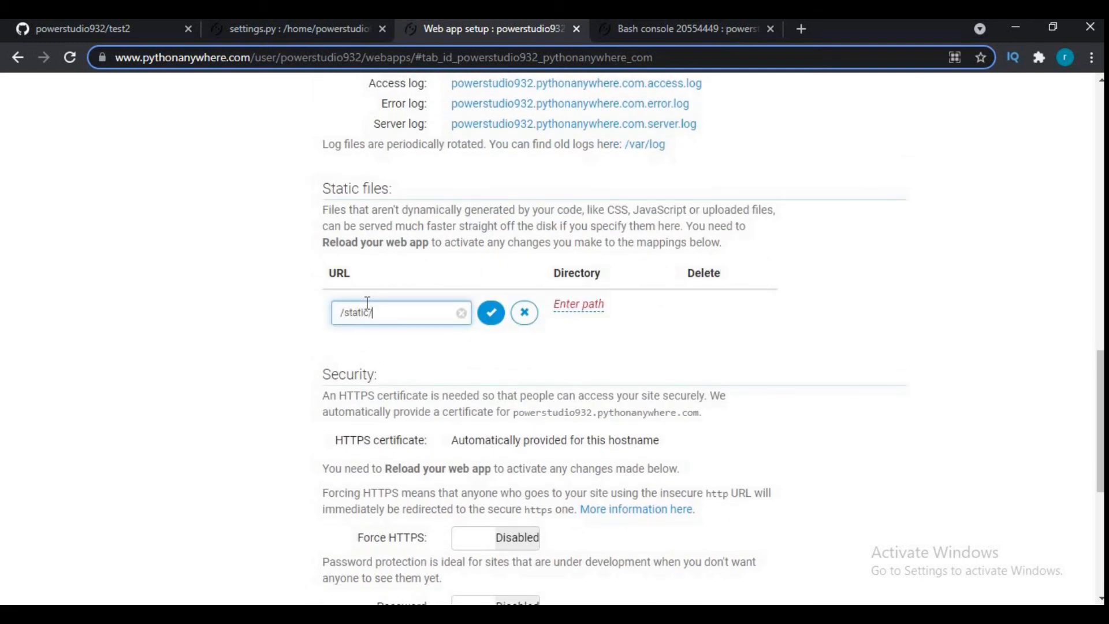
{"action": "left_click", "coordinate": [490, 314]}
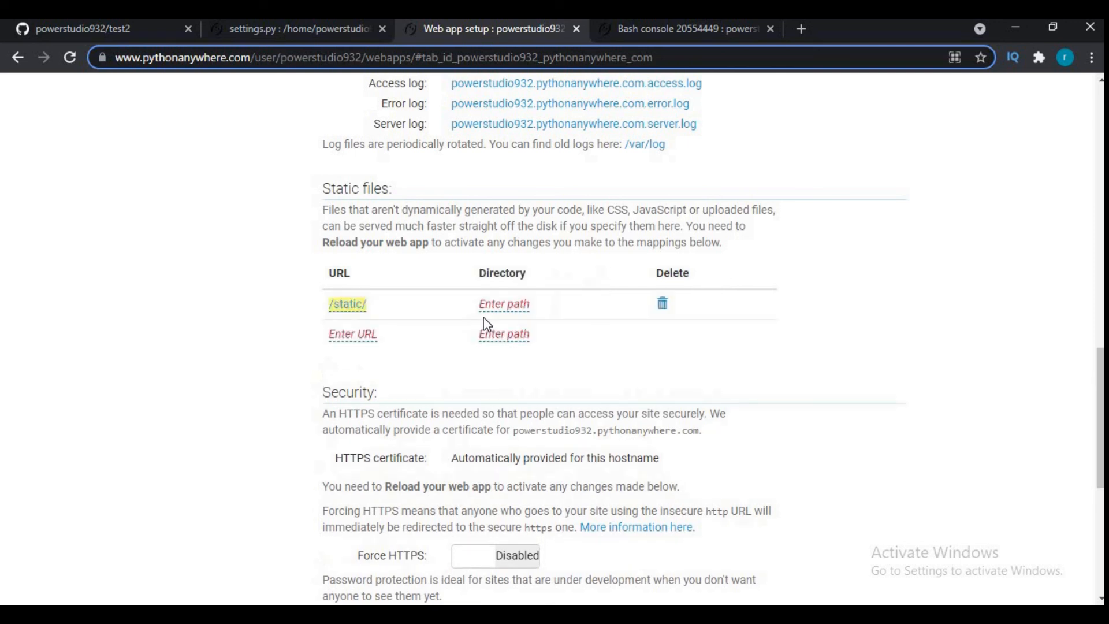
- Set the directory of the /static/ mapping to /home/powerstuio932/test2/static
{"action": "left_click", "coordinate": [506, 306]}
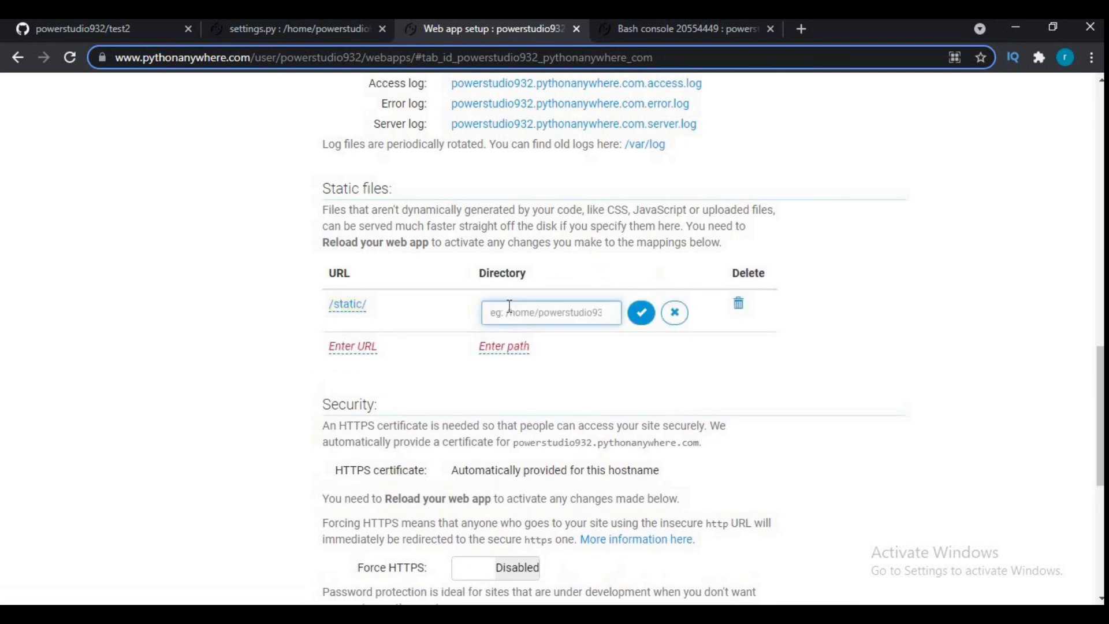
{"action": "type", "text": "/home/powerstuio932/"}
{"action": "scroll", "coordinate": [595, 252], "scroll_direction": "down", "scroll_amount": 1}
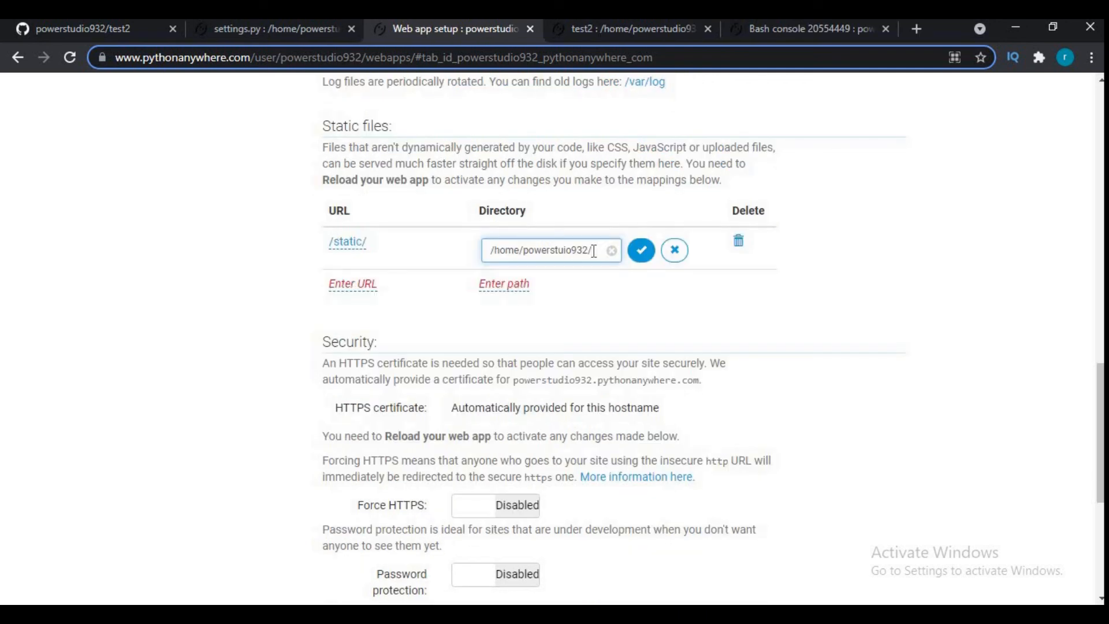
{"action": "type", "text": "/test2/media"}
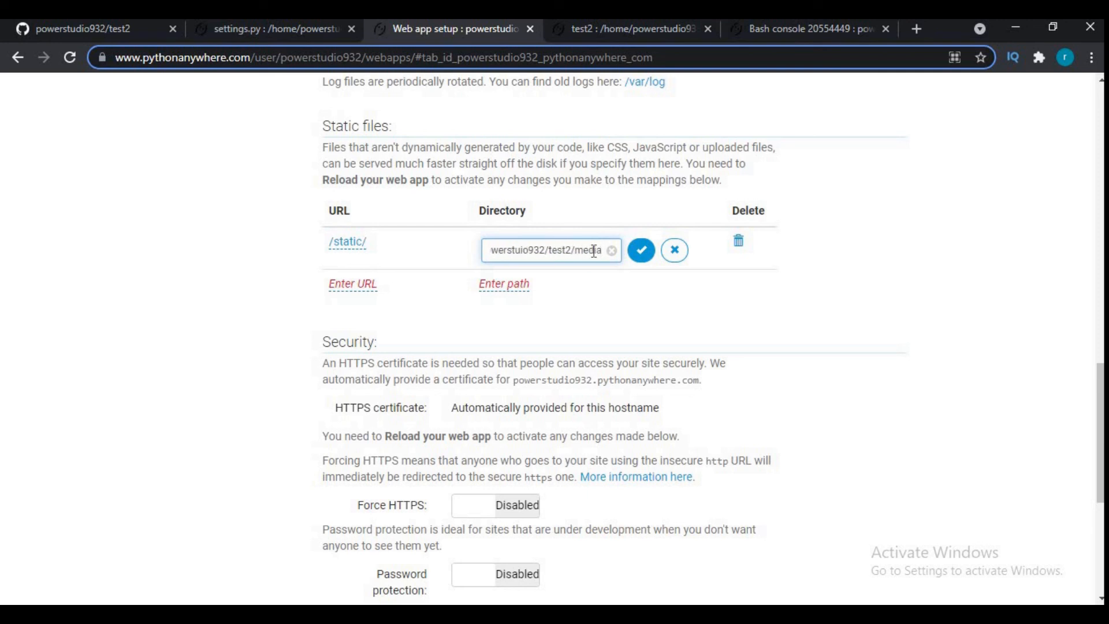
{"action": "key", "text": "BackSpace"}
{"action": "key", "text": "BackSpace"}
{"action": "key", "text": "BackSpace"}
{"action": "key", "text": "BackSpace"}
{"action": "key", "text": "BackSpace"}
{"action": "type", "text": "static"}
{"action": "left_click", "coordinate": [649, 259]}
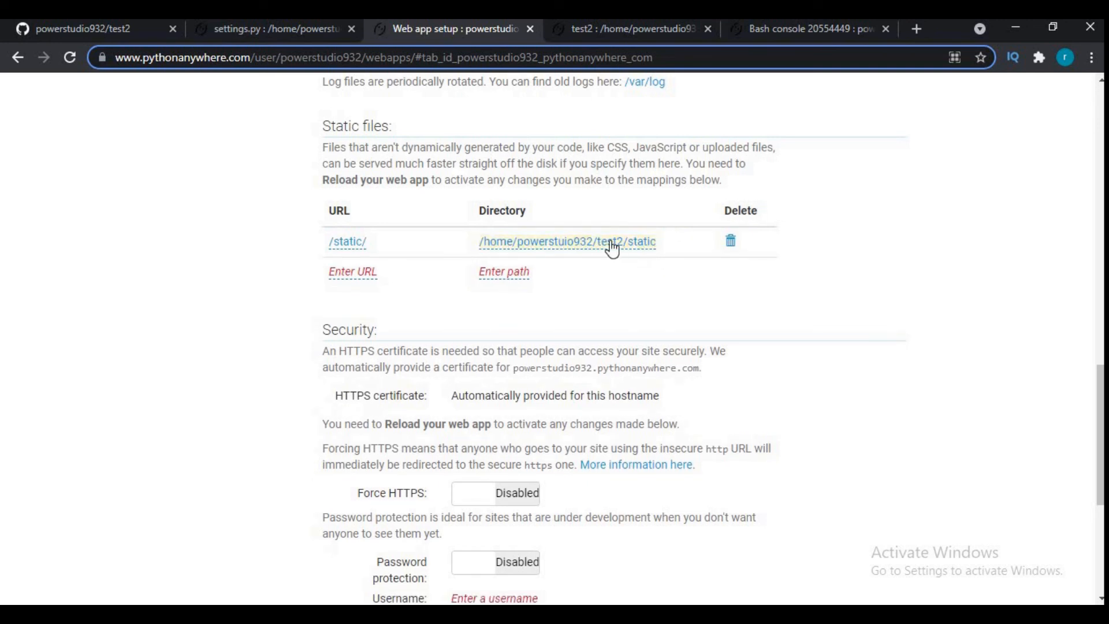
- Switch to Notepad and add the line "but i have not have any static files so no need for me"
{"action": "key", "text": "alt+Tab"}
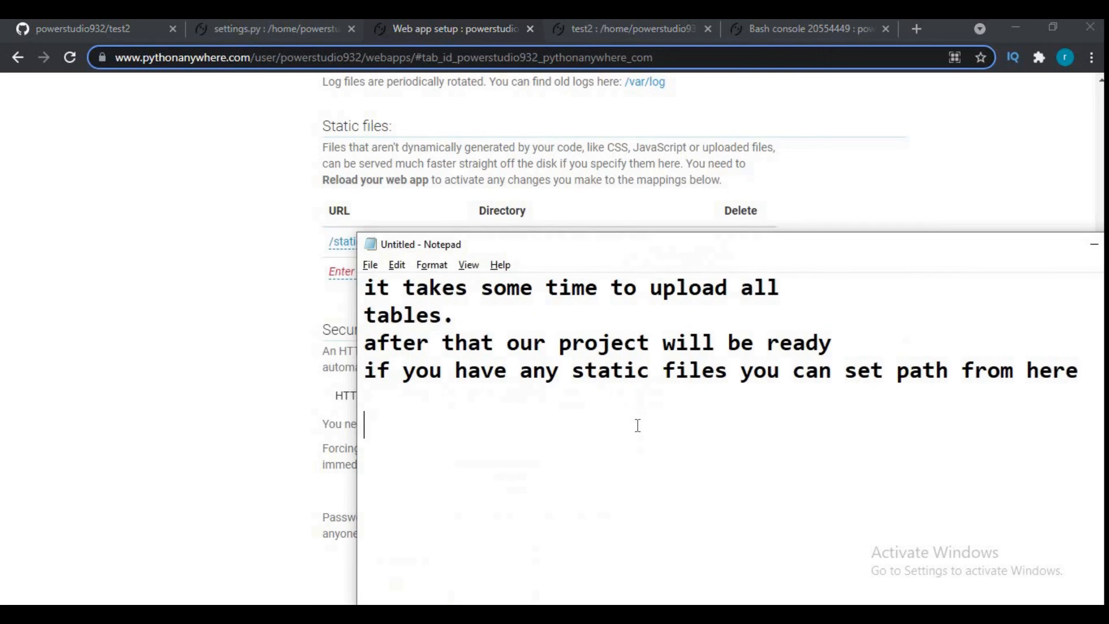
{"action": "type", "text": "but ia"}
{"action": "key", "text": "BackSpace"}
{"action": "type", "text": "have"}
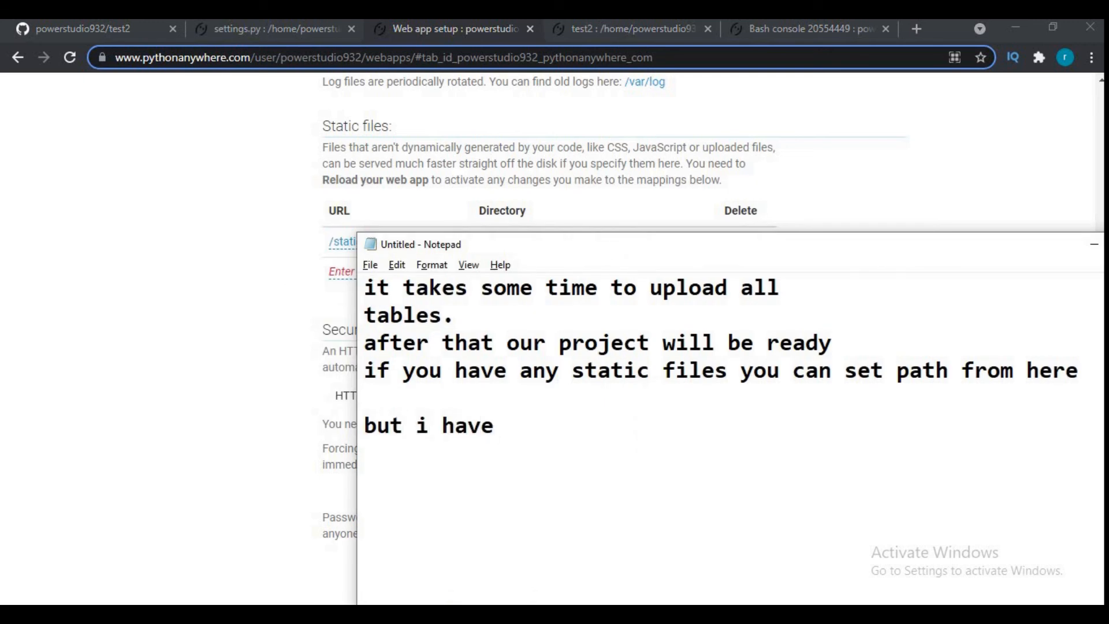
{"action": "type", "text": " not have any s"}
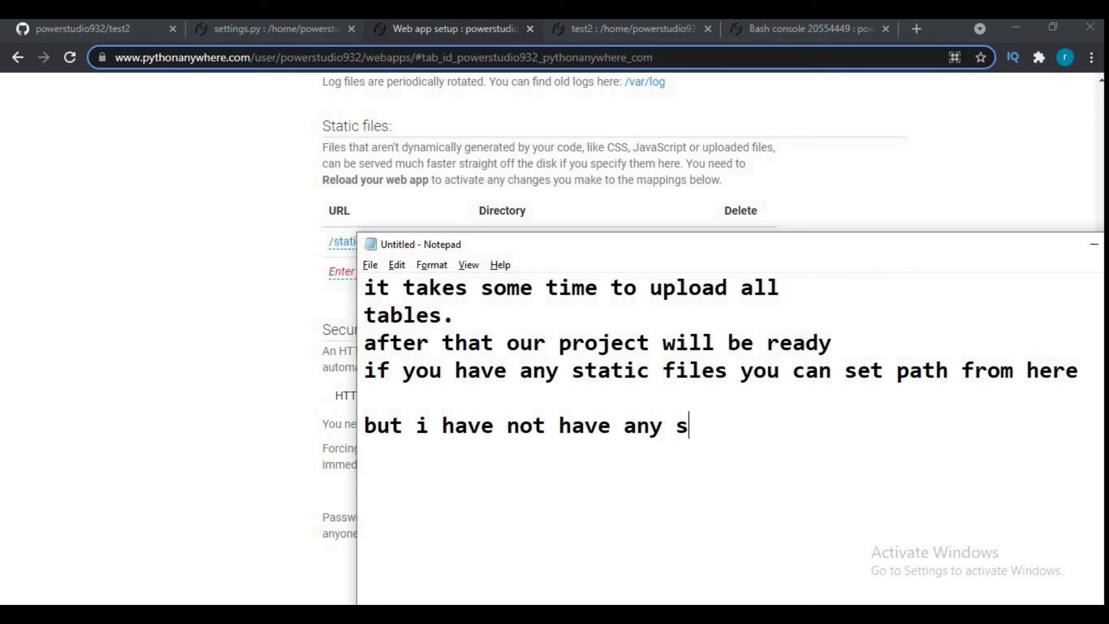
{"action": "type", "text": "tatic files"}
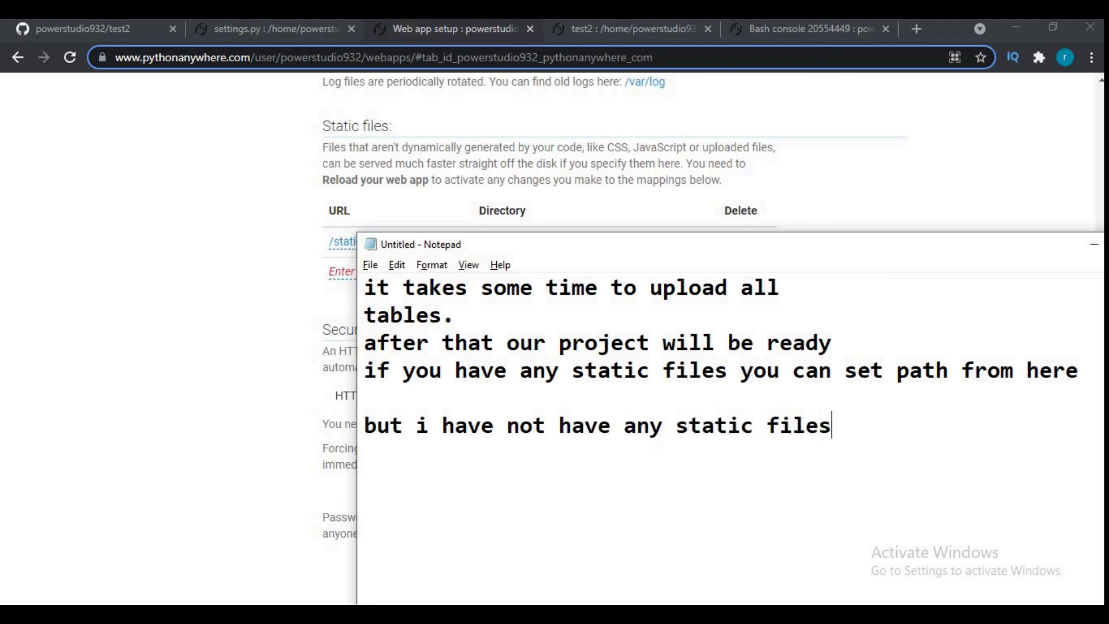
{"action": "type", "text": " so no need "}
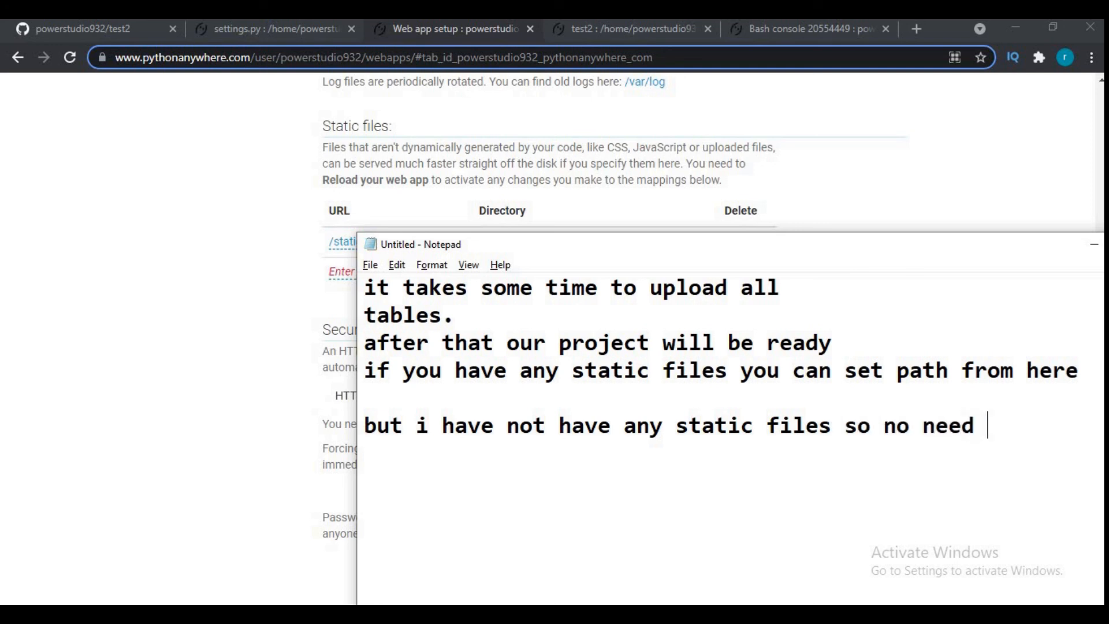
{"action": "type", "text": "for me"}
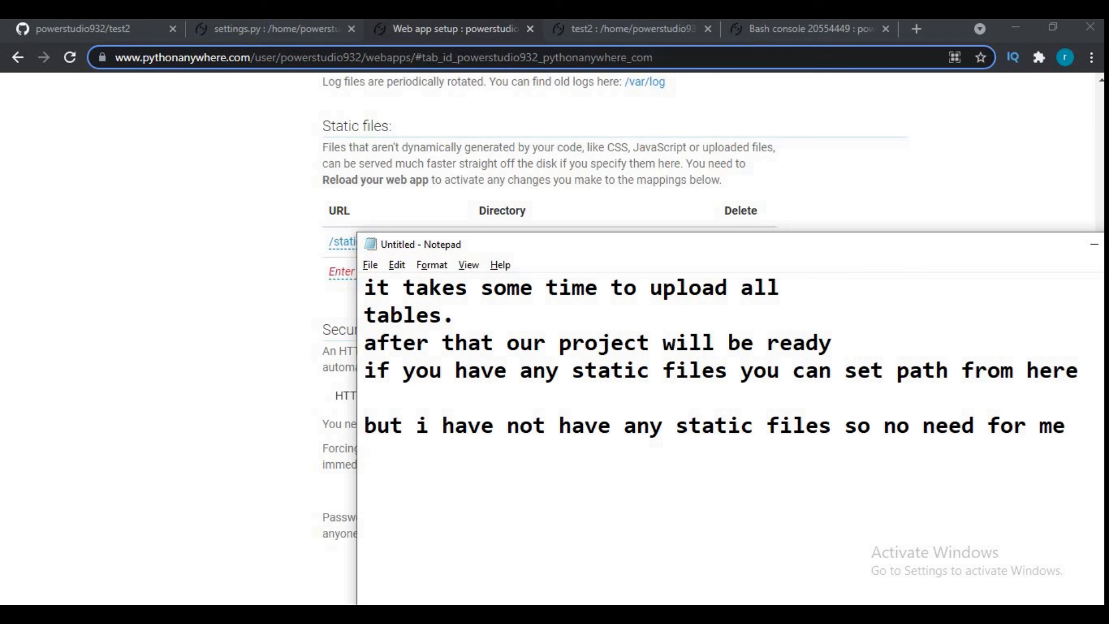
- Return to the browser and delete the /static/ mapping from the web app's static files
{"action": "key", "text": "alt+Tab"}
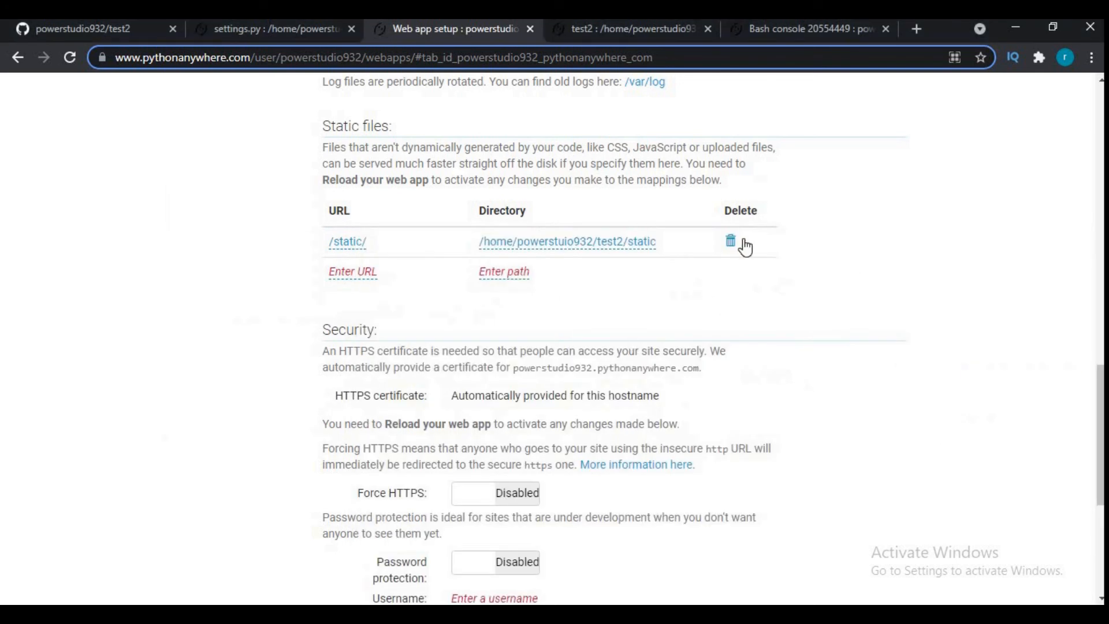
{"action": "left_click", "coordinate": [731, 242]}
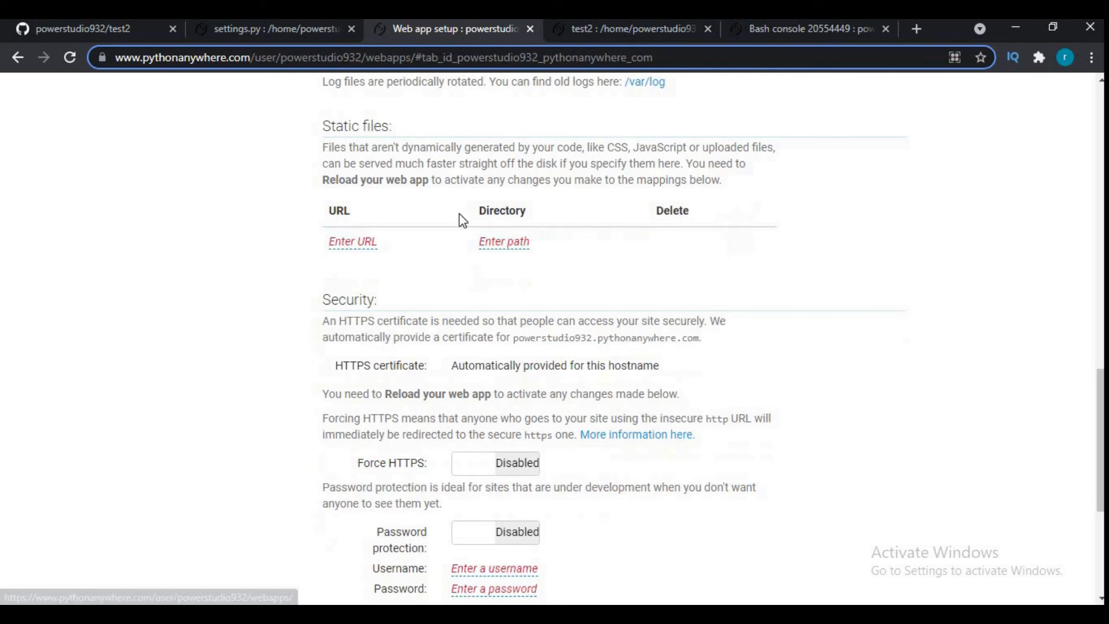
- Look through the test2 directory and settings.py, and check the migration progress in the Bash console
{"action": "left_click", "coordinate": [613, 29]}
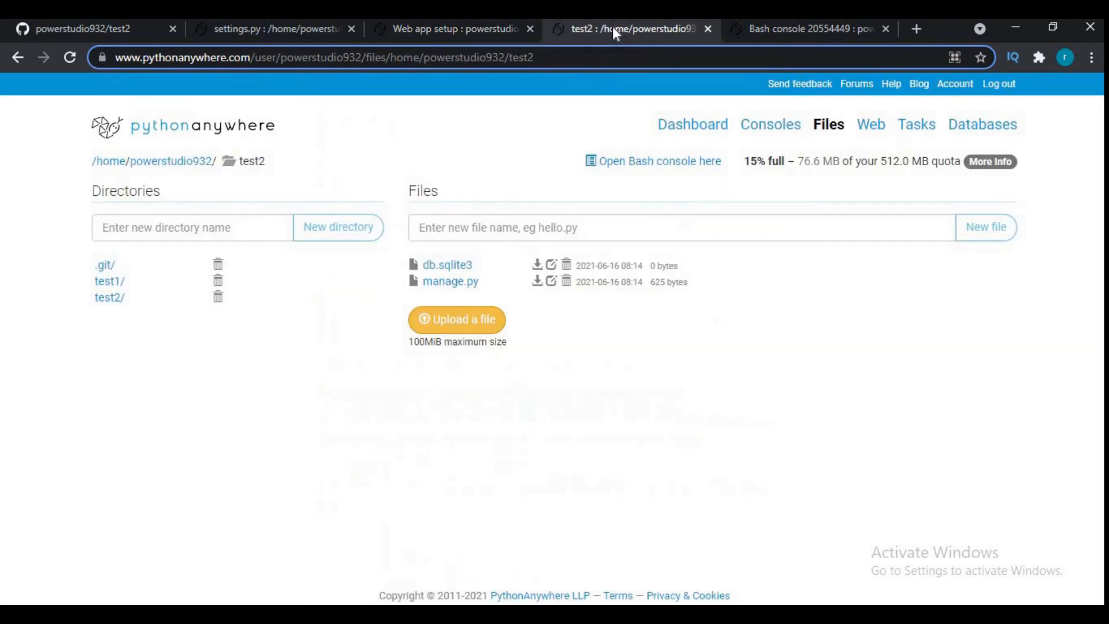
{"action": "left_click", "coordinate": [258, 38]}
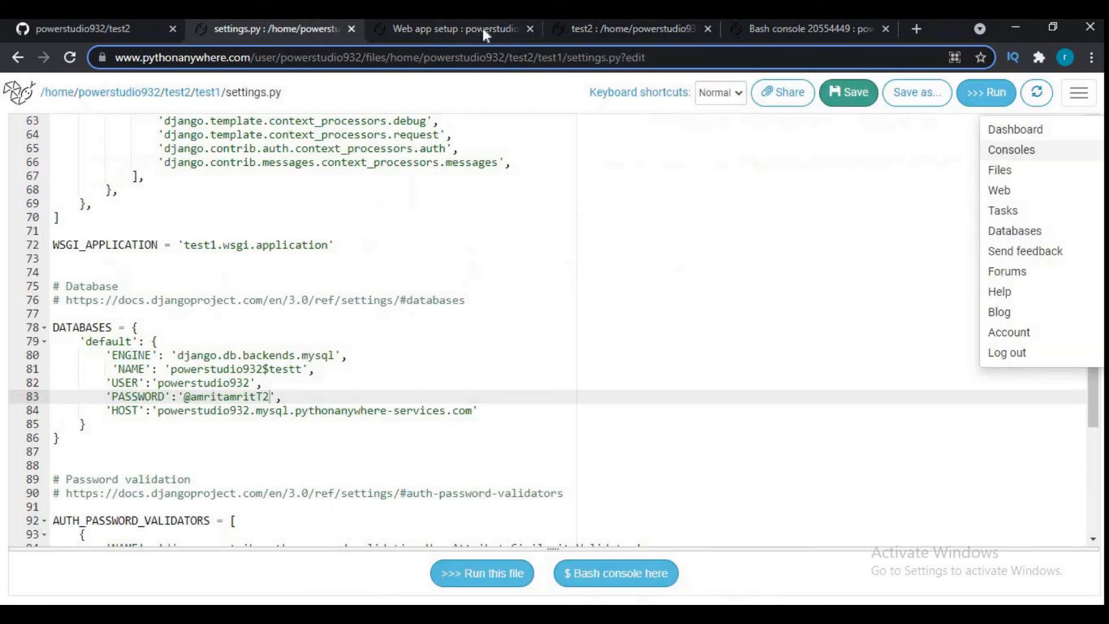
{"action": "left_click", "coordinate": [807, 31]}
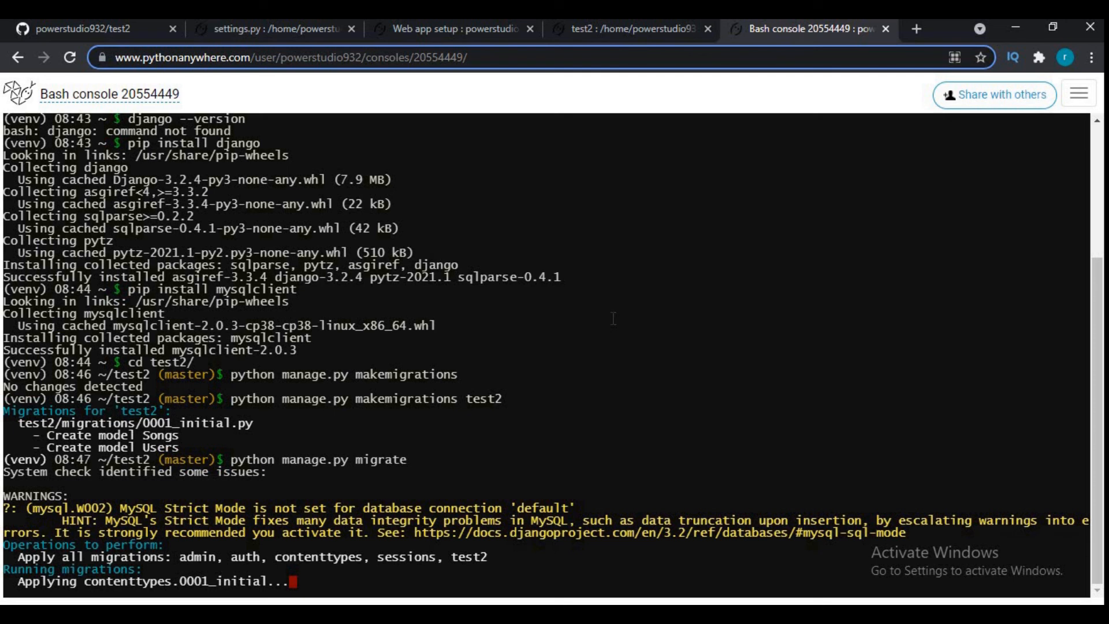
- Switch to Notepad and add the line "it will take some more time so i am cutting delayed clips"
{"action": "key", "text": "alt+Tab"}
{"action": "key", "text": "Return"}
{"action": "type", "text": "i"}
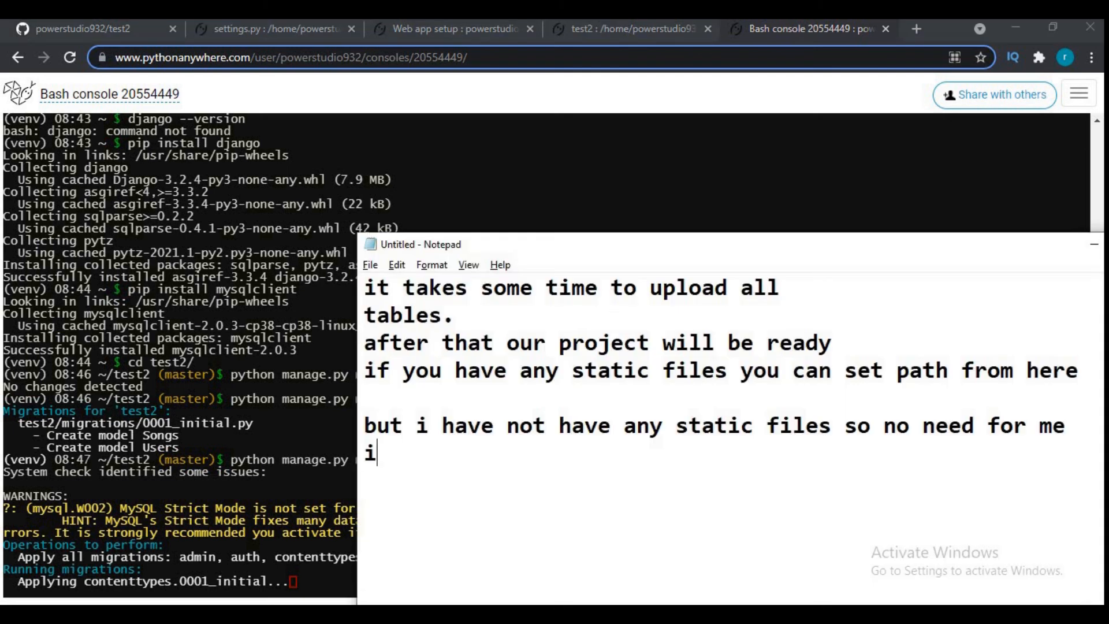
{"action": "type", "text": "t will take so"}
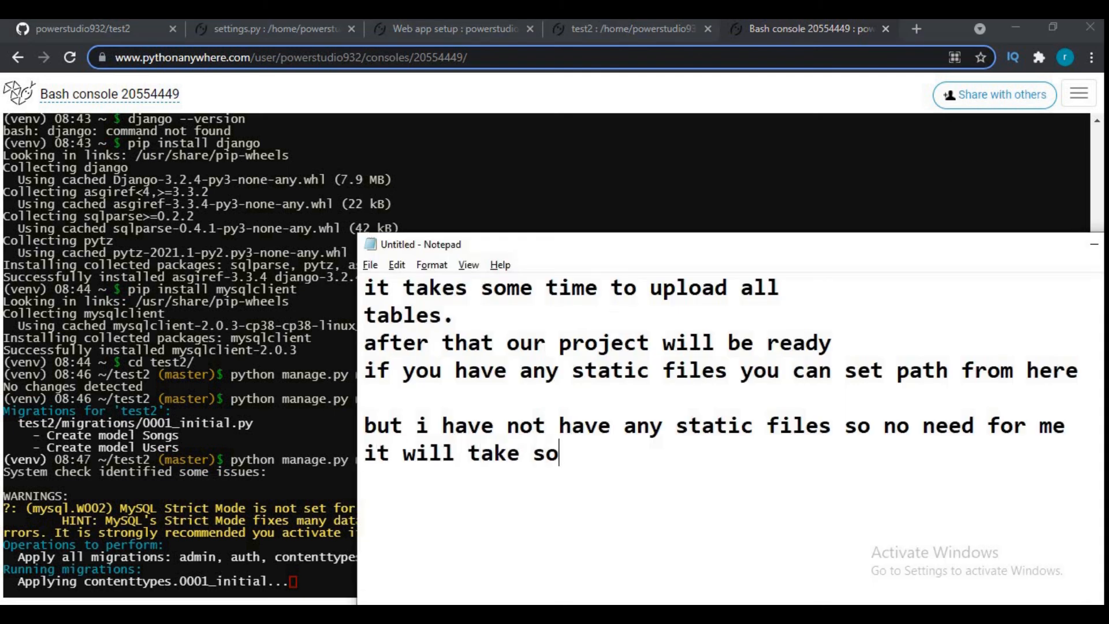
{"action": "type", "text": "me more time so i am"}
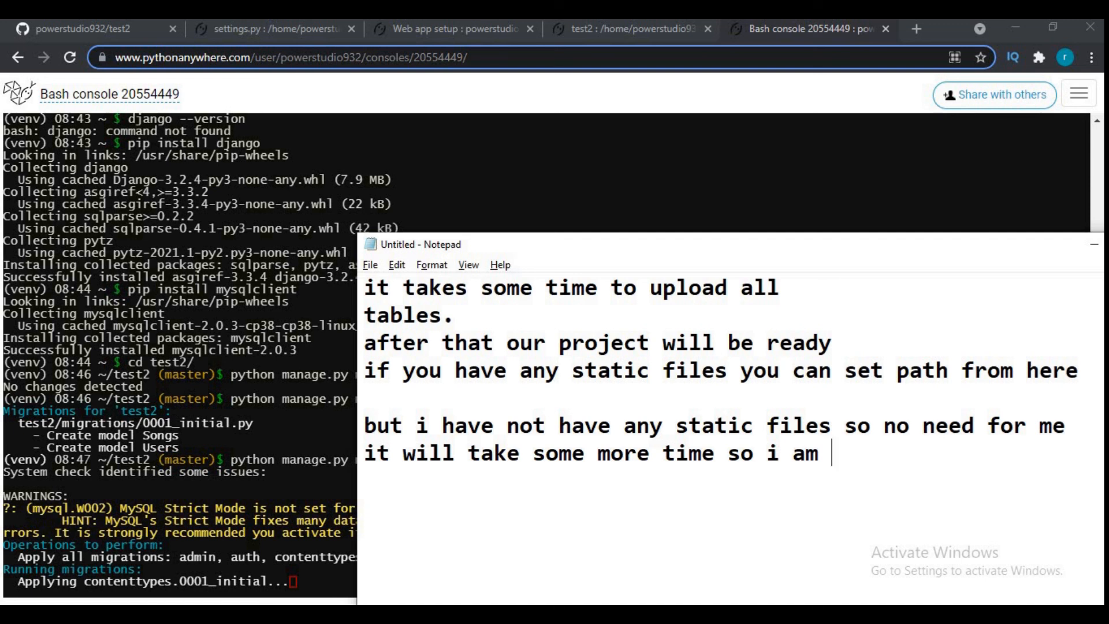
{"action": "type", "text": "cuttin"}
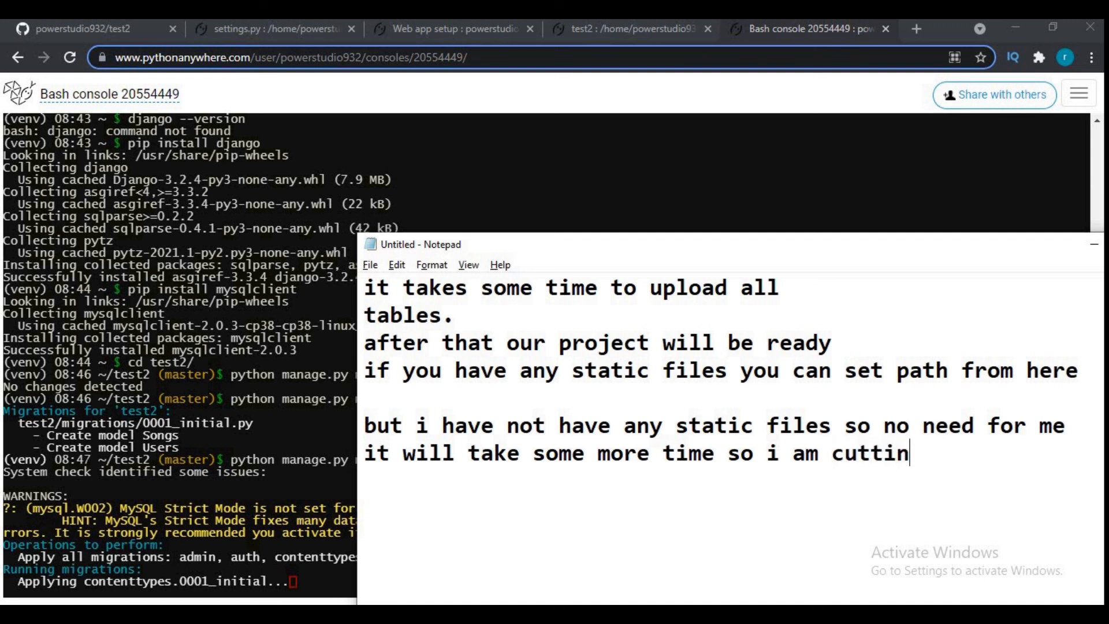
{"action": "type", "text": "g delayed clips"}
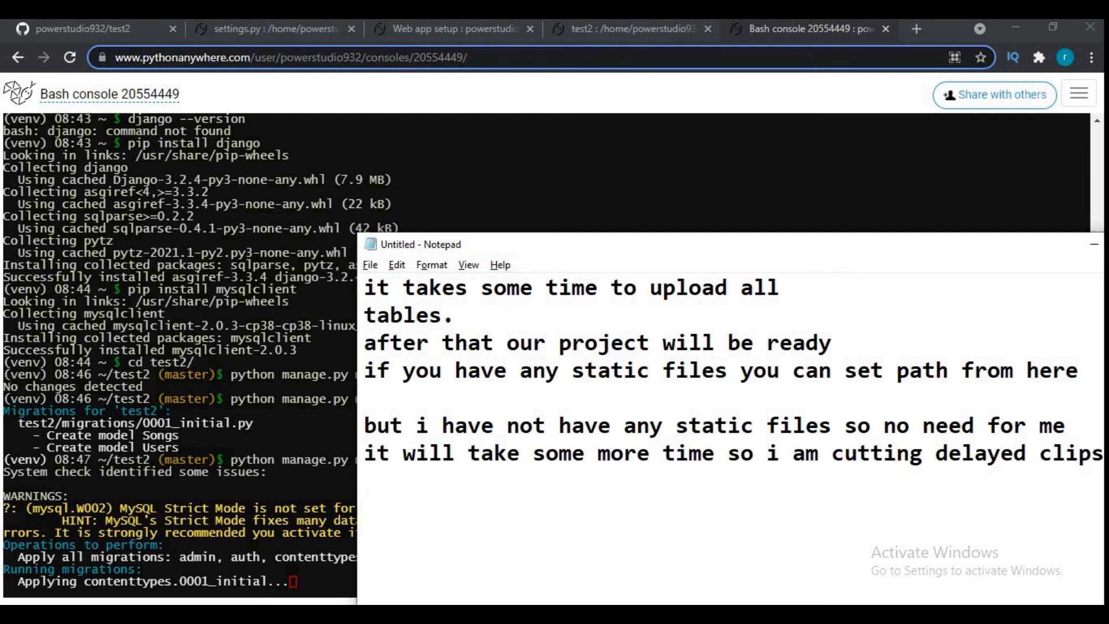
- Go back to the web app setup page in the browser and show the configuration heading with the site link
{"action": "key", "text": "alt+Tab"}
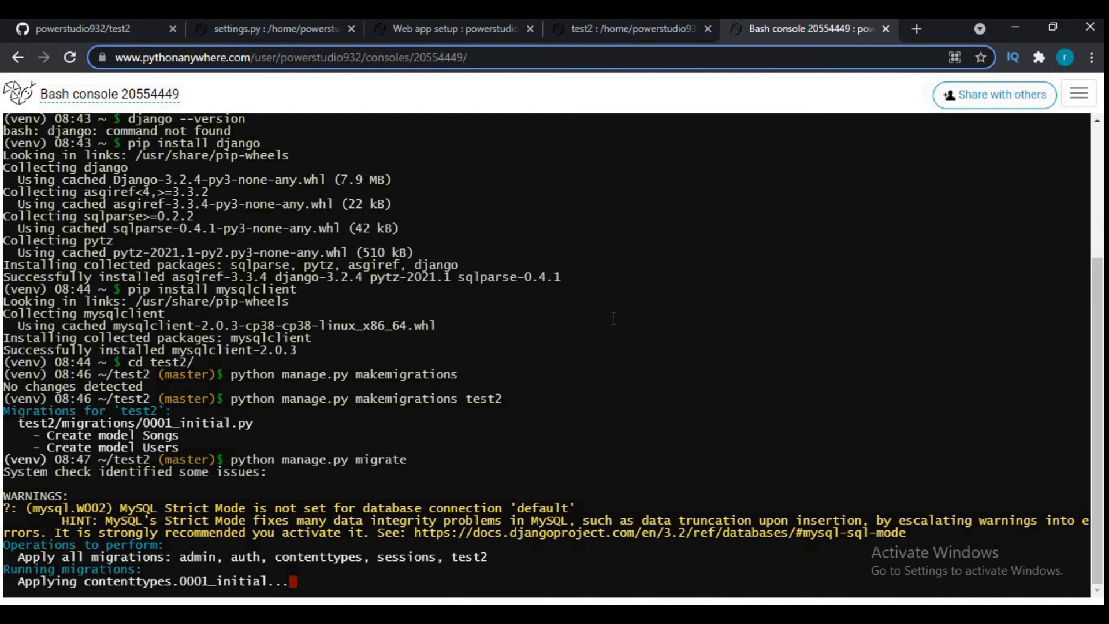
{"action": "left_click", "coordinate": [434, 29]}
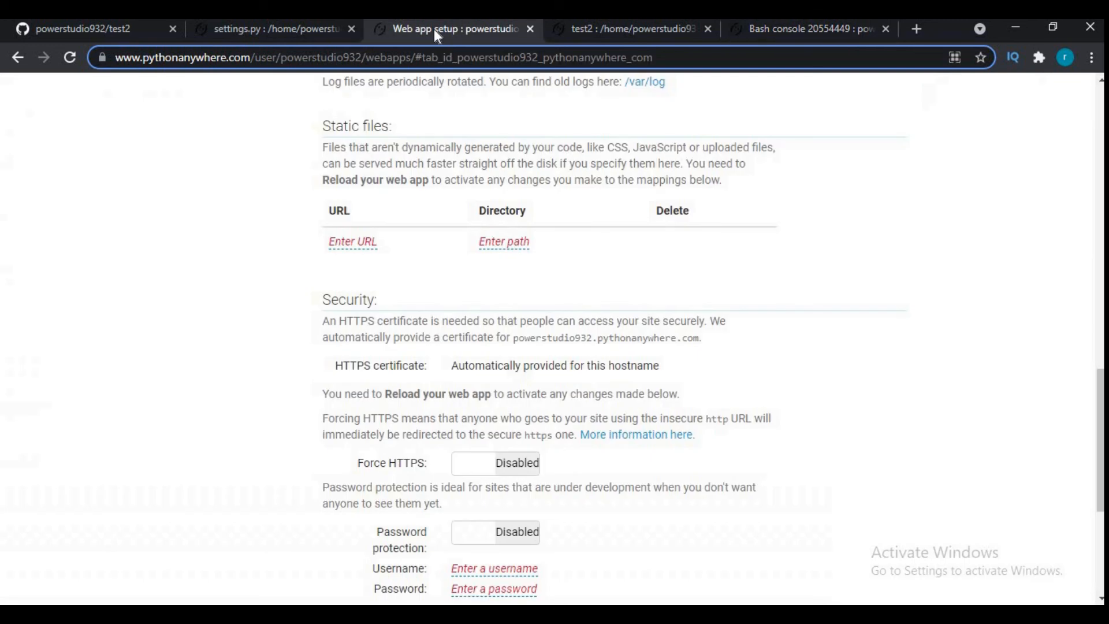
{"action": "scroll", "coordinate": [564, 237], "scroll_direction": "up", "scroll_amount": 15}
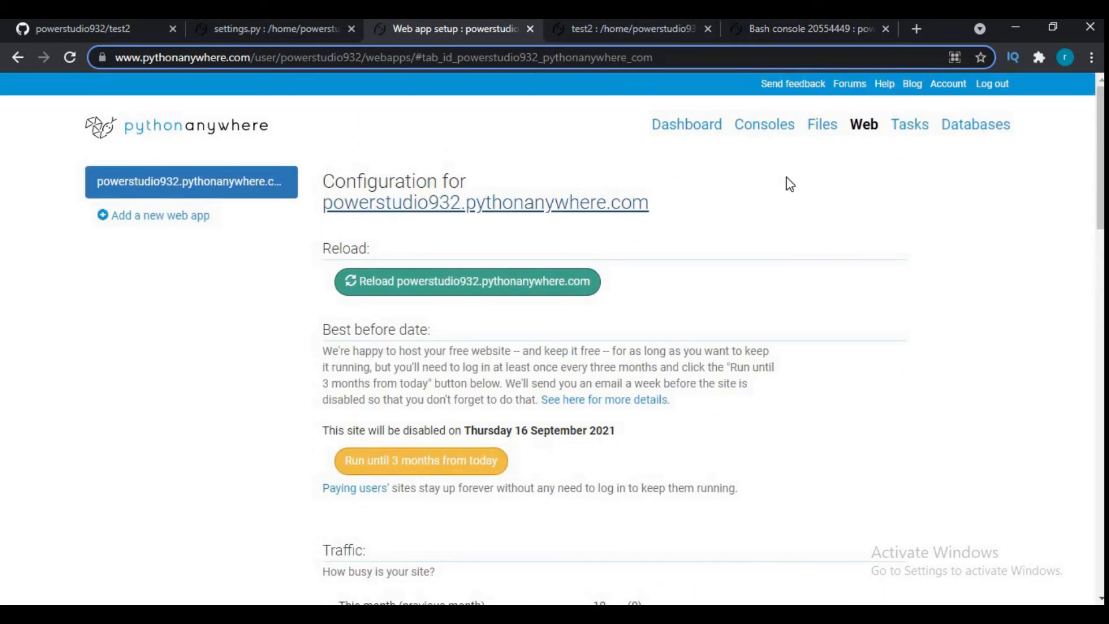
- Replace the Notepad text with "after completion of migrations, go to your web and click on the link to see your web app"
{"action": "key", "text": "alt+Tab"}
{"action": "key", "text": "ctrl+a"}
{"action": "type", "text": "after c"}
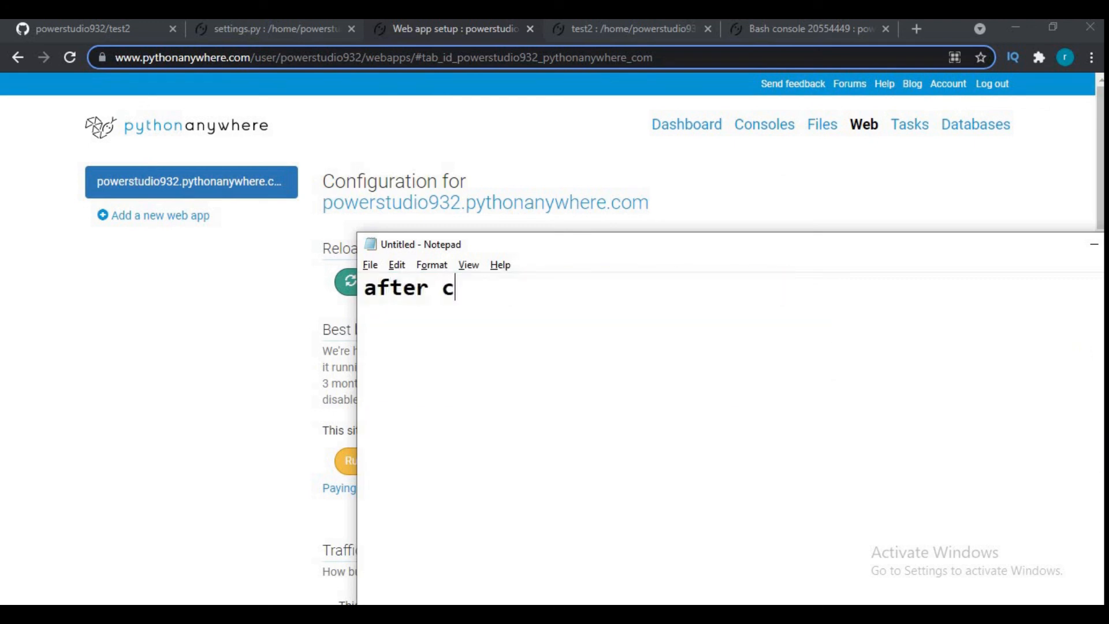
{"action": "type", "text": "ompletion of migrations, go to yo"}
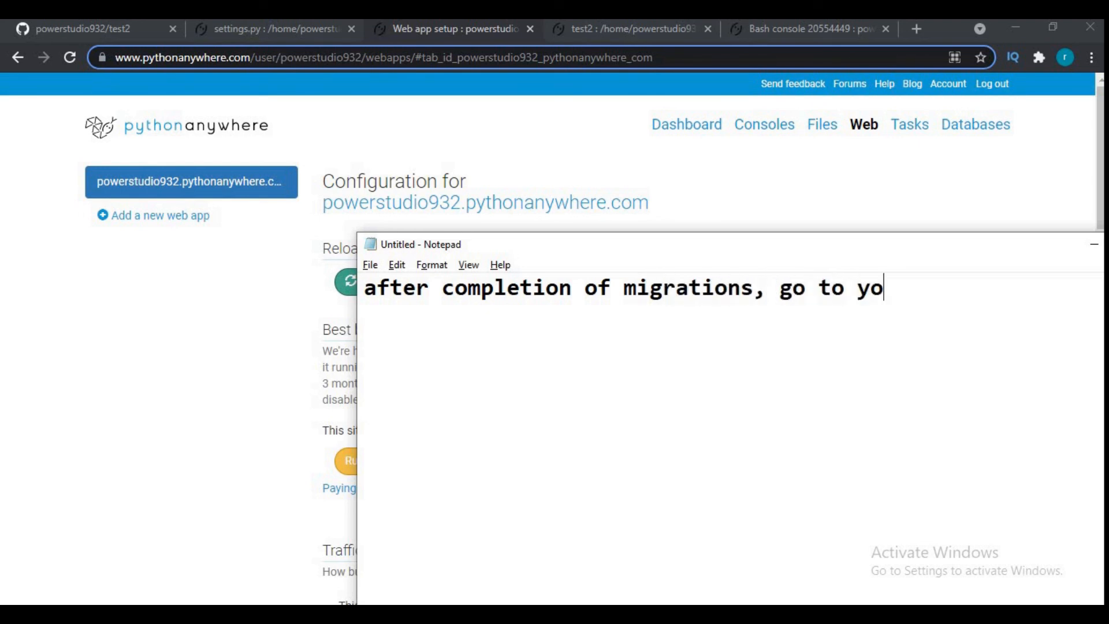
{"action": "type", "text": "ur web "}
{"action": "type", "text": "and click o"}
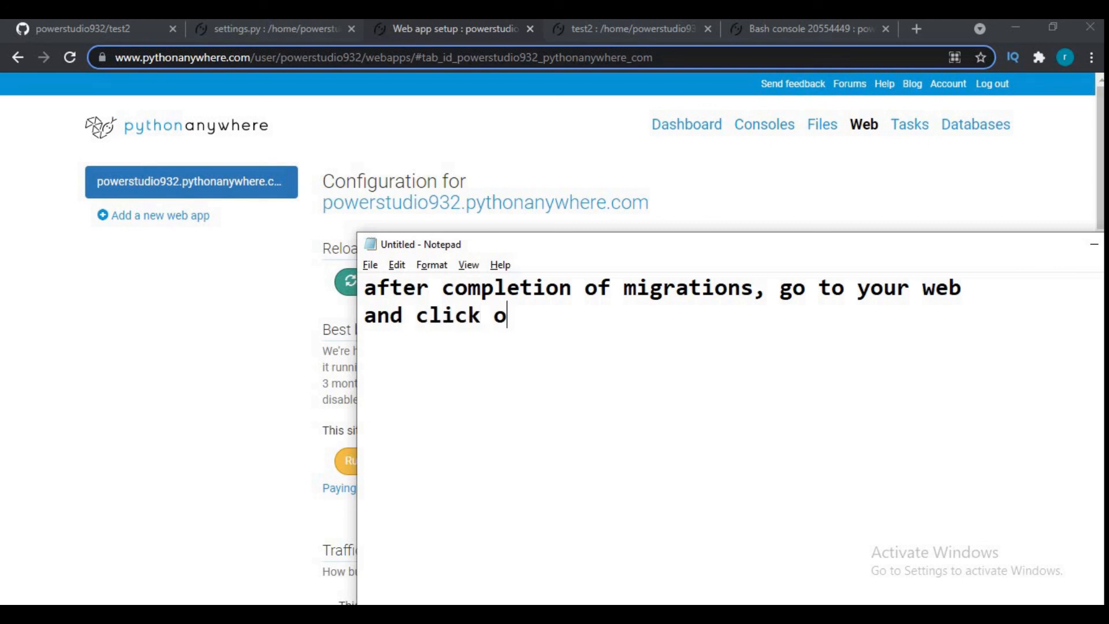
{"action": "type", "text": "n the link"}
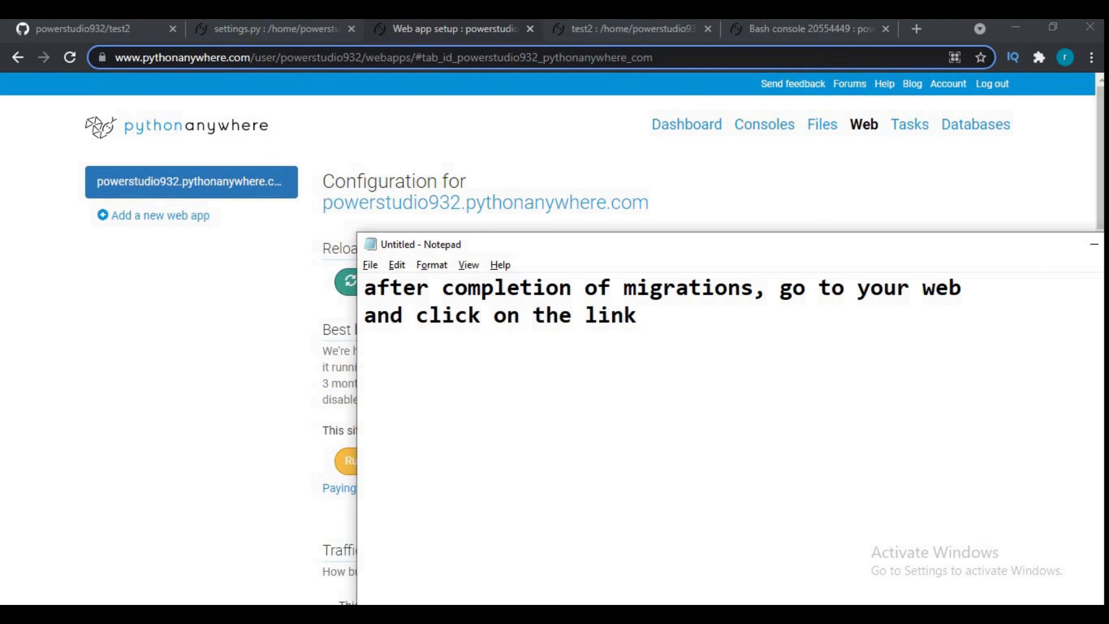
{"action": "type", "text": " to see "}
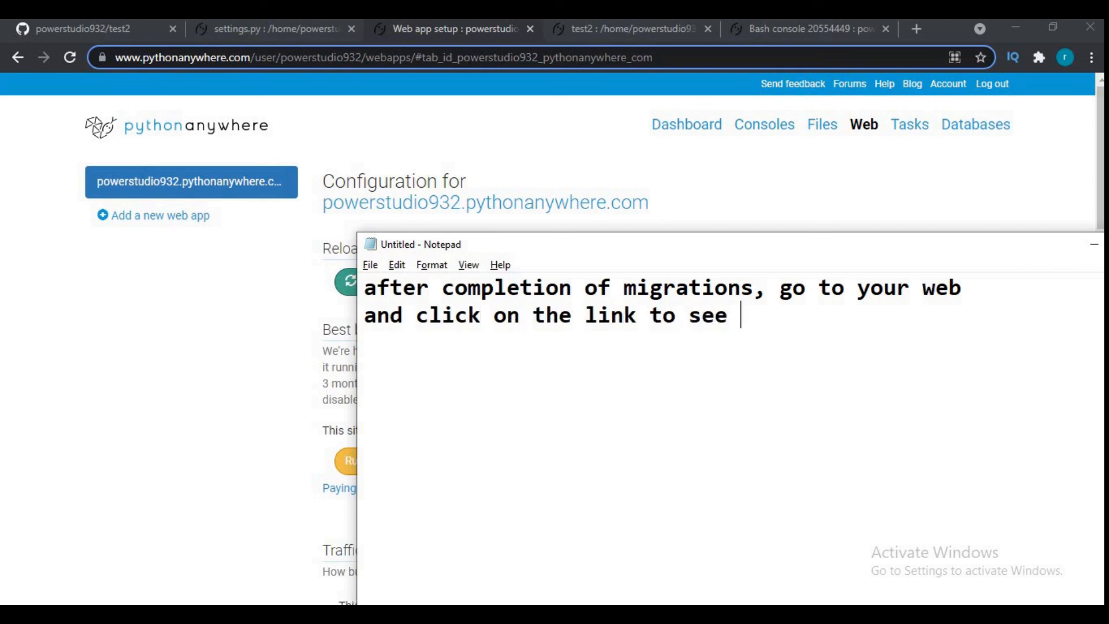
{"action": "type", "text": "your web app"}
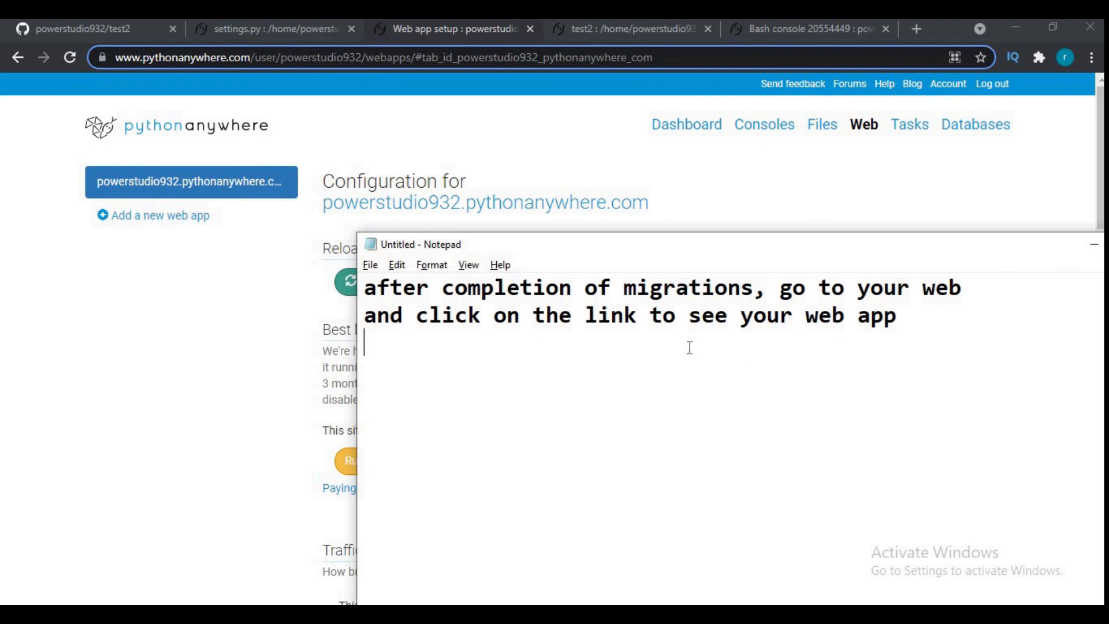
- Open the hosted site from its configuration link and add the line "see your django project is ready to be served..." to the note
{"action": "left_click", "coordinate": [503, 207]}
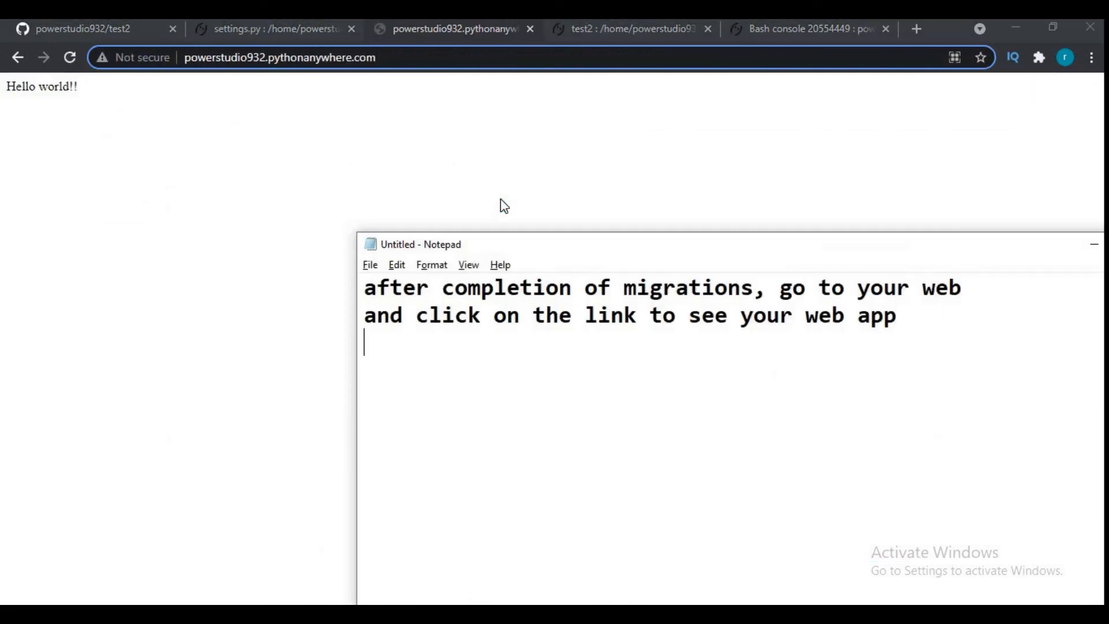
{"action": "type", "text": "see your django"}
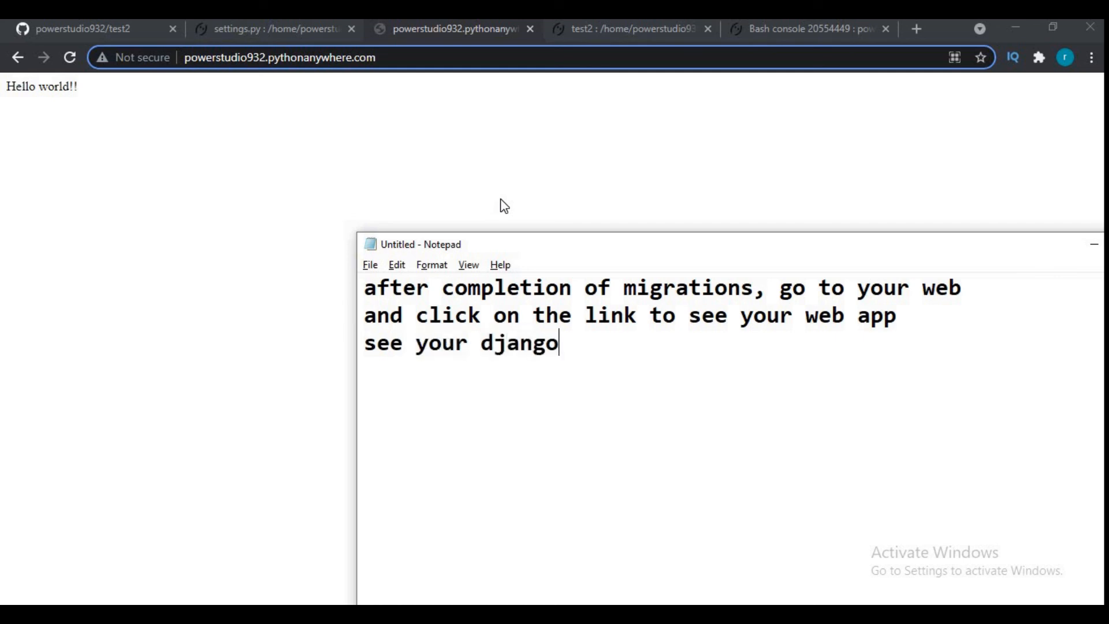
{"action": "type", "text": " project is r"}
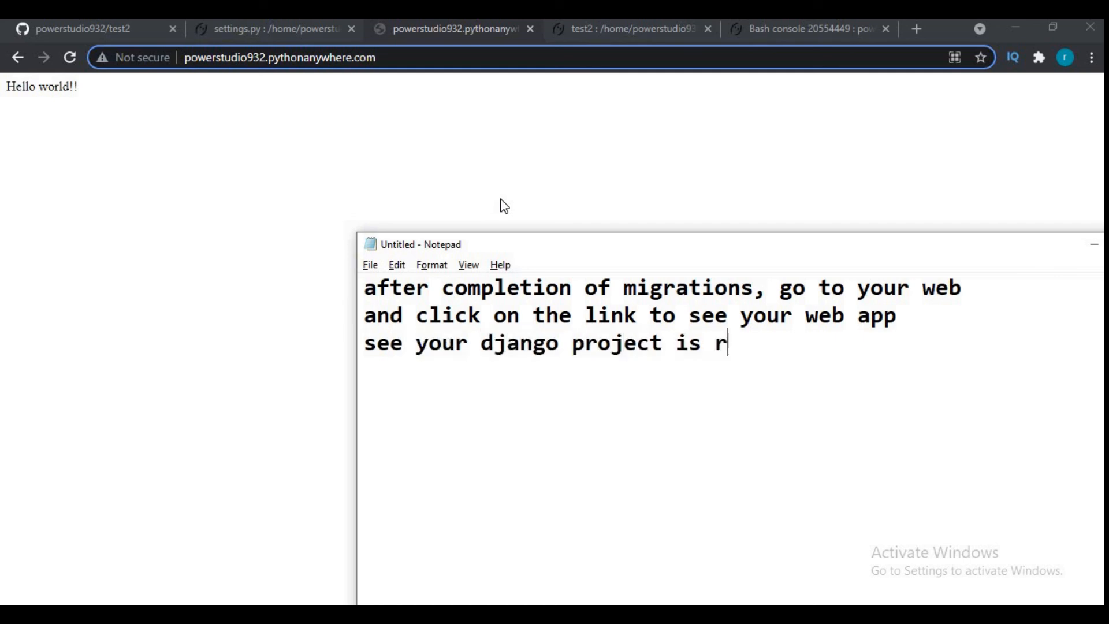
{"action": "type", "text": "eady to "}
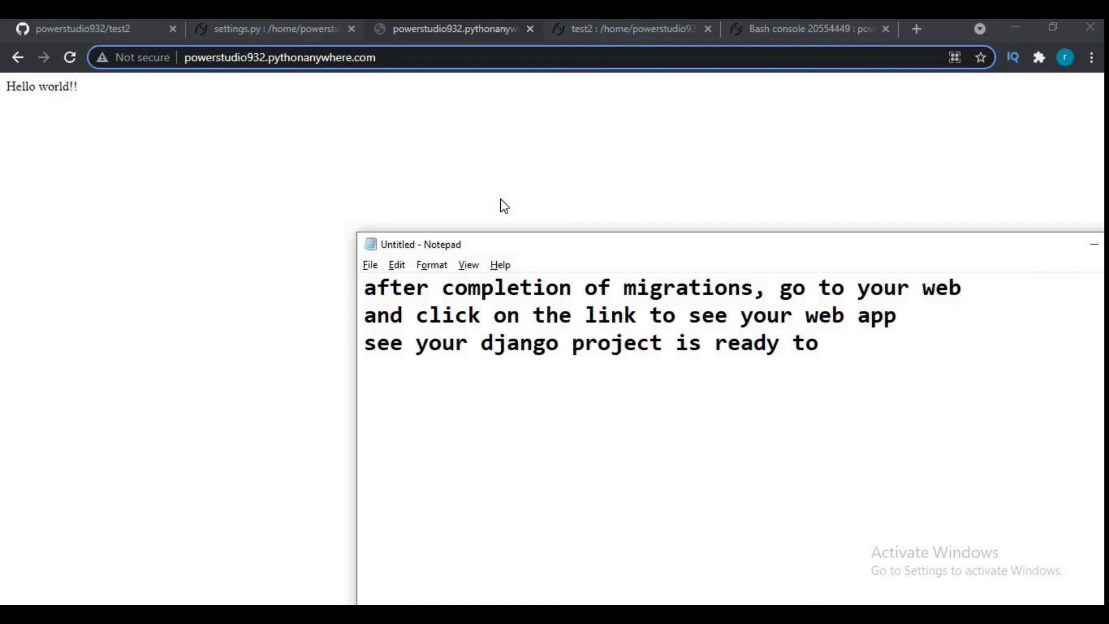
{"action": "type", "text": "be served..."}
- End the note with "thanks for watching....." after a blank line
{"action": "key", "text": "Return"}
{"action": "key", "text": "Return"}
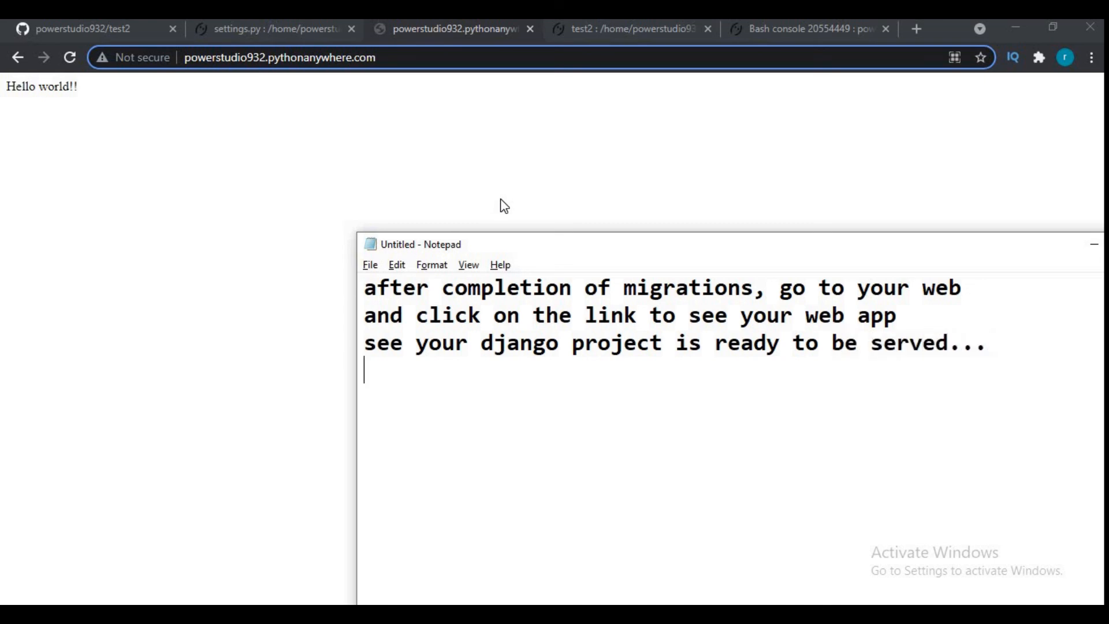
{"action": "type", "text": "thanks for "}
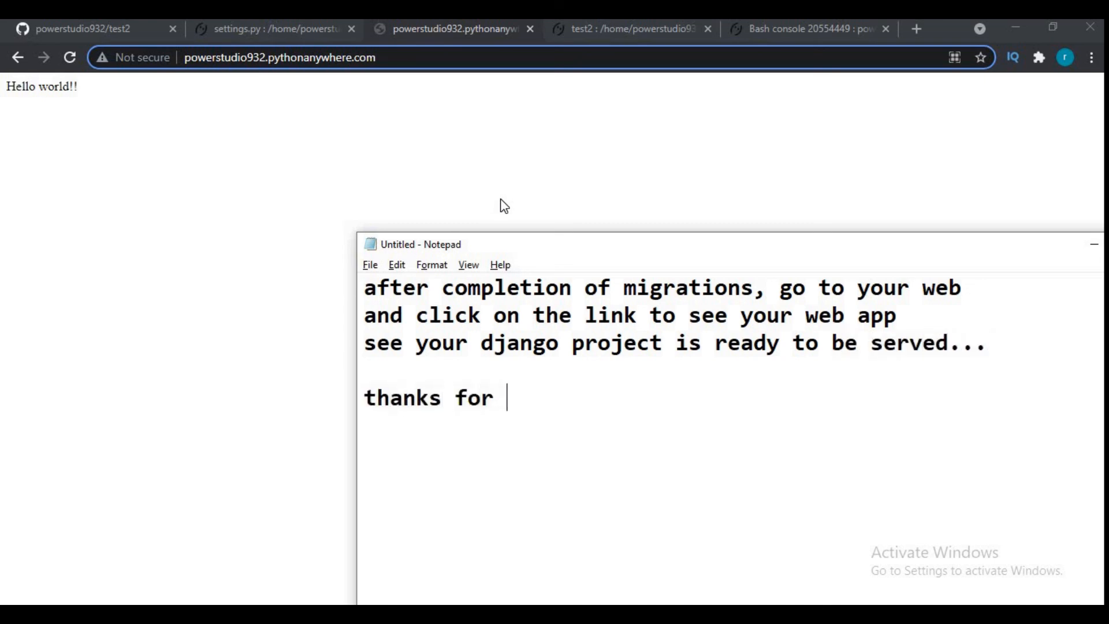
{"action": "type", "text": "watching....."}
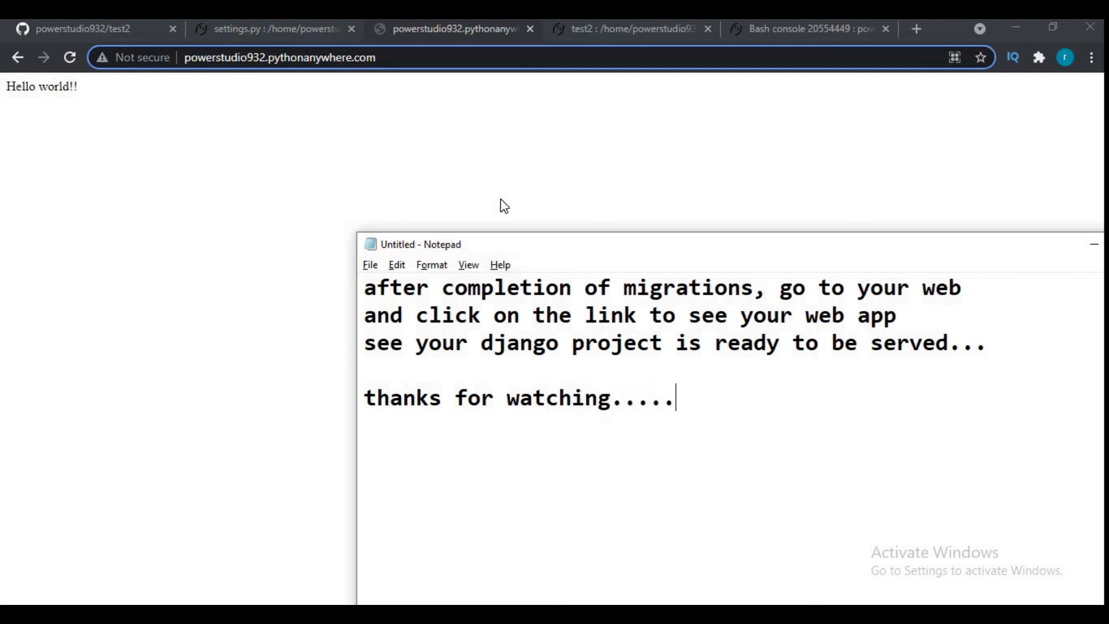